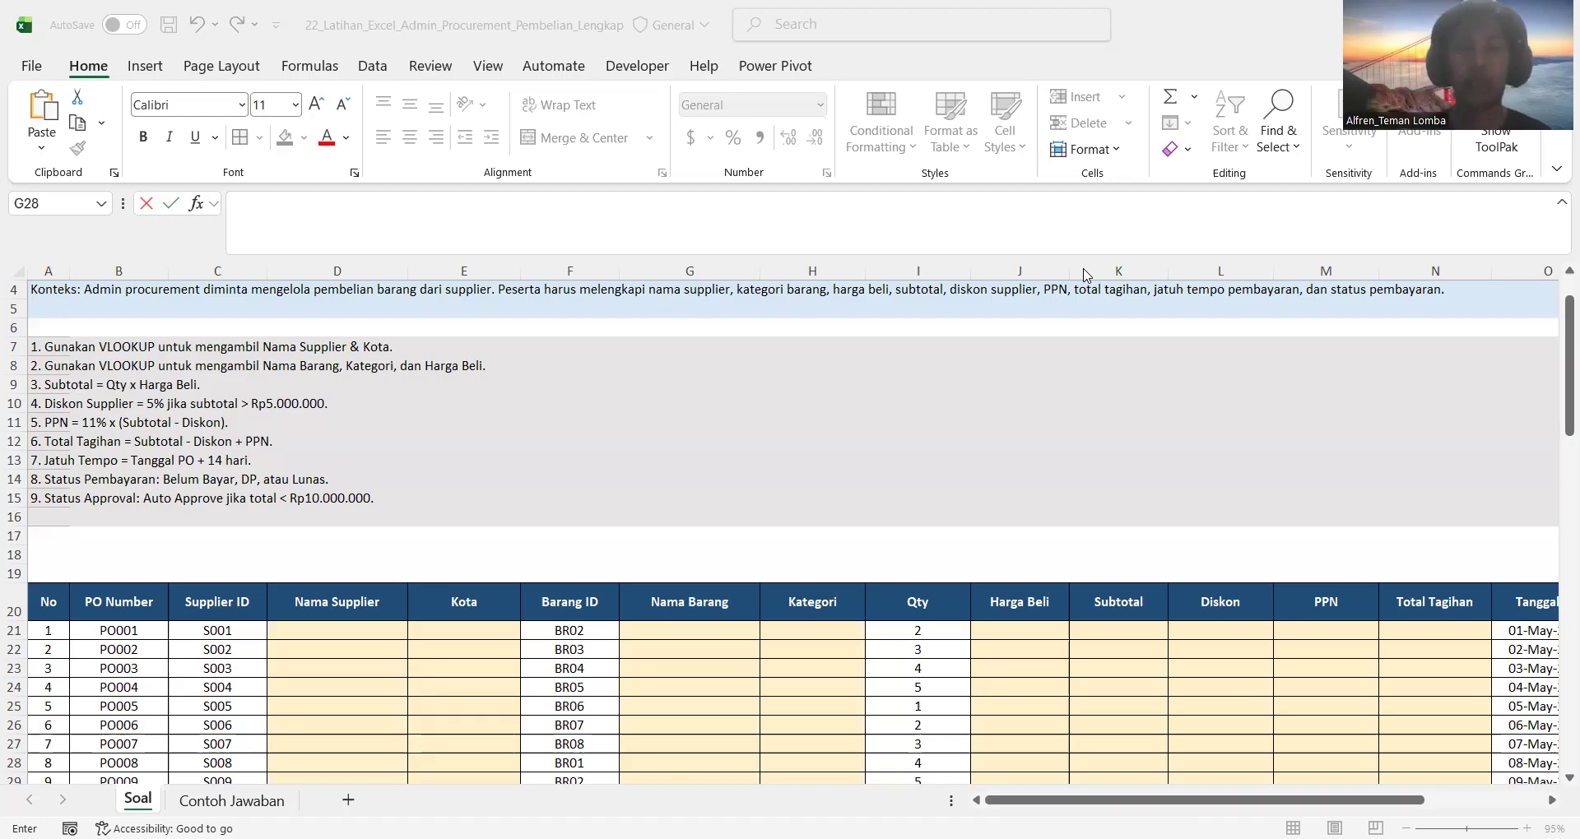
# - Review the exercise context and the nine numbered task instructions above the purchase order table
pyautogui.scroll(1, 847, 402)
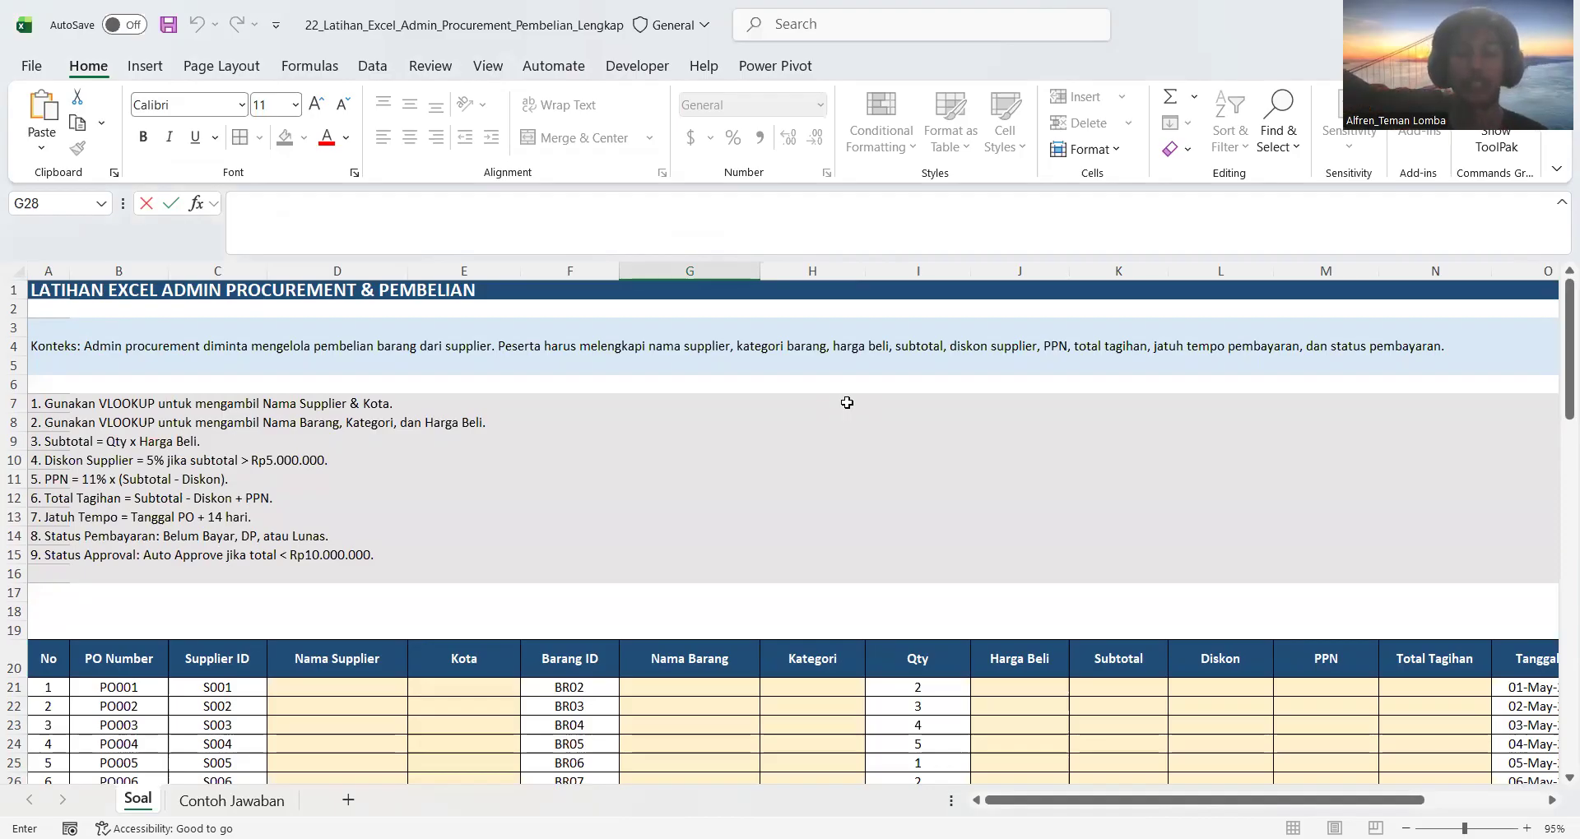
pyautogui.click(796, 447)
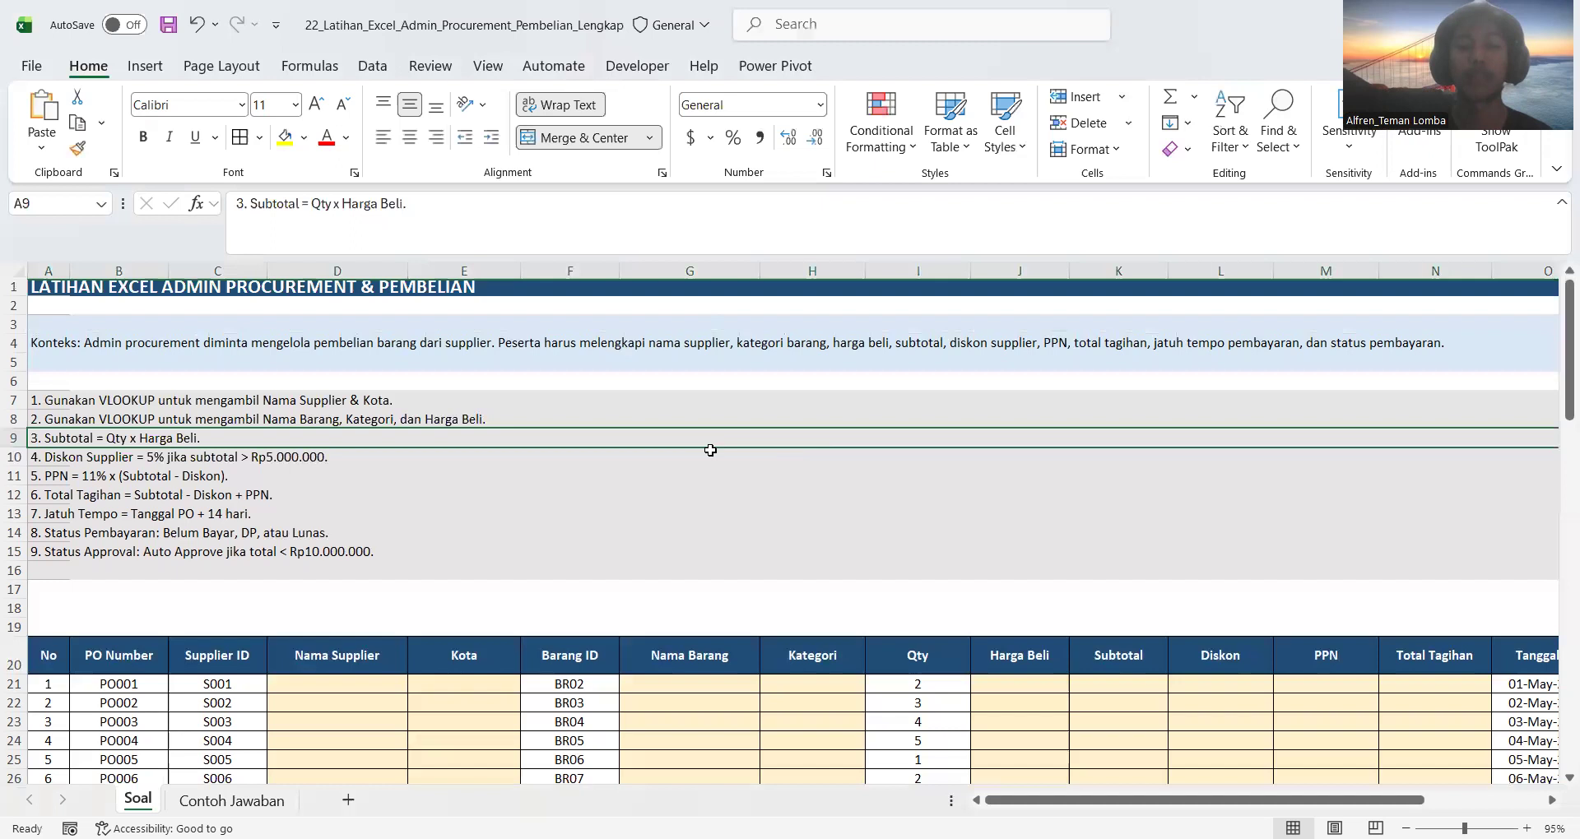
pyautogui.click(710, 450)
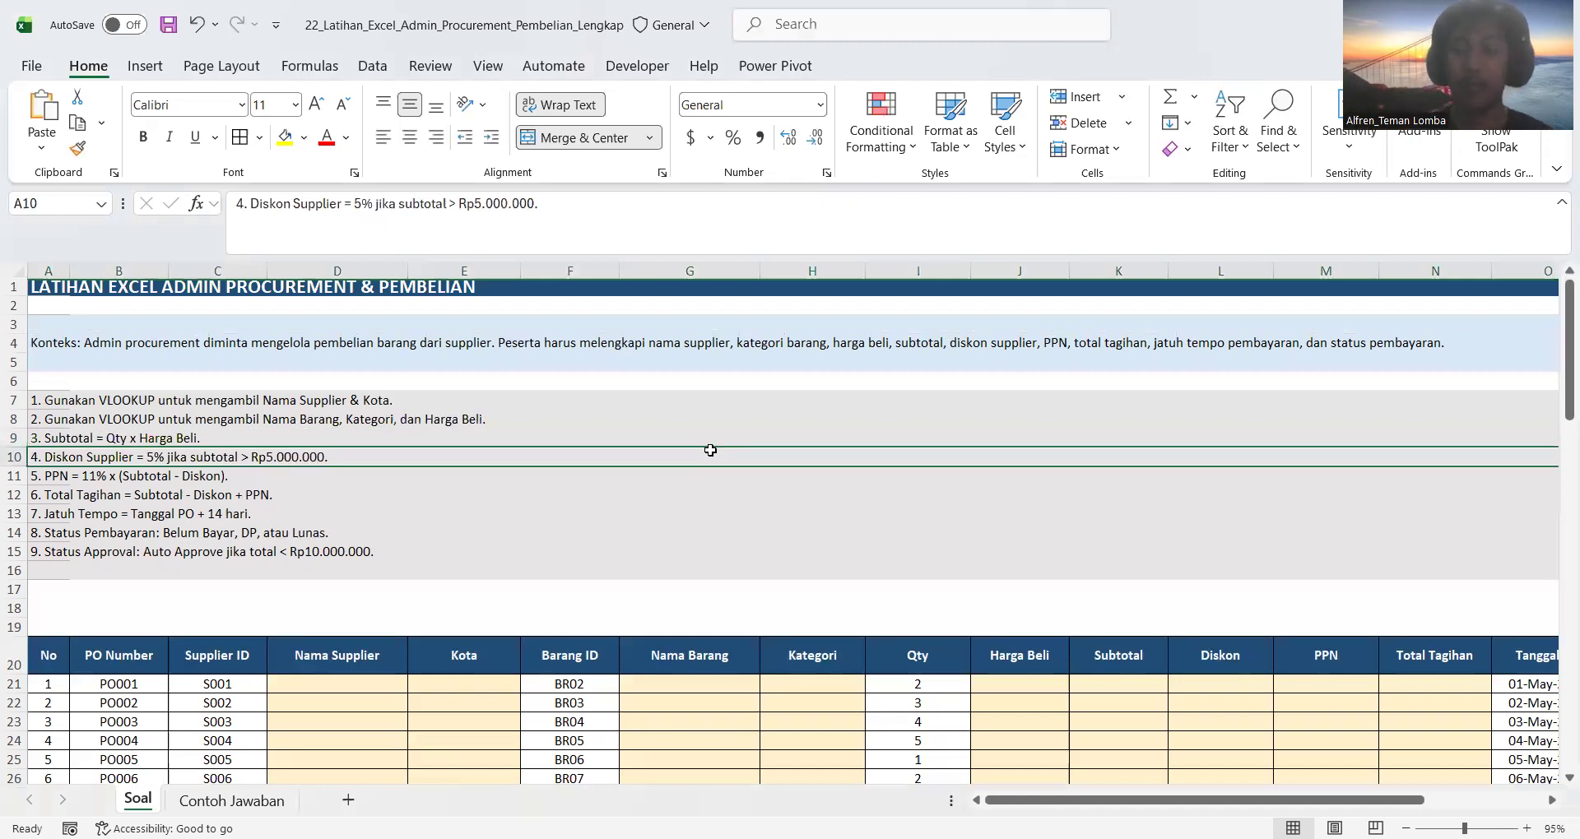
pyautogui.click(665, 433)
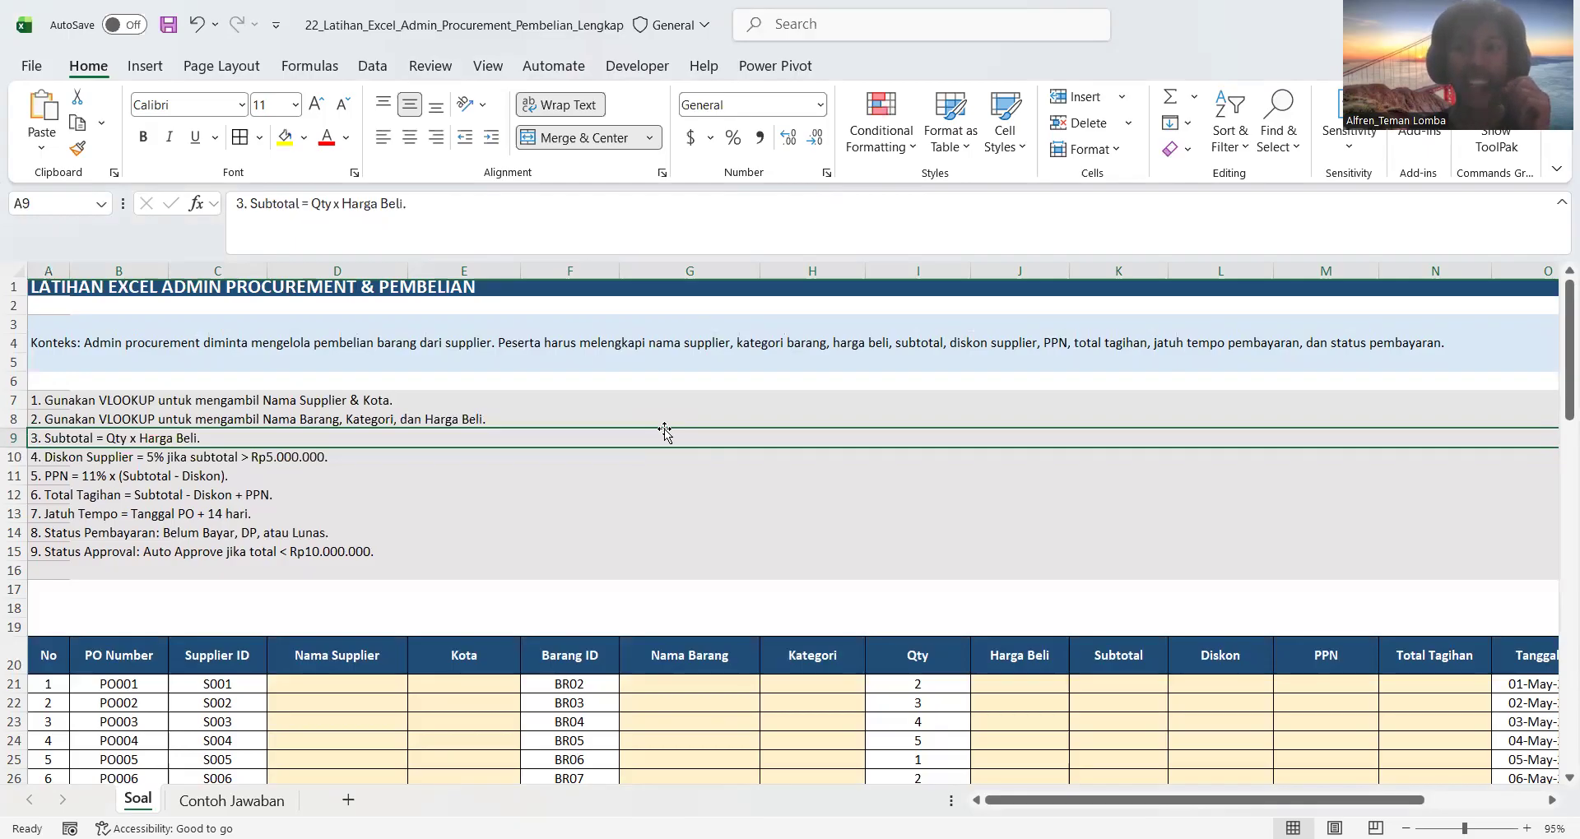
pyautogui.click(418, 397)
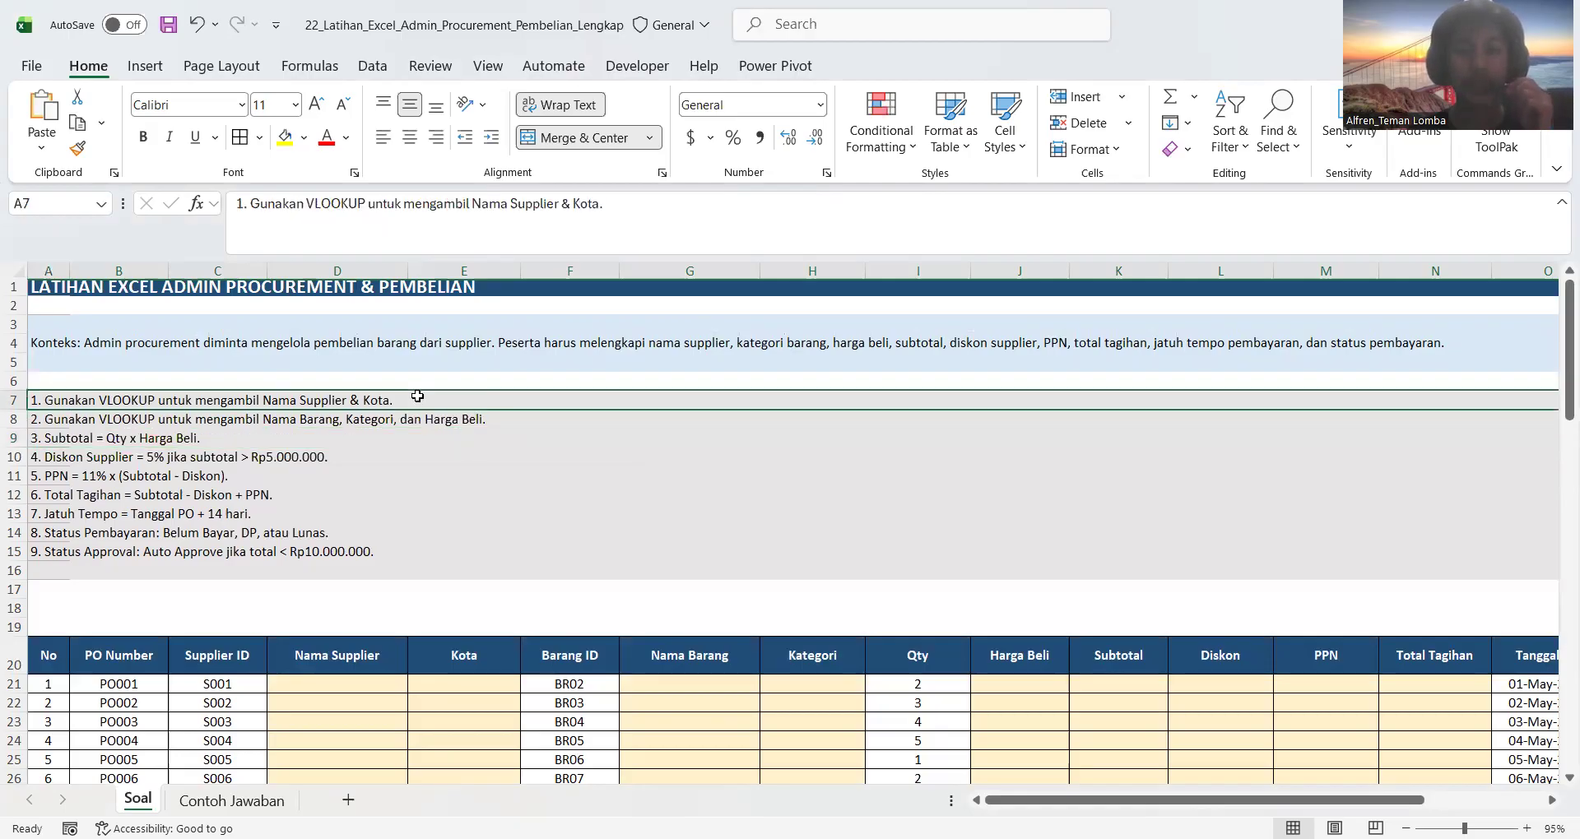
pyautogui.scroll(-1, 418, 396)
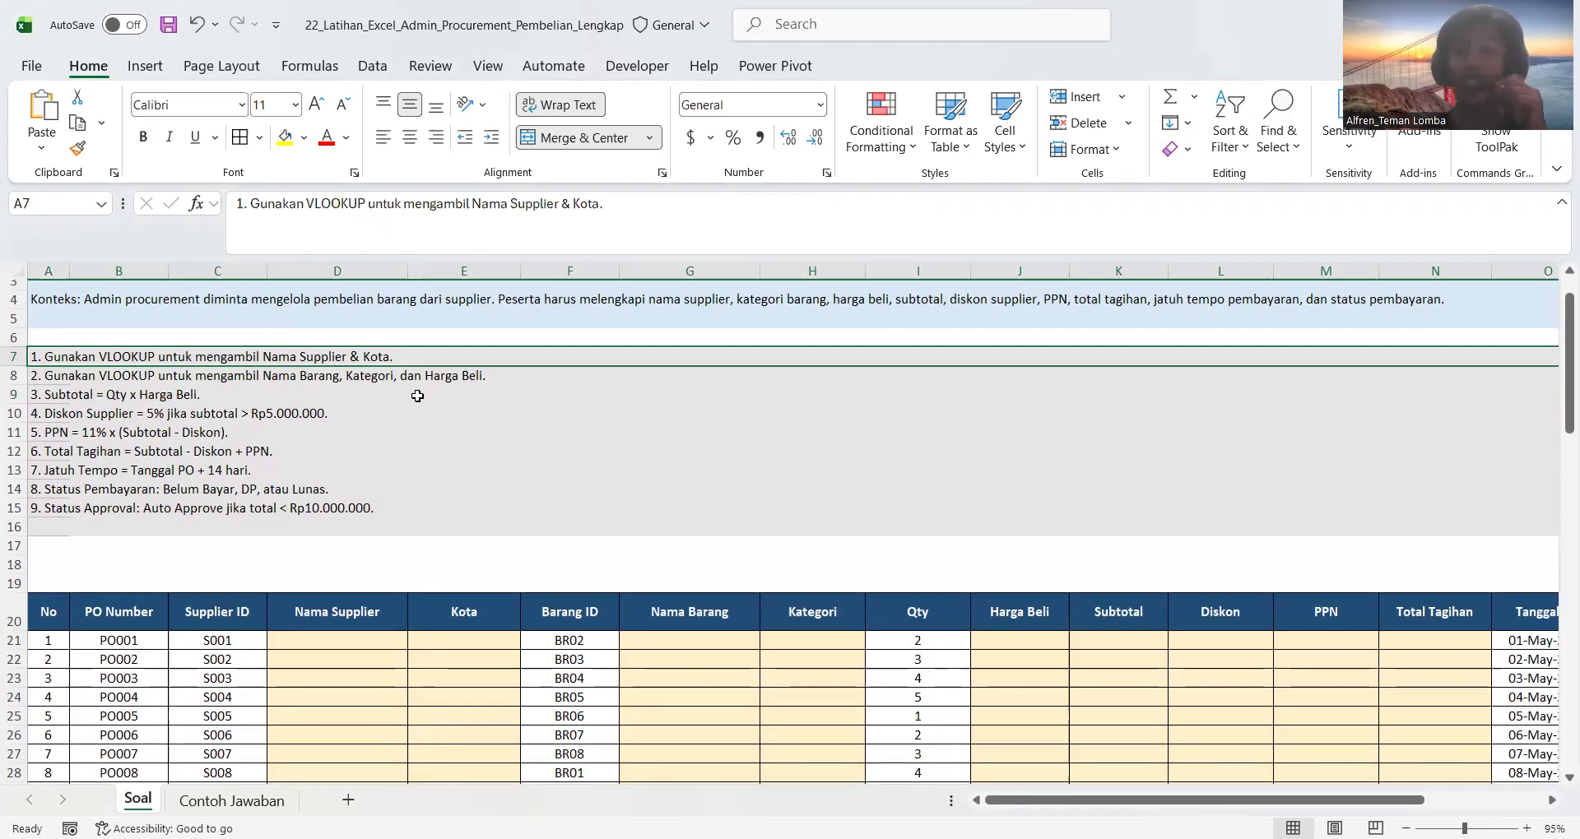
pyautogui.click(384, 426)
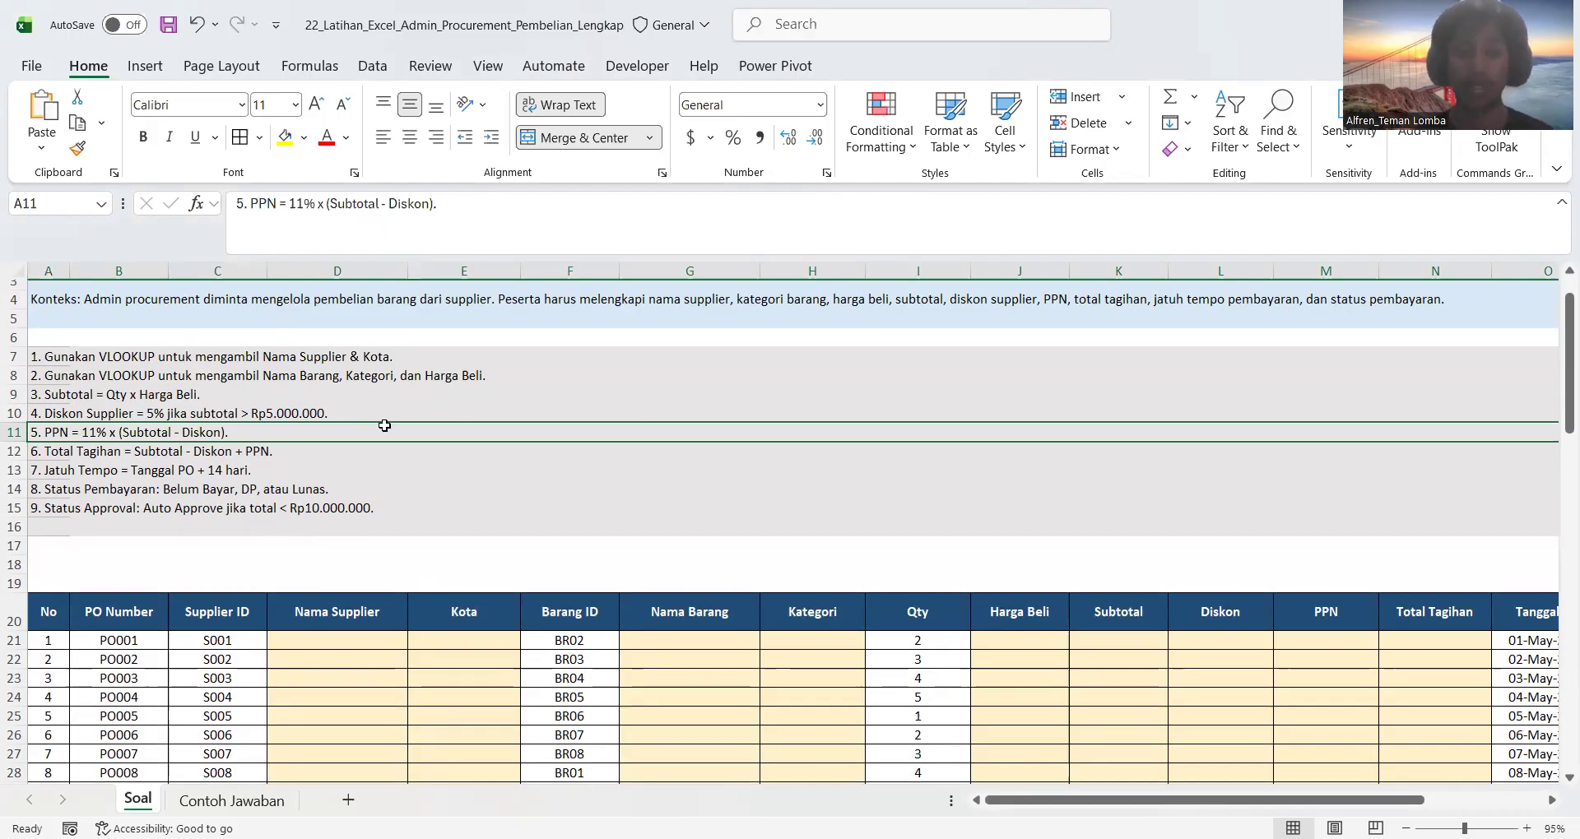
pyautogui.click(391, 485)
pyautogui.scroll(-3, 340, 609)
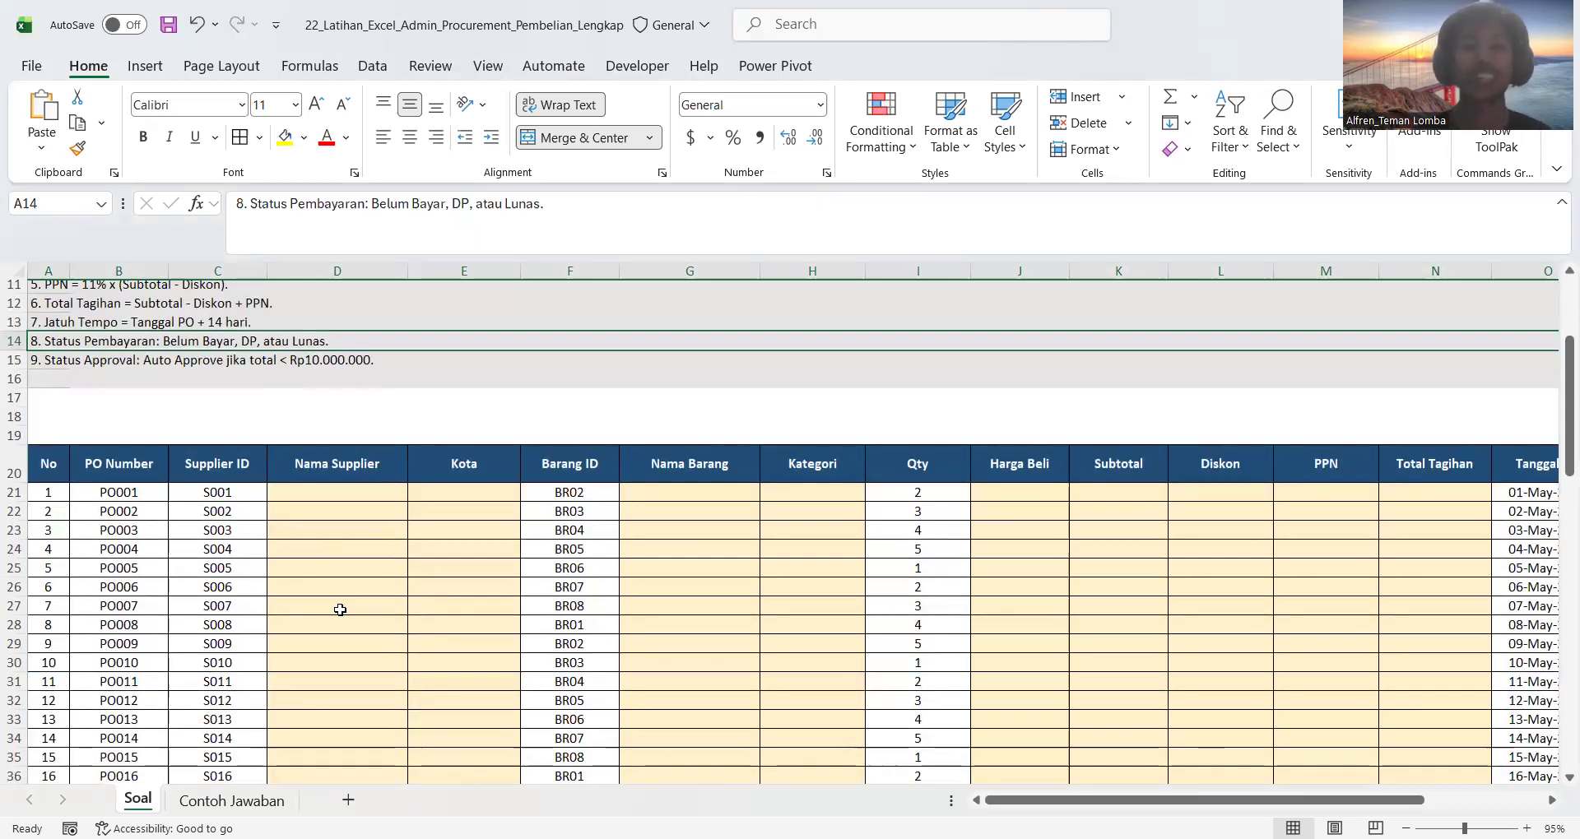
# - Examine the blank columns of the purchase order table and the Tabel Supplier and Tabel Barang reference tables below it
pyautogui.click(340, 625)
pyautogui.scroll(-2, 339, 626)
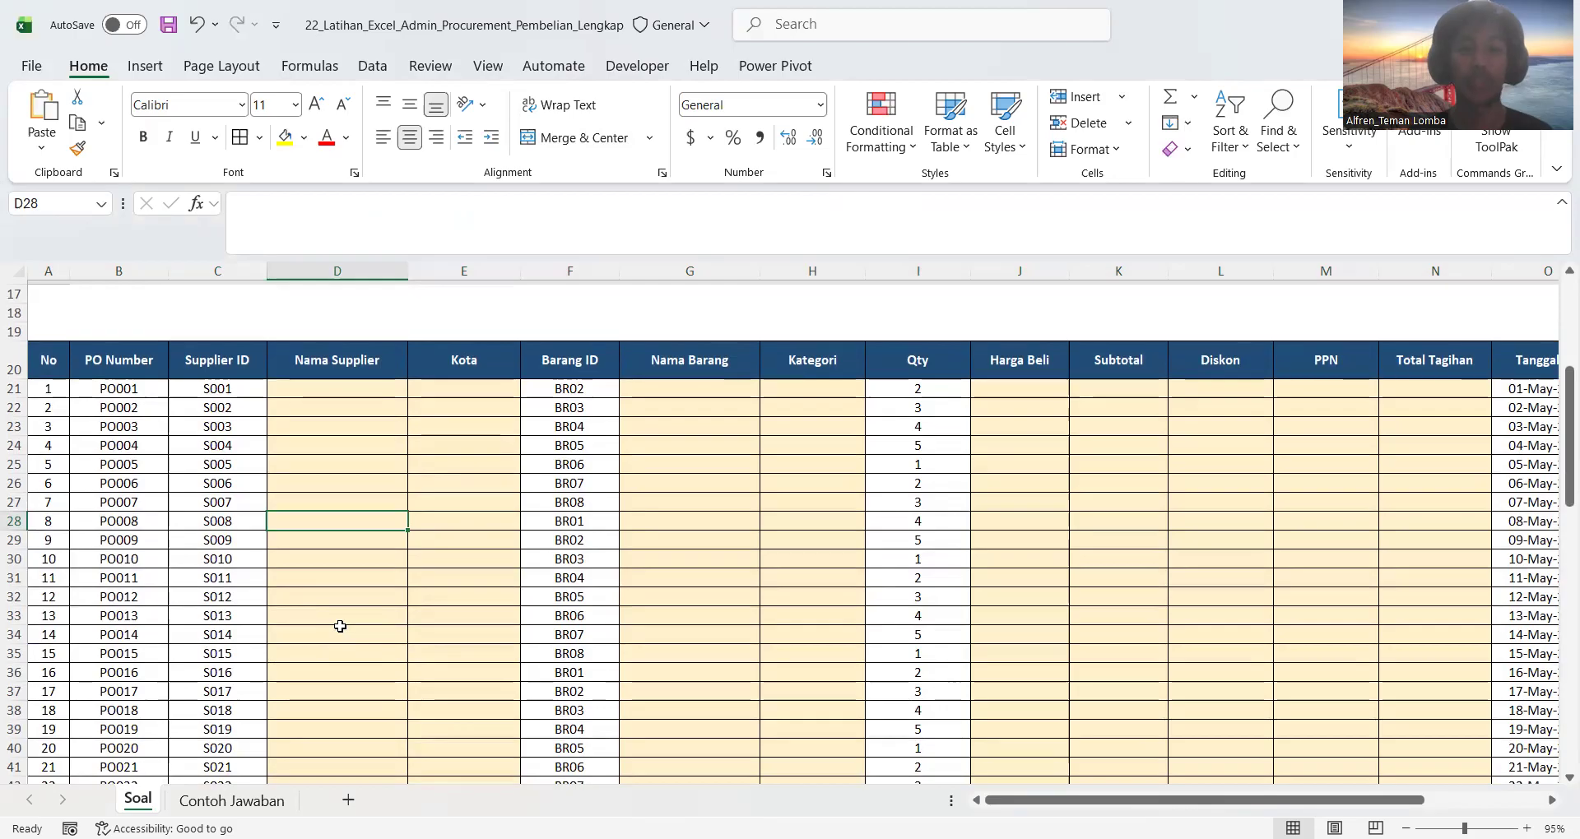
pyautogui.scroll(-8, 339, 626)
pyautogui.click(243, 634)
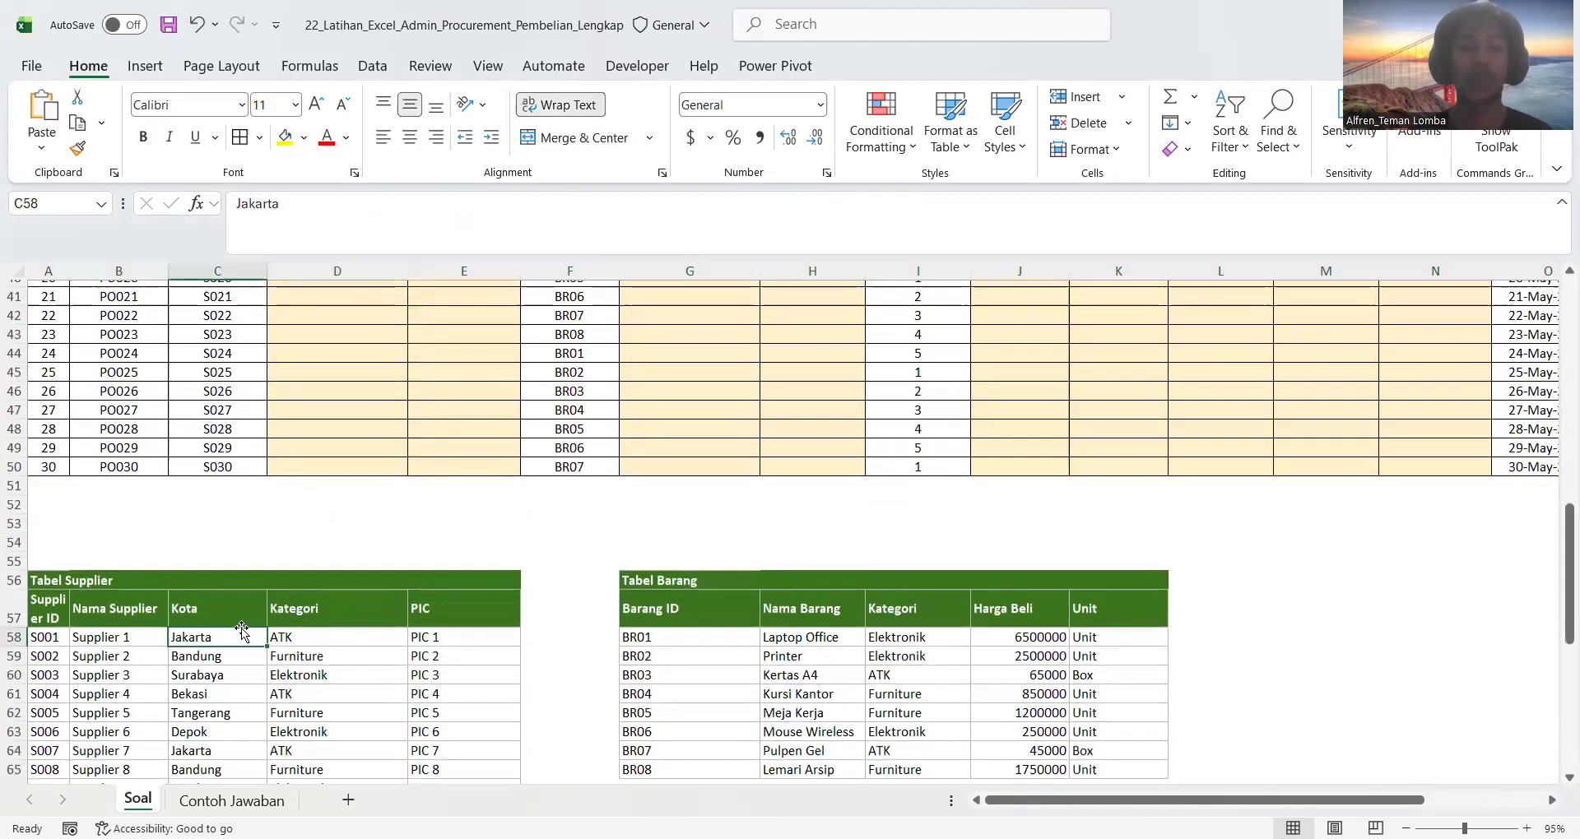
pyautogui.scroll(-1, 242, 634)
pyautogui.press('Down')
pyautogui.press('Down')
pyautogui.press('Down')
pyautogui.press('Down')
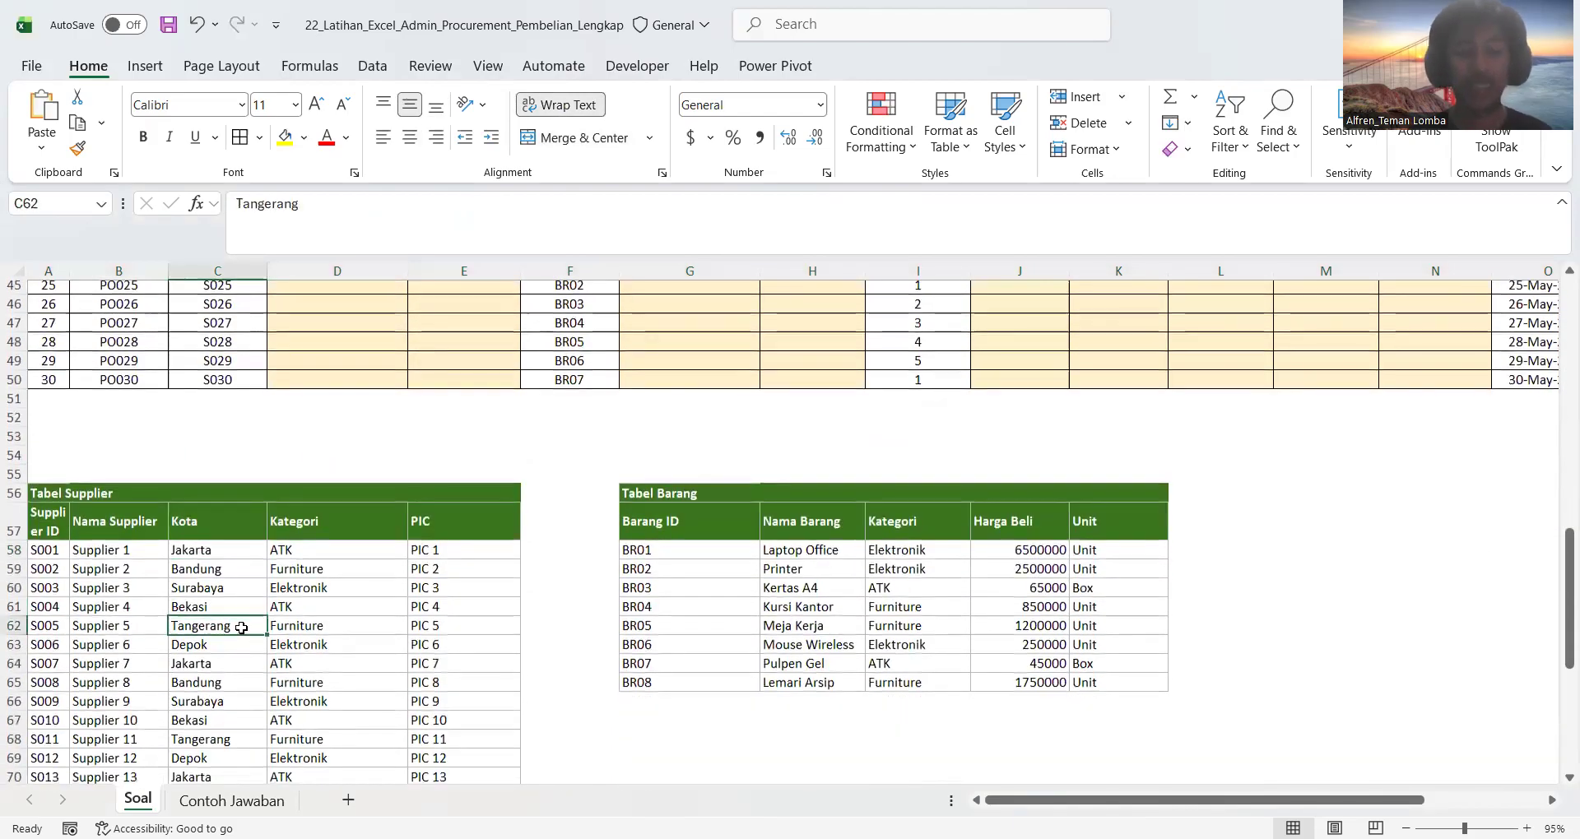
pyautogui.click(361, 604)
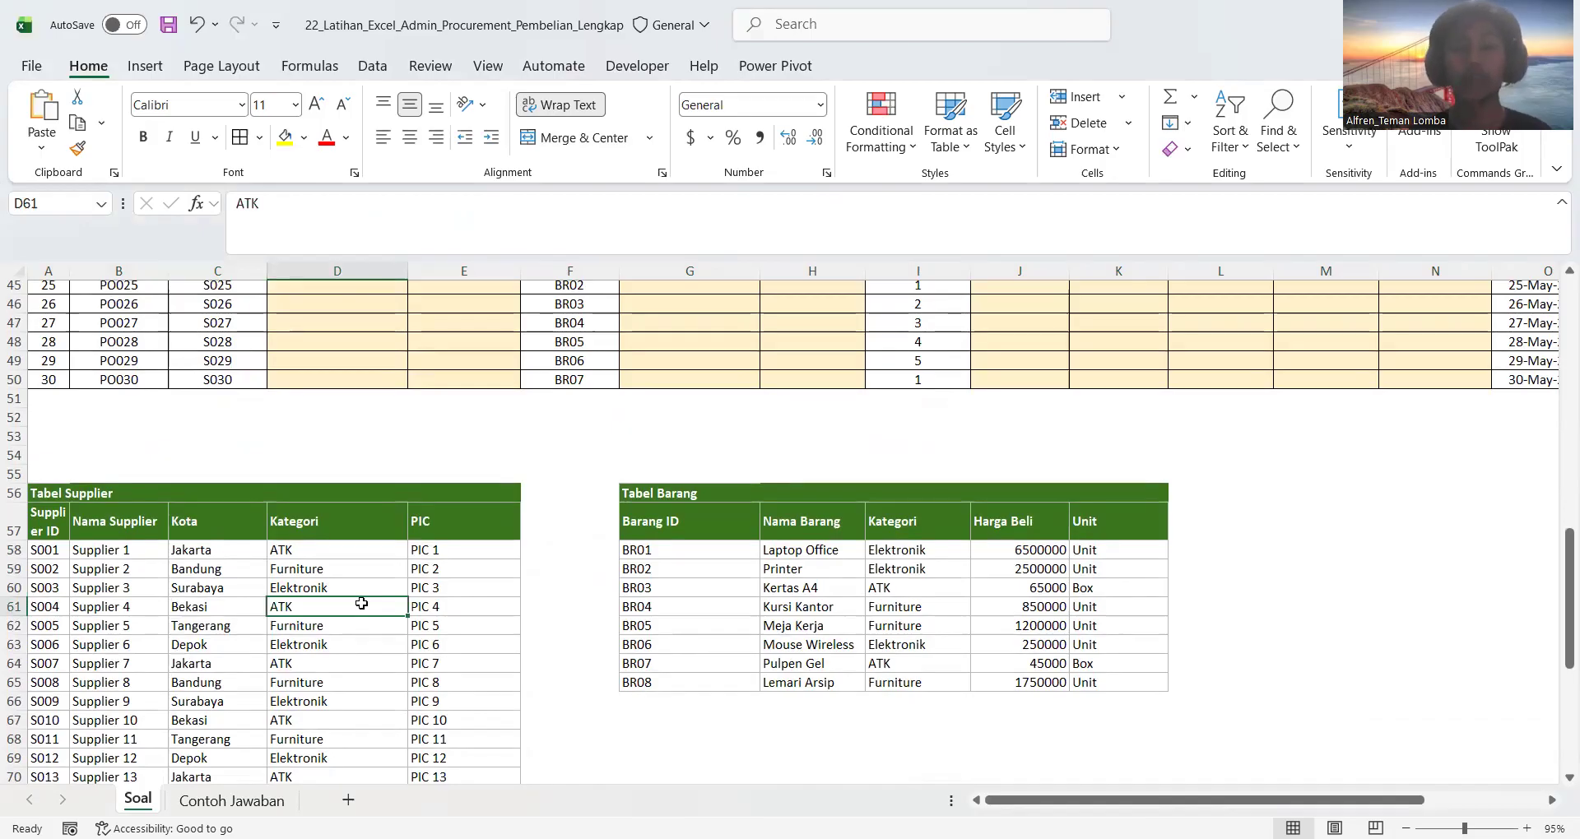
pyautogui.click(447, 457)
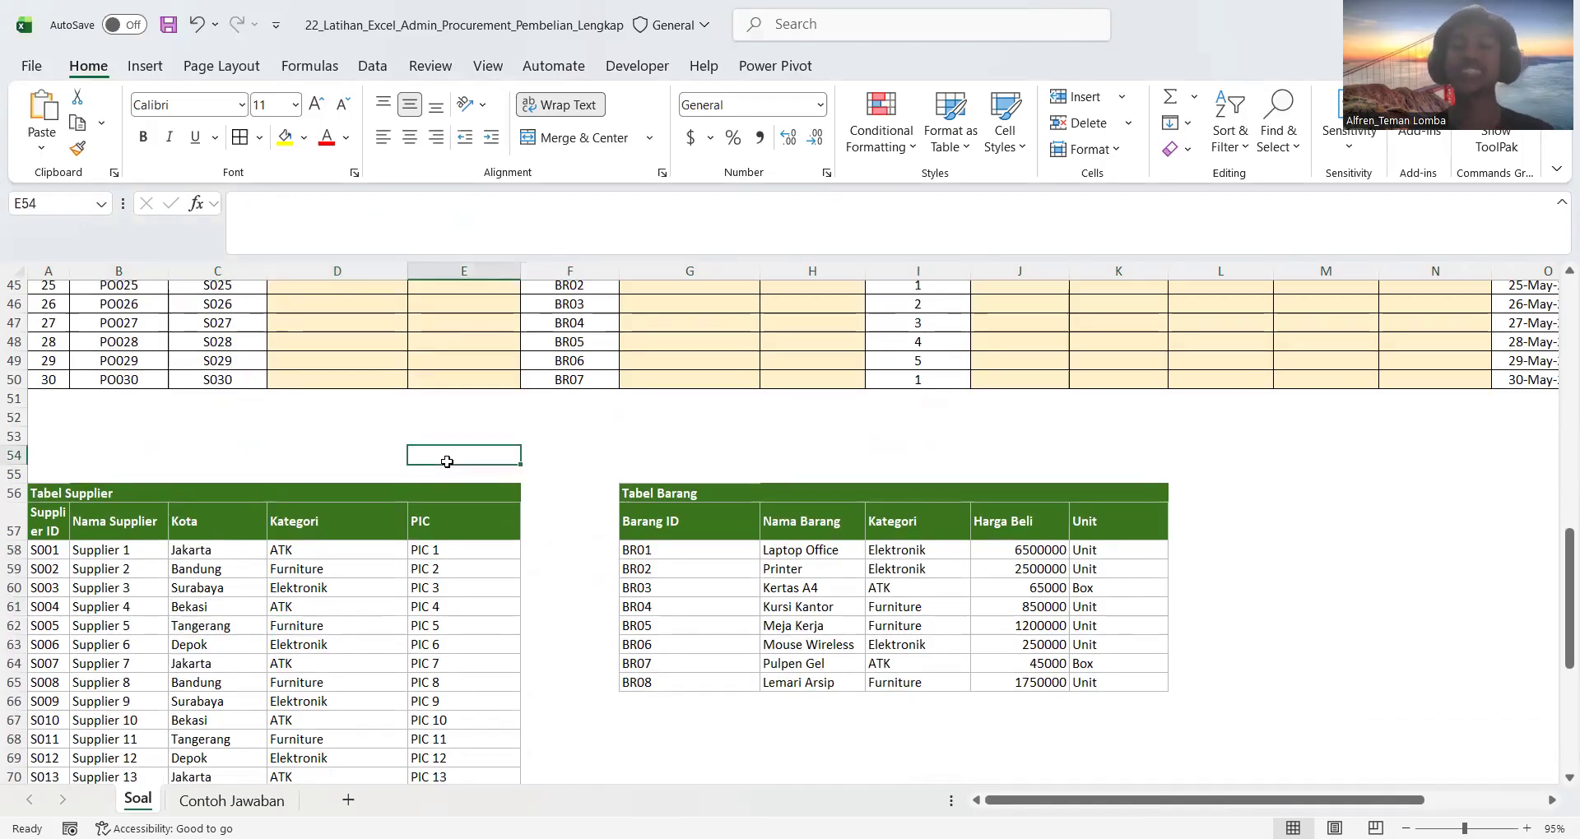
pyautogui.scroll(3, 448, 466)
pyautogui.scroll(1, 448, 466)
pyautogui.click(358, 415)
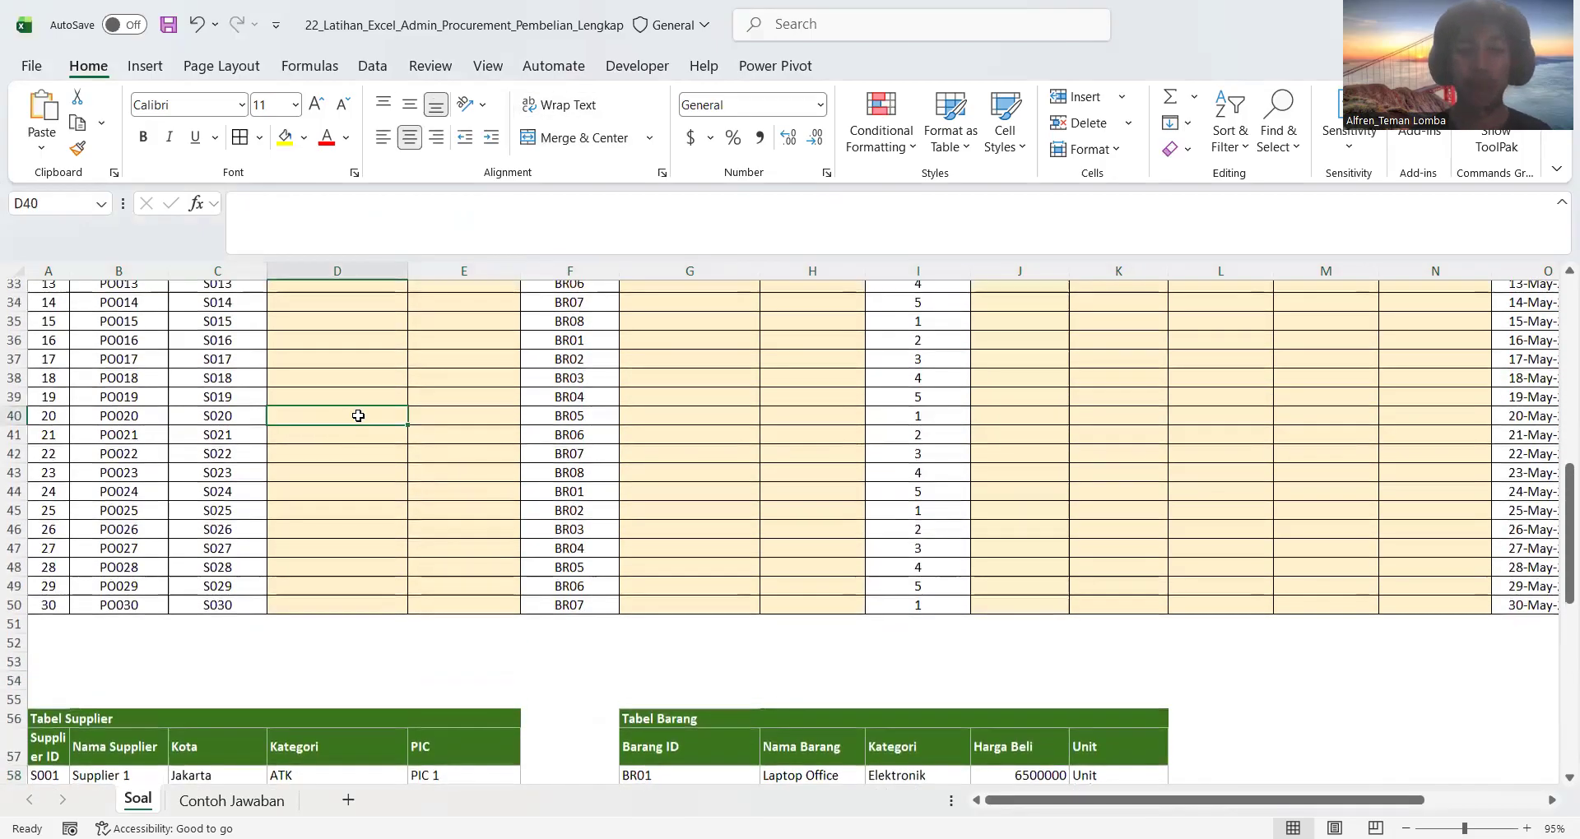
# - Start a VLOOKUP formula in the first Nama Supplier cell, D21, with Supplier ID cell C21 as the lookup value
pyautogui.scroll(6, 358, 415)
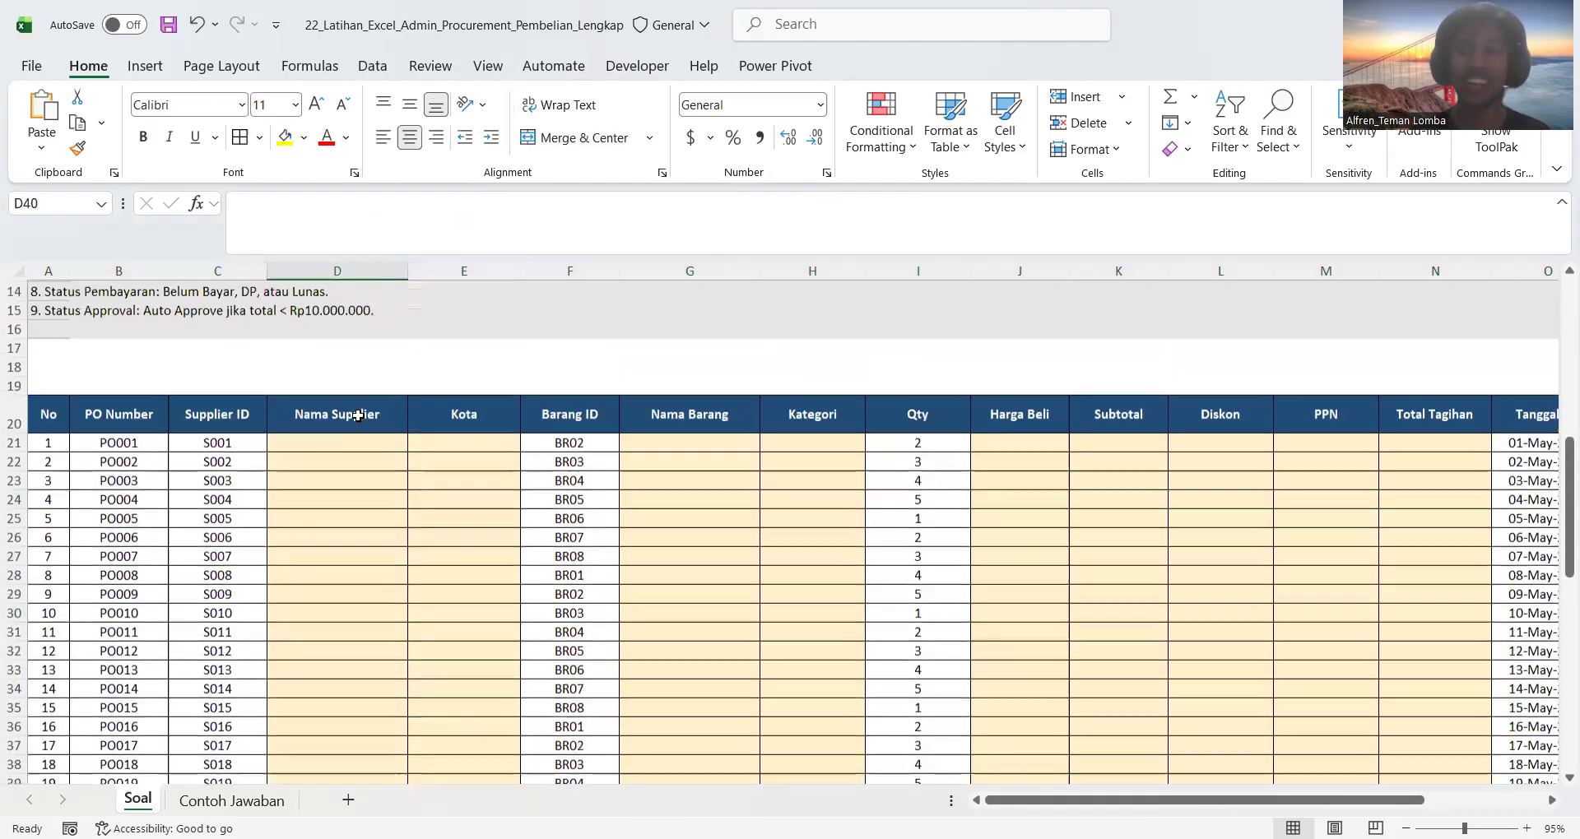
pyautogui.scroll(2, 358, 416)
pyautogui.scroll(2, 358, 415)
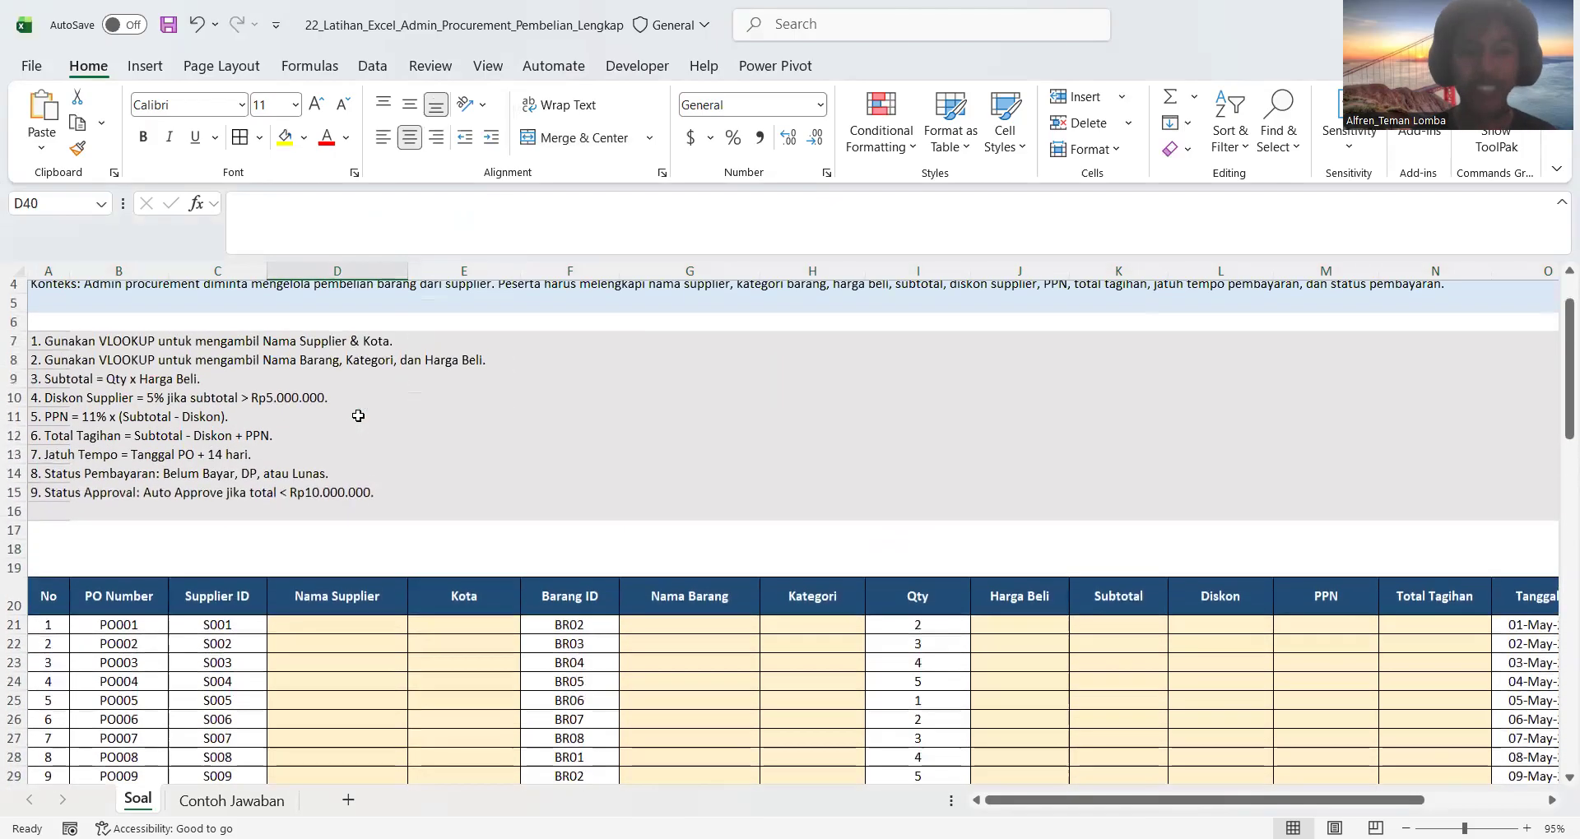
pyautogui.click(338, 626)
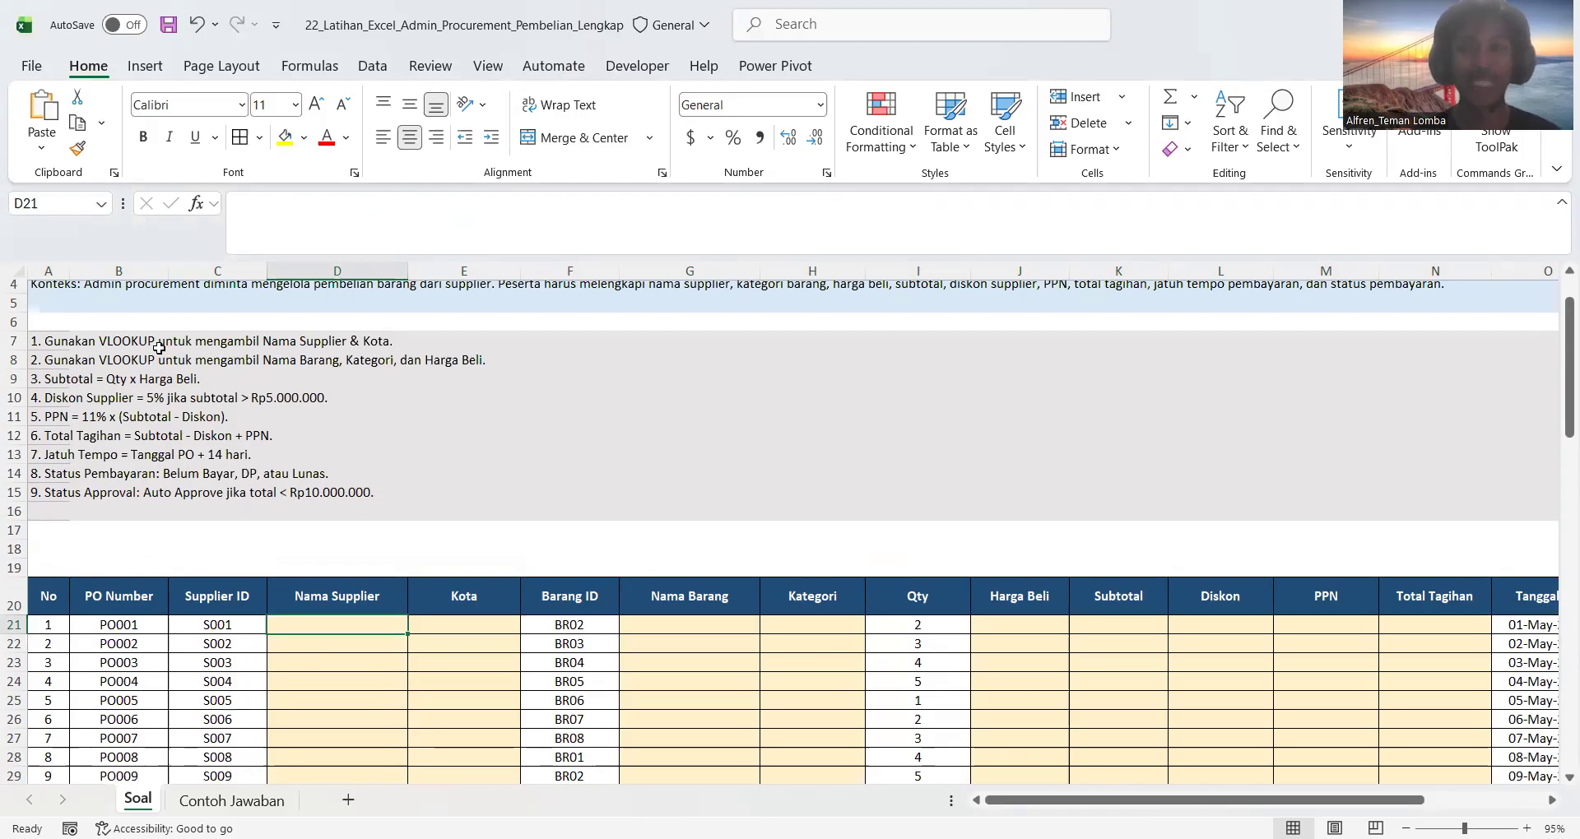
pyautogui.scroll(-2, 311, 632)
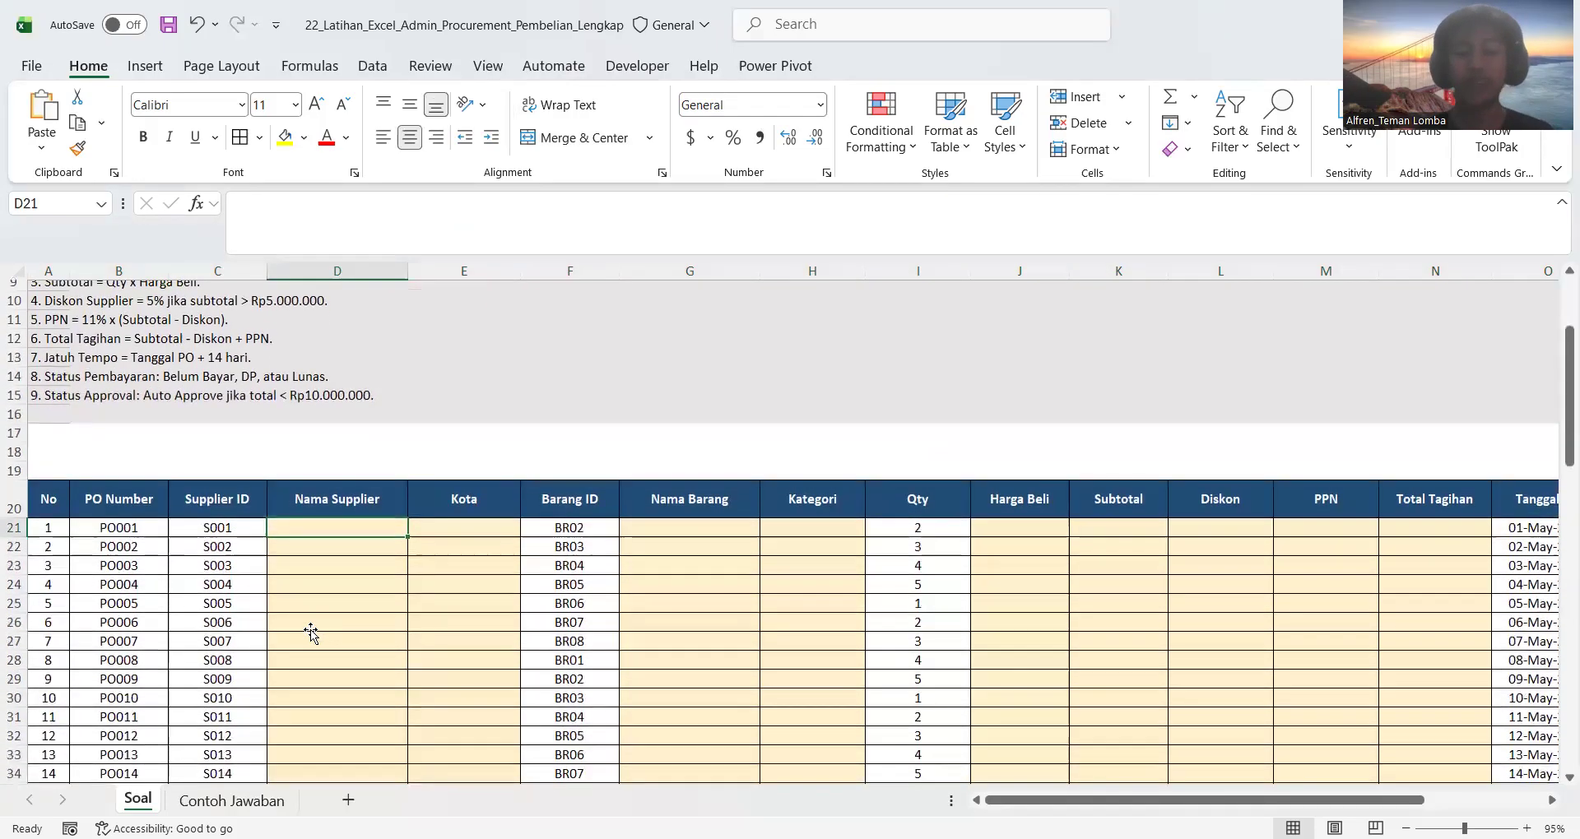
pyautogui.write('=VLOO')
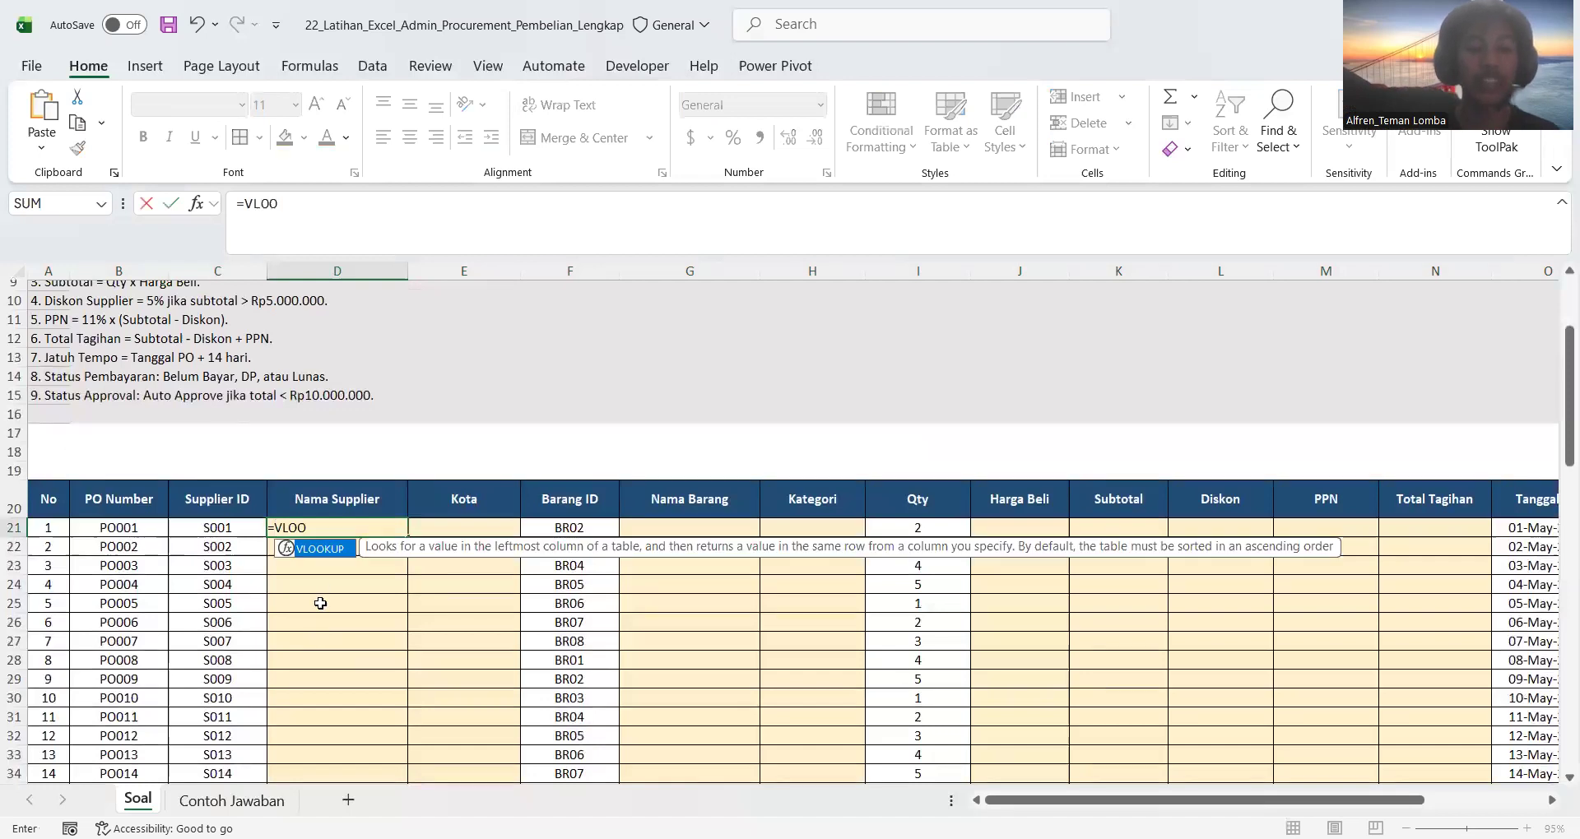
pyautogui.doubleClick(327, 549)
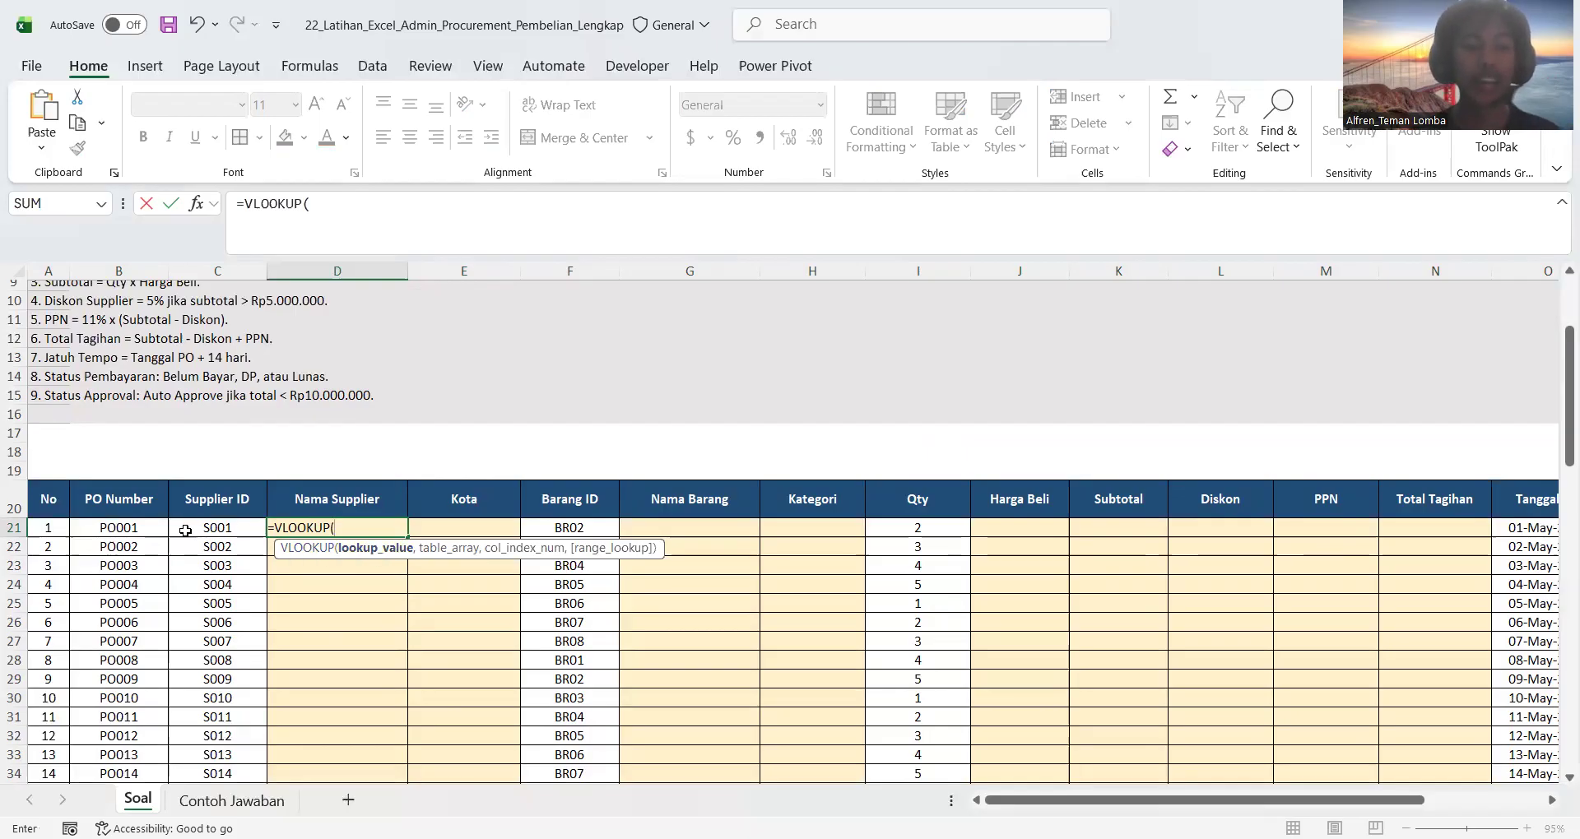
pyautogui.scroll(-10, 185, 530)
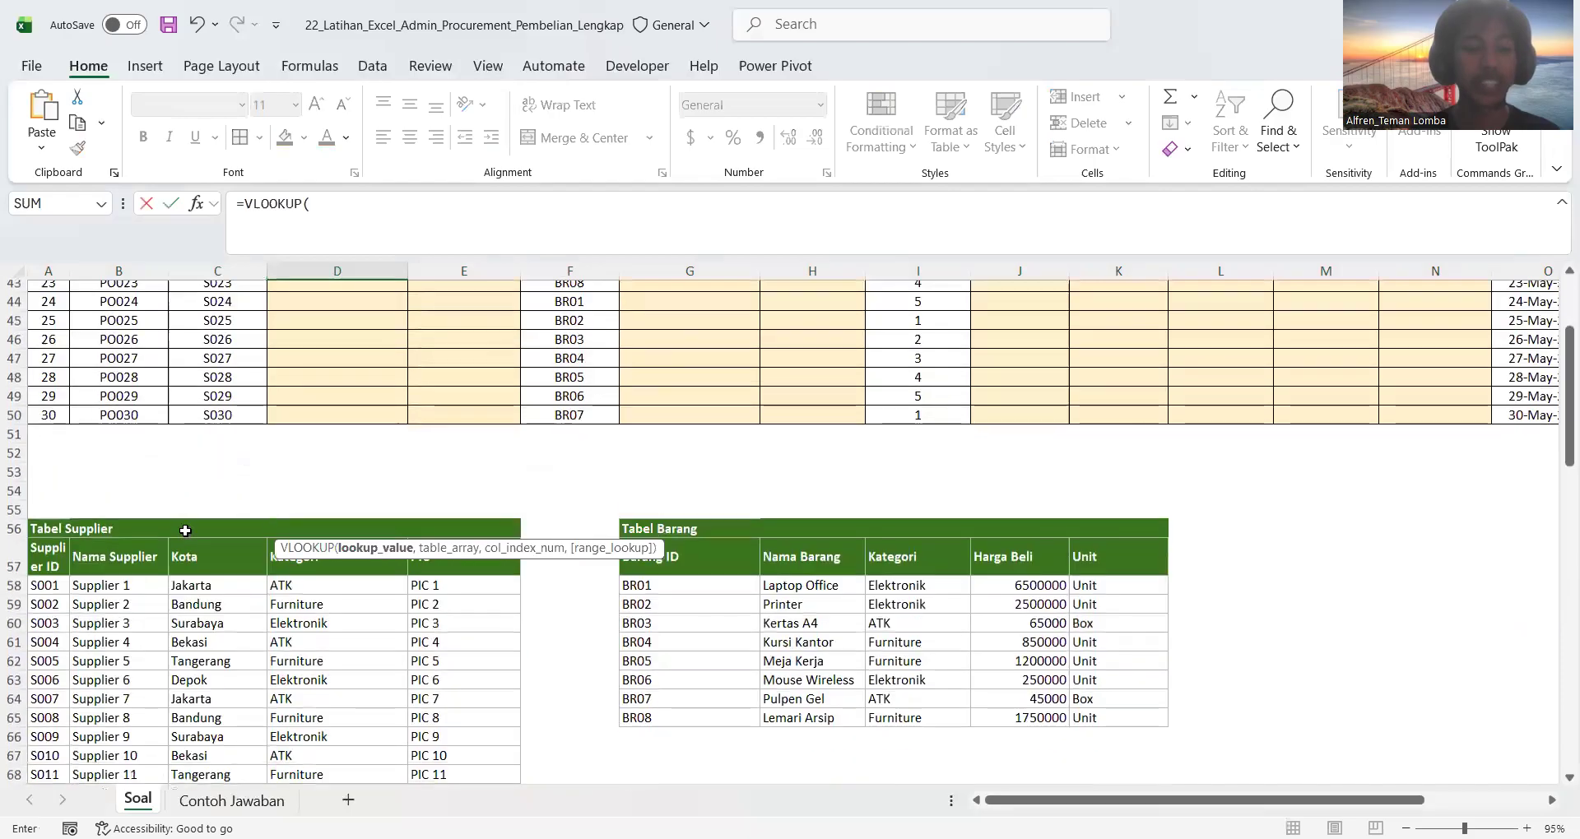
pyautogui.scroll(10, 185, 531)
pyautogui.scroll(2, 185, 530)
pyautogui.click(218, 641)
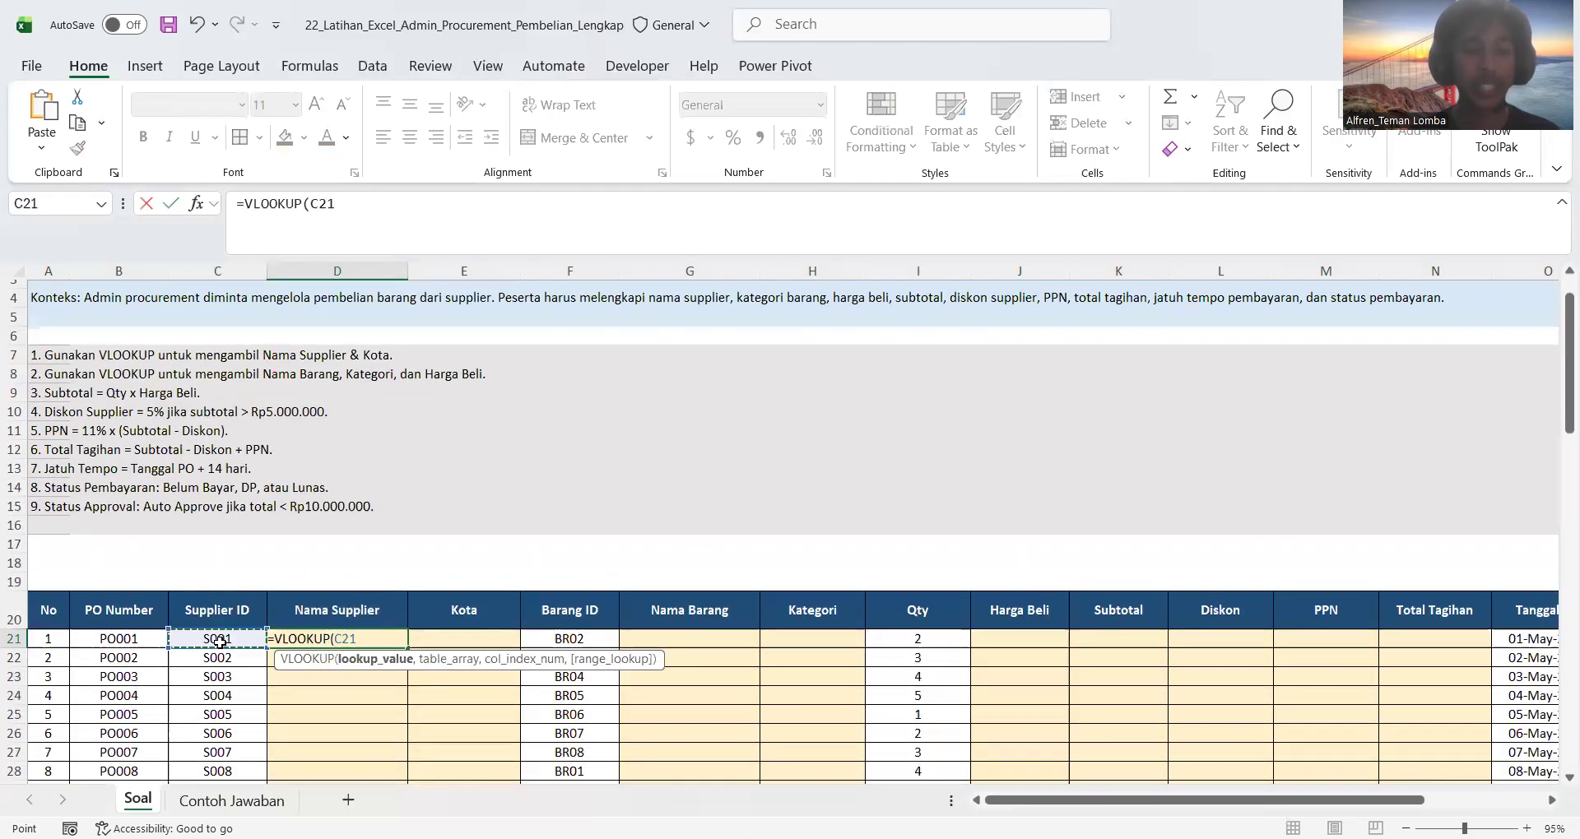
pyautogui.write(',')
# - Use the Tabel Supplier data range A58:E87 as the formula's table array and lock it as $A$58:$E$87
pyautogui.scroll(-10, 212, 715)
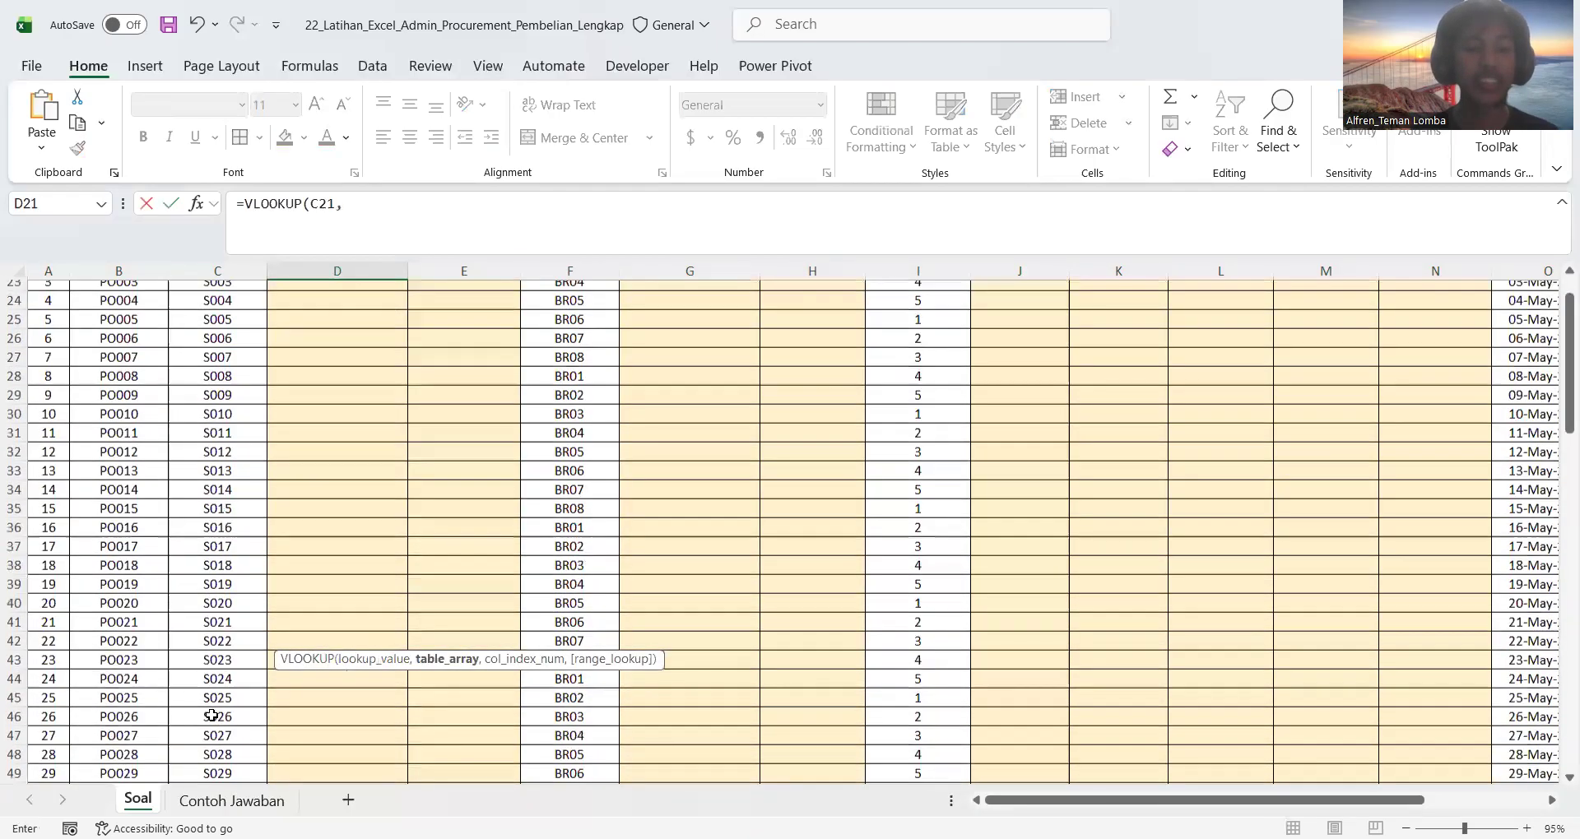
pyautogui.scroll(-6, 212, 715)
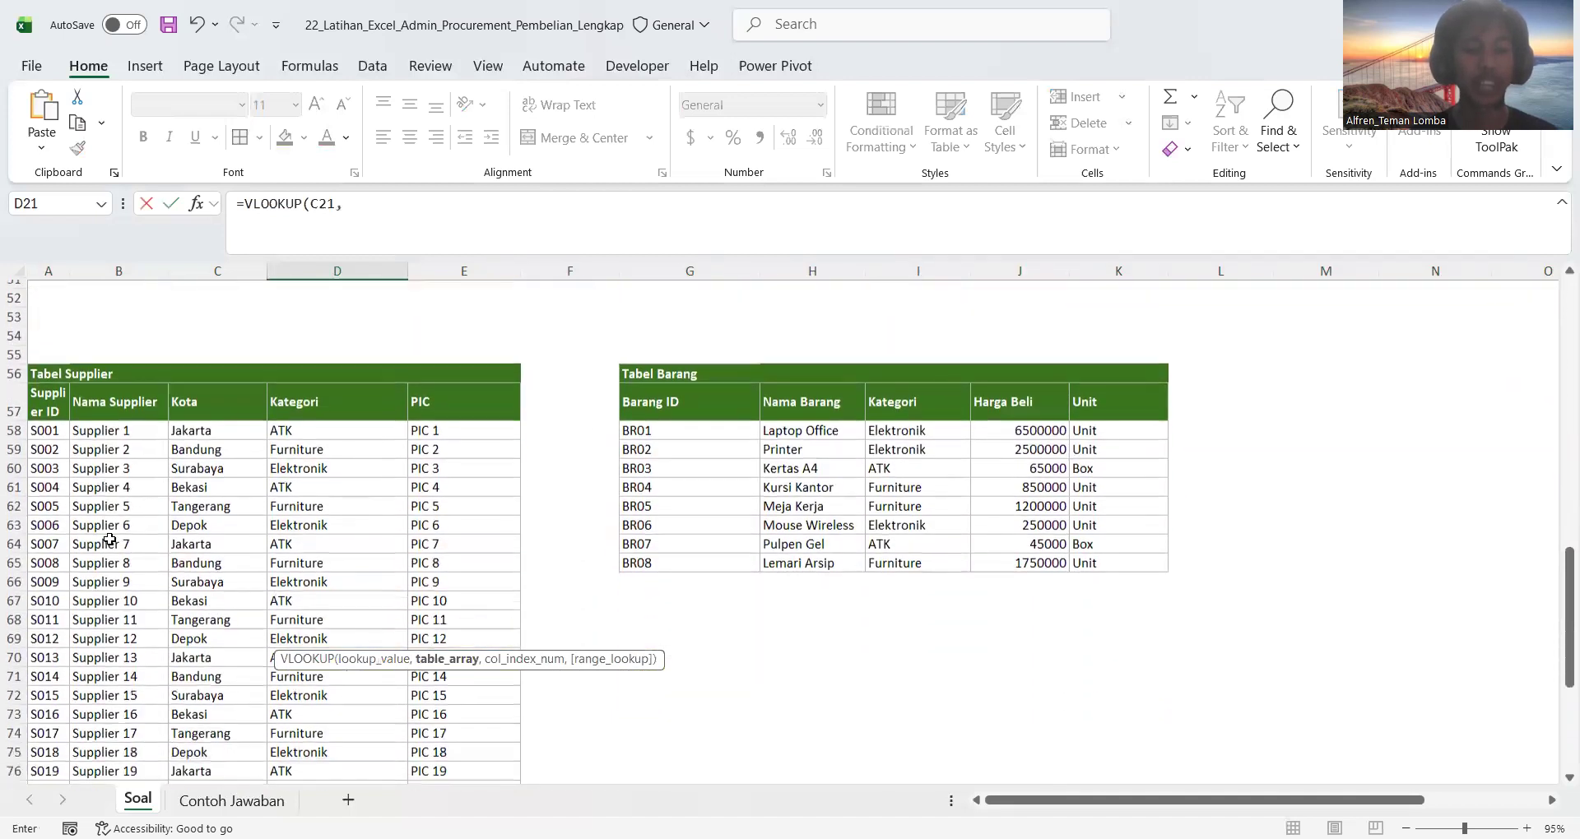
pyautogui.click(45, 426)
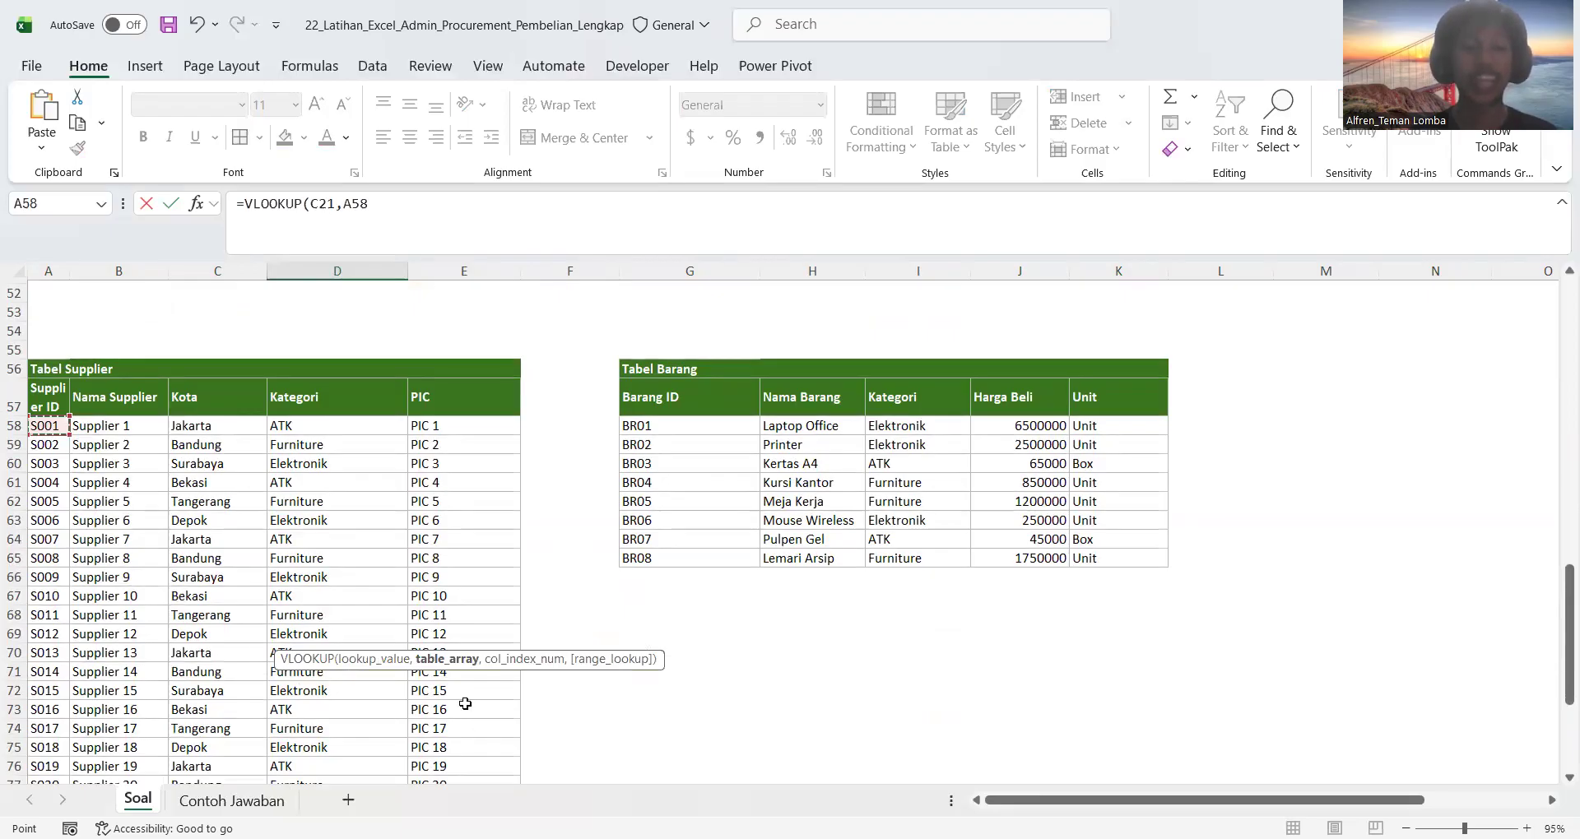
pyautogui.hotkey('ctrl', 'shift', 'Right')
pyautogui.hotkey('ctrl', 'shift', 'Down')
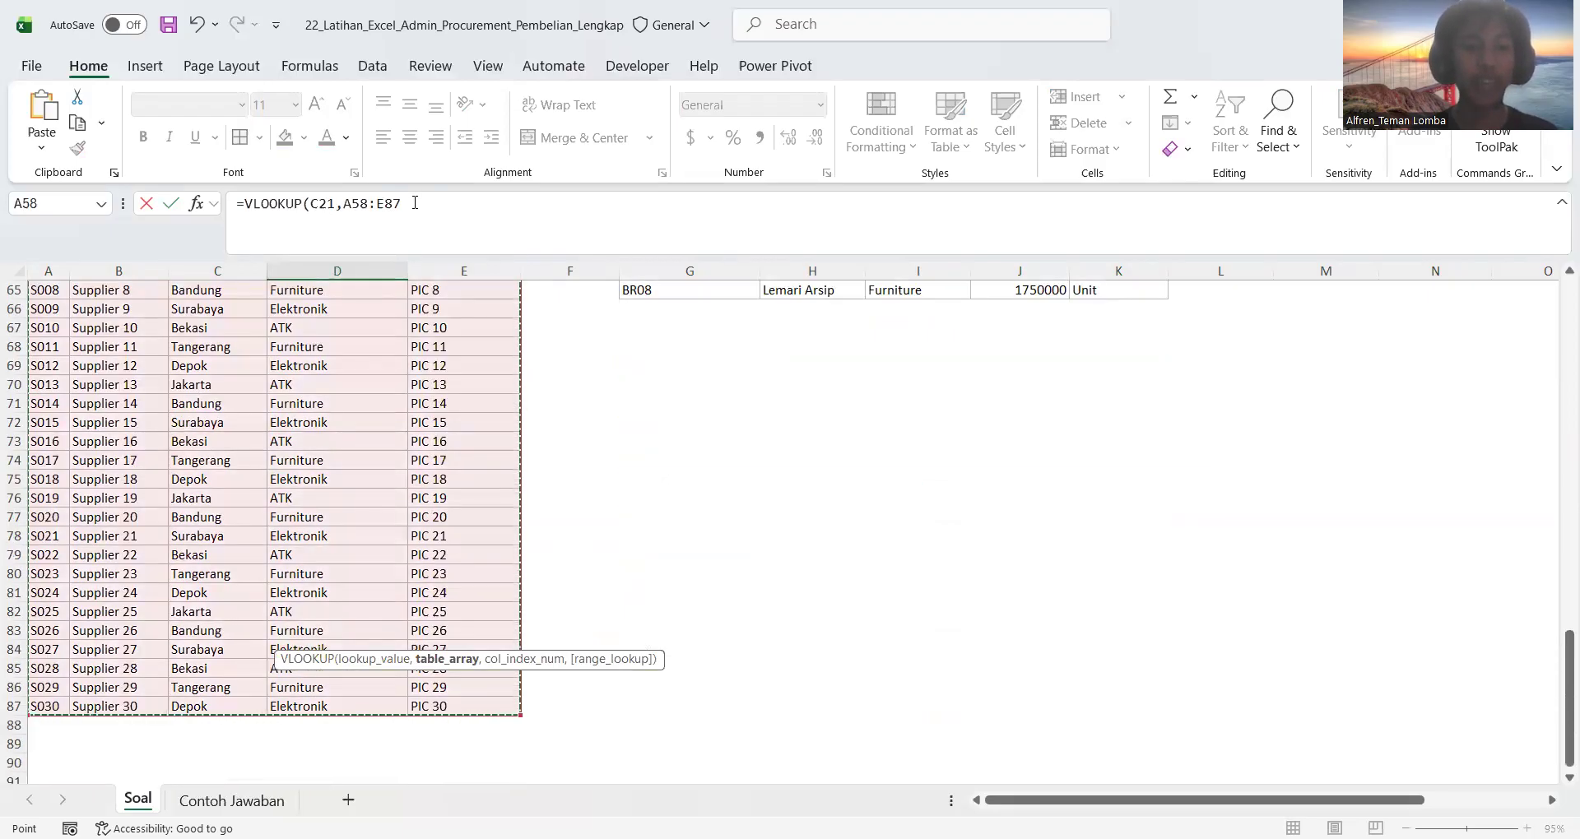
pyautogui.doubleClick(363, 206)
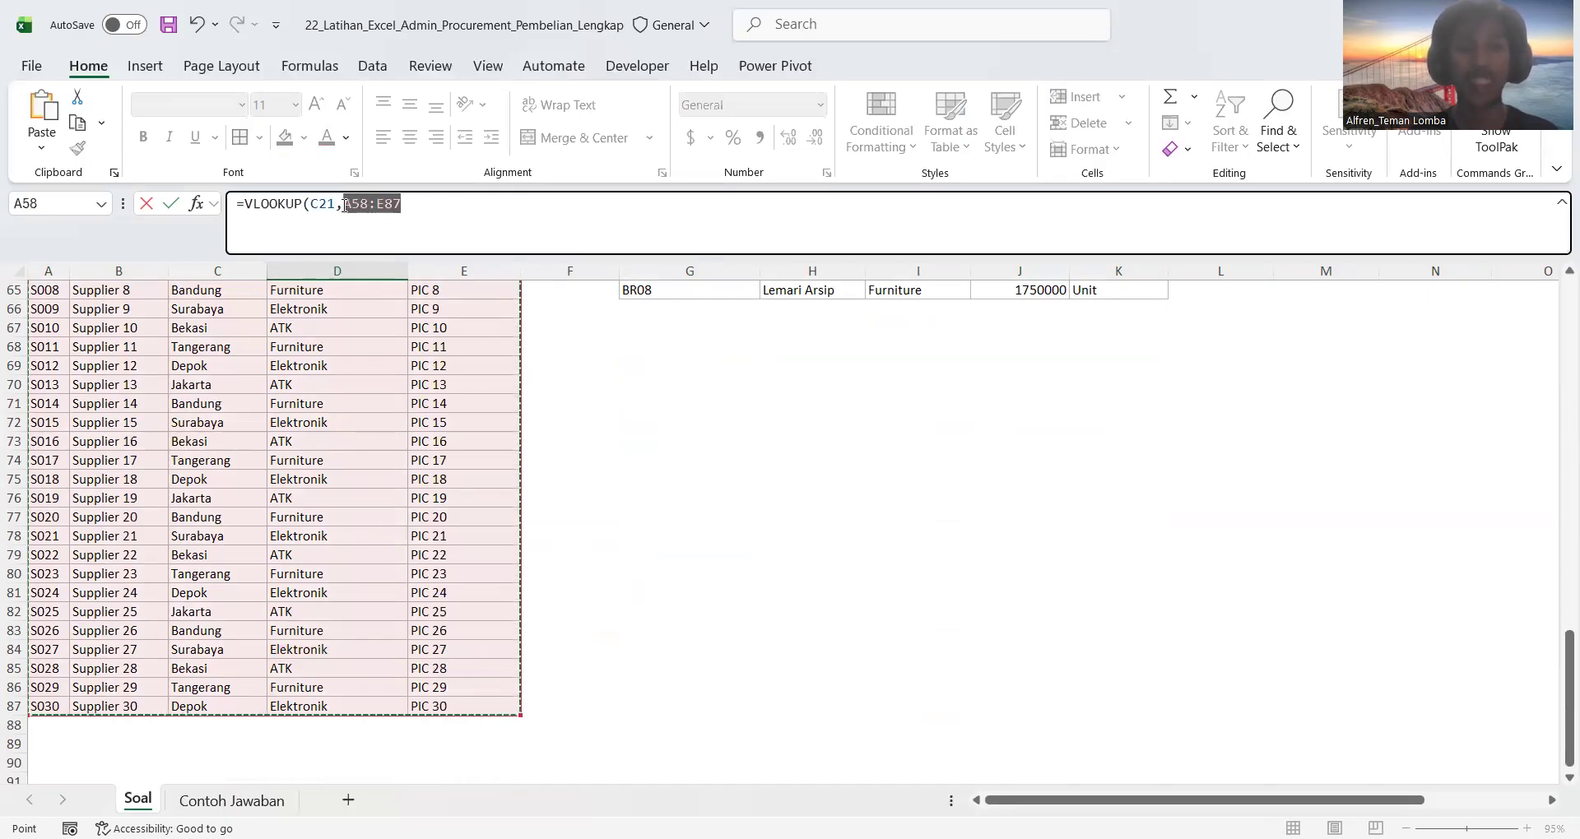
pyautogui.press('F4')
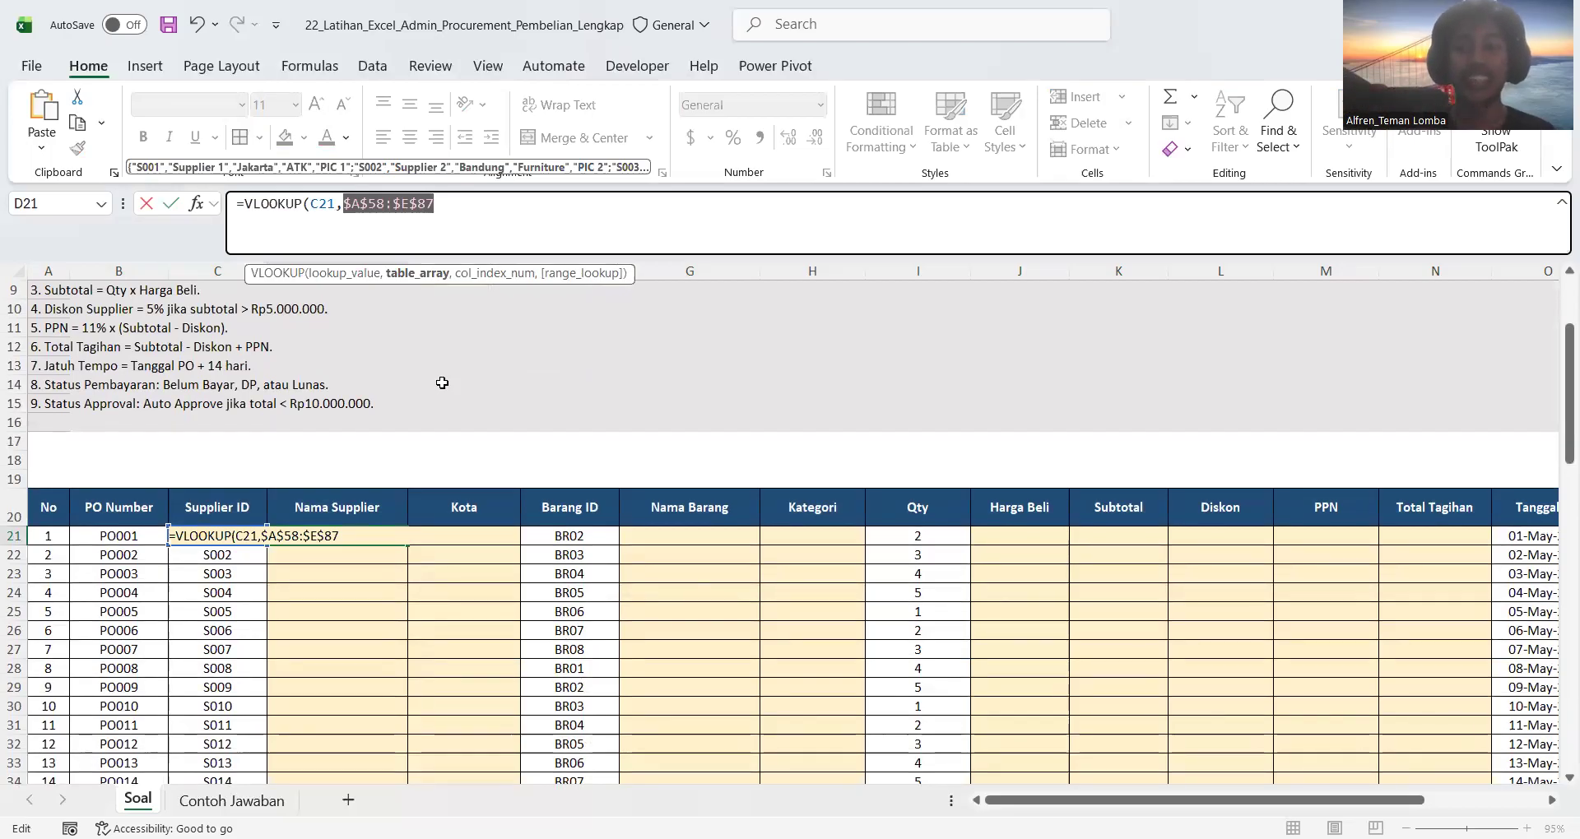
pyautogui.click(463, 213)
pyautogui.write(',')
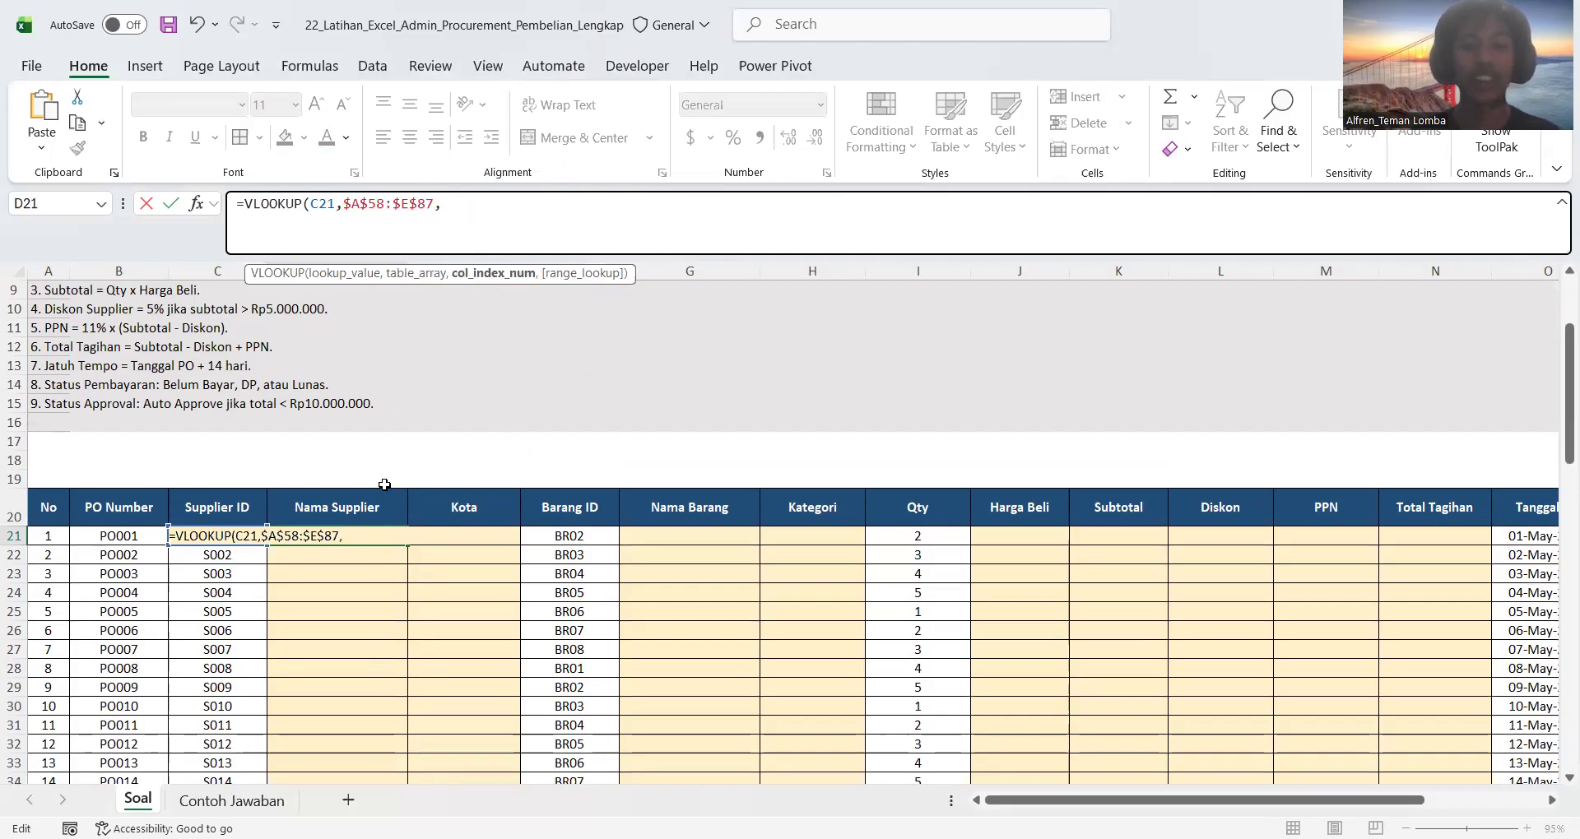
# - Complete the D21 VLOOKUP formula with column index 2 and exact match FALSE, and enter it
pyautogui.scroll(-2, 373, 559)
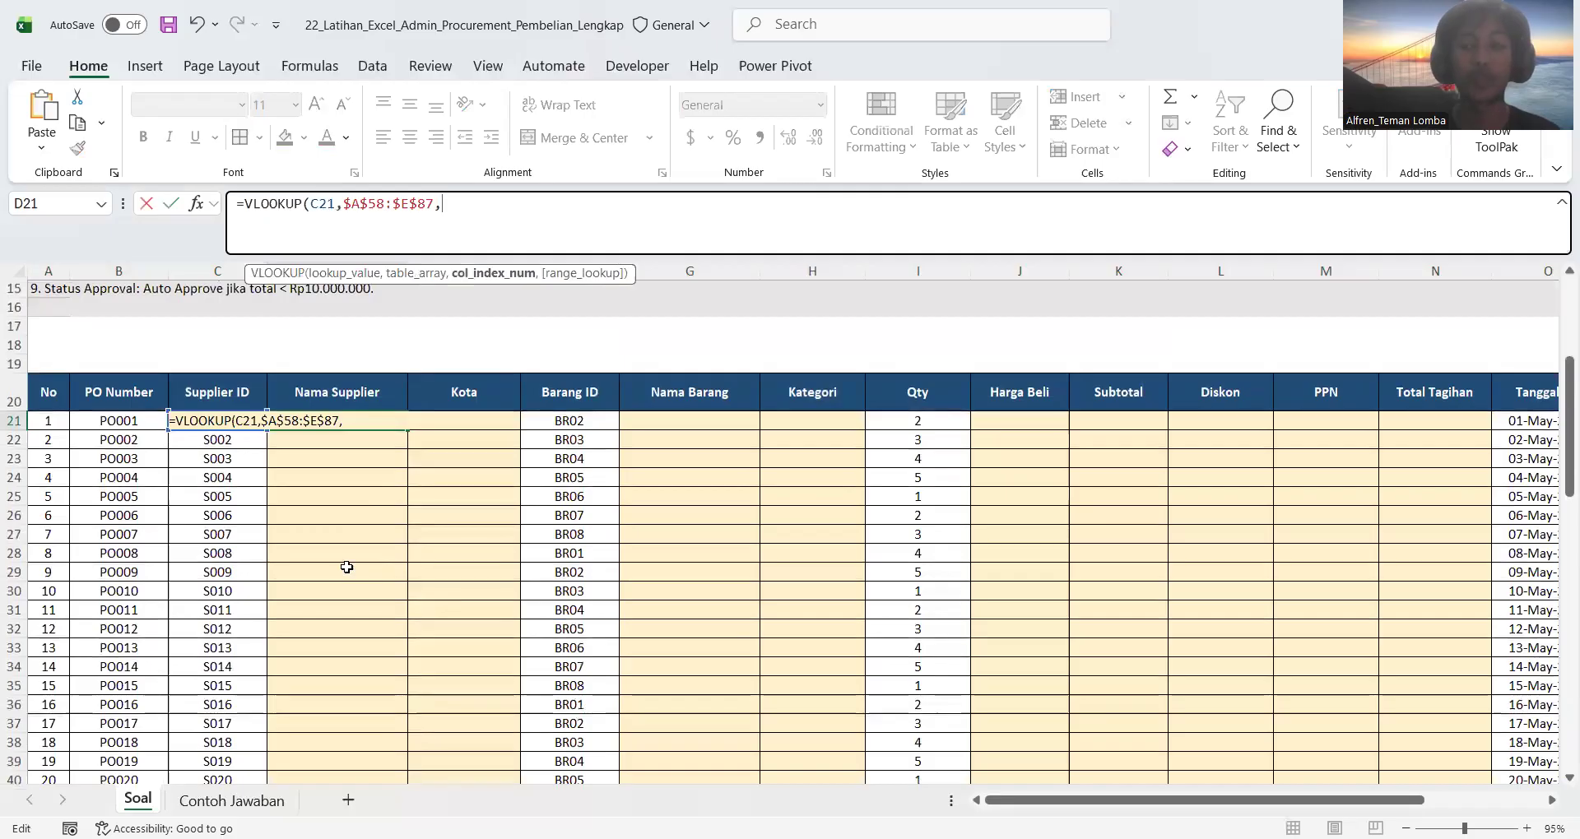
pyautogui.scroll(-7, 341, 587)
pyautogui.scroll(-5, 342, 587)
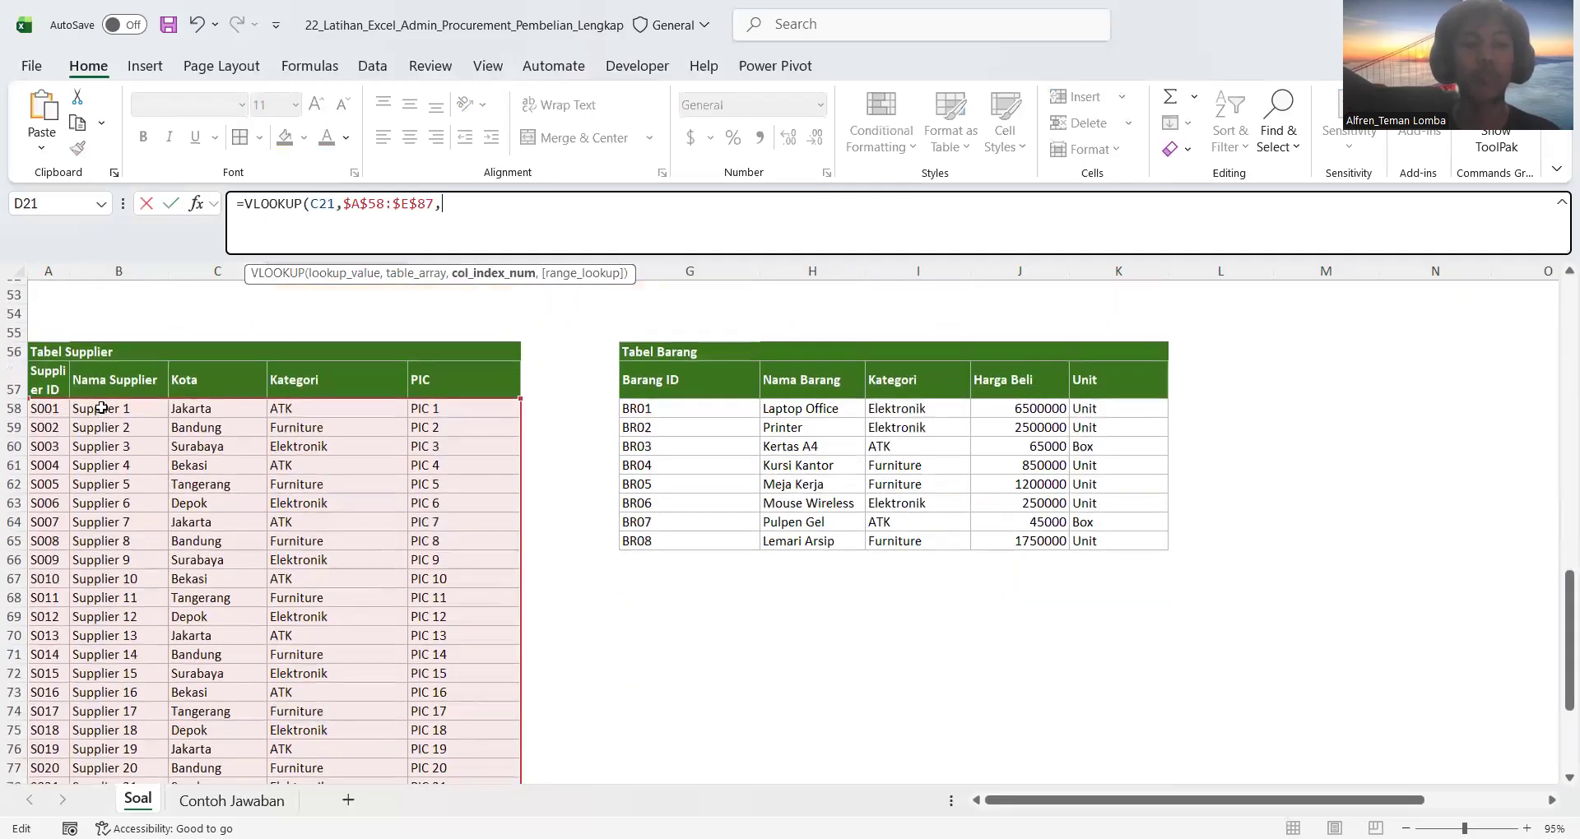
pyautogui.write('2')
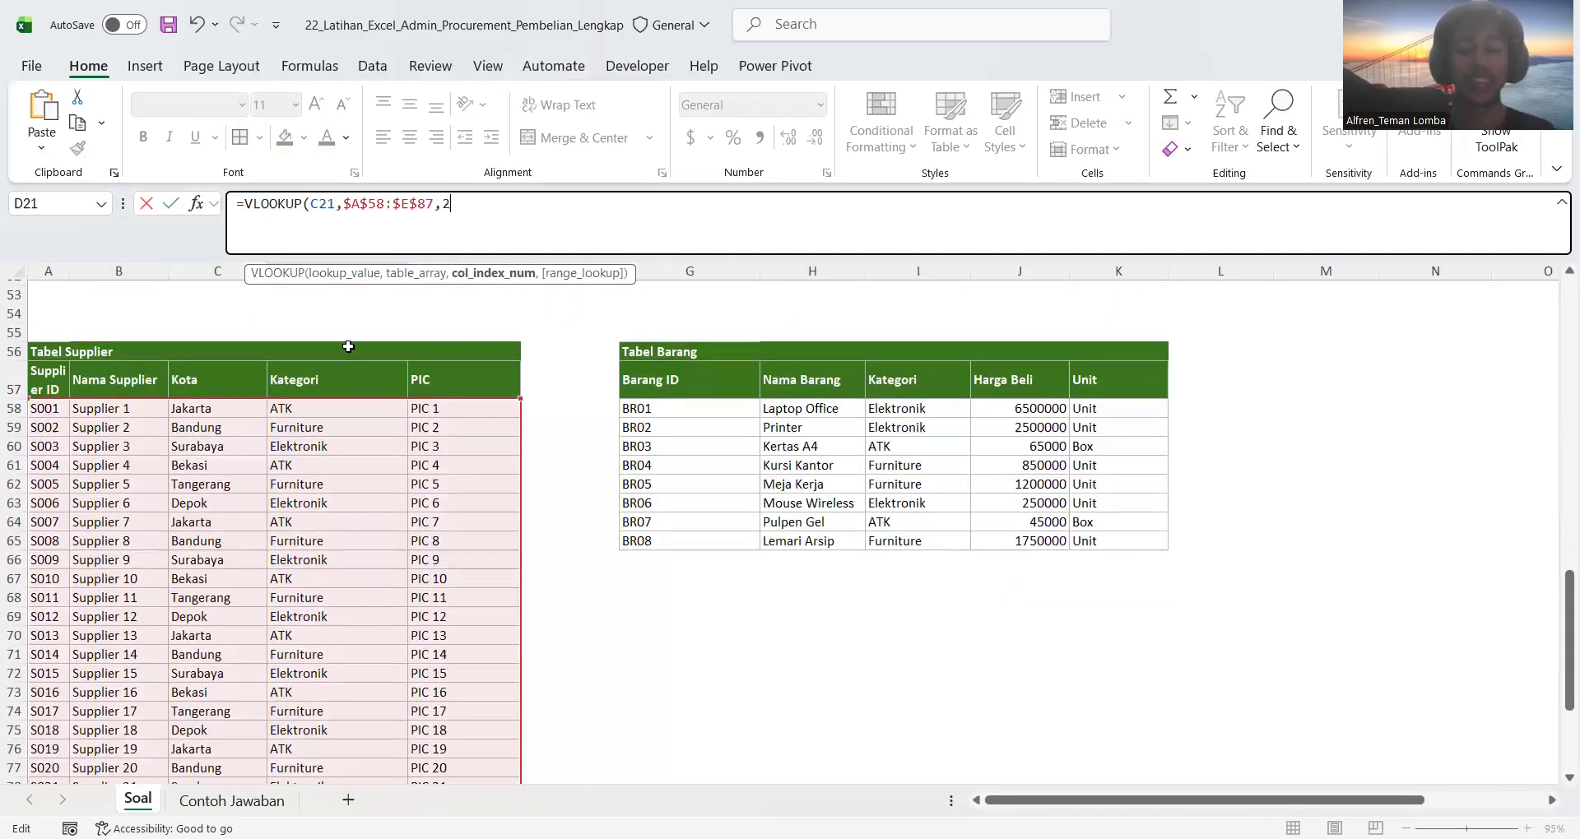
pyautogui.write(',FALSE')
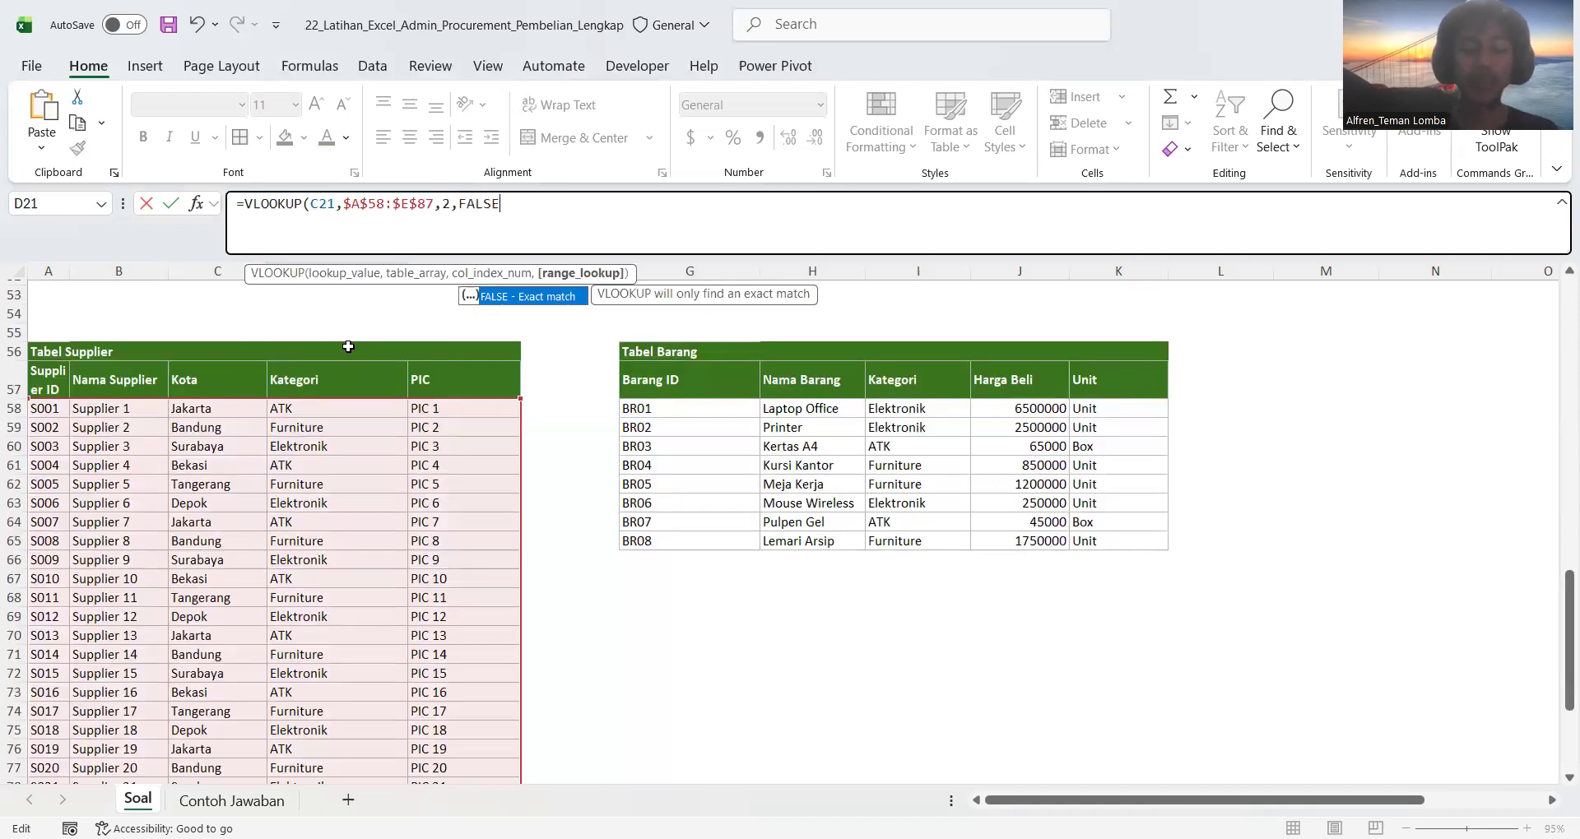
pyautogui.write(')')
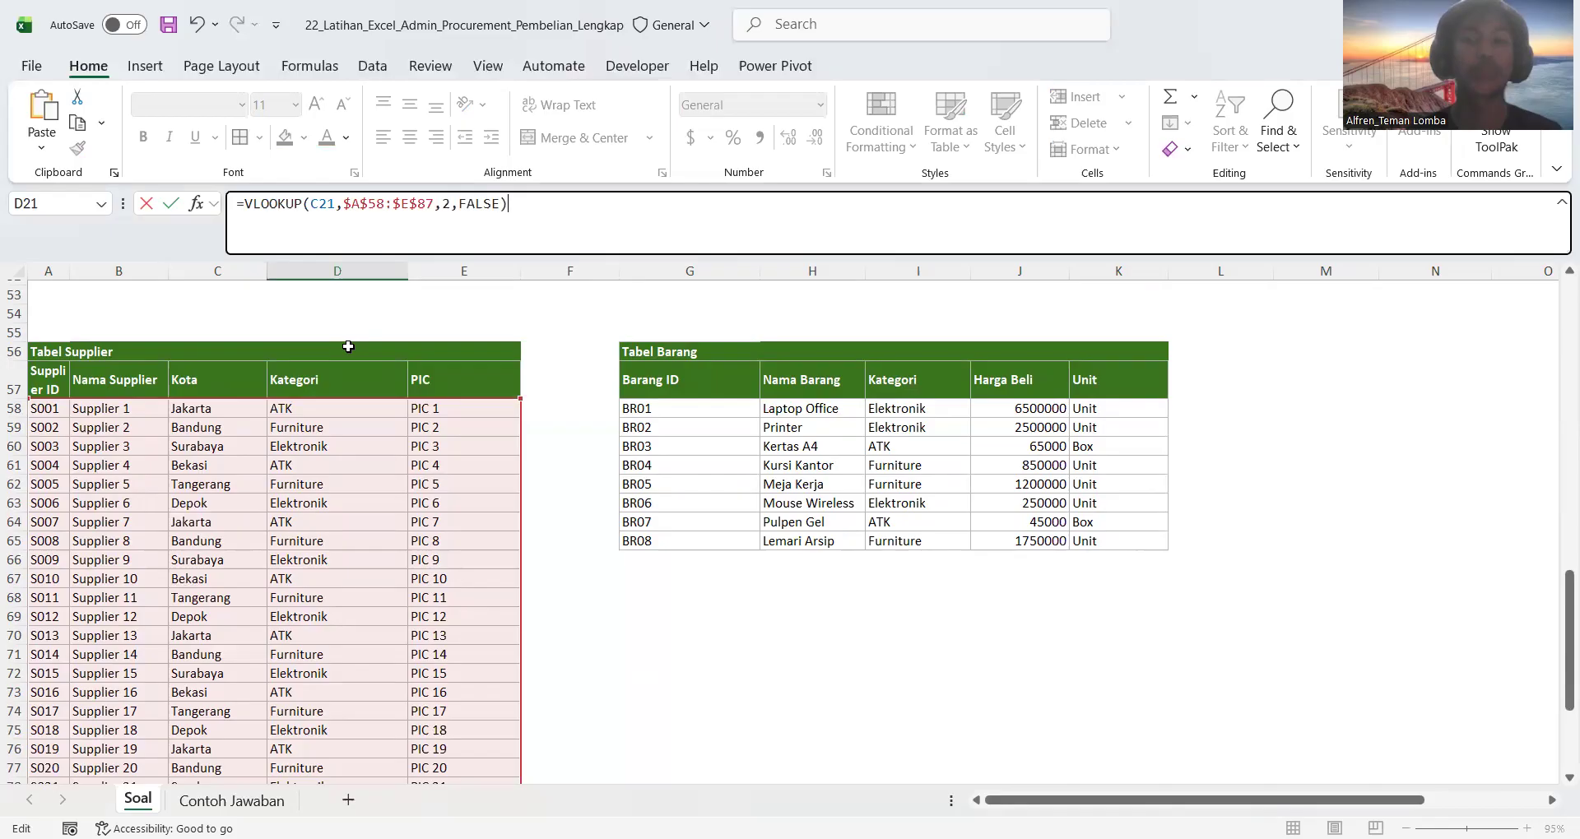
pyautogui.press('Return')
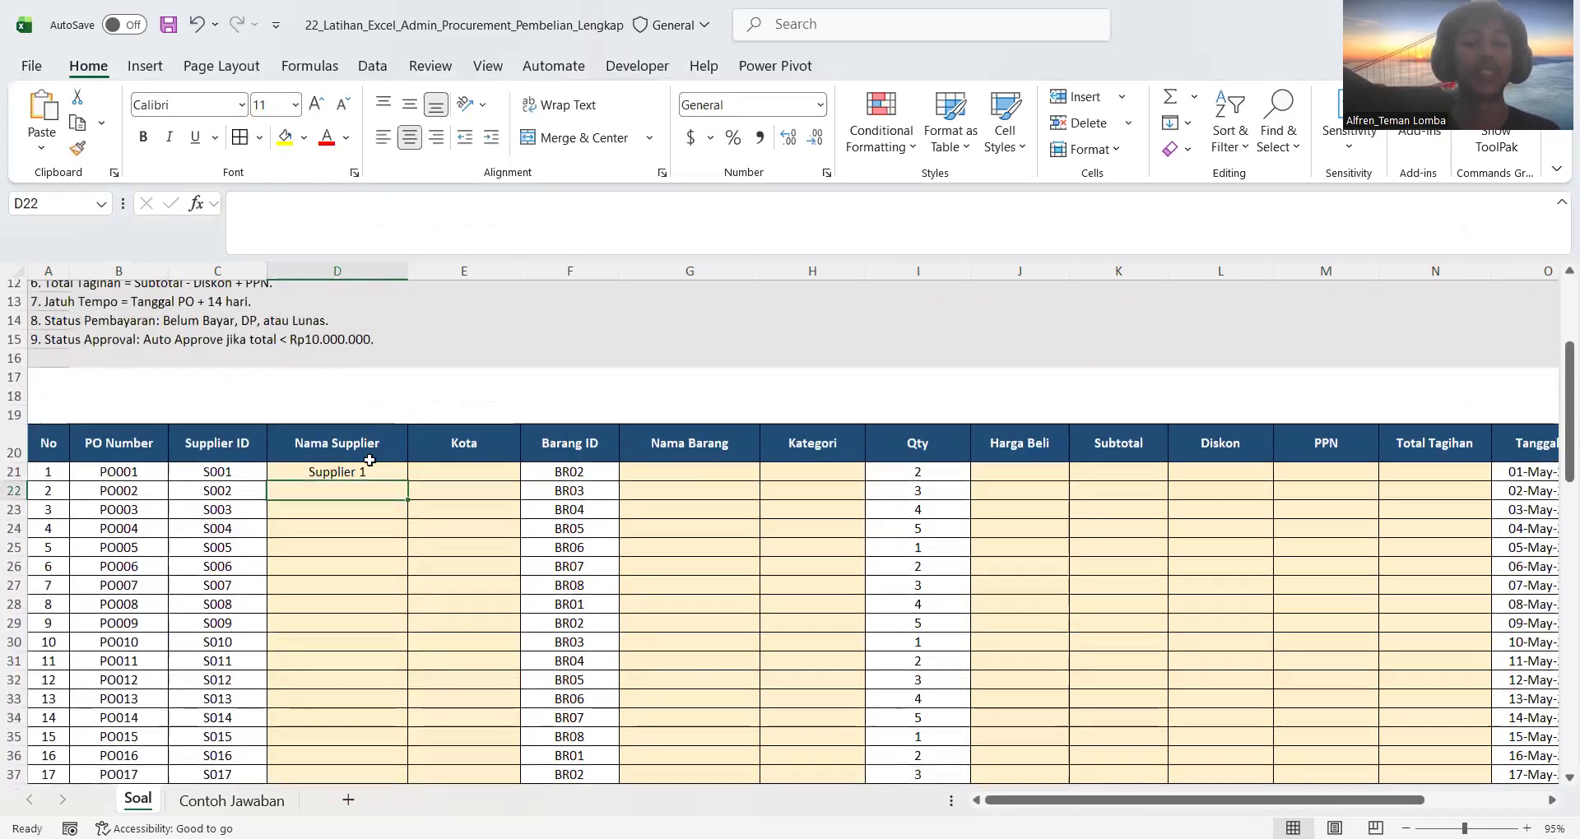
# - Fill the D21 VLOOKUP formula down the Nama Supplier column to the last purchase order row
pyautogui.click(368, 467)
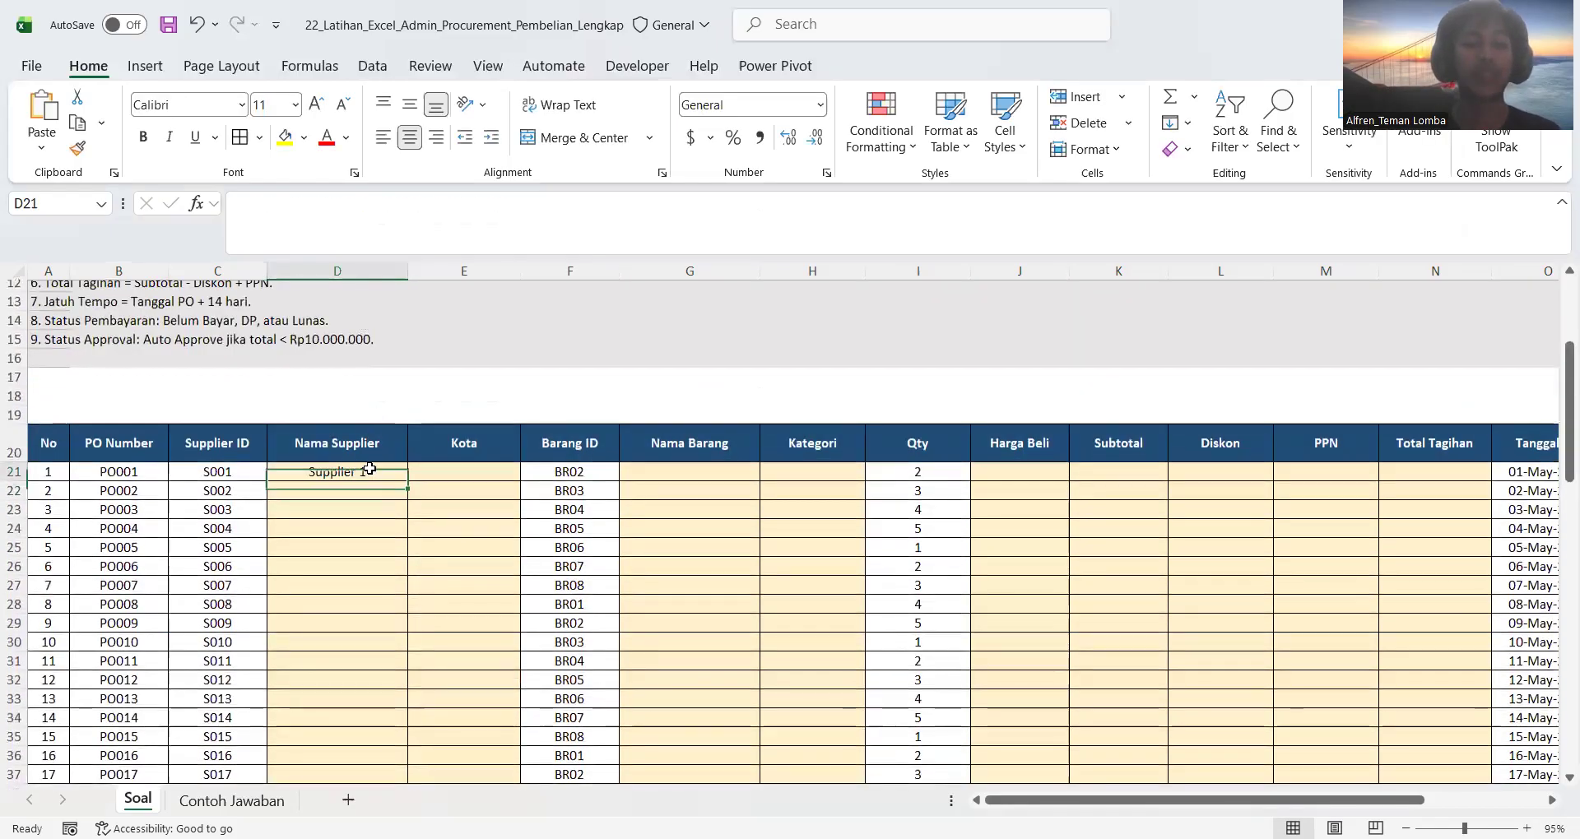
pyautogui.doubleClick(405, 483)
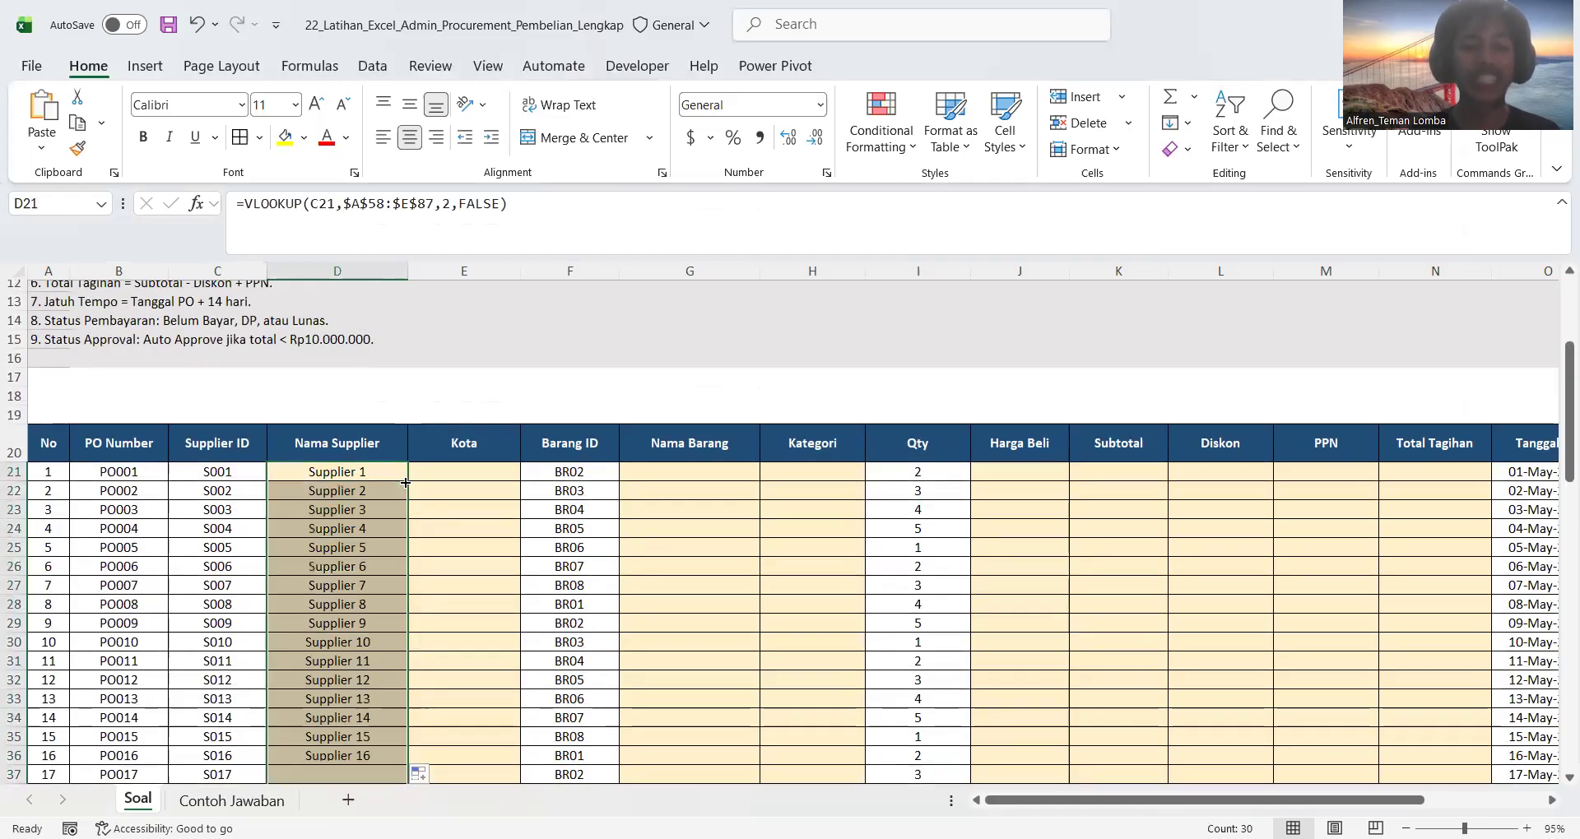
pyautogui.click(447, 475)
pyautogui.scroll(-5, 449, 475)
pyautogui.scroll(3, 449, 476)
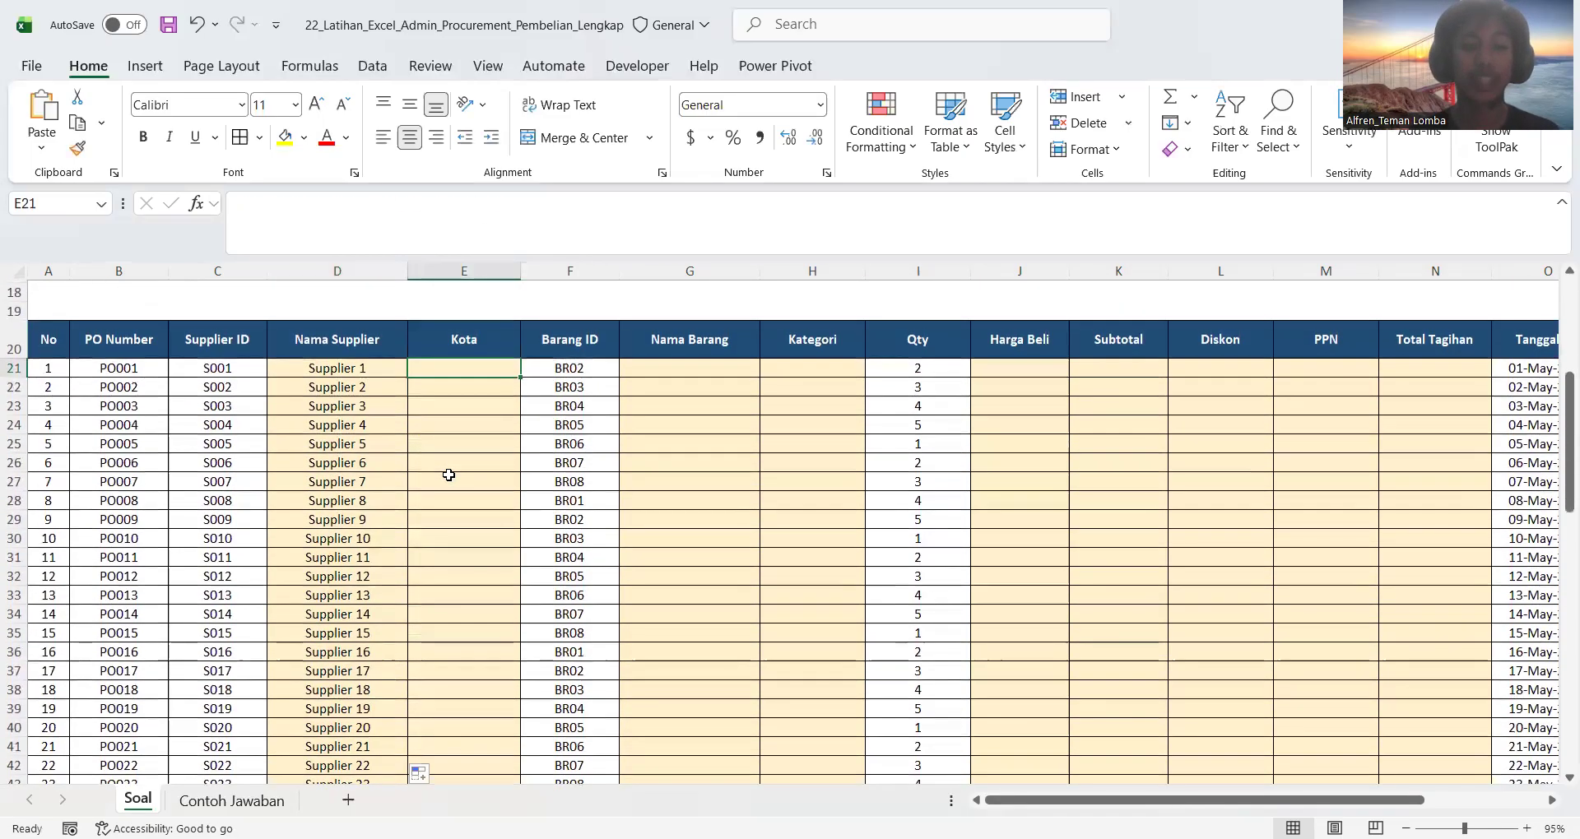
# - Copy the VLOOKUP formula text from Nama Supplier cell D21 into the first Kota cell, E21, keeping C21 as the lookup value
pyautogui.scroll(-9, 449, 475)
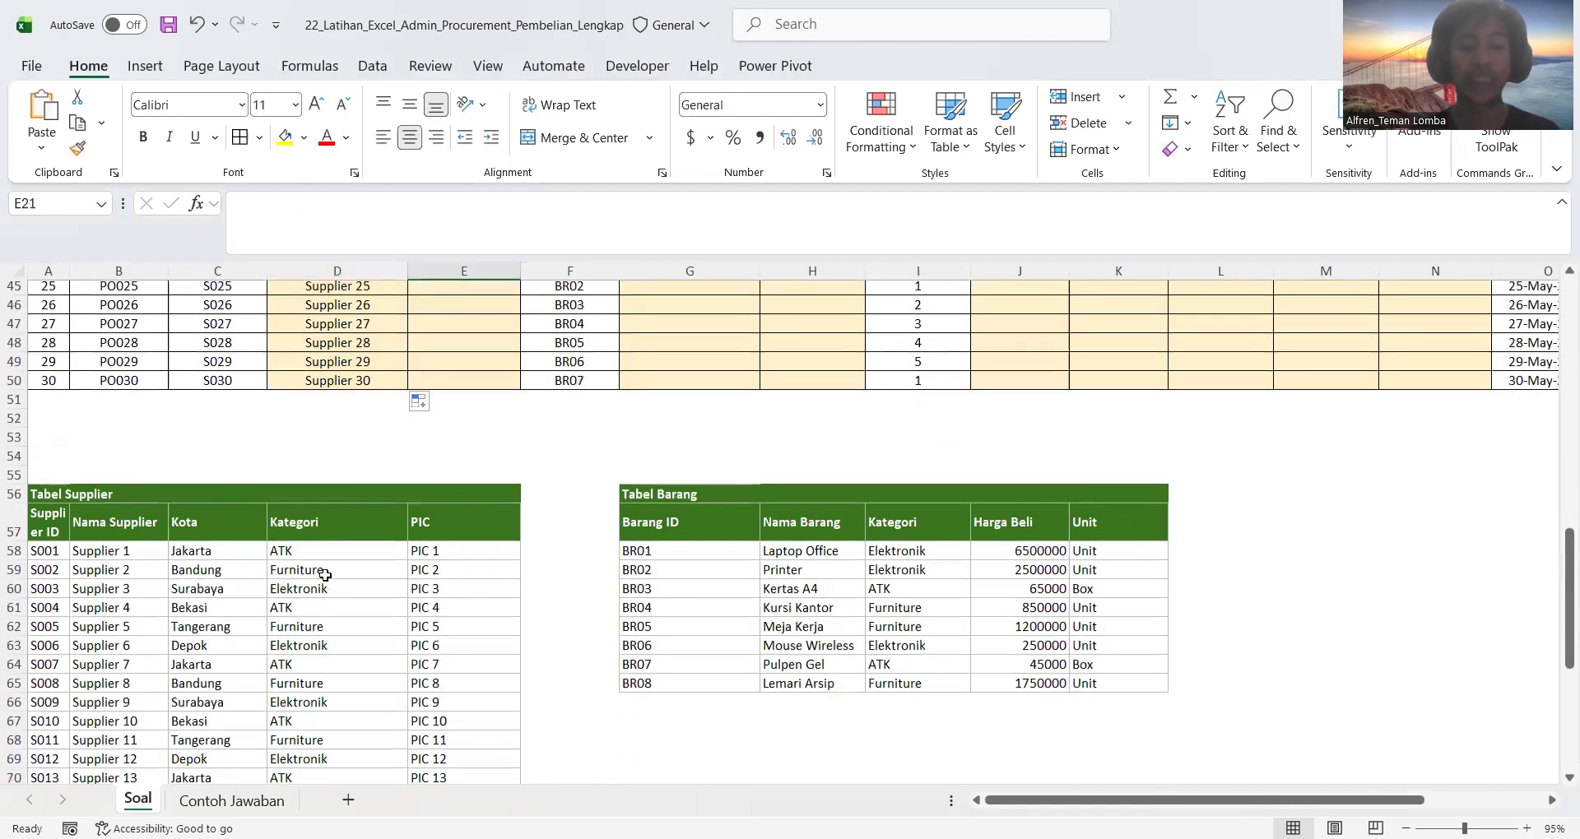
pyautogui.scroll(13, 317, 595)
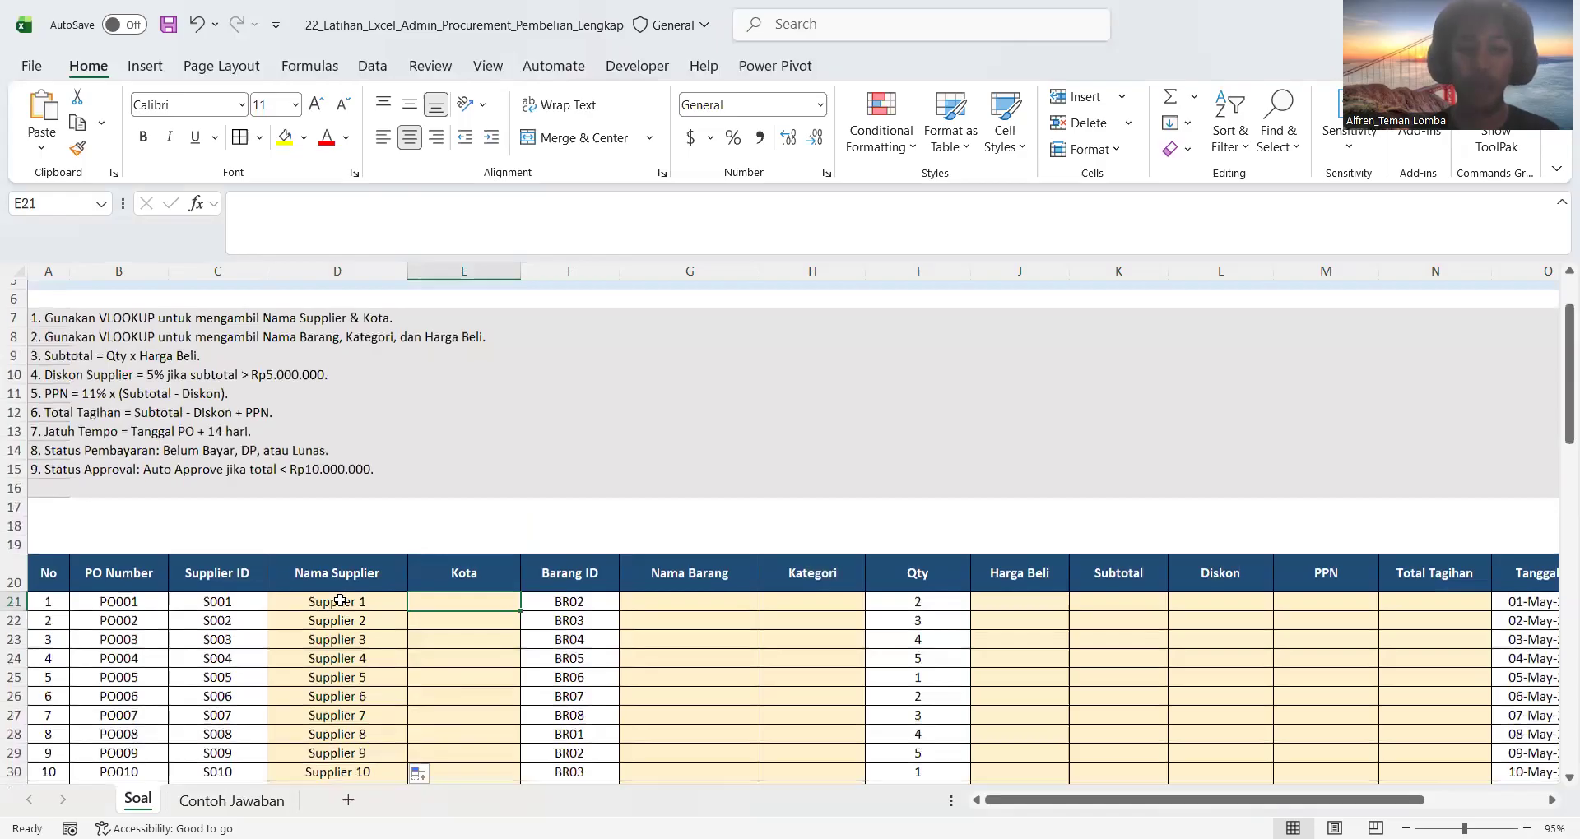
pyautogui.doubleClick(340, 600)
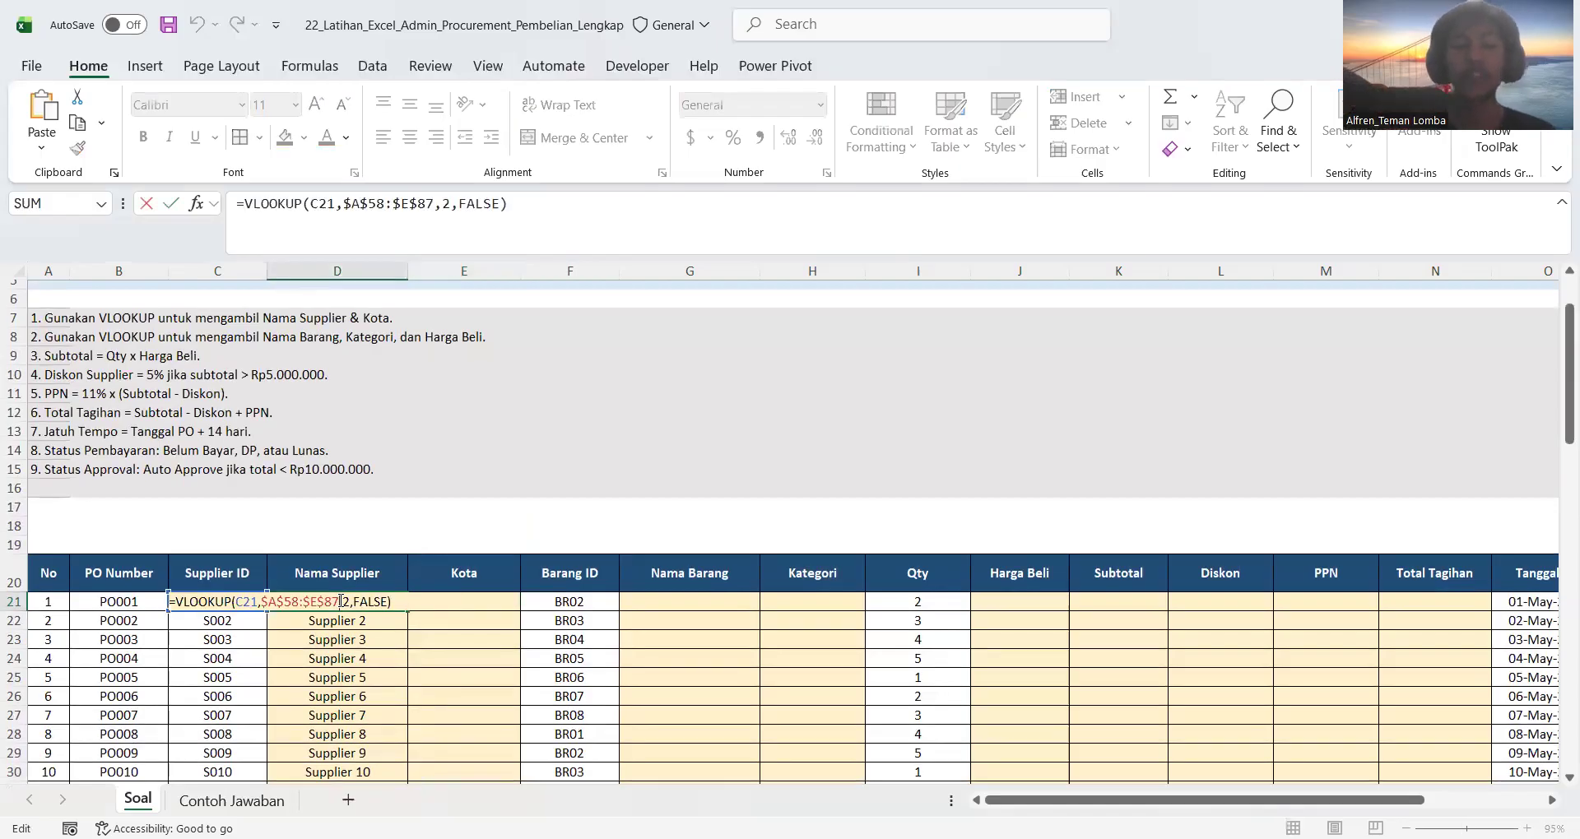
pyautogui.press('Return')
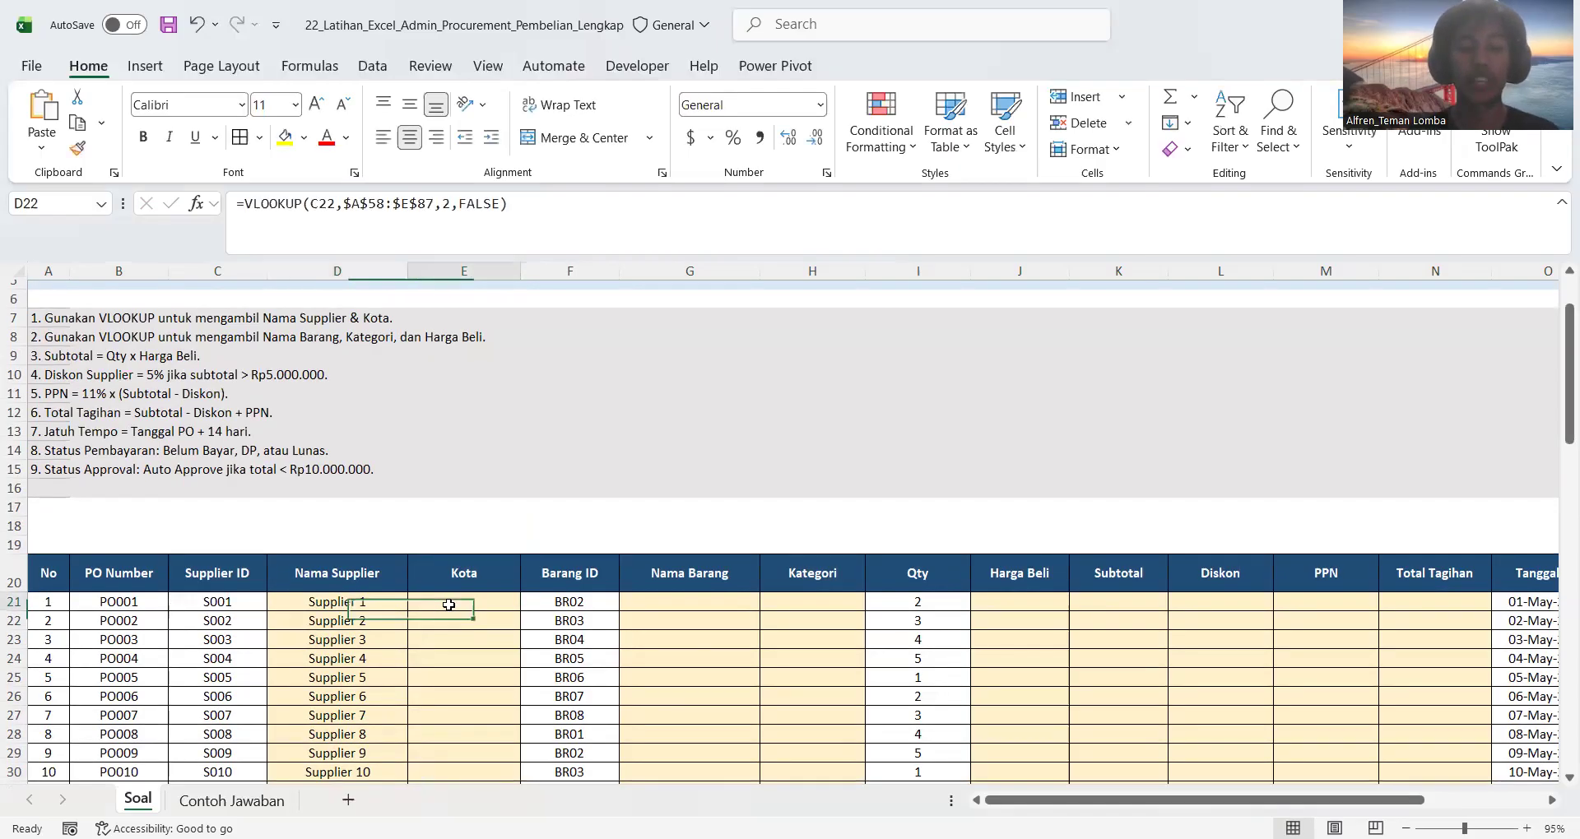
pyautogui.doubleClick(447, 602)
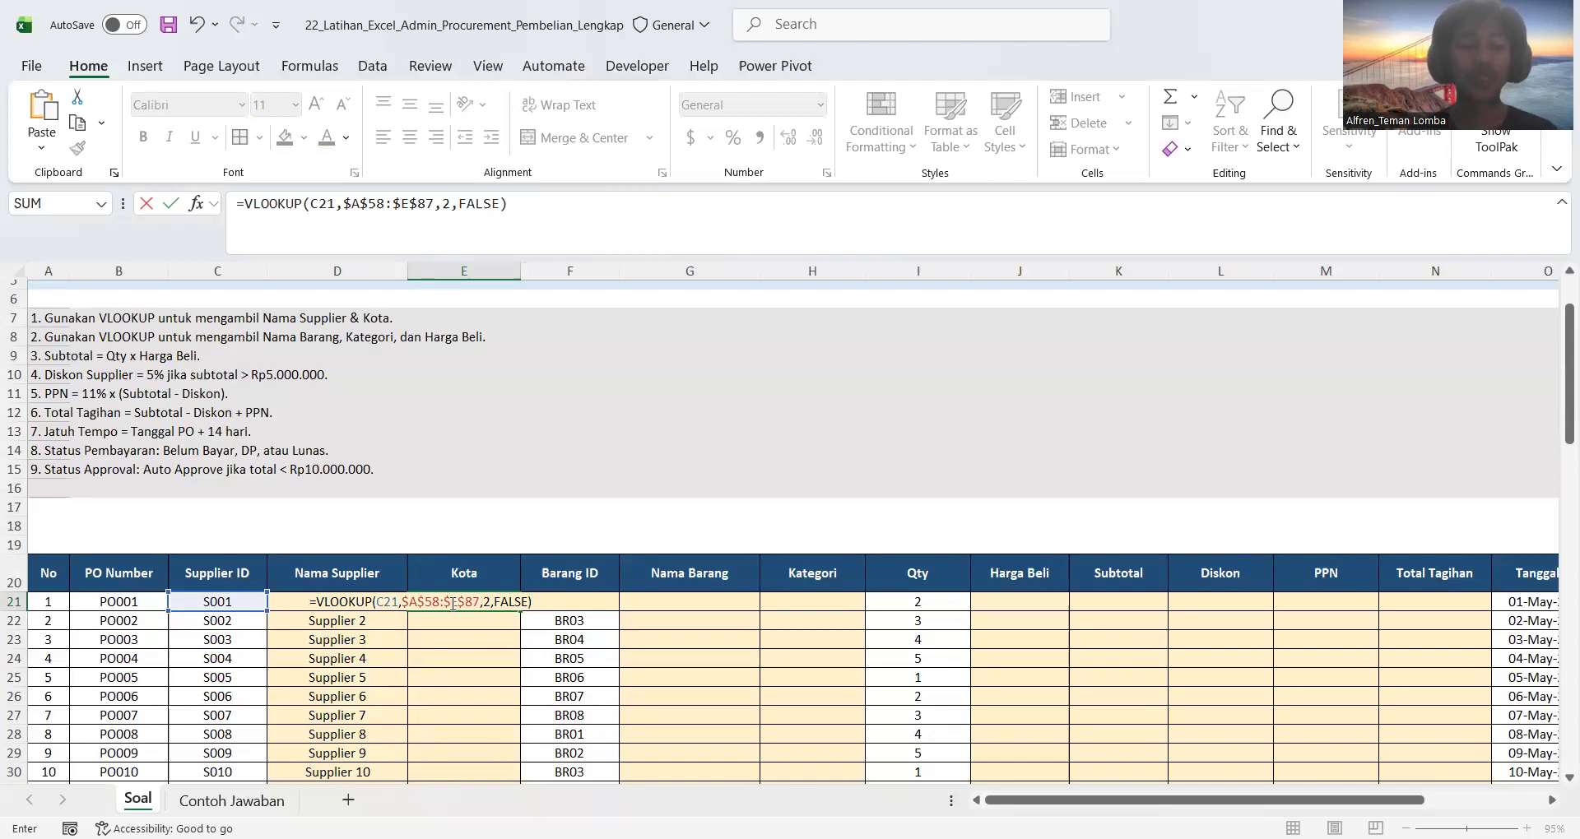
# - Change the column index of the E21 VLOOKUP formula to 3 for the supplier table's Kota column and enter it
pyautogui.click(392, 604)
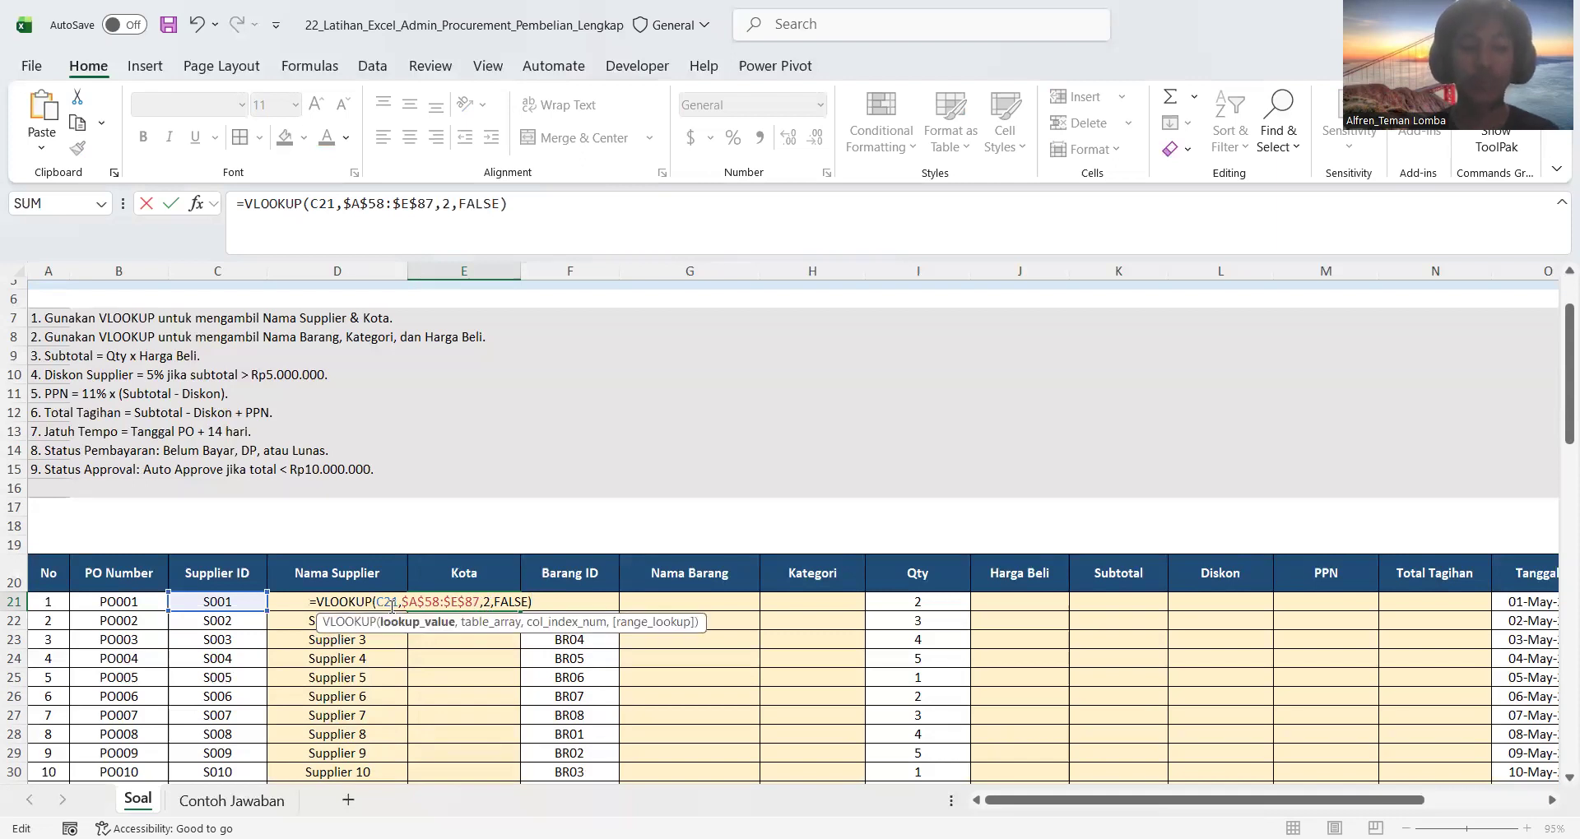
pyautogui.click(445, 602)
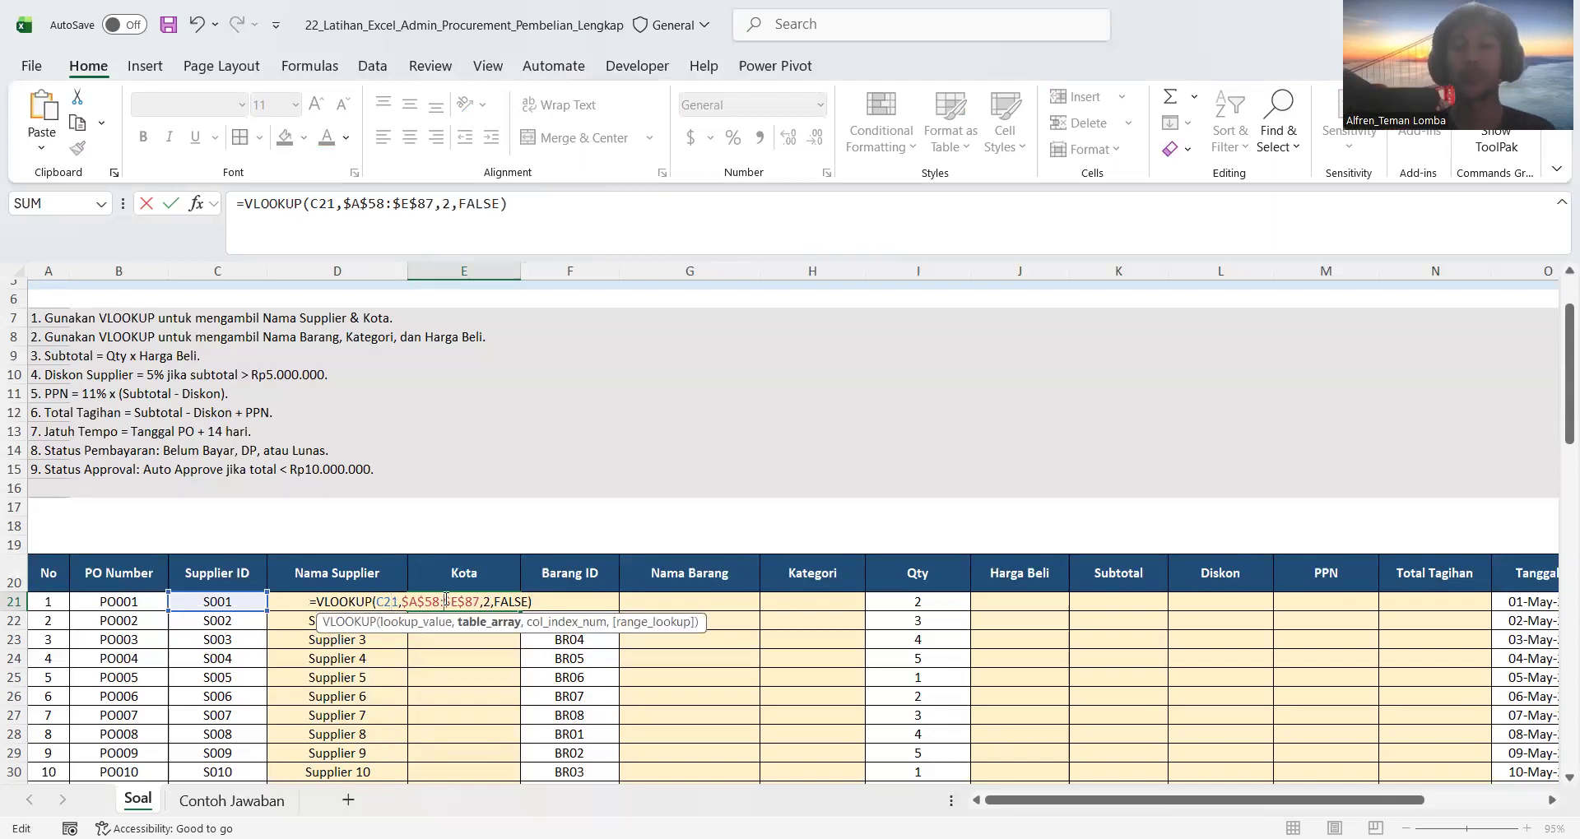
pyautogui.click(487, 601)
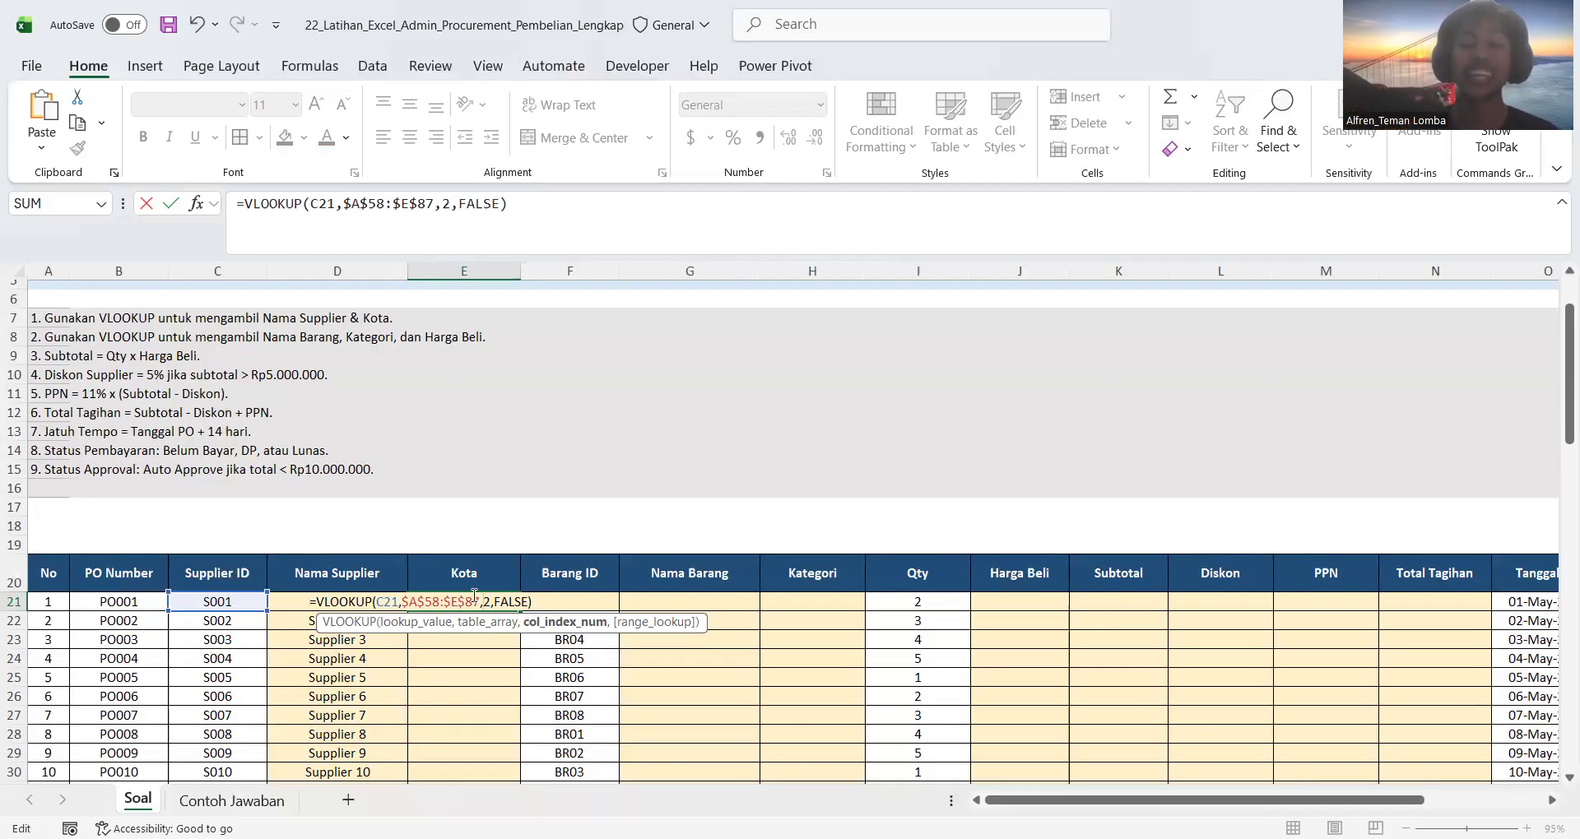
pyautogui.press('BackSpace')
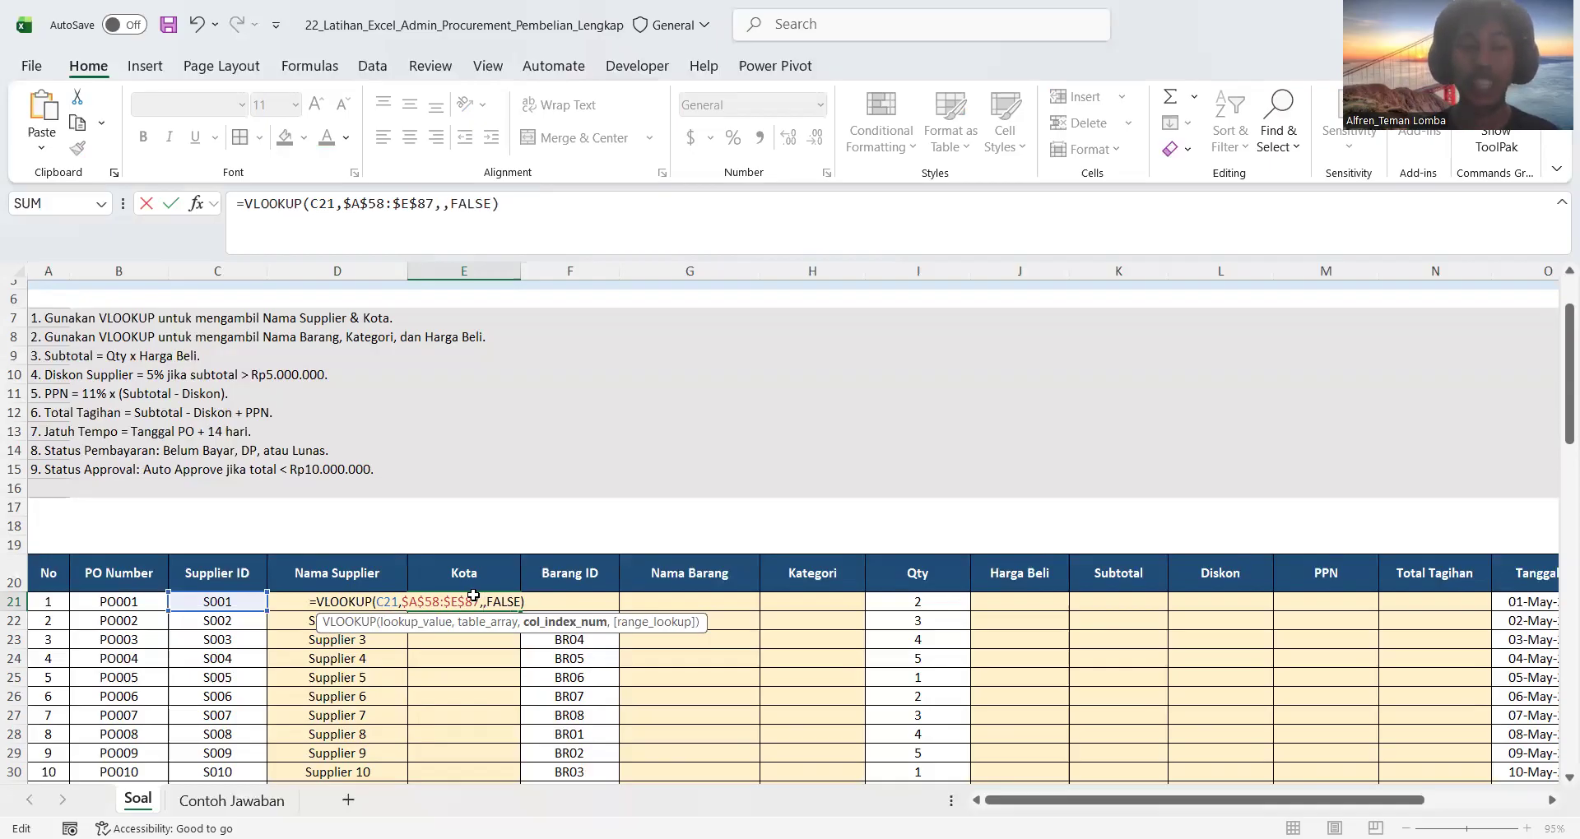
pyautogui.scroll(-14, 474, 595)
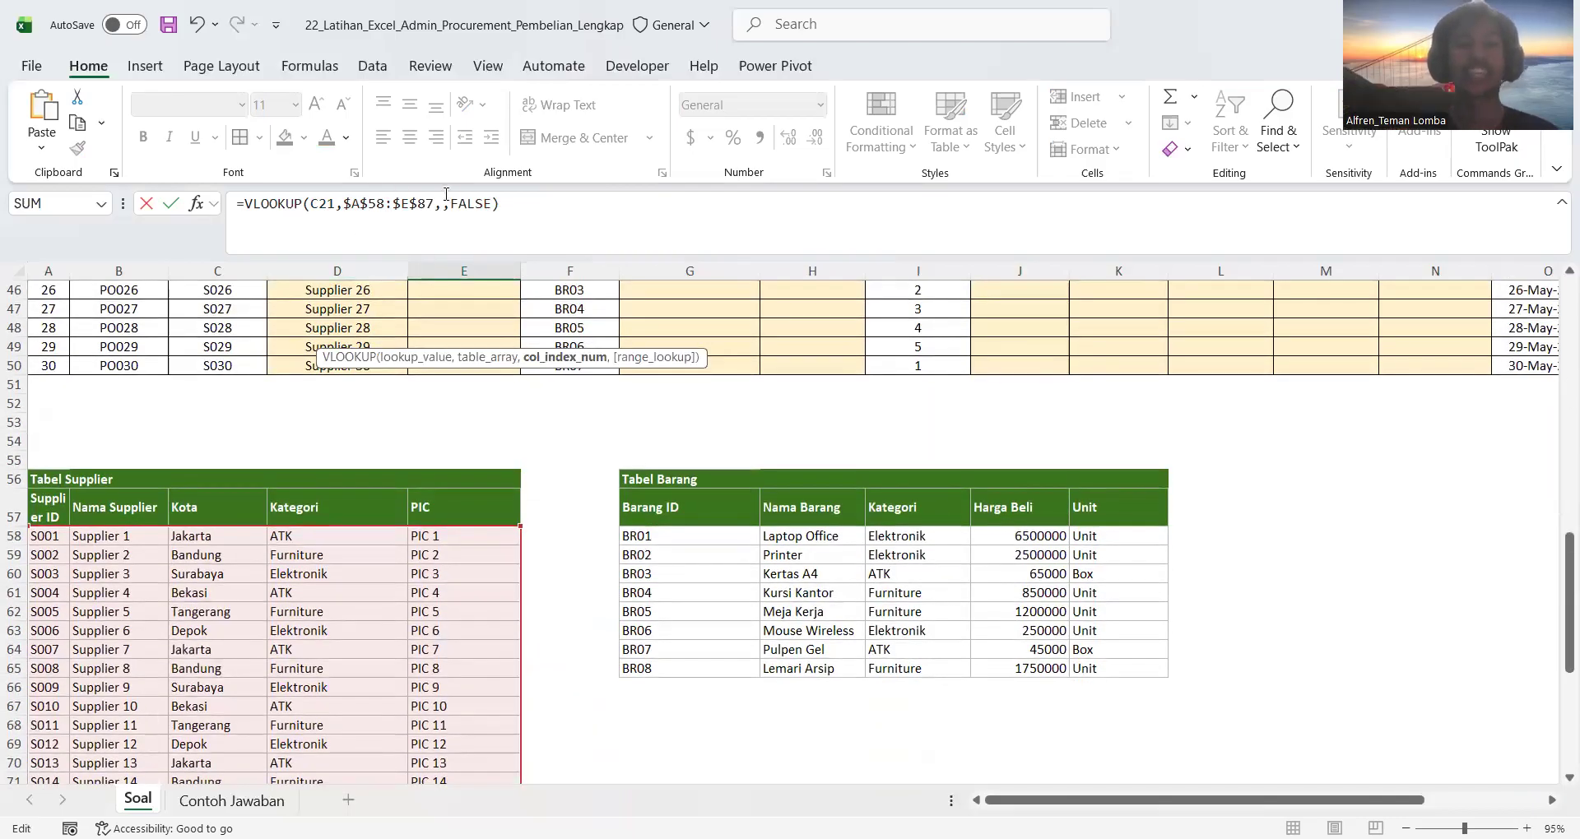
pyautogui.click(447, 205)
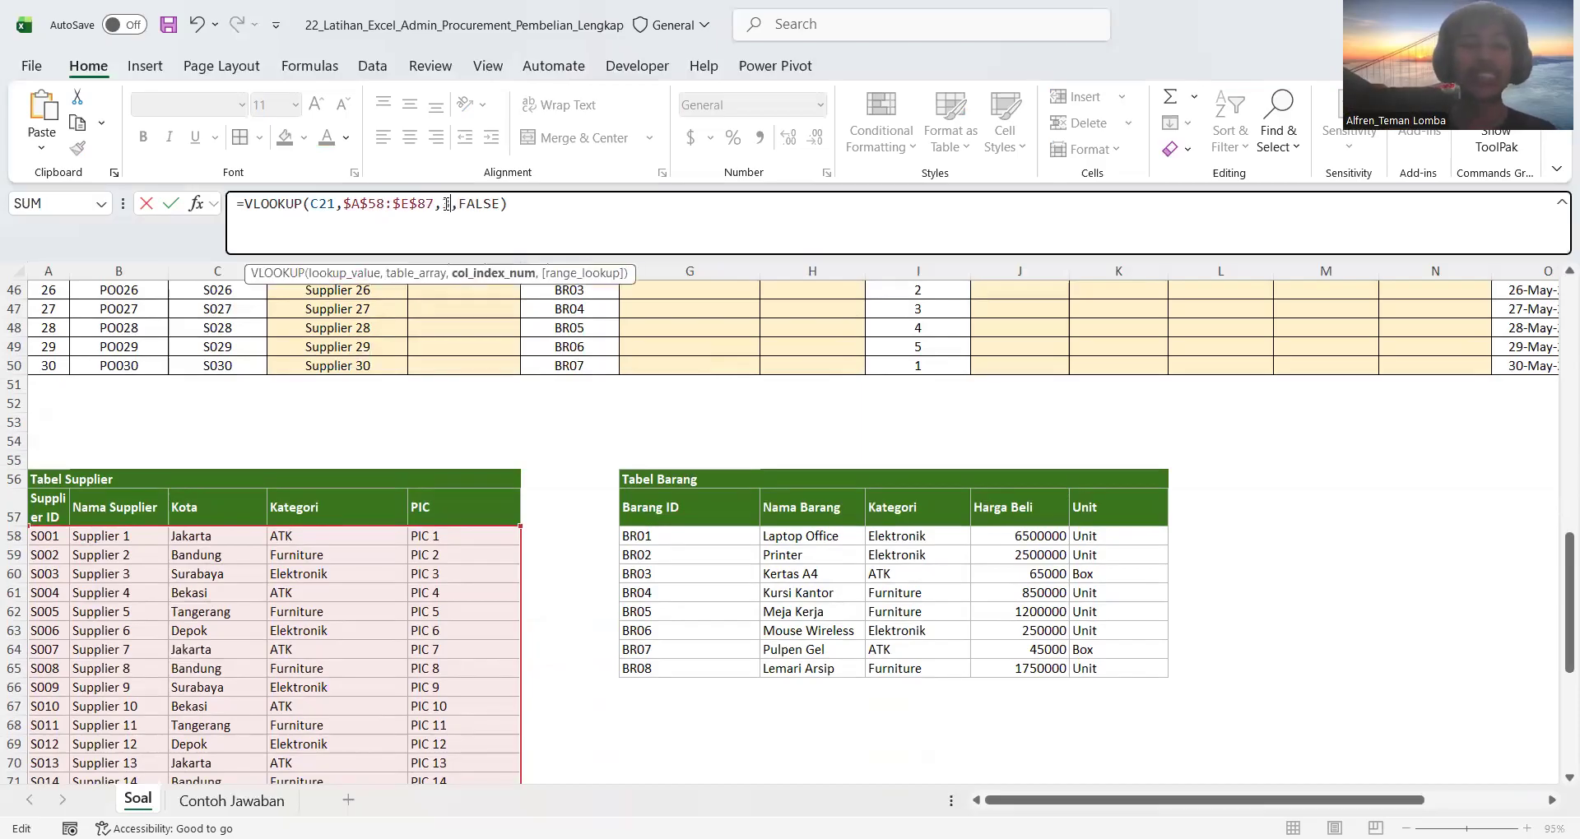
pyautogui.press('Return')
# - Fill the E21 VLOOKUP formula down the Kota column to the last purchase order row
pyautogui.click(498, 296)
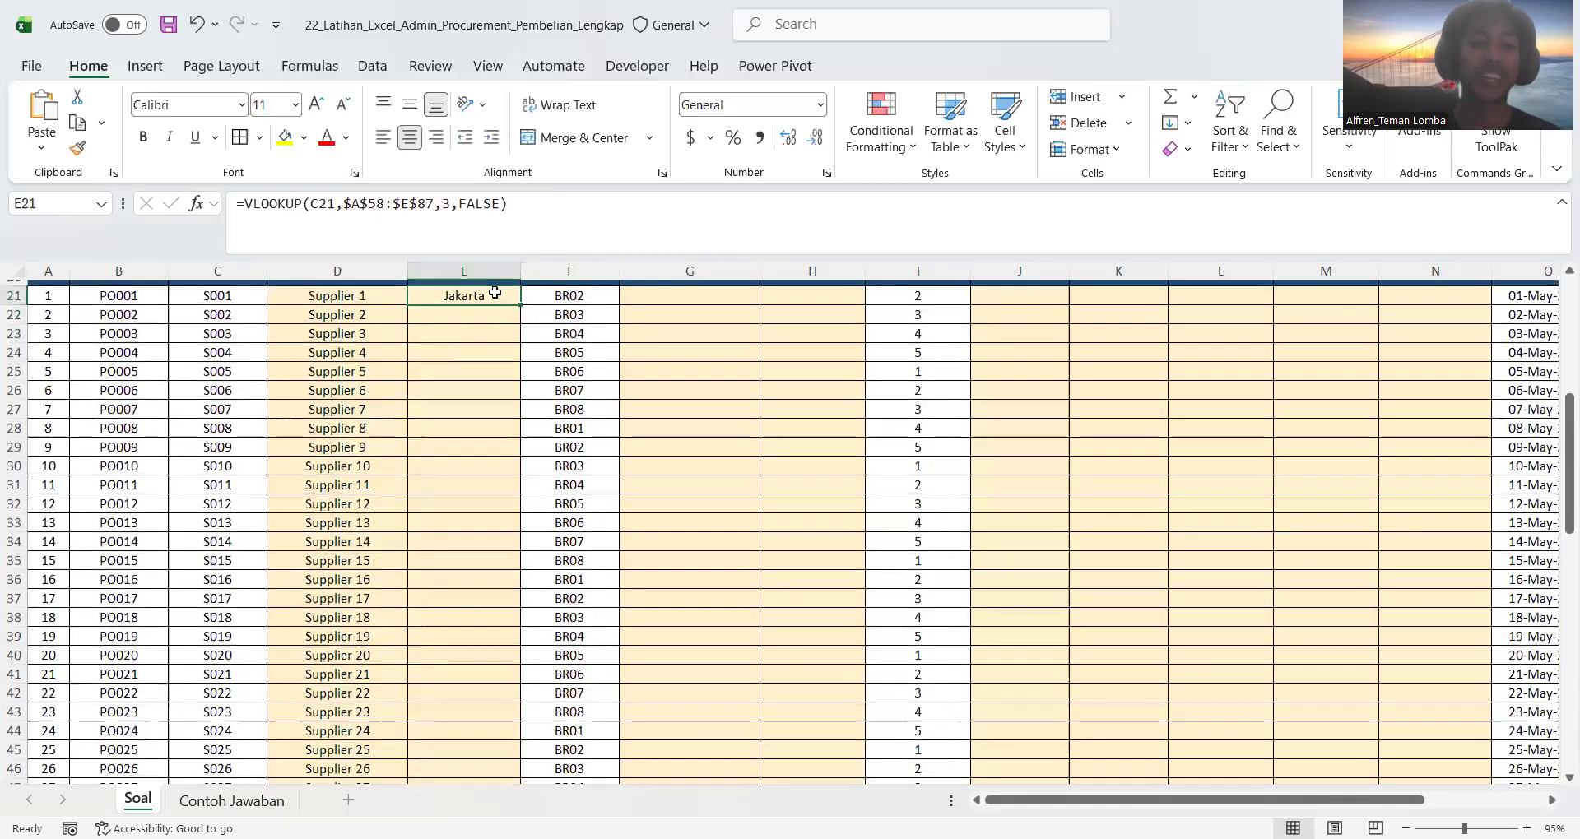
pyautogui.doubleClick(518, 304)
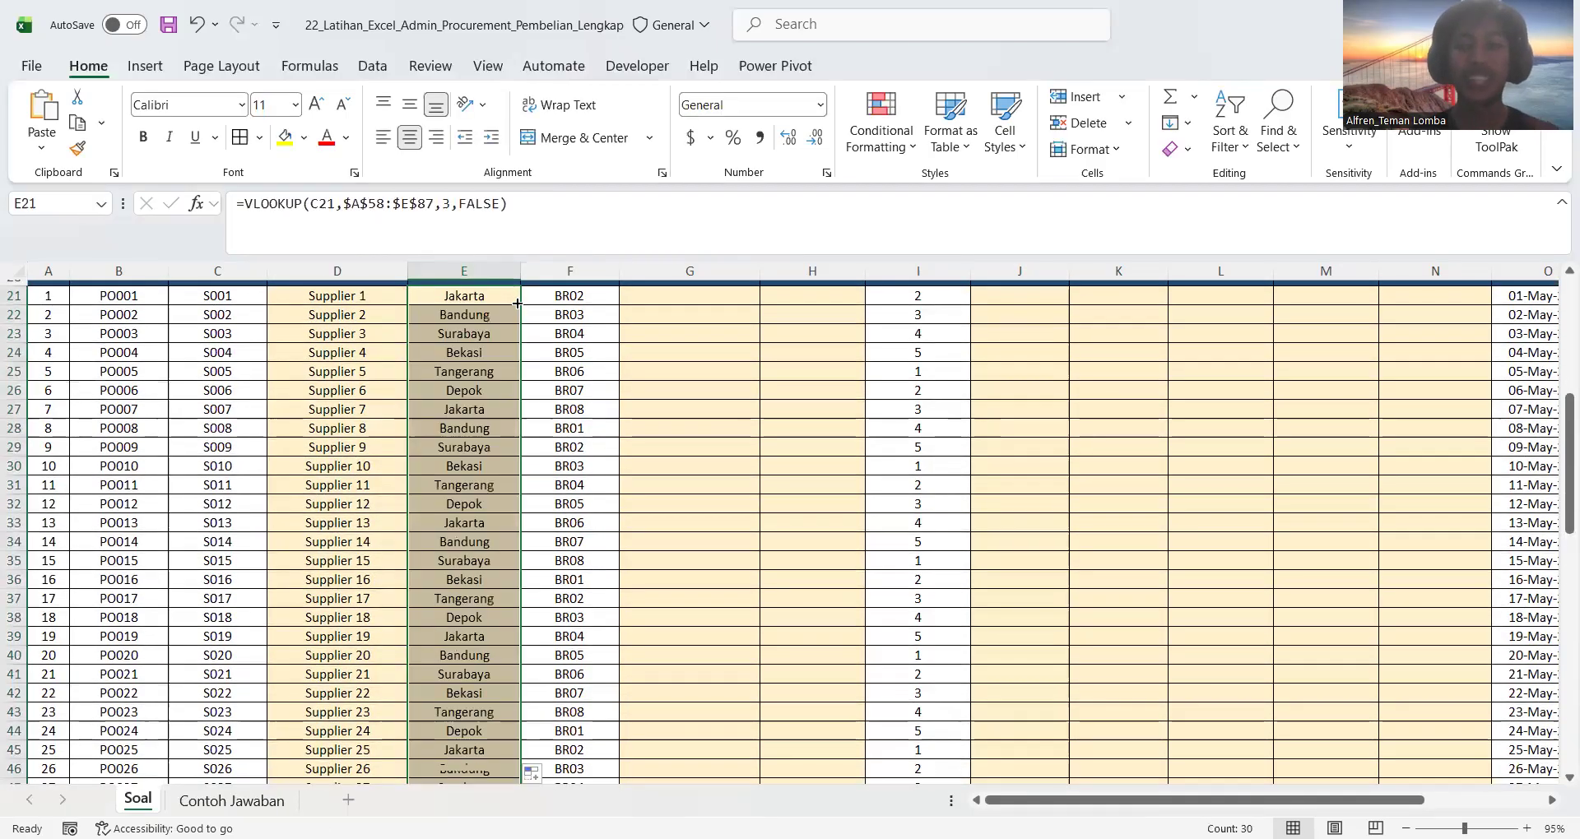
pyautogui.click(661, 315)
pyautogui.scroll(1, 663, 315)
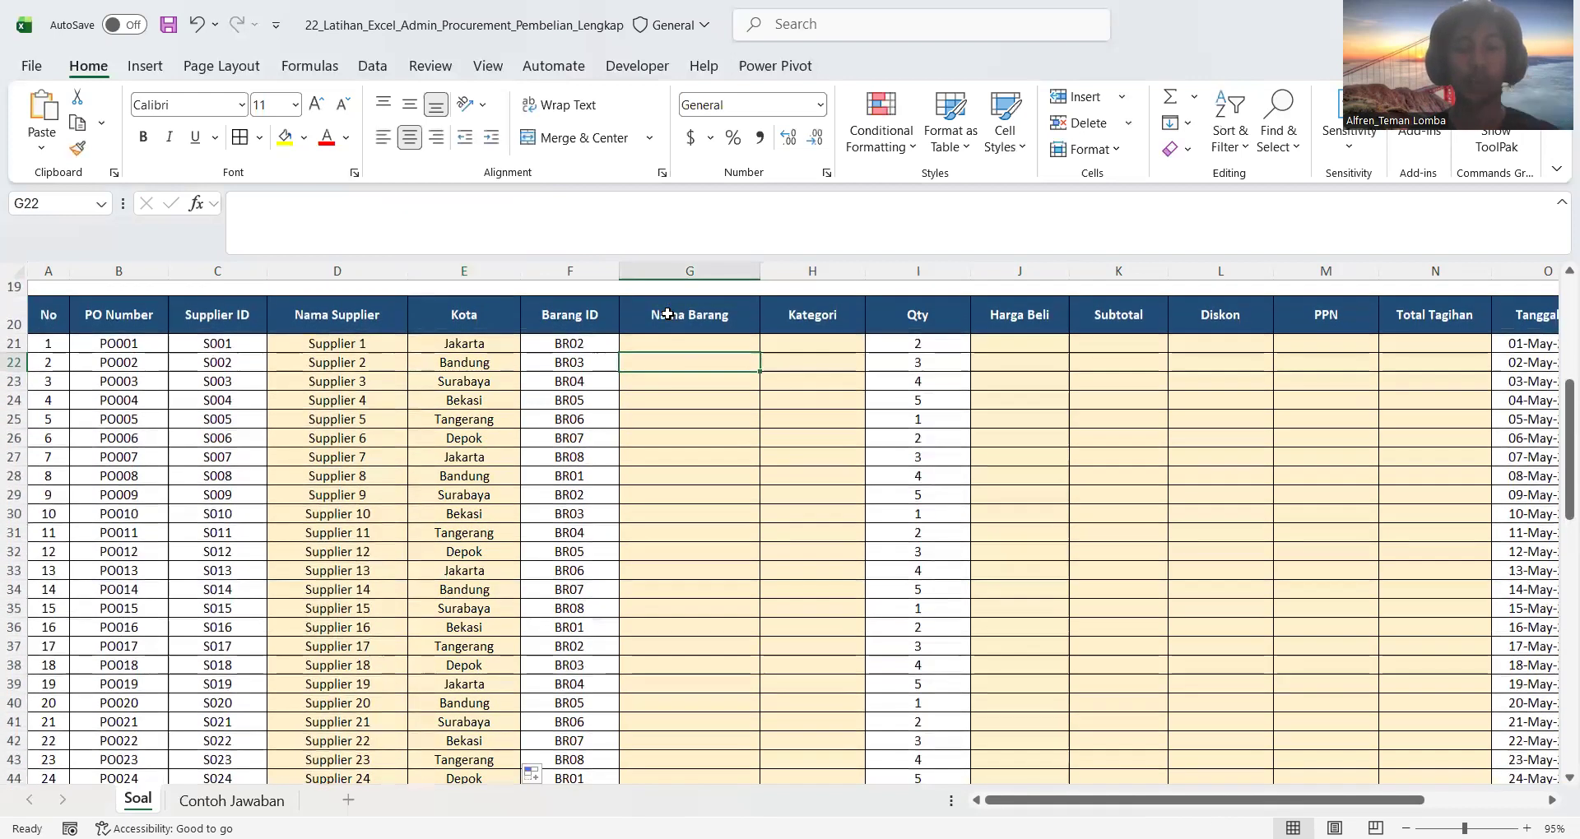
# - Examine the instruction for Nama Barang, Kategori and Harga Beli and the matching columns in the Tabel Barang reference table
pyautogui.scroll(5, 666, 314)
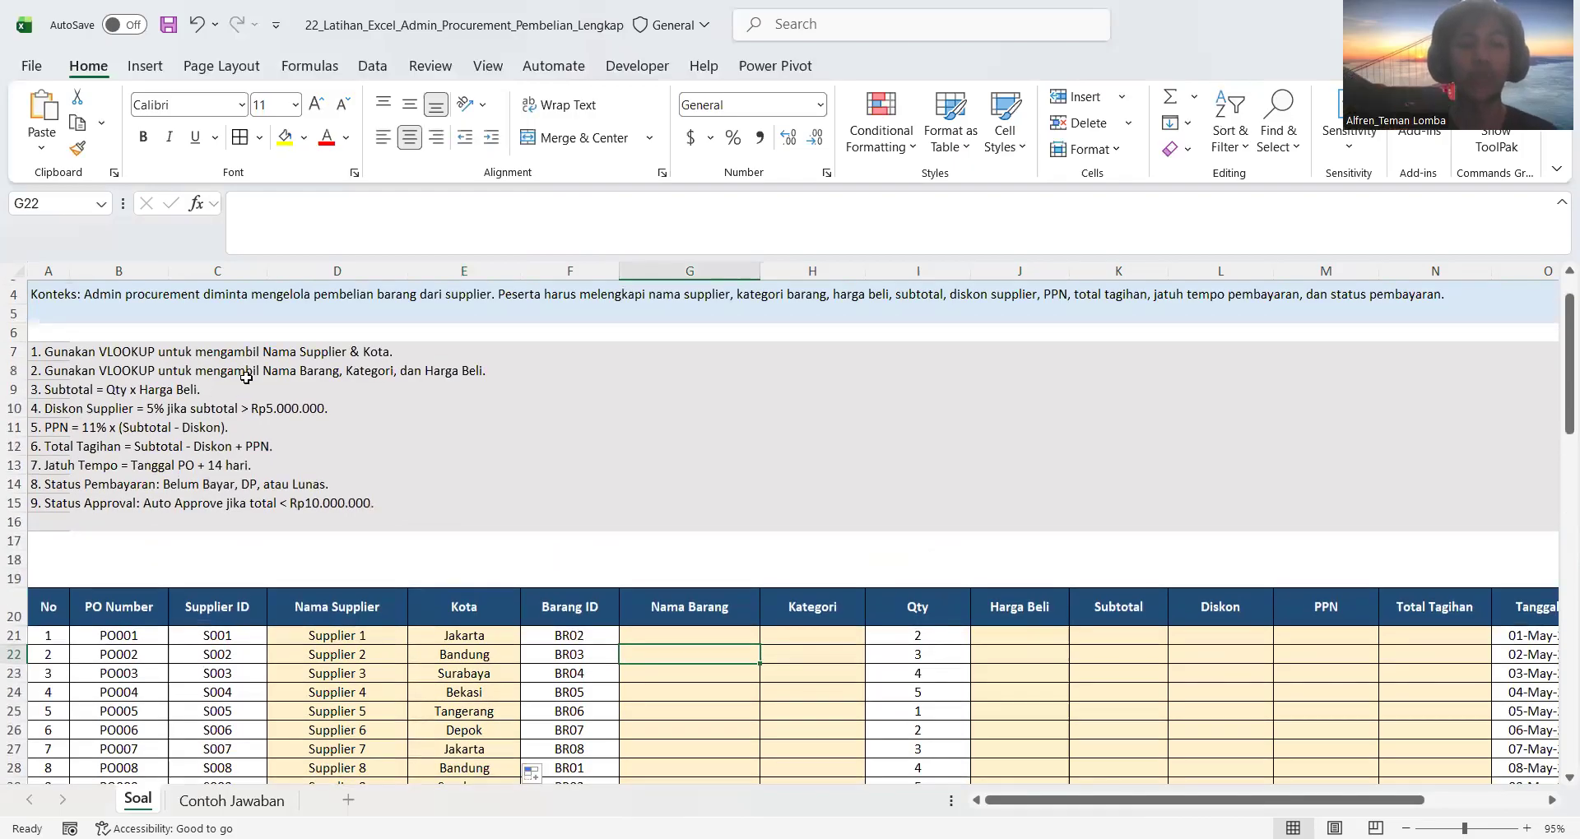
pyautogui.scroll(-1, 758, 643)
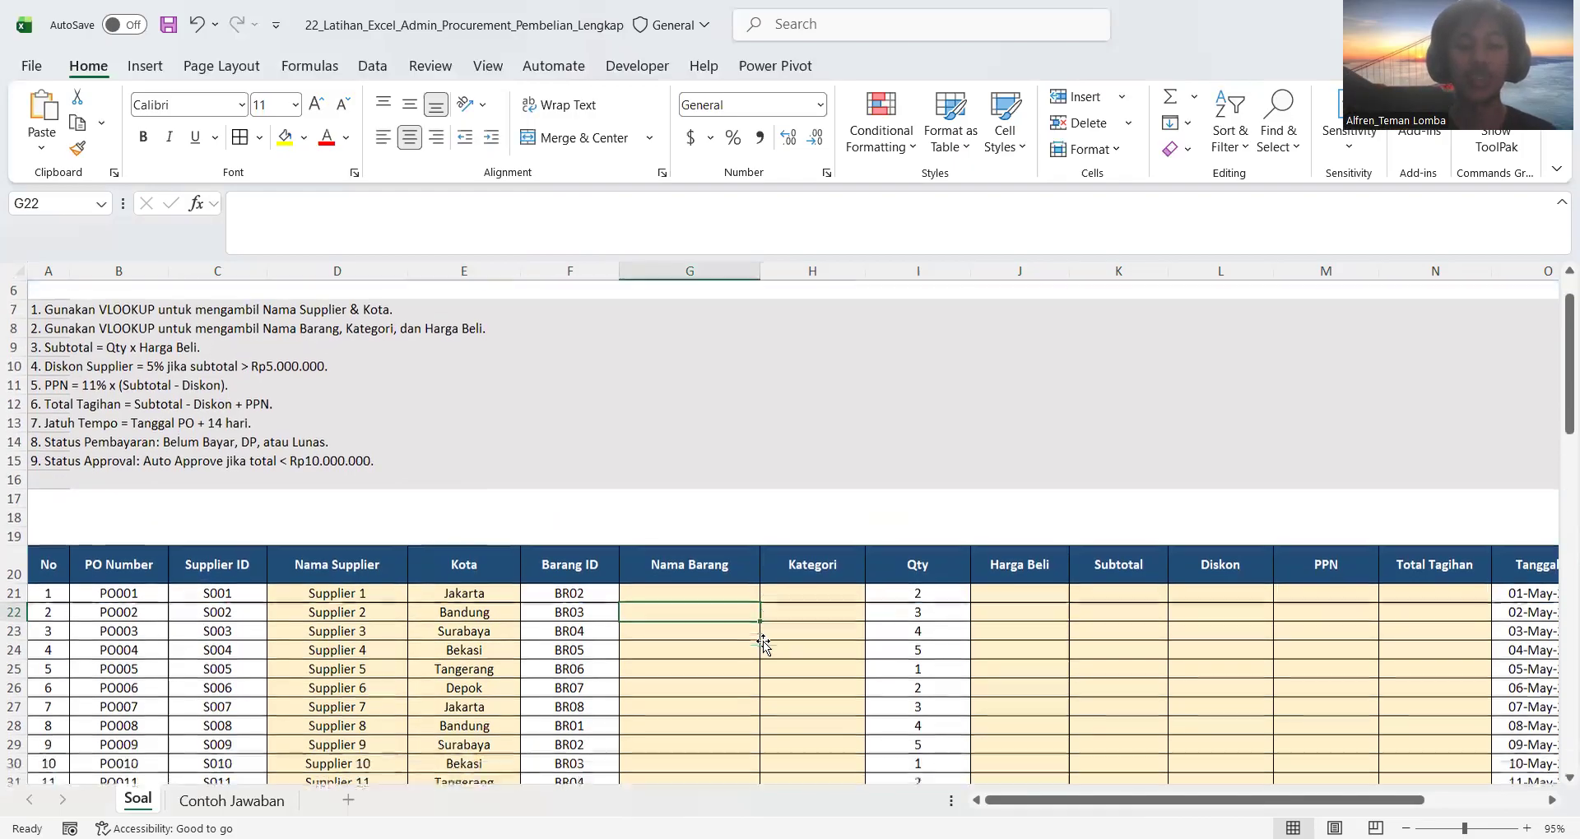
pyautogui.scroll(-13, 1026, 645)
pyautogui.hscroll(1, 1026, 644)
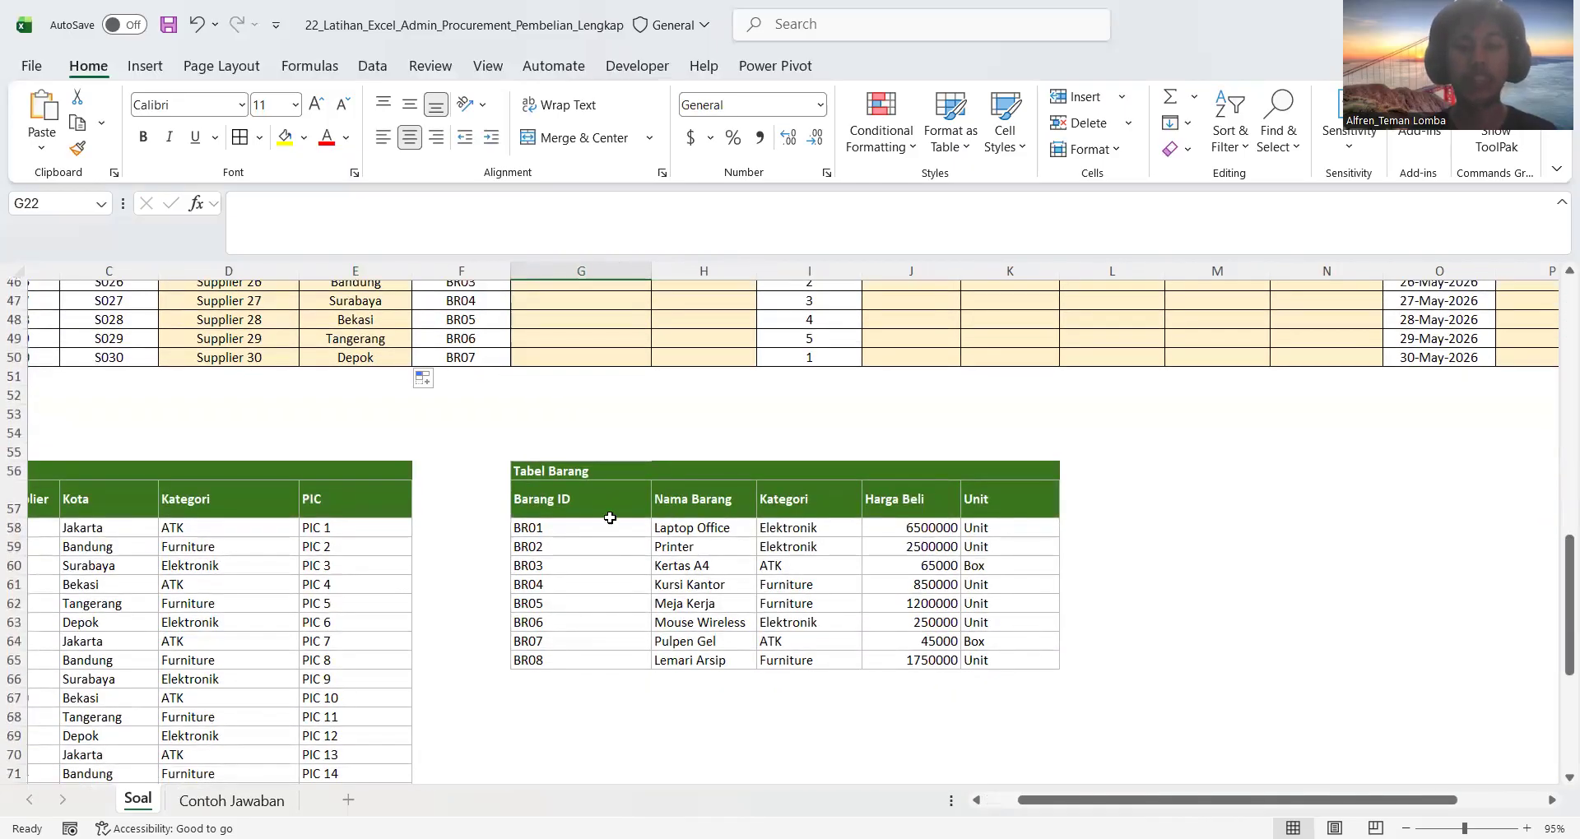
pyautogui.click(734, 622)
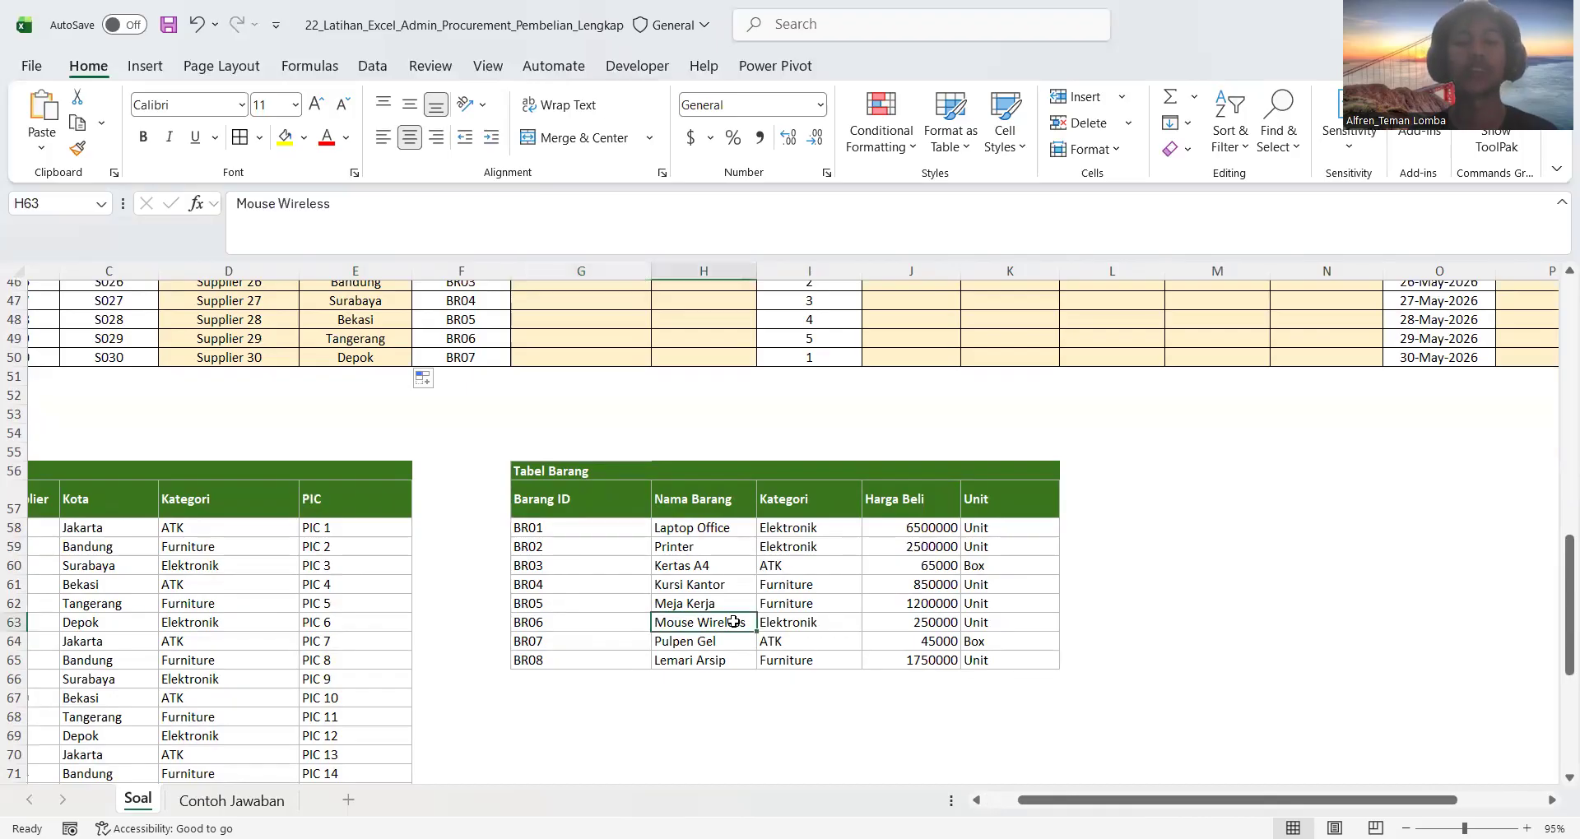
pyautogui.click(716, 514)
pyautogui.click(803, 506)
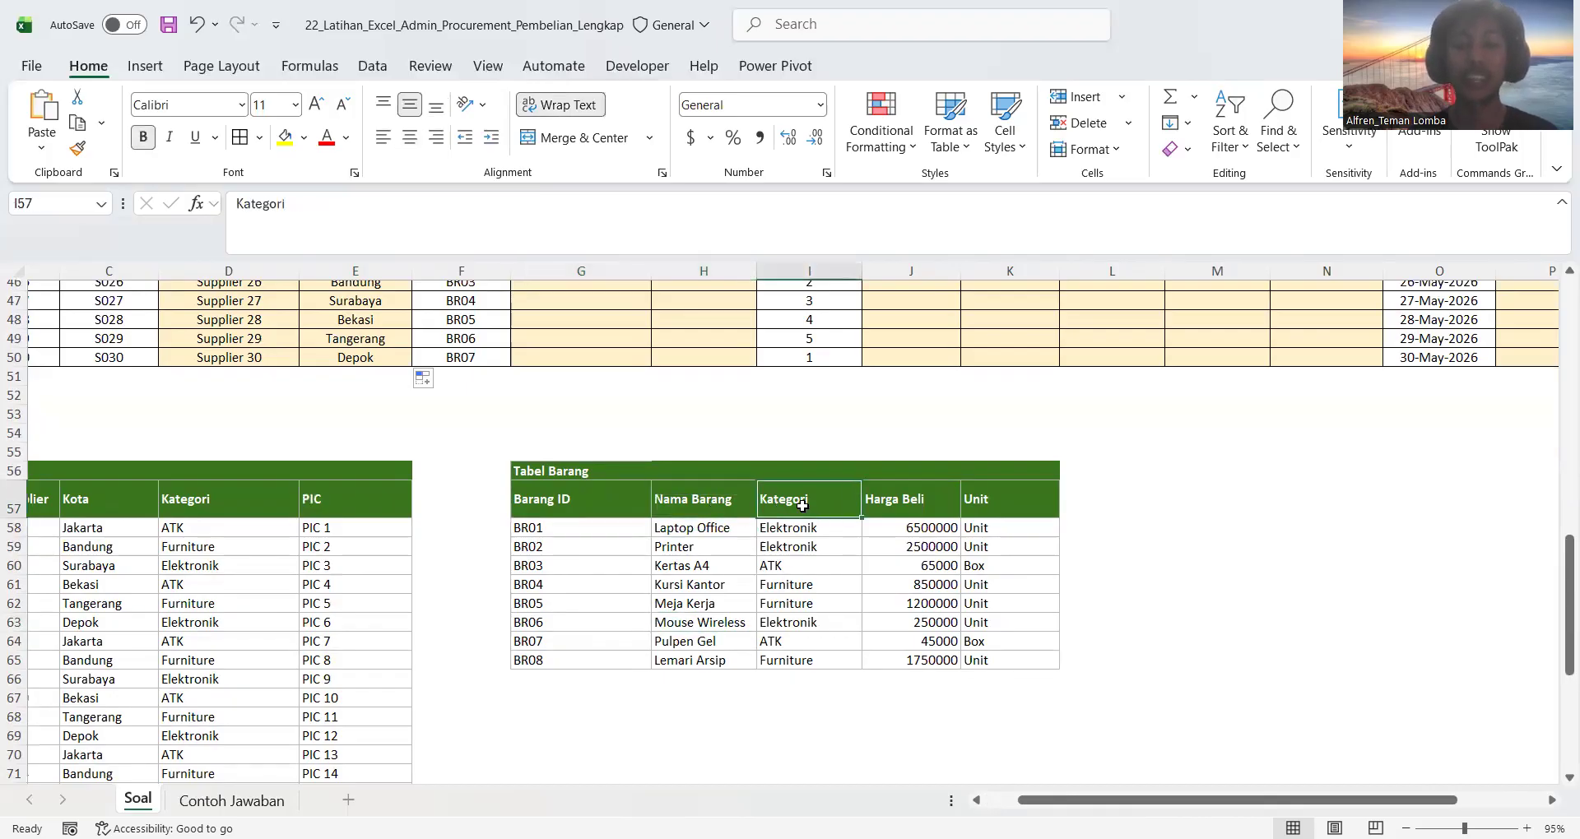
pyautogui.click(898, 508)
# - Start a VLOOKUP formula in the first Nama Barang cell, G21, with Barang ID cell F21 as the lookup value
pyautogui.scroll(10, 604, 476)
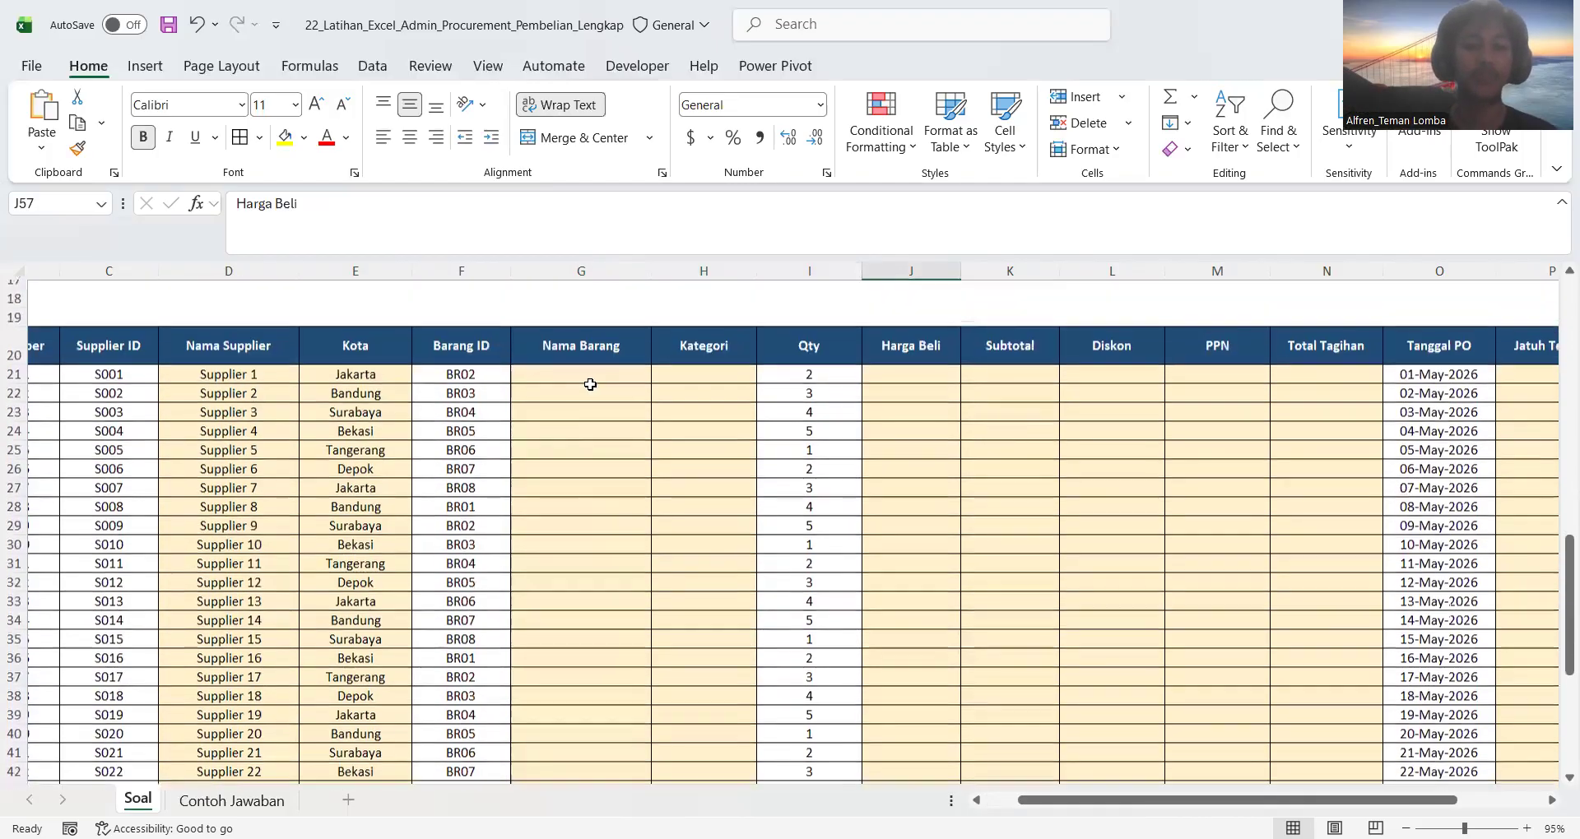
pyautogui.click(578, 376)
pyautogui.write('=V')
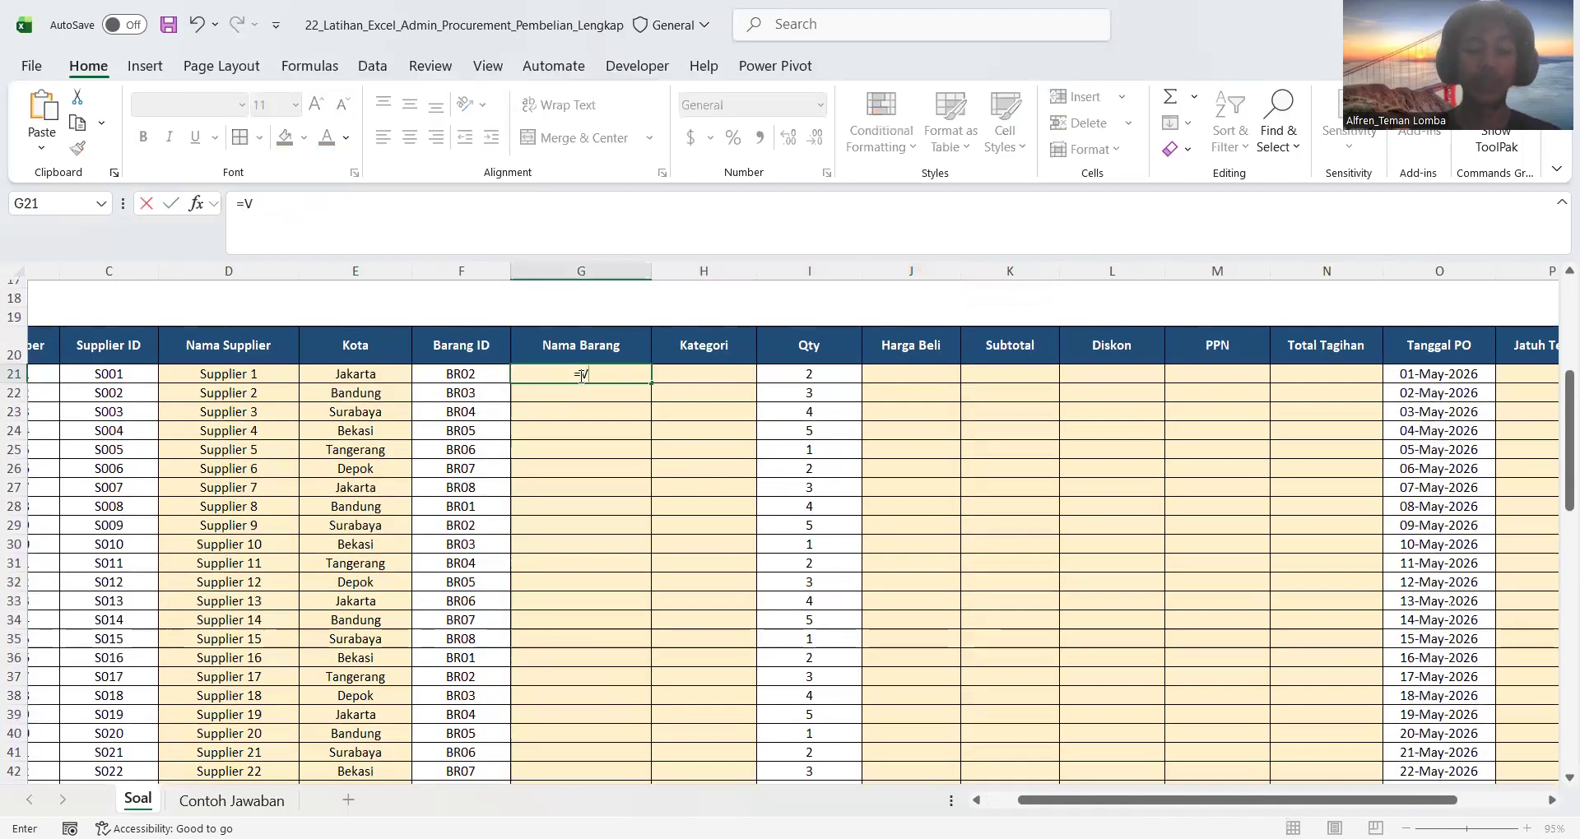
pyautogui.write('LOO')
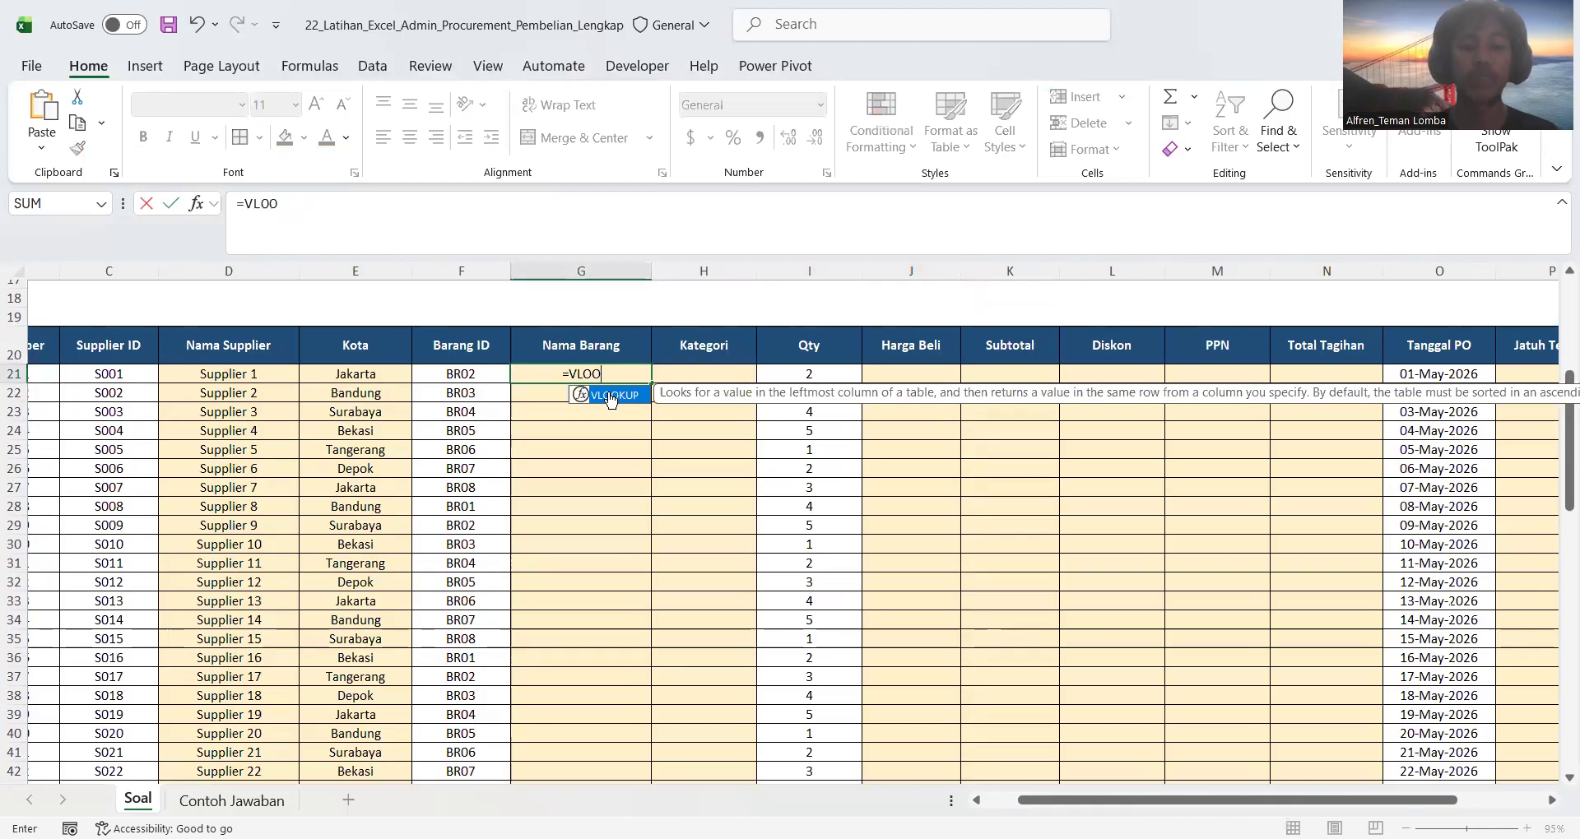
pyautogui.doubleClick(611, 395)
pyautogui.click(467, 374)
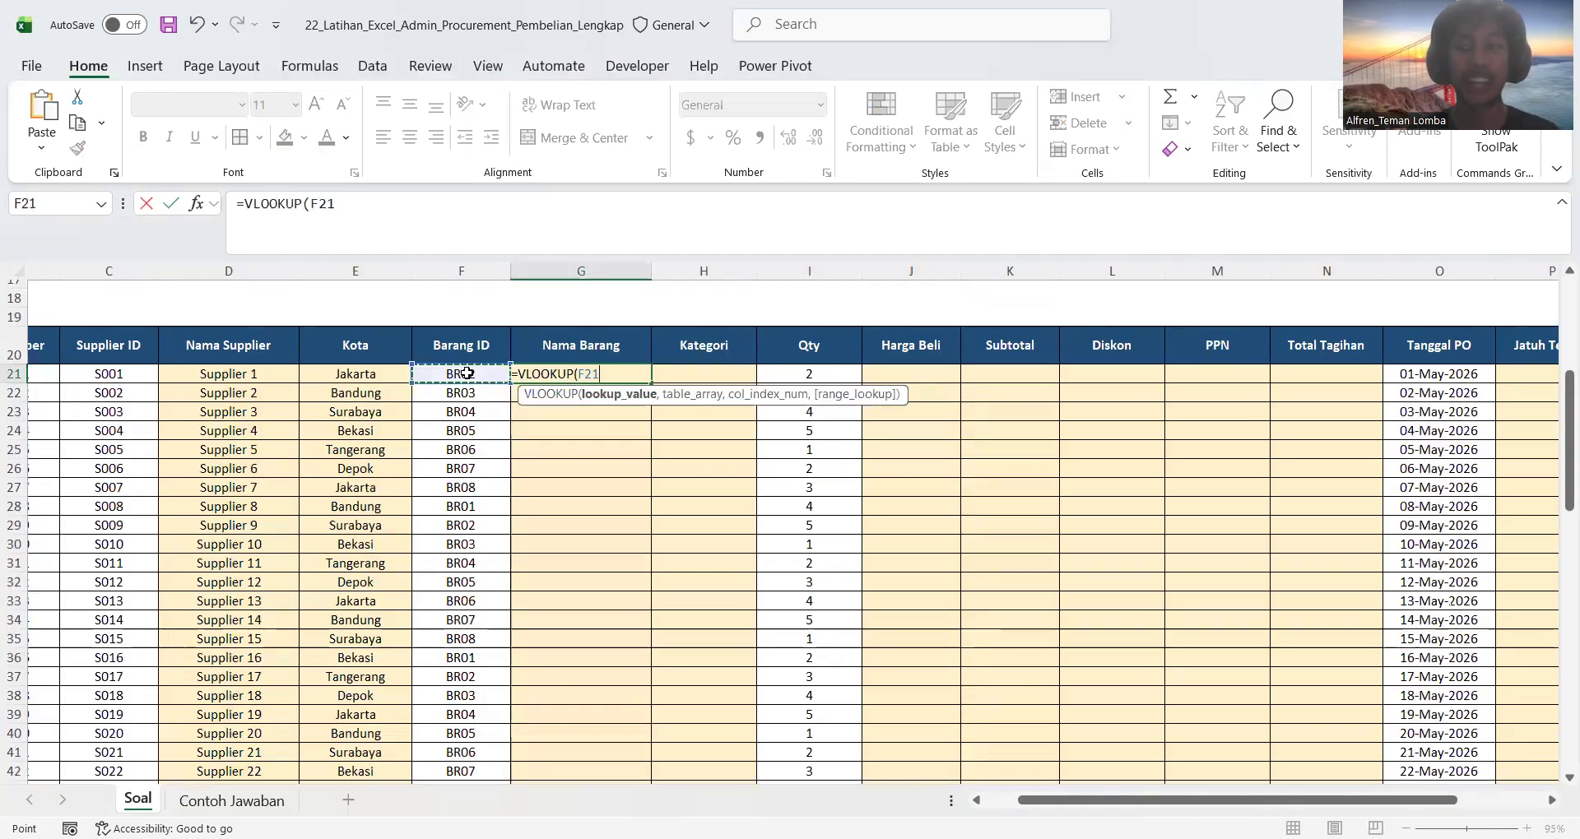
pyautogui.write(',')
# - Use the Tabel Barang data range G58:K65 as the formula's table array and lock it as $G$58:$K$65
pyautogui.scroll(-8, 628, 659)
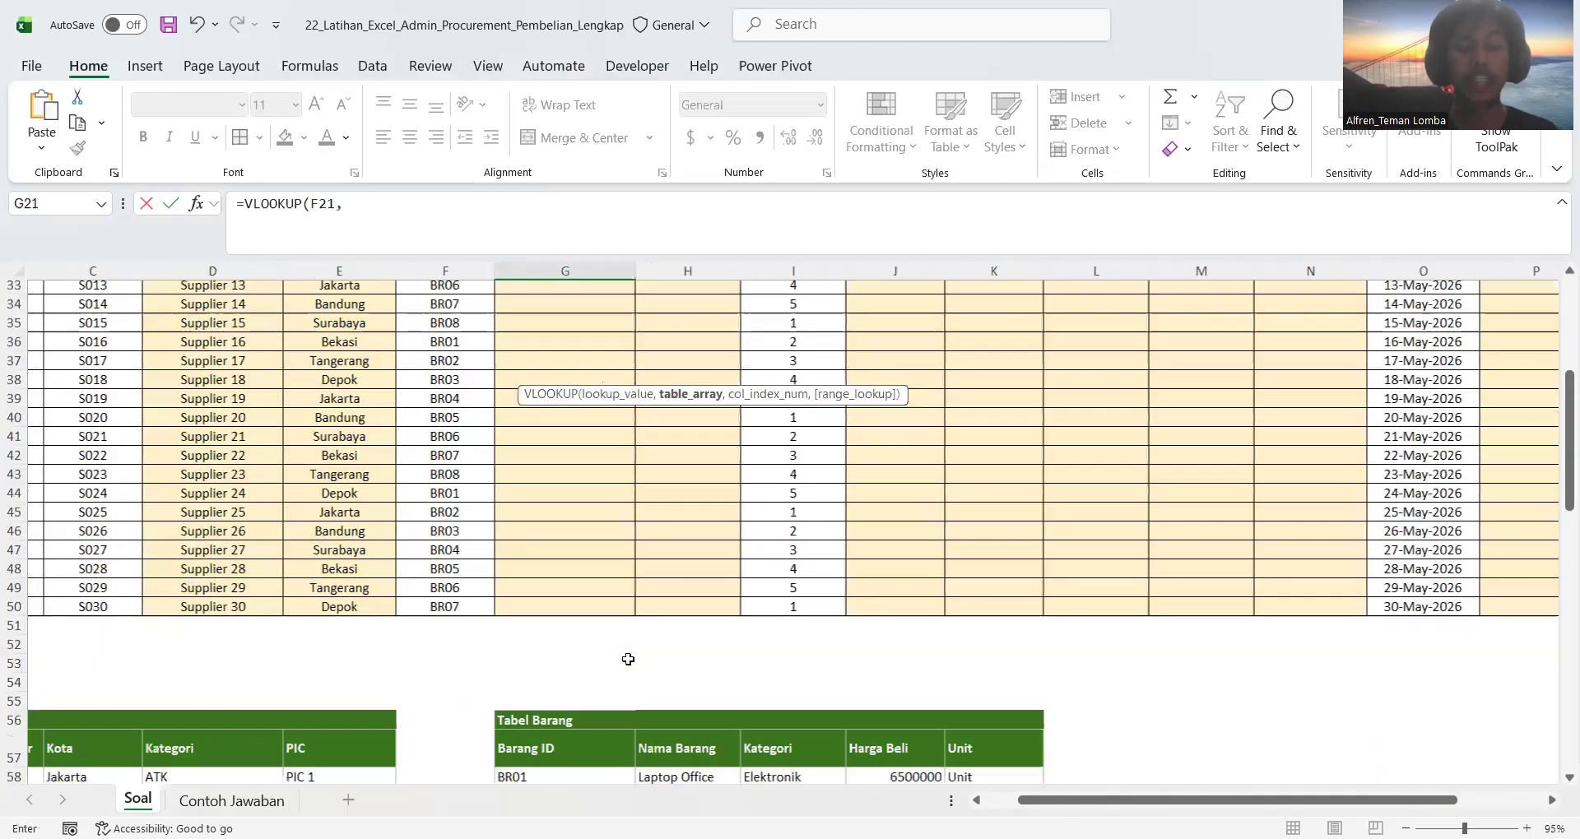
pyautogui.click(552, 601)
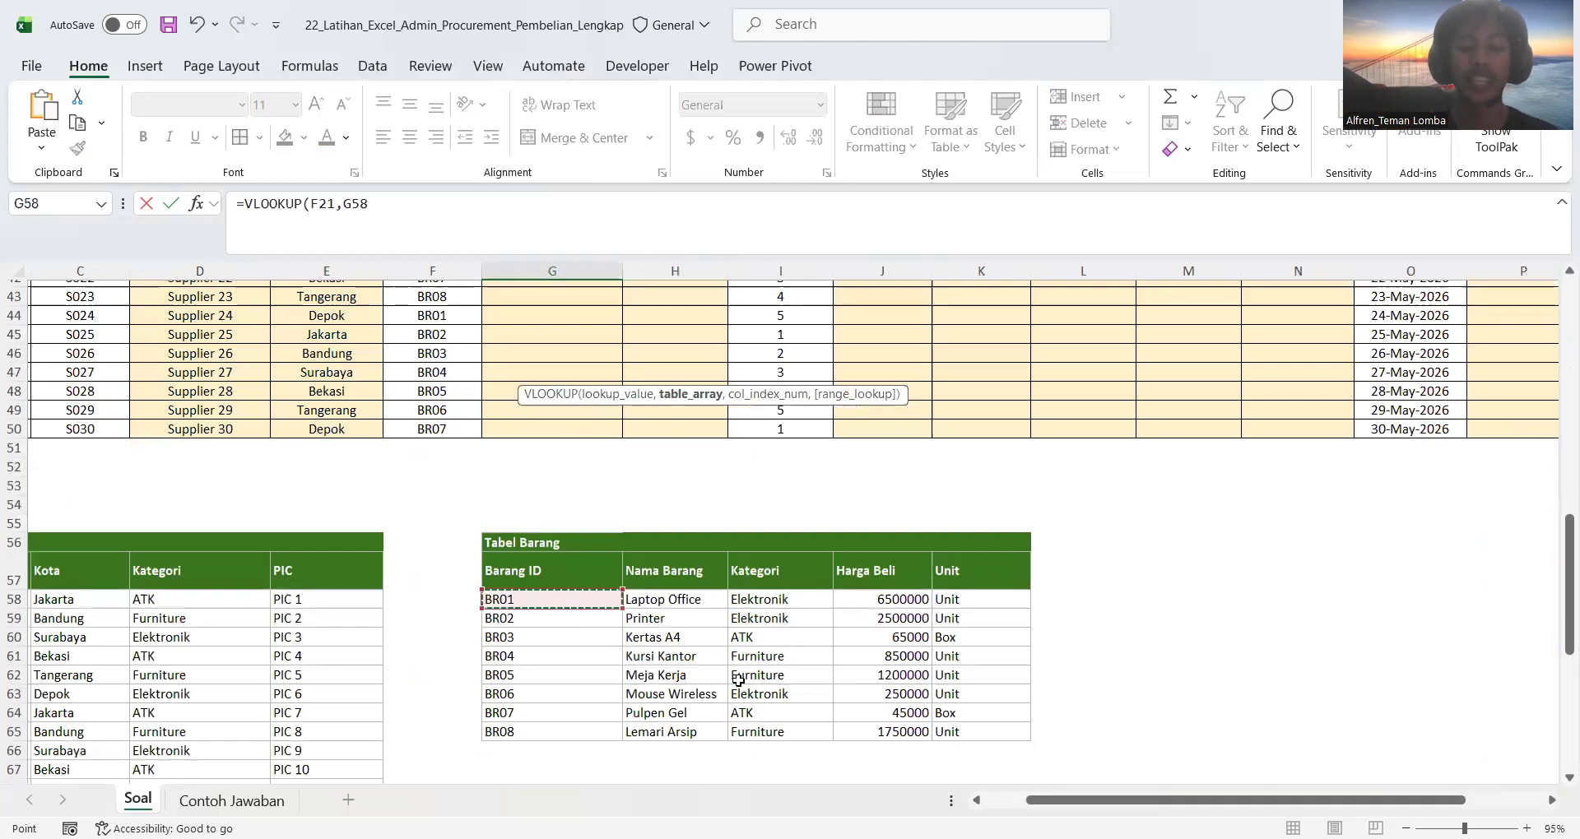
pyautogui.moveTo(552, 601); pyautogui.dragTo(953, 727)
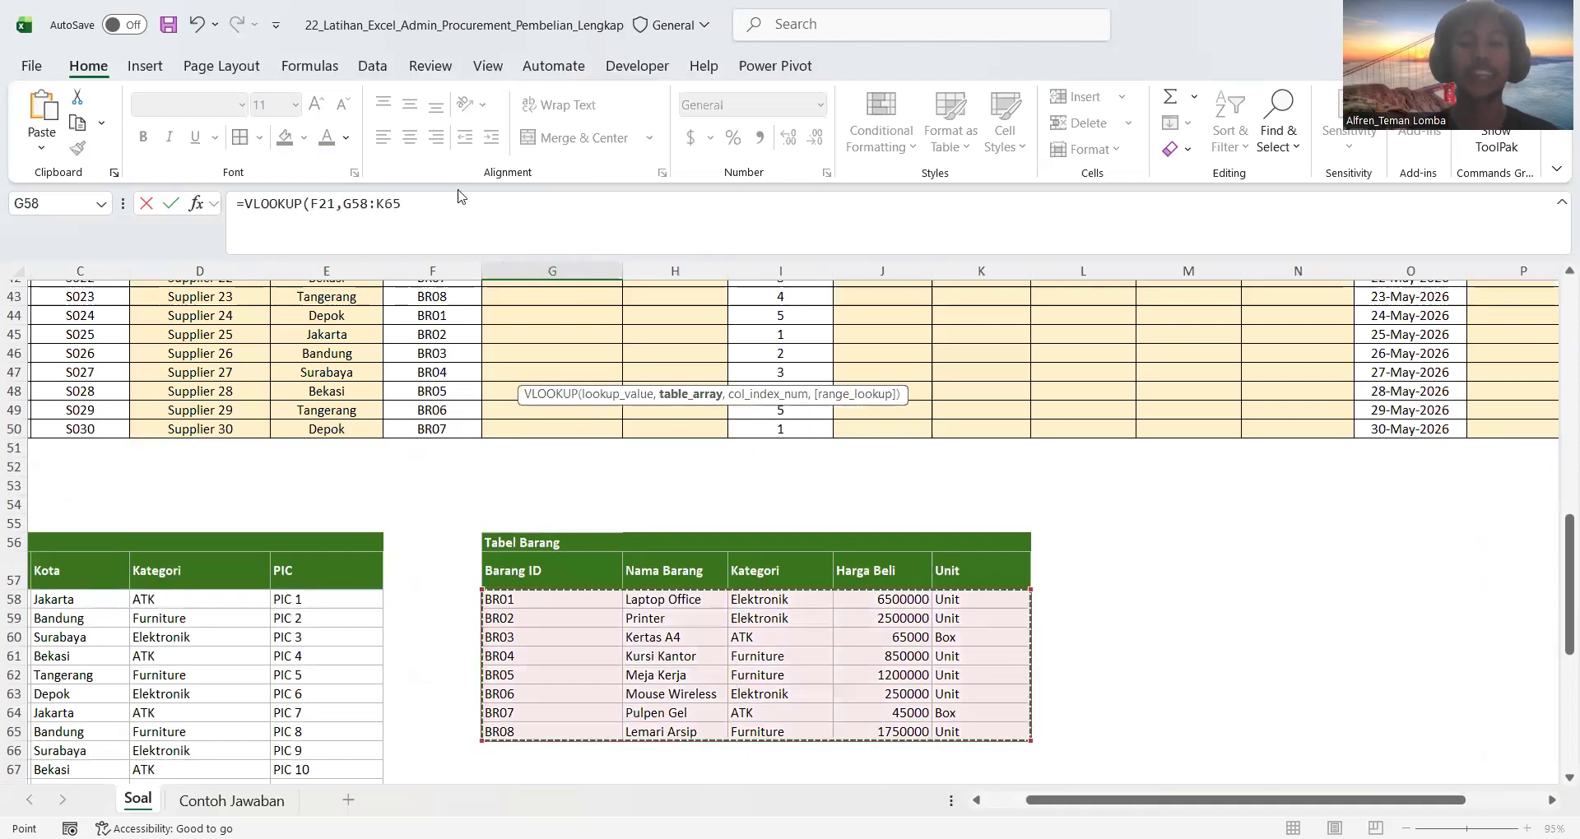
pyautogui.moveTo(419, 197); pyautogui.dragTo(347, 203)
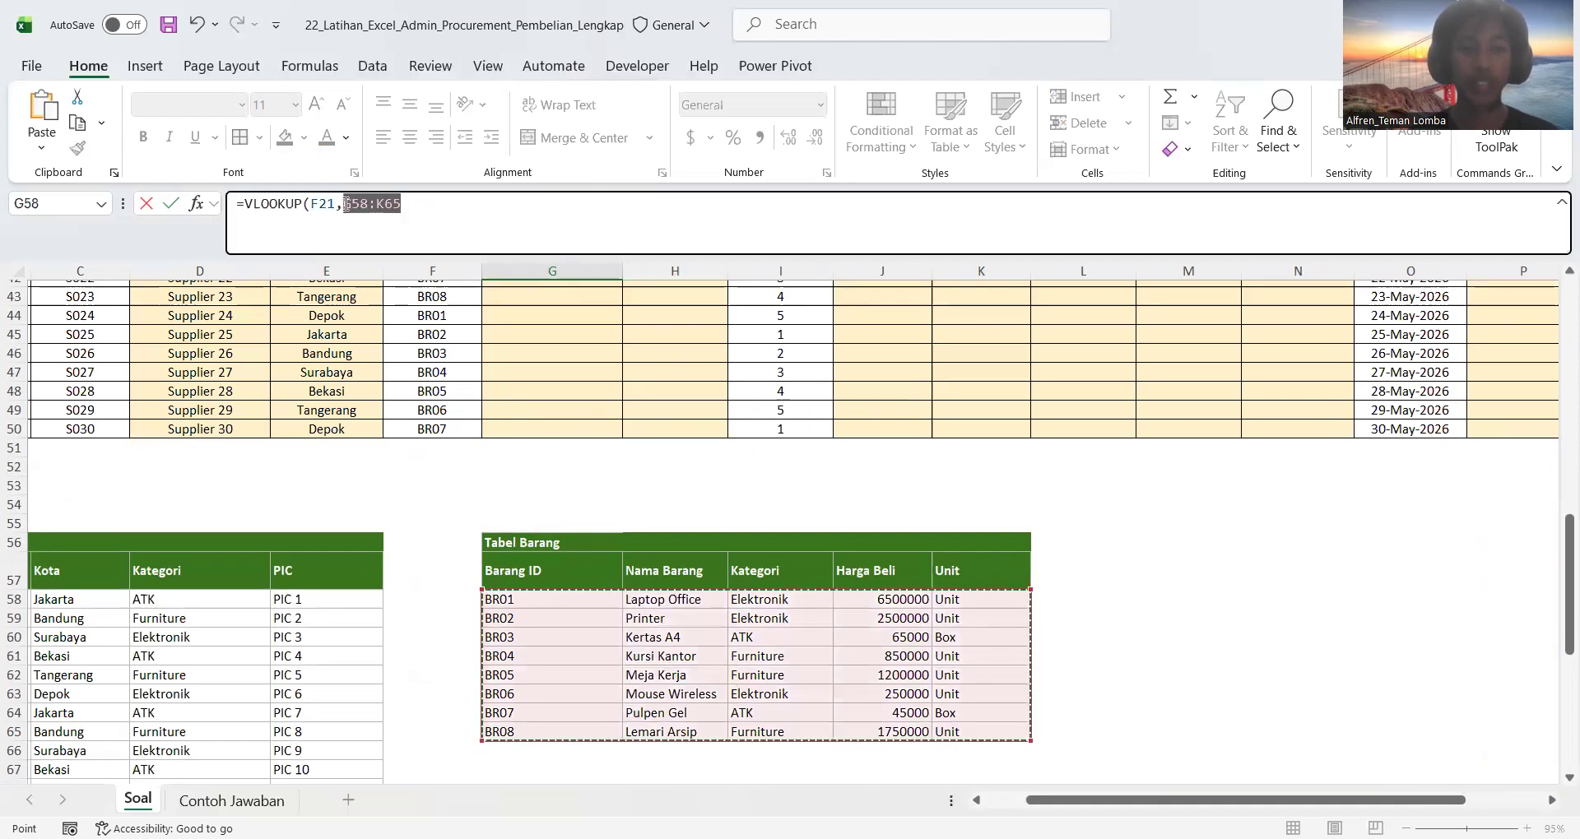
pyautogui.press('F4')
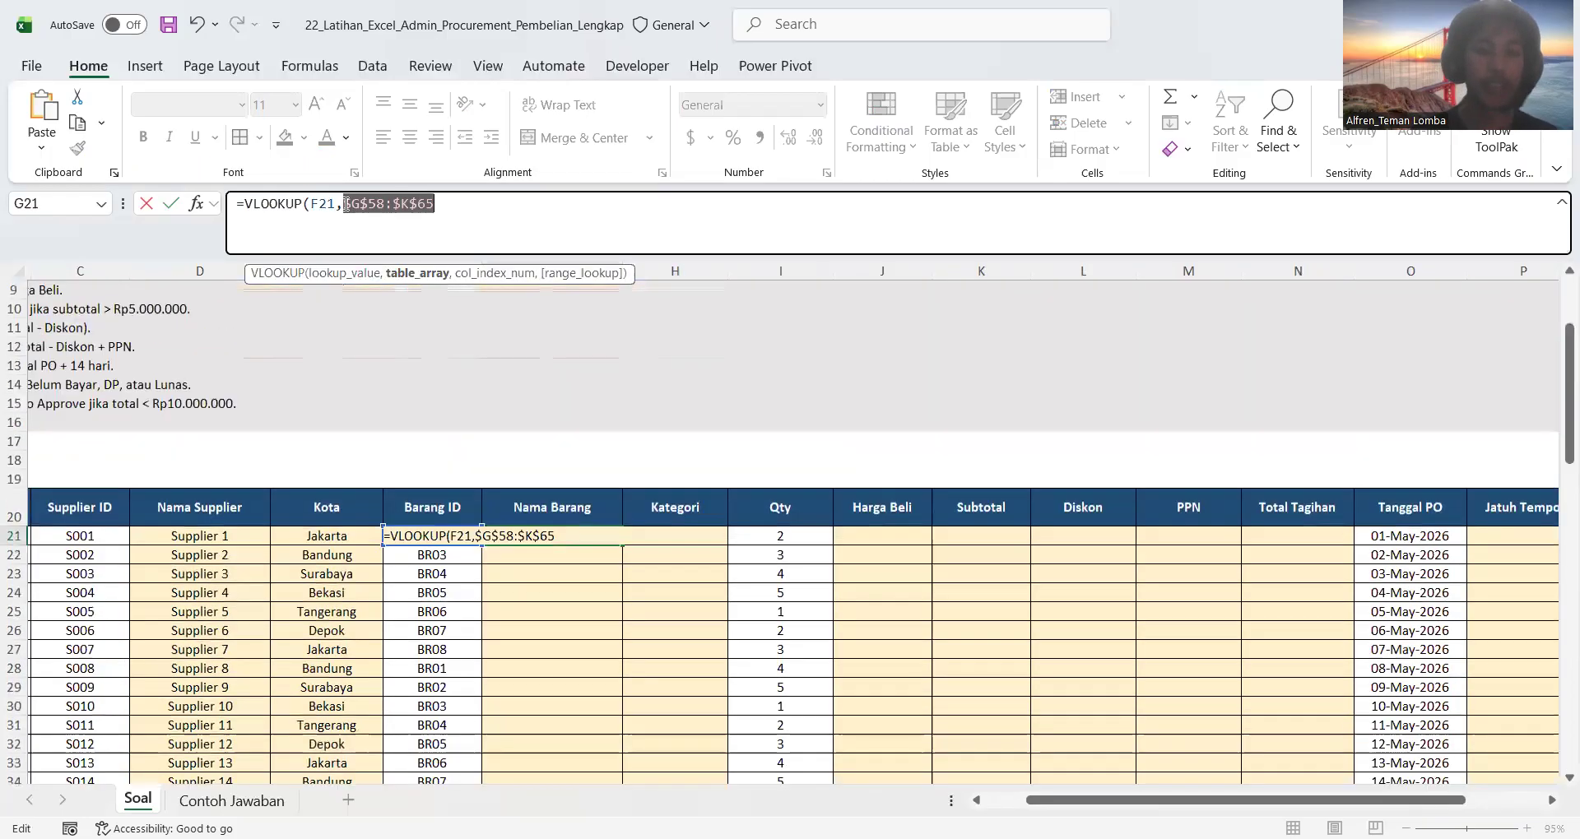
pyautogui.click(492, 209)
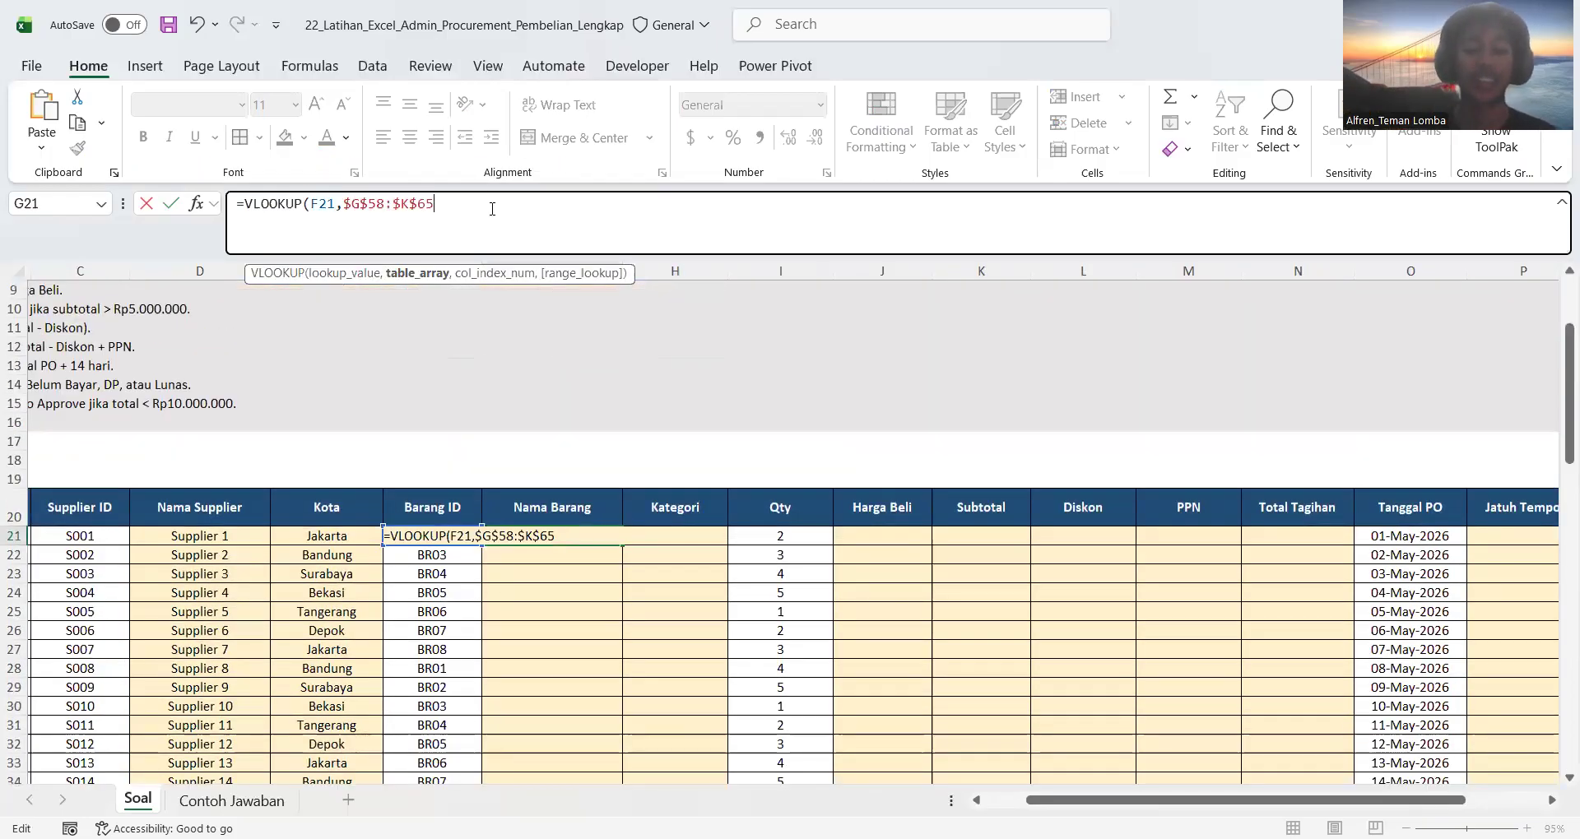
# - Complete the G21 VLOOKUP formula with column index 2 and FALSE for an exact match
pyautogui.write(',')
pyautogui.scroll(-3, 629, 529)
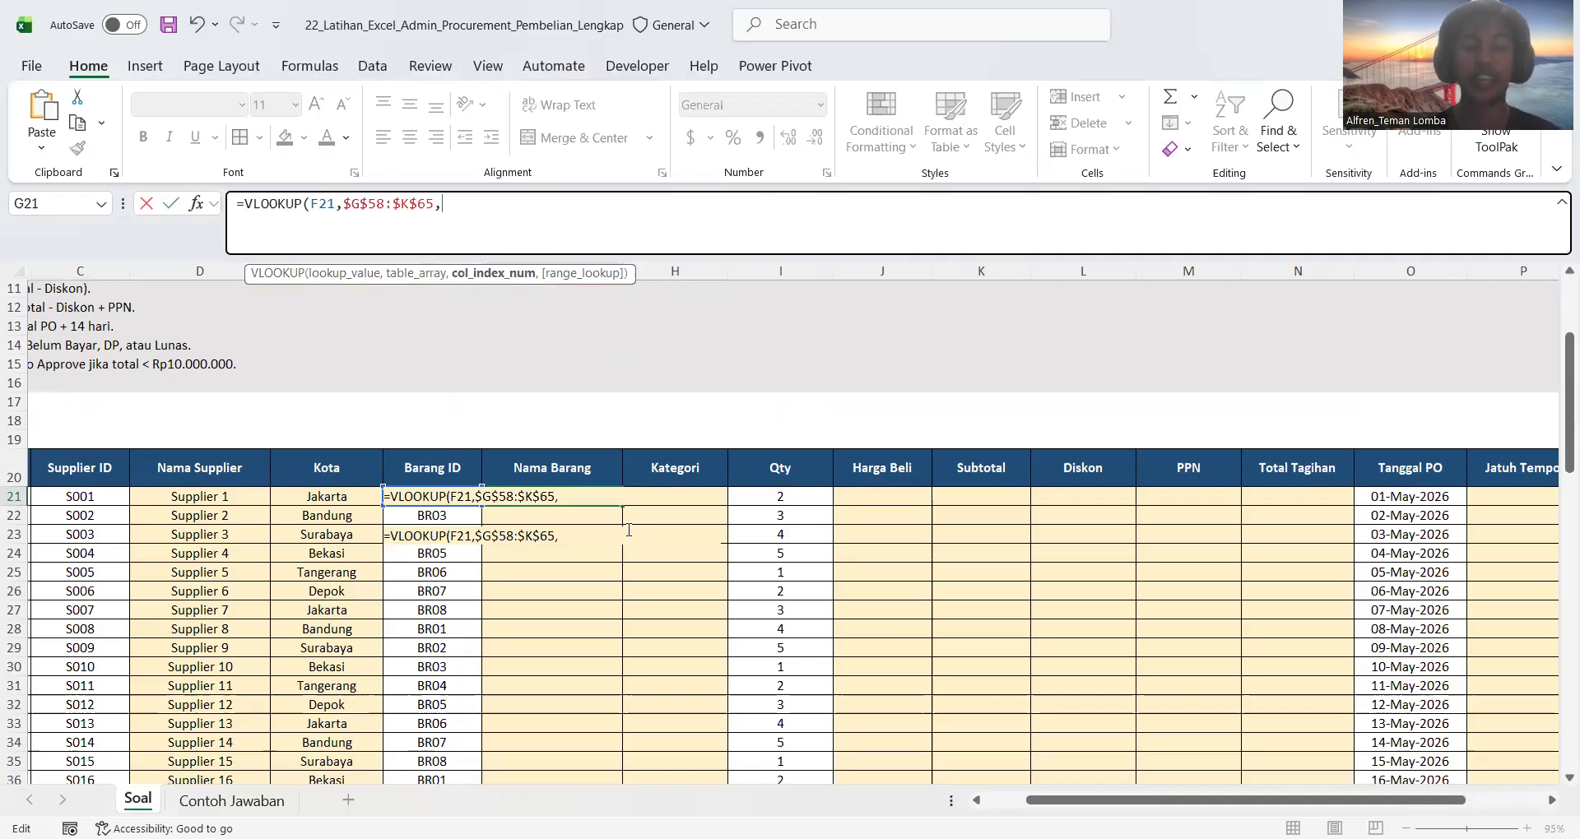
pyautogui.scroll(-9, 583, 498)
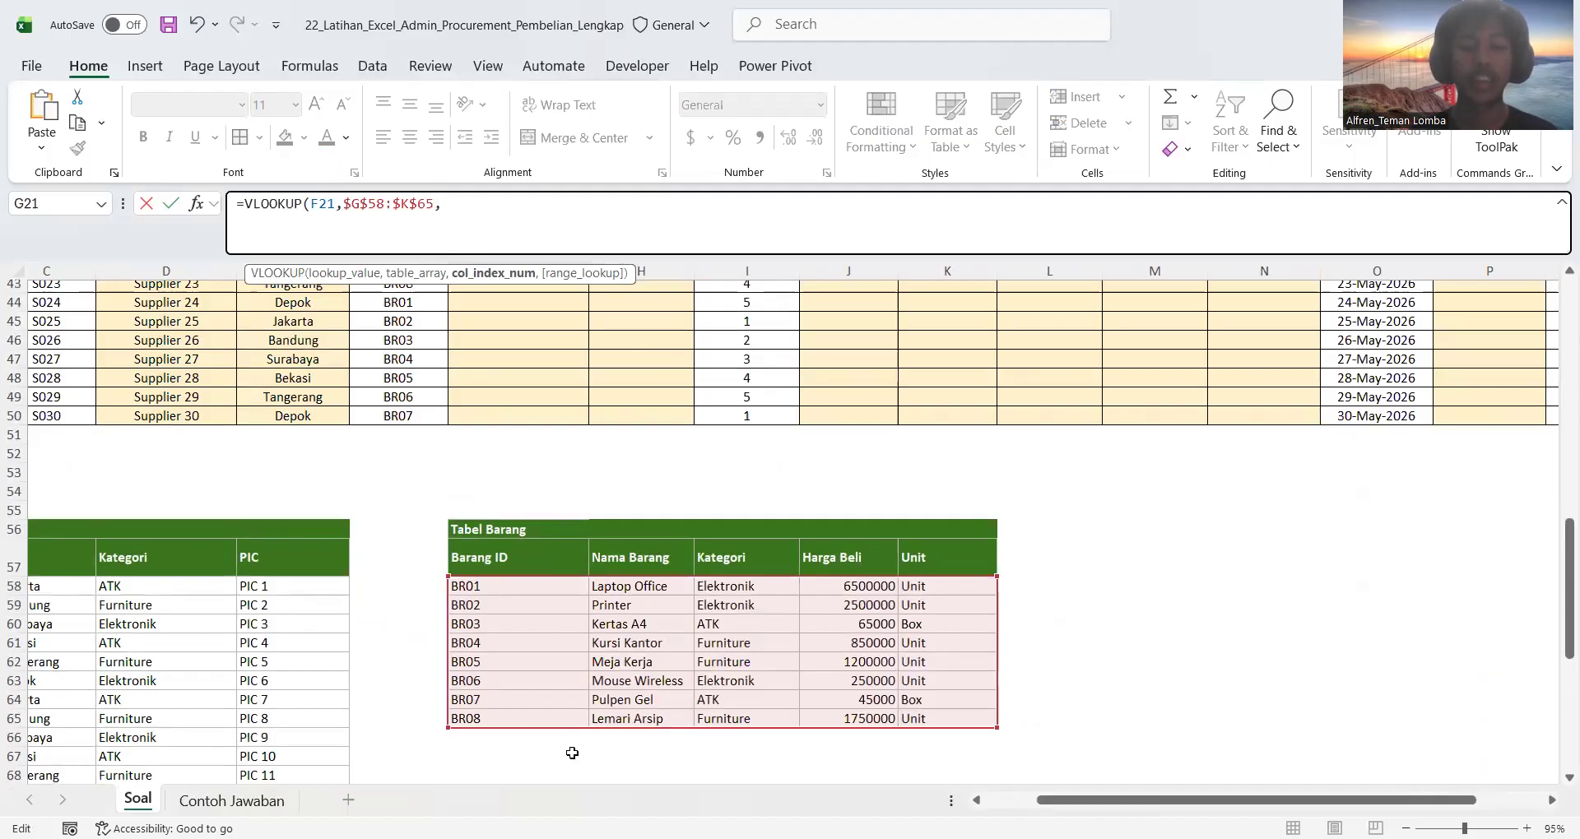
pyautogui.write('2,FALSE')
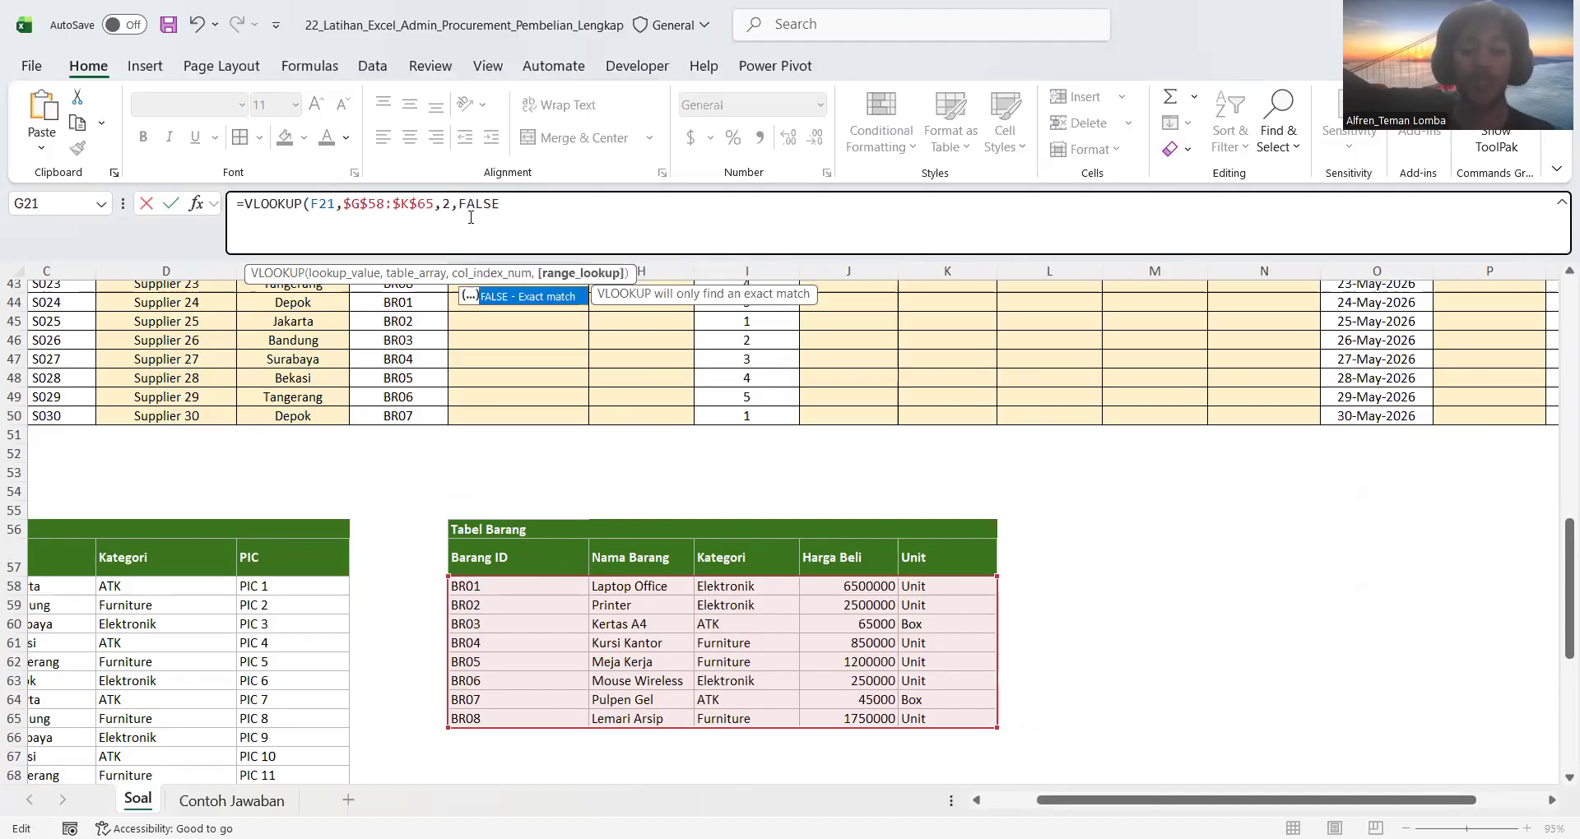
pyautogui.press('Return')
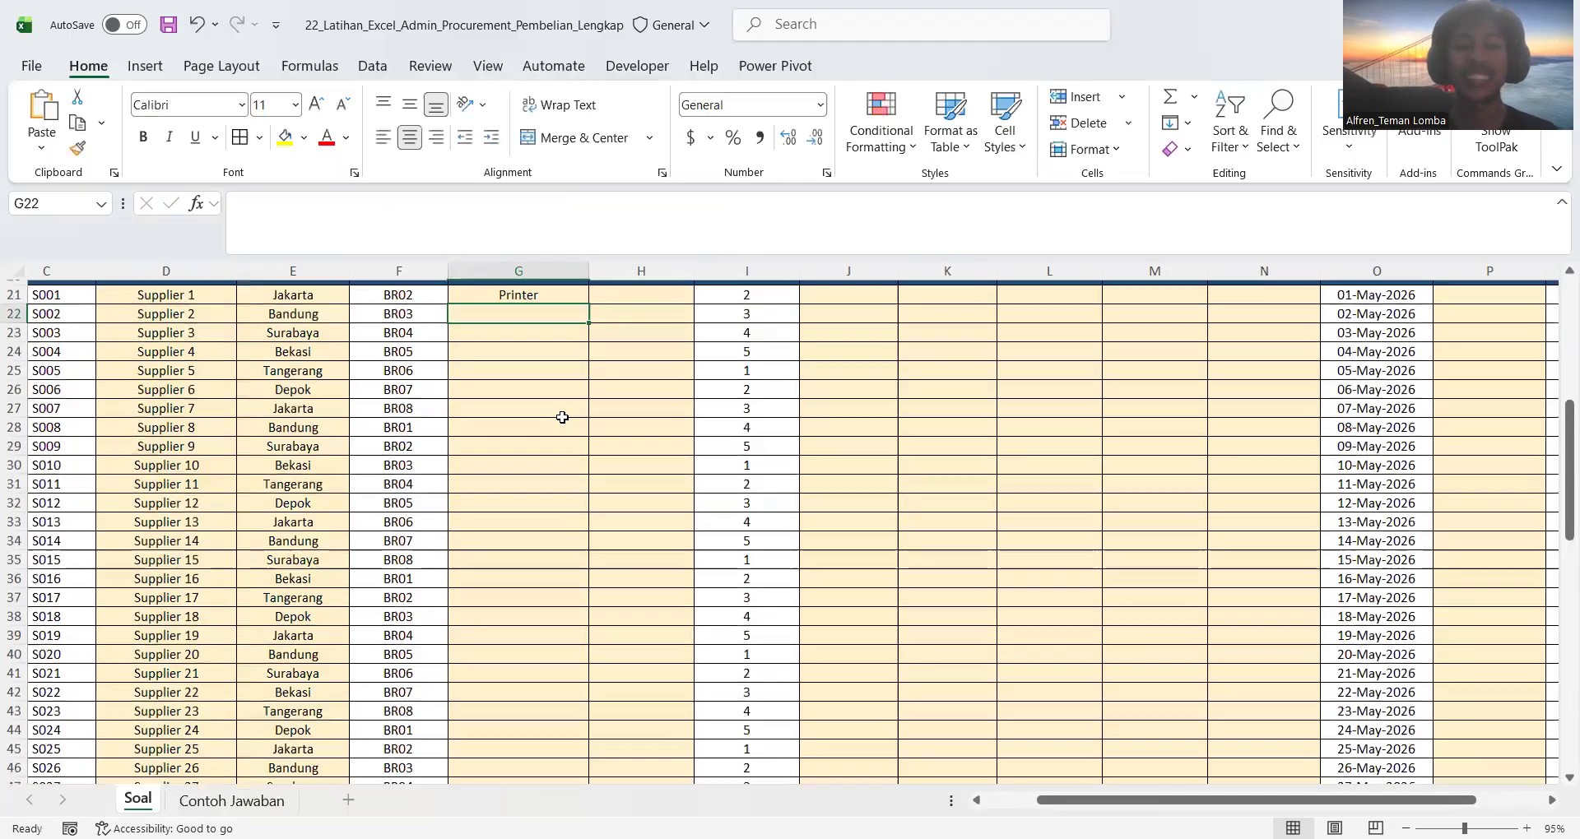
# - Fill the G21 VLOOKUP formula down the Nama Barang column to the last purchase order row
pyautogui.click(575, 299)
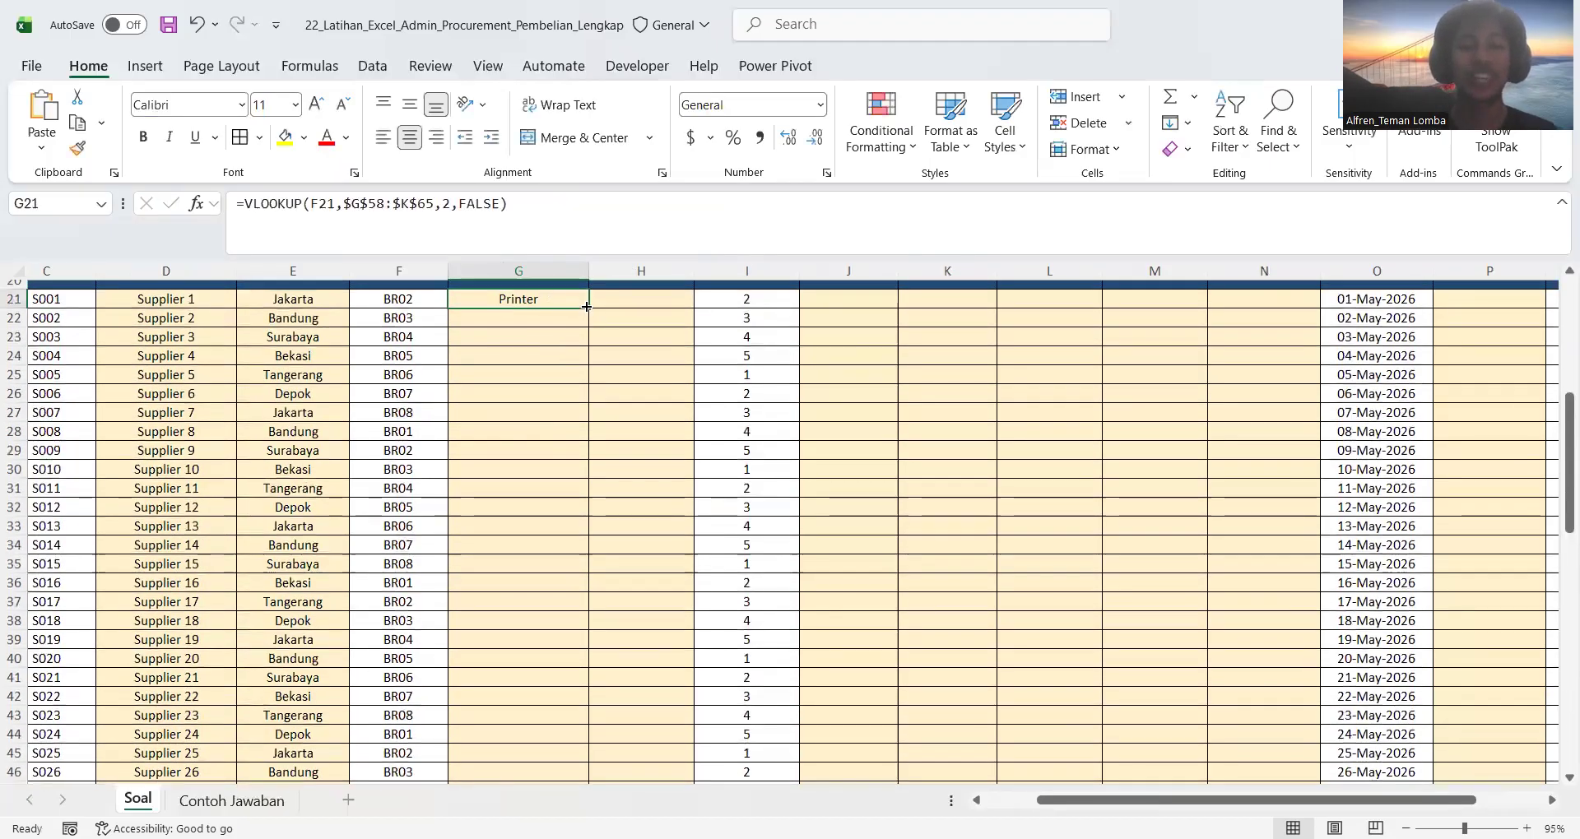
pyautogui.doubleClick(586, 307)
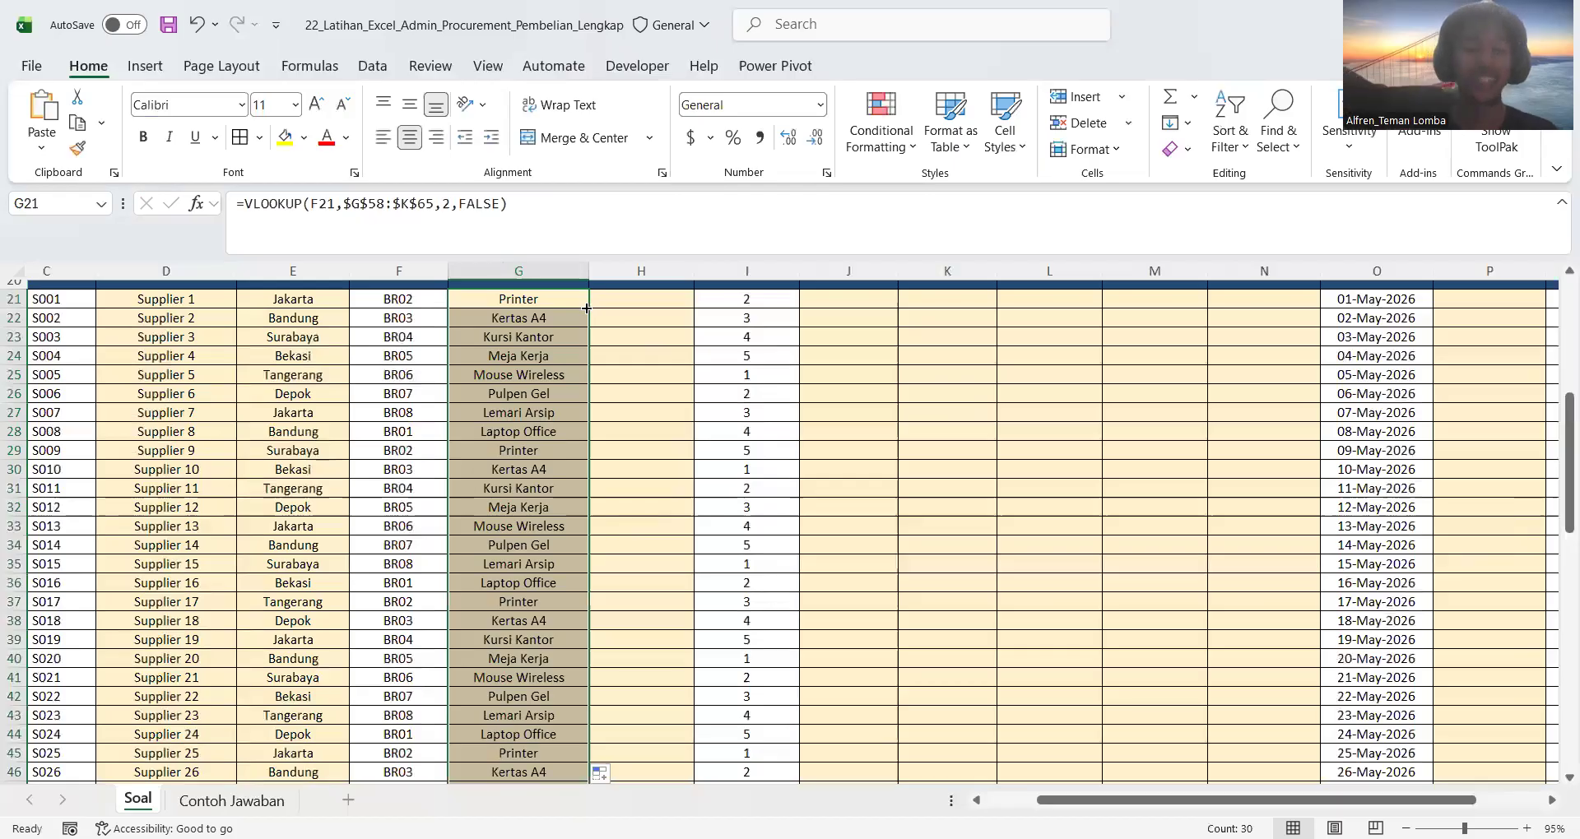
pyautogui.scroll(1, 609, 311)
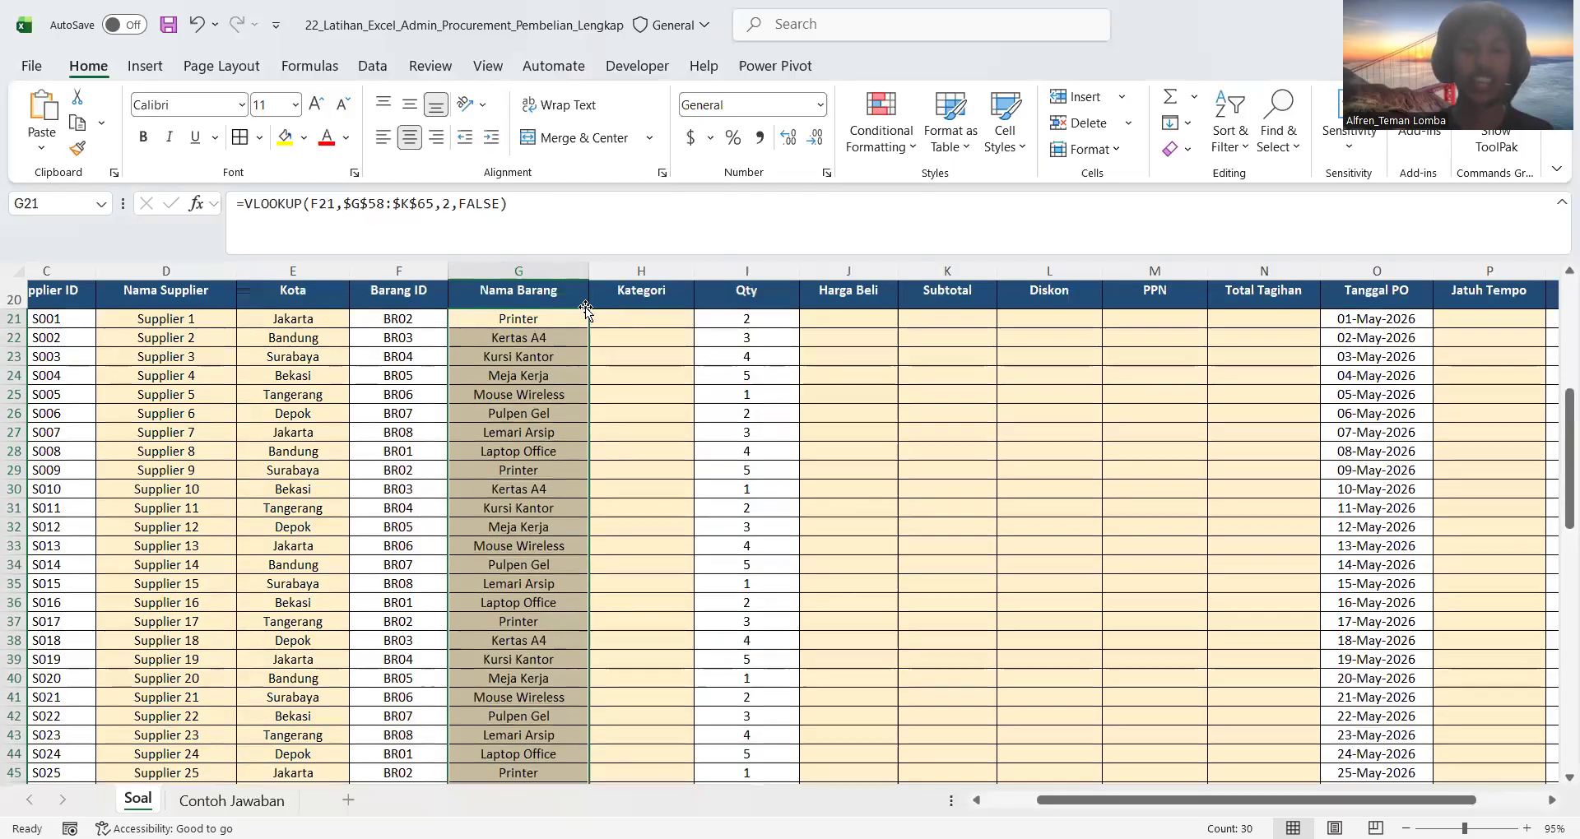
# - Copy the formula text from Nama Barang cell G21 into the first Kategori cell, H21, keeping the F21 lookup value
pyautogui.click(635, 316)
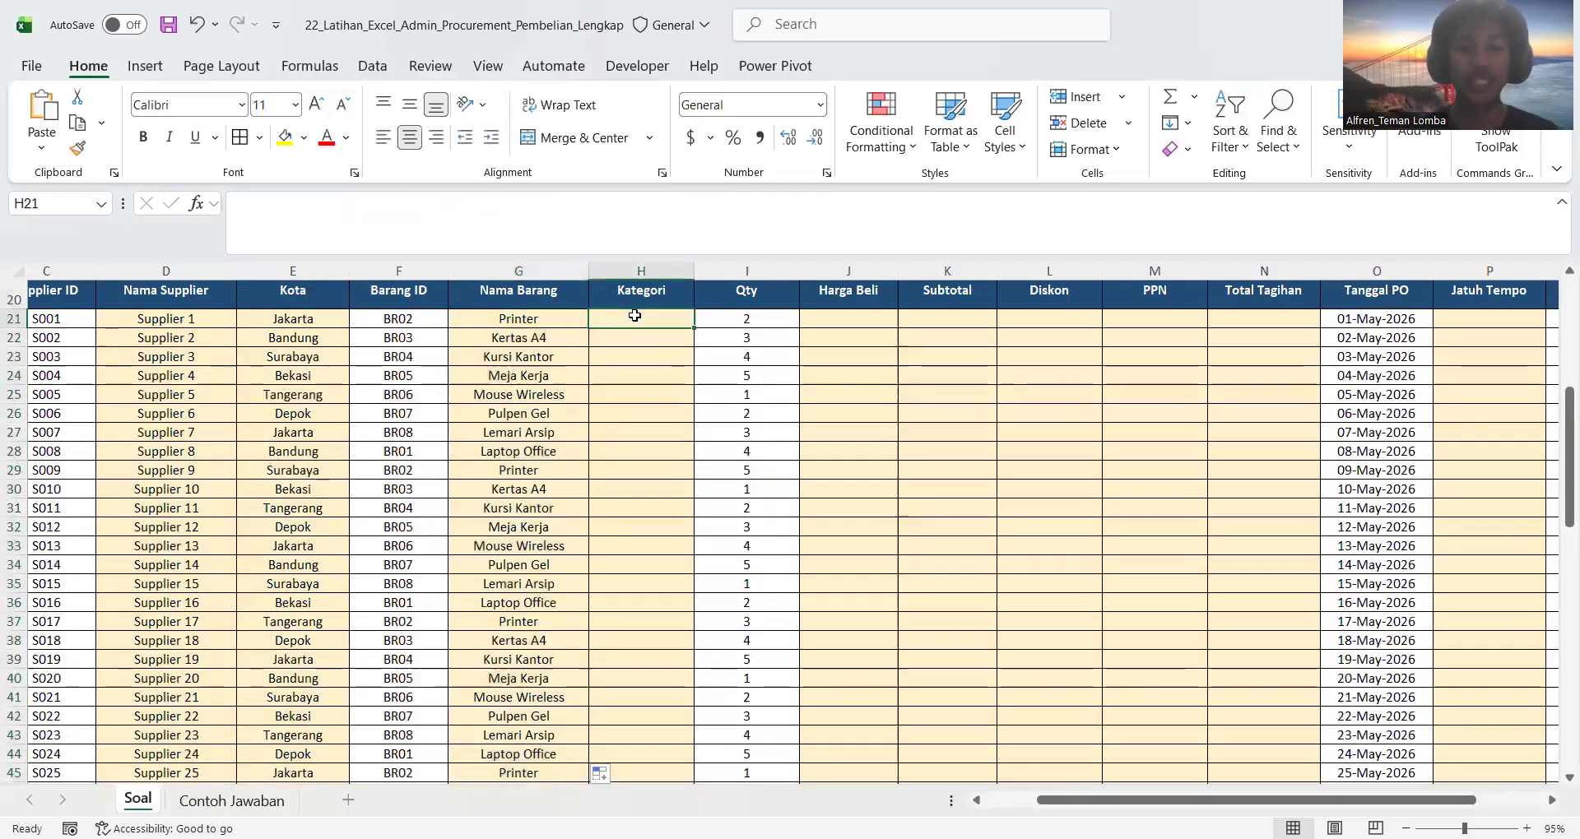
pyautogui.click(835, 318)
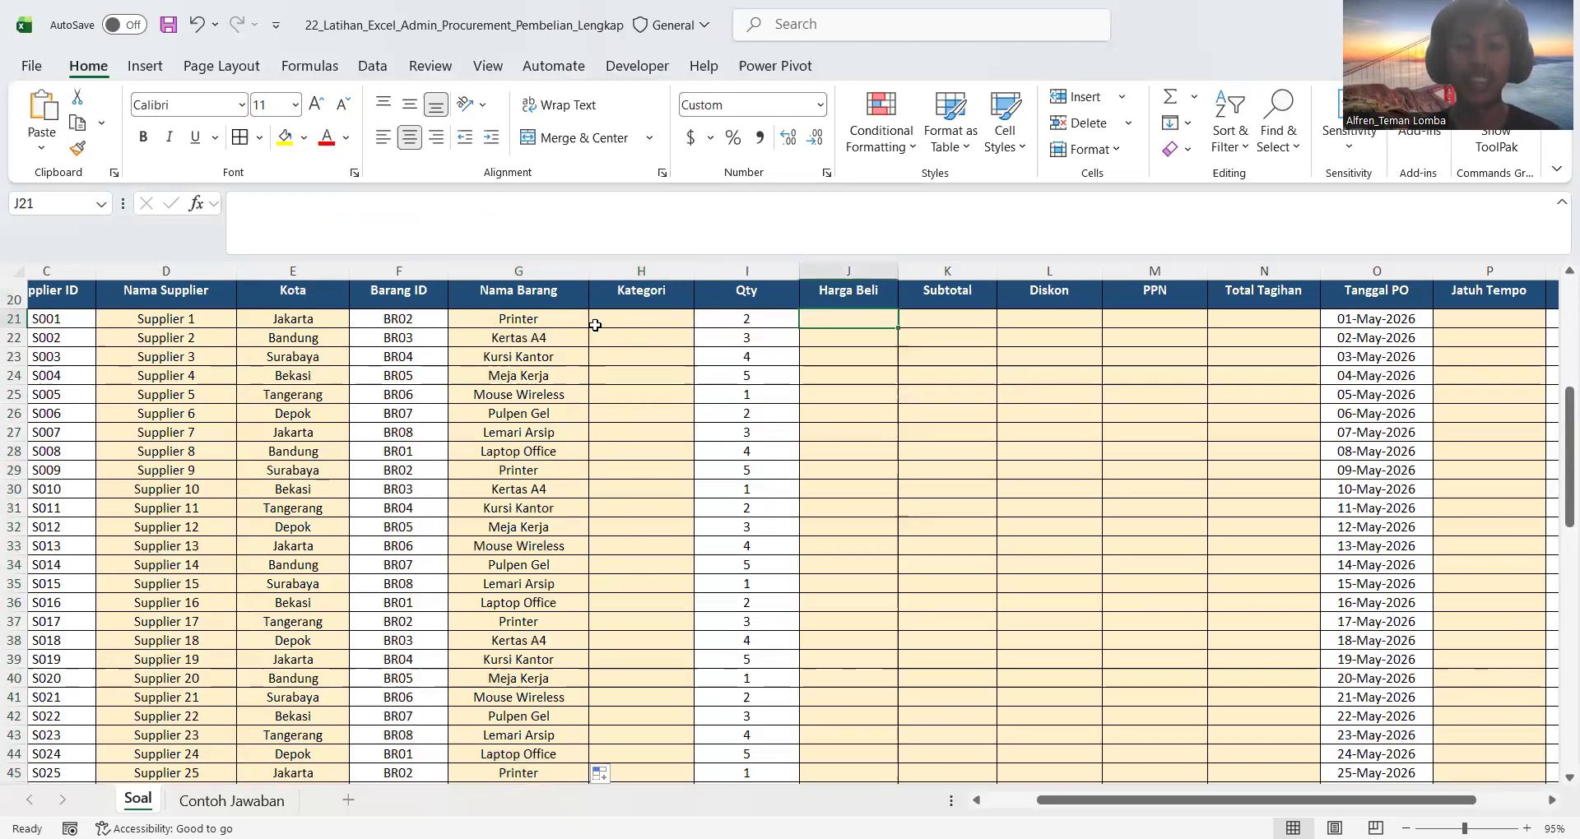
pyautogui.doubleClick(568, 321)
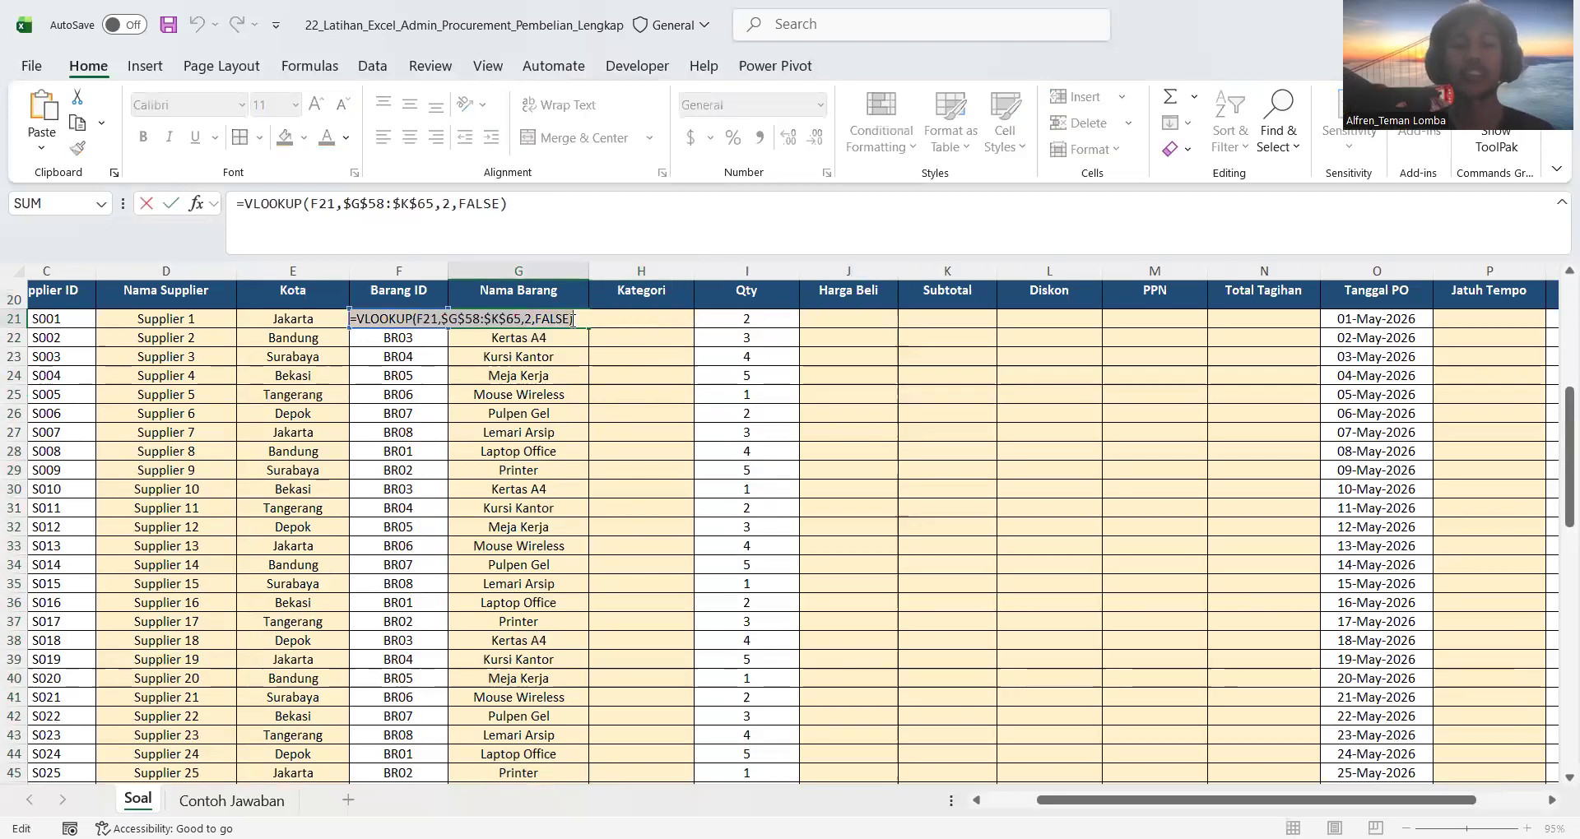
pyautogui.press('Return')
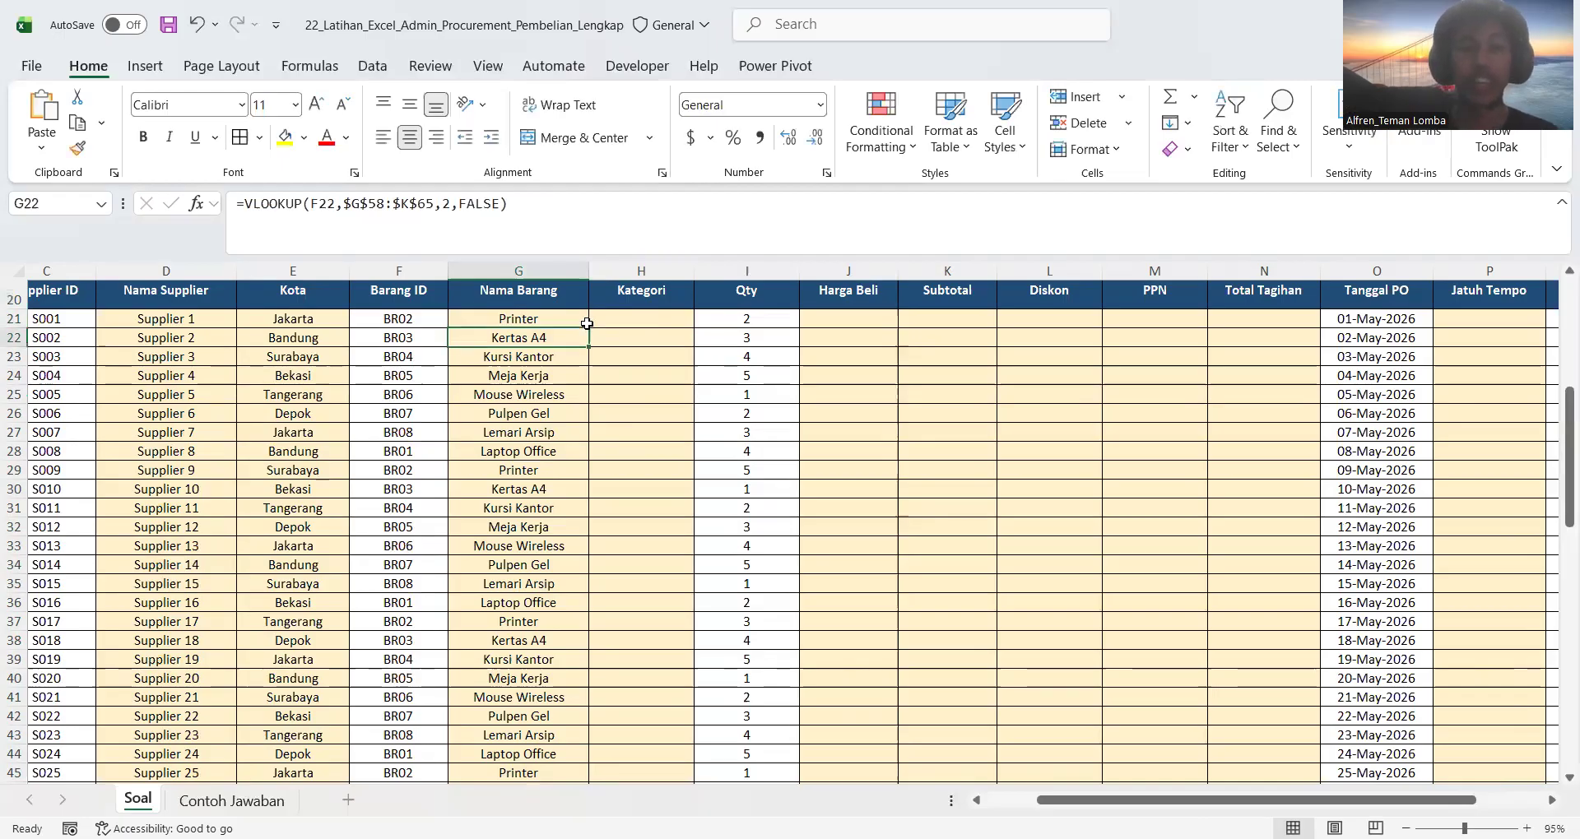
pyautogui.doubleClick(619, 321)
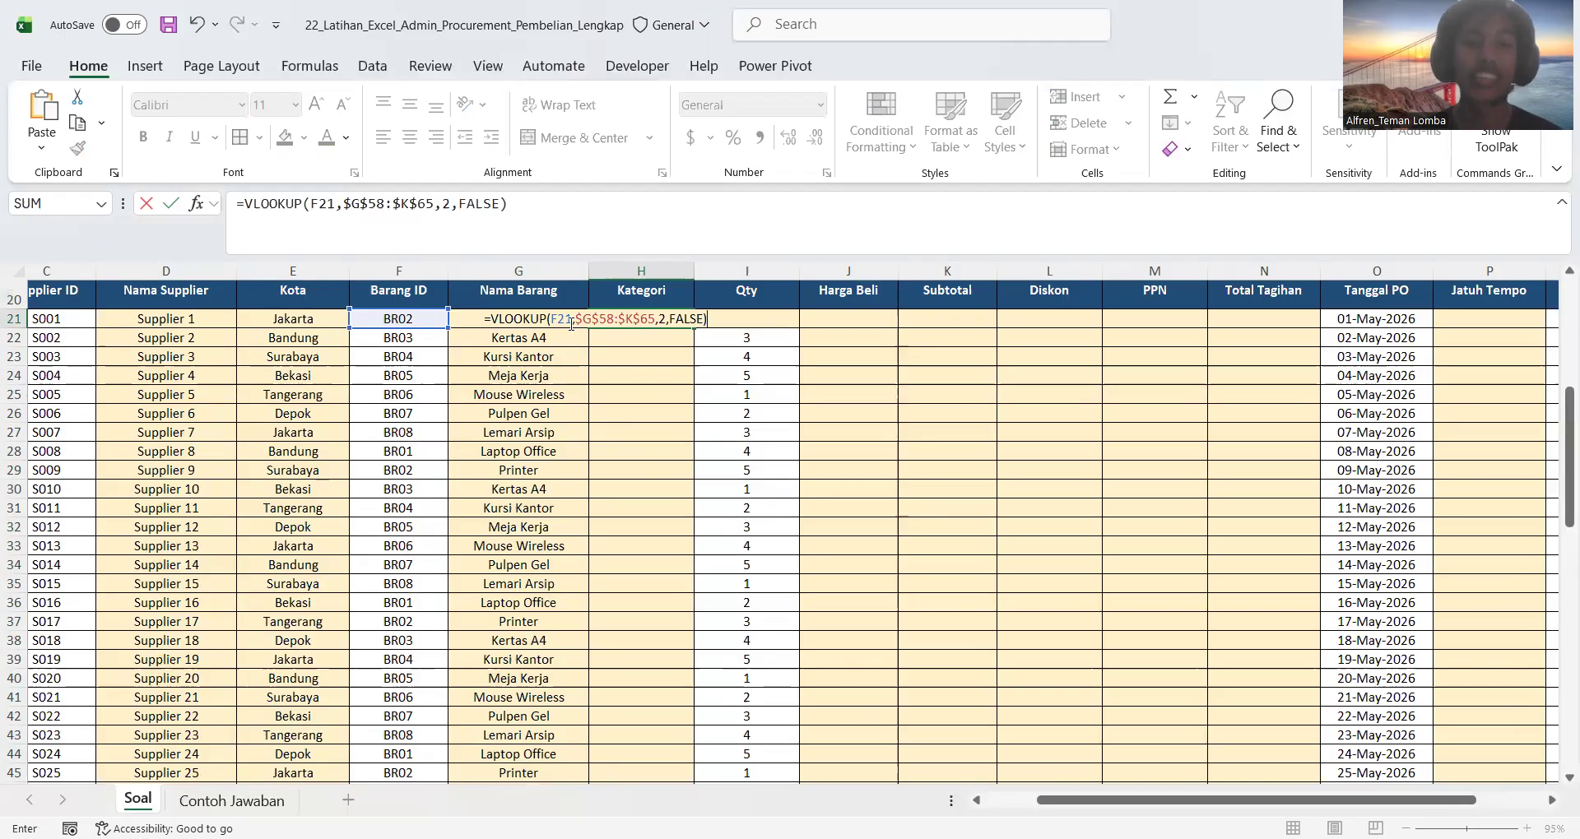
pyautogui.click(547, 318)
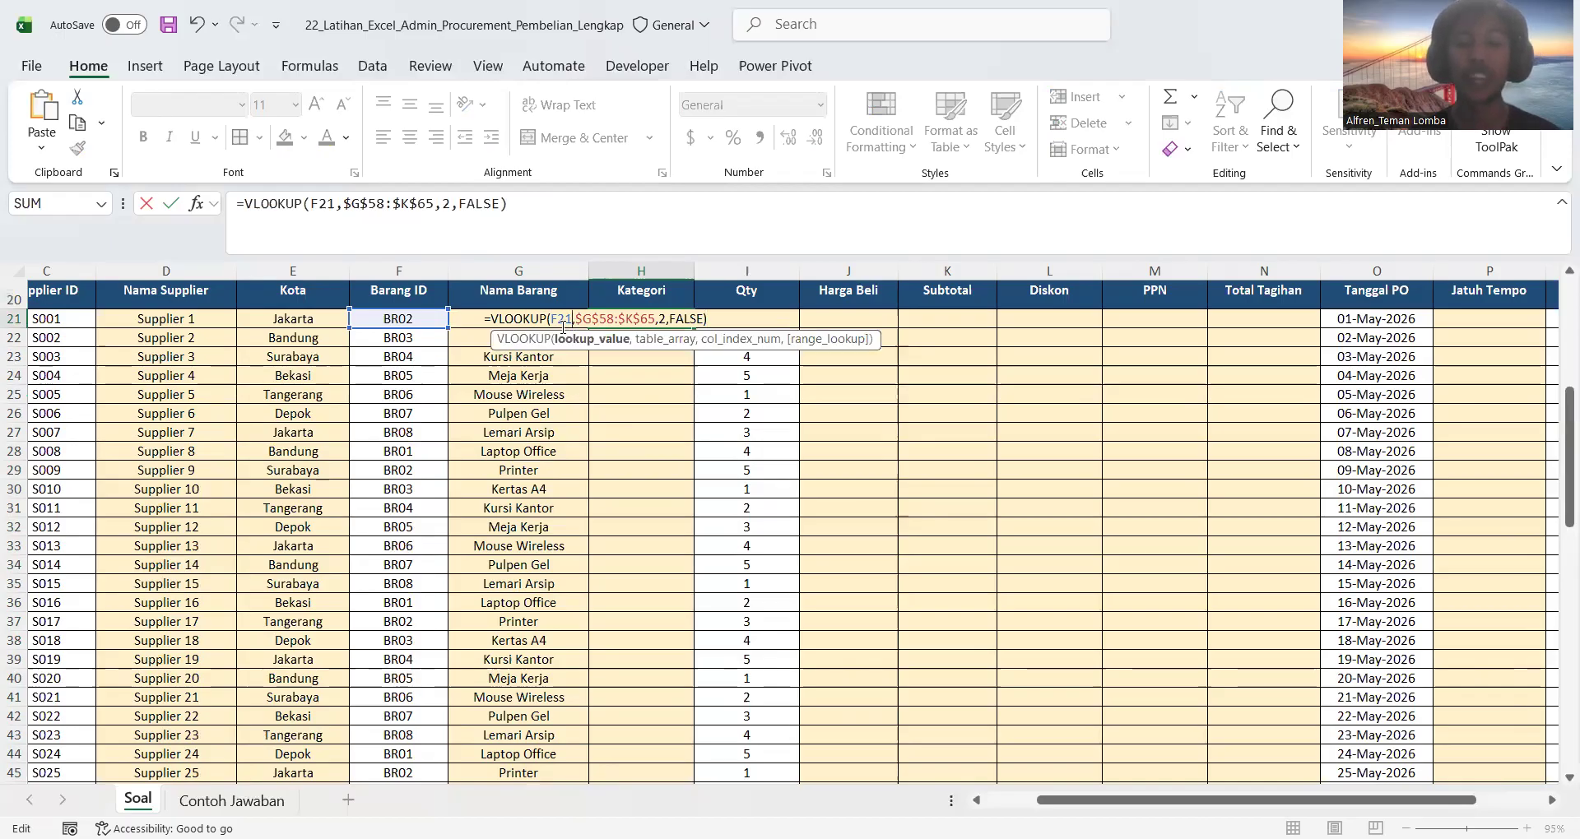
pyautogui.click(619, 318)
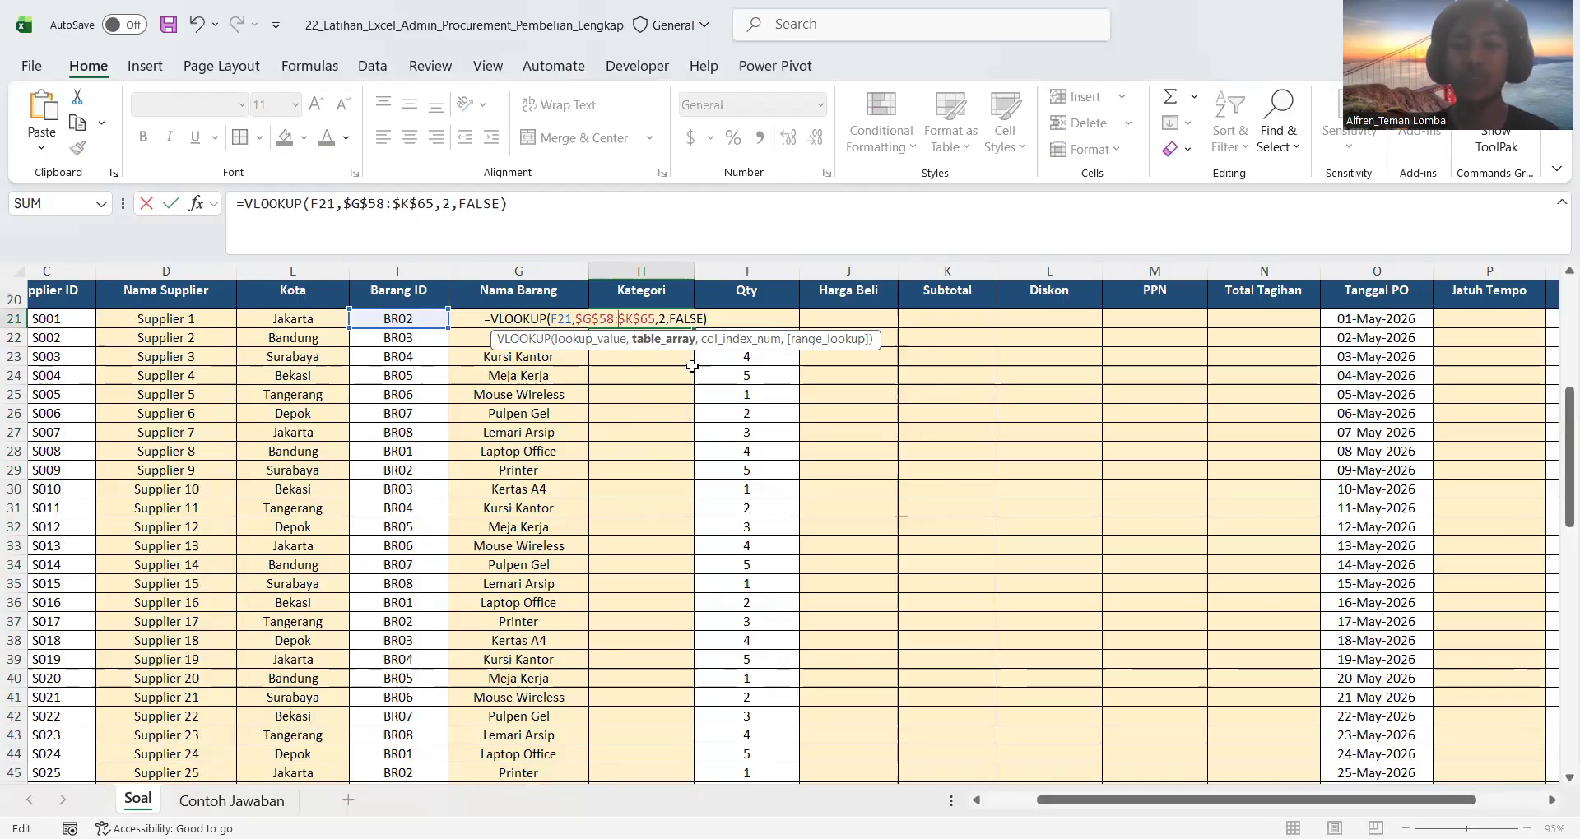
# - Set the column index of the H21 VLOOKUP formula to 3, matching the Kategori column in Tabel Barang
pyautogui.click(665, 319)
pyautogui.press('BackSpace')
pyautogui.scroll(-8, 787, 547)
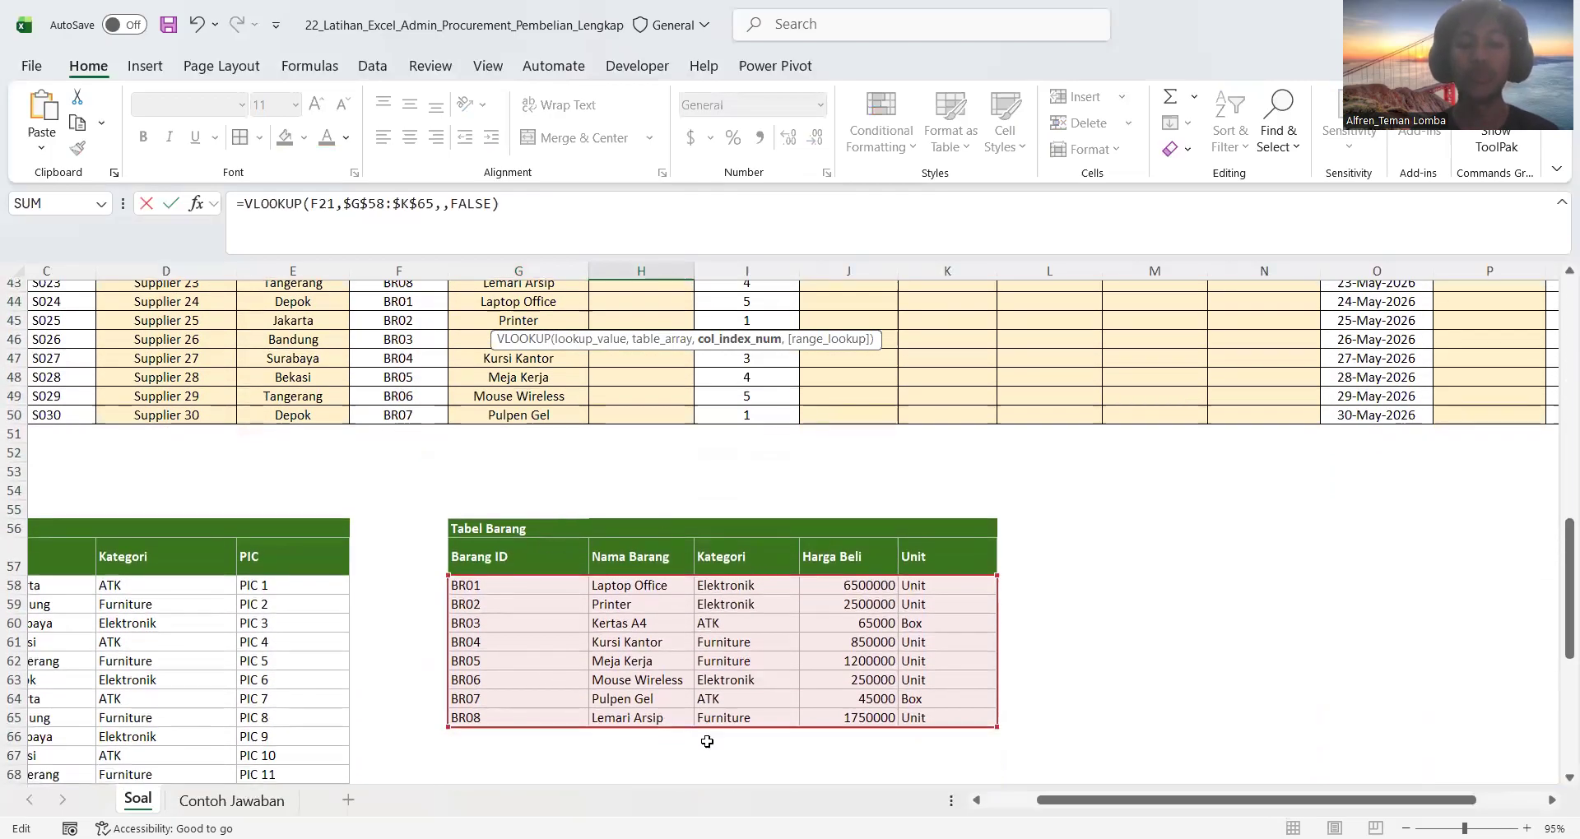
pyautogui.scroll(12, 669, 519)
pyautogui.scroll(-2, 669, 520)
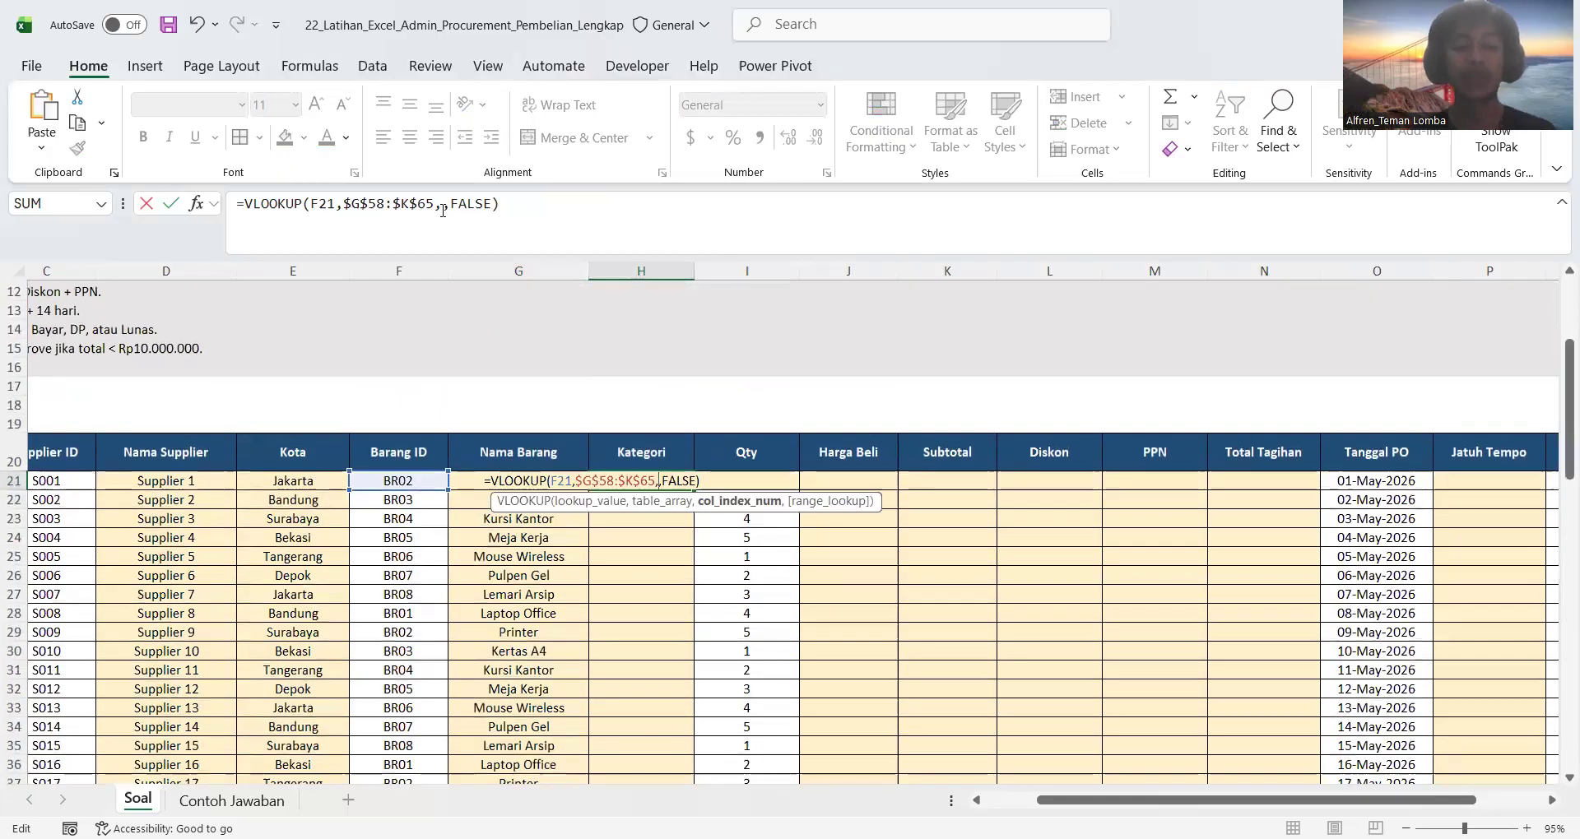
pyautogui.write('2')
pyautogui.press('Return')
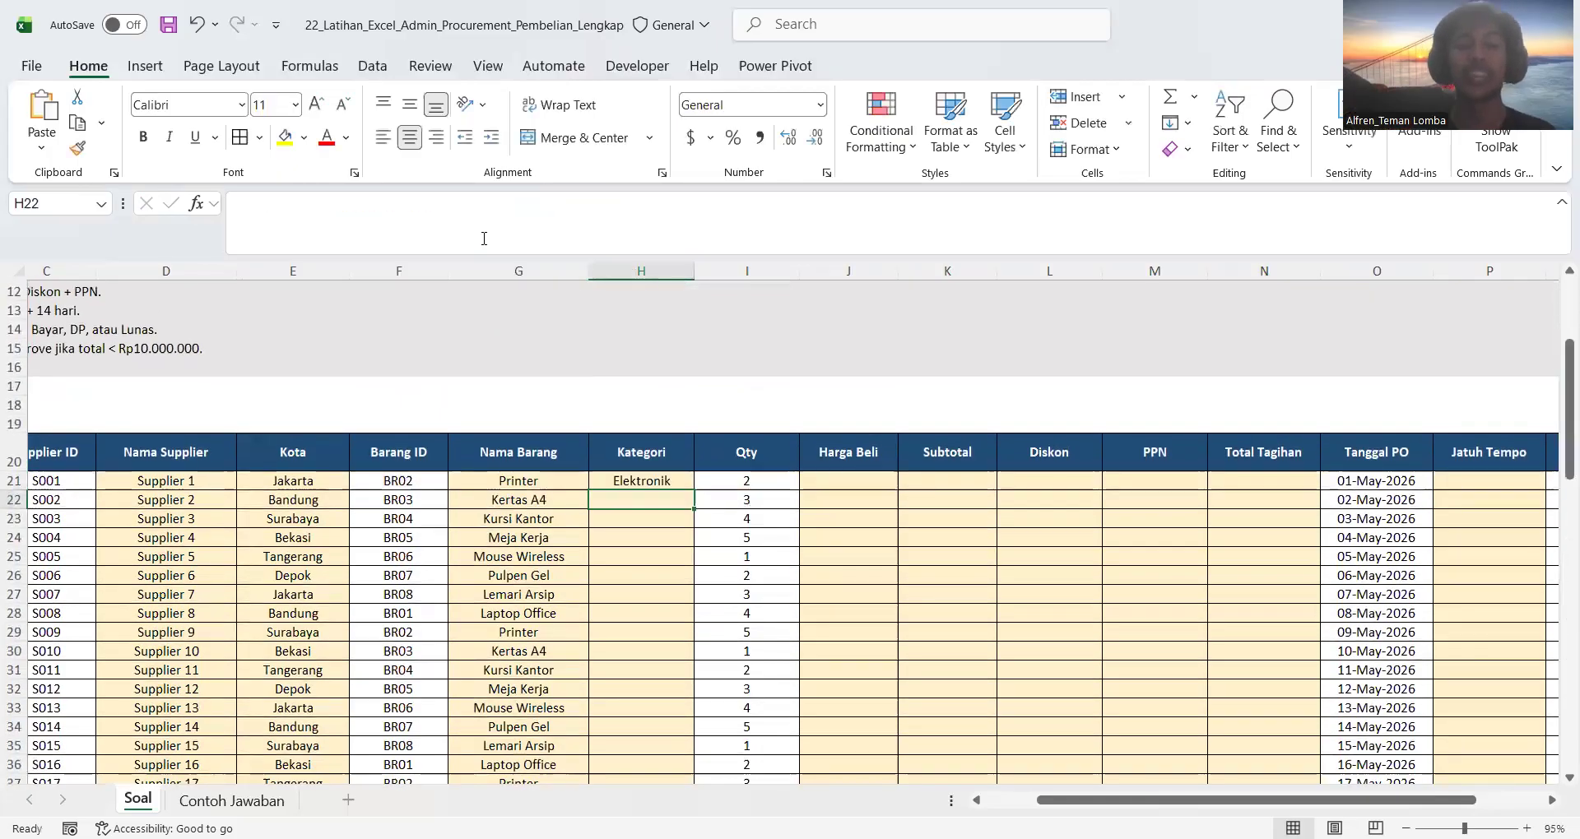
# - Fill the H21 VLOOKUP formula down the Kategori column to the last purchase order row
pyautogui.click(673, 476)
pyautogui.moveTo(692, 489); pyautogui.dragTo(692, 489)
pyautogui.doubleClick(692, 489)
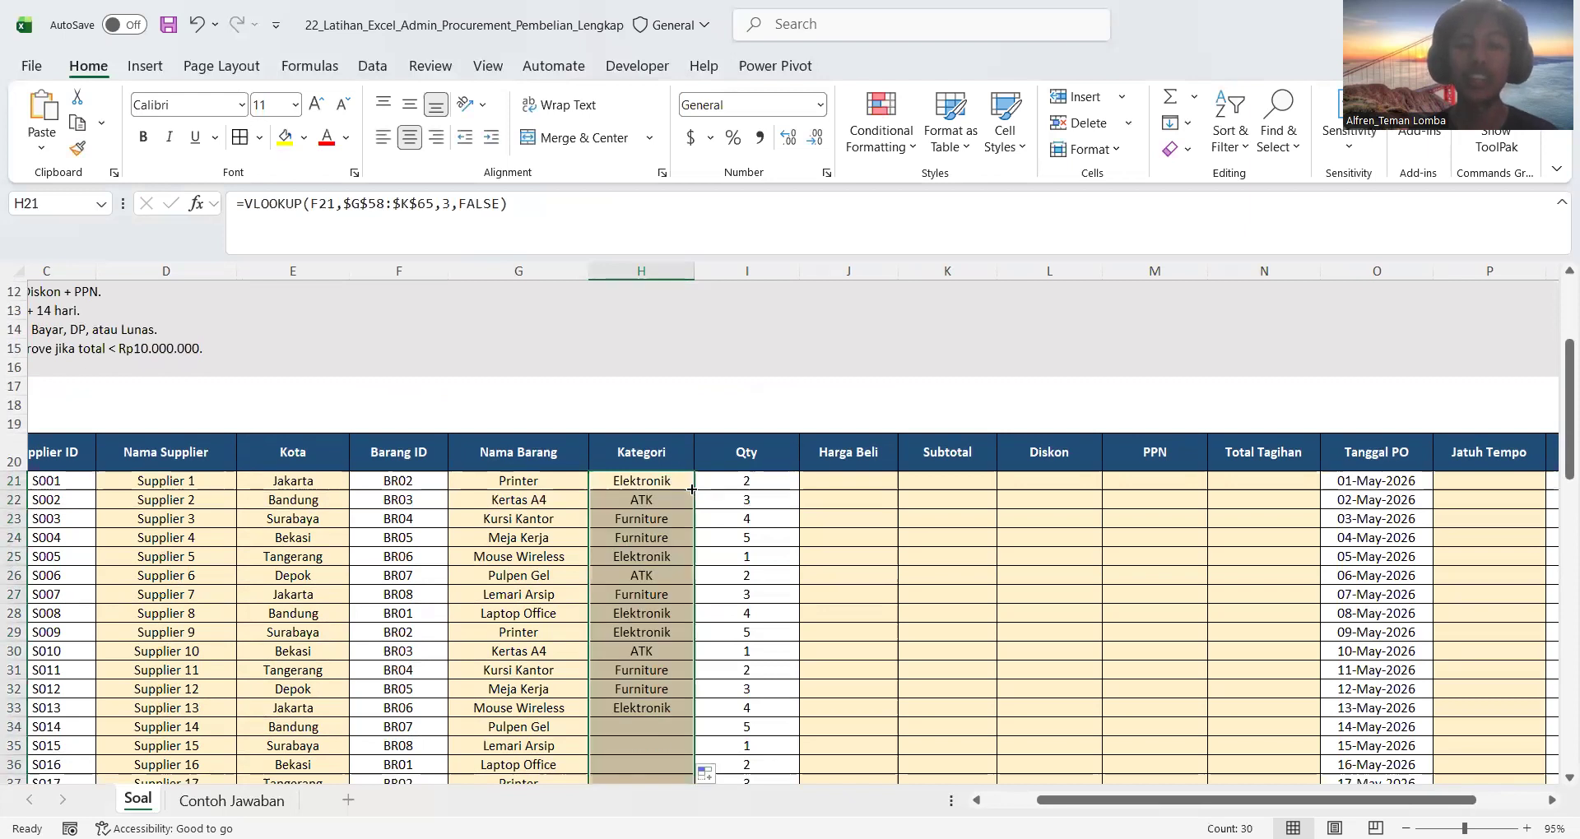
# - Reuse the copied VLOOKUP formula in the first Harga Beli cell, J21, with column index 4: =VLOOKUP(F21,$G$58:$K$65,4,FALSE)
pyautogui.click(846, 481)
pyautogui.doubleClick(846, 481)
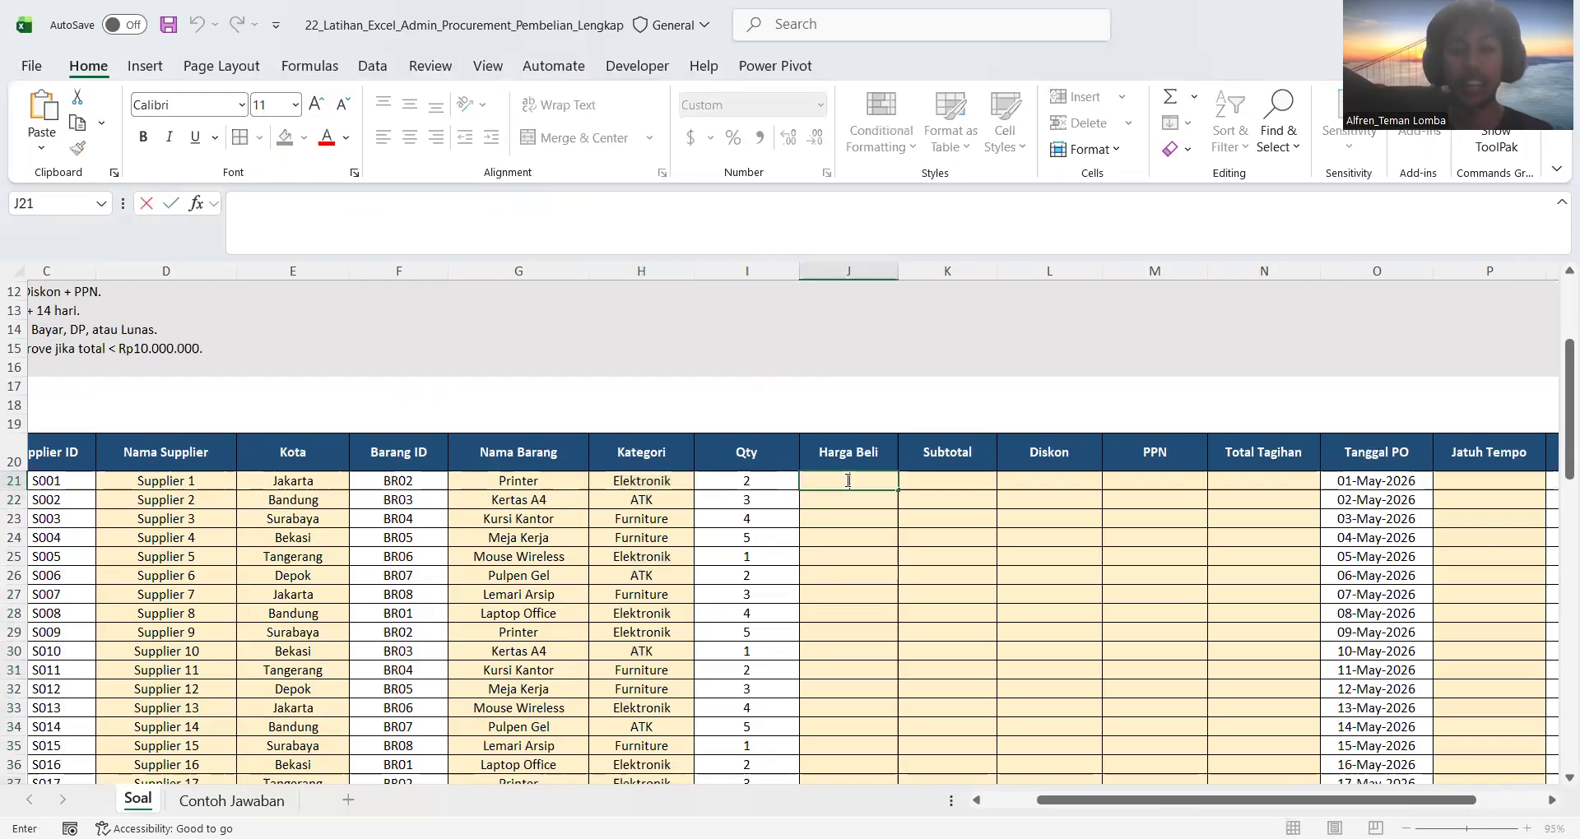
pyautogui.write('=VLOOKUP(F21,$G$58:$K$65,2,FALSE)')
pyautogui.scroll(-8, 850, 592)
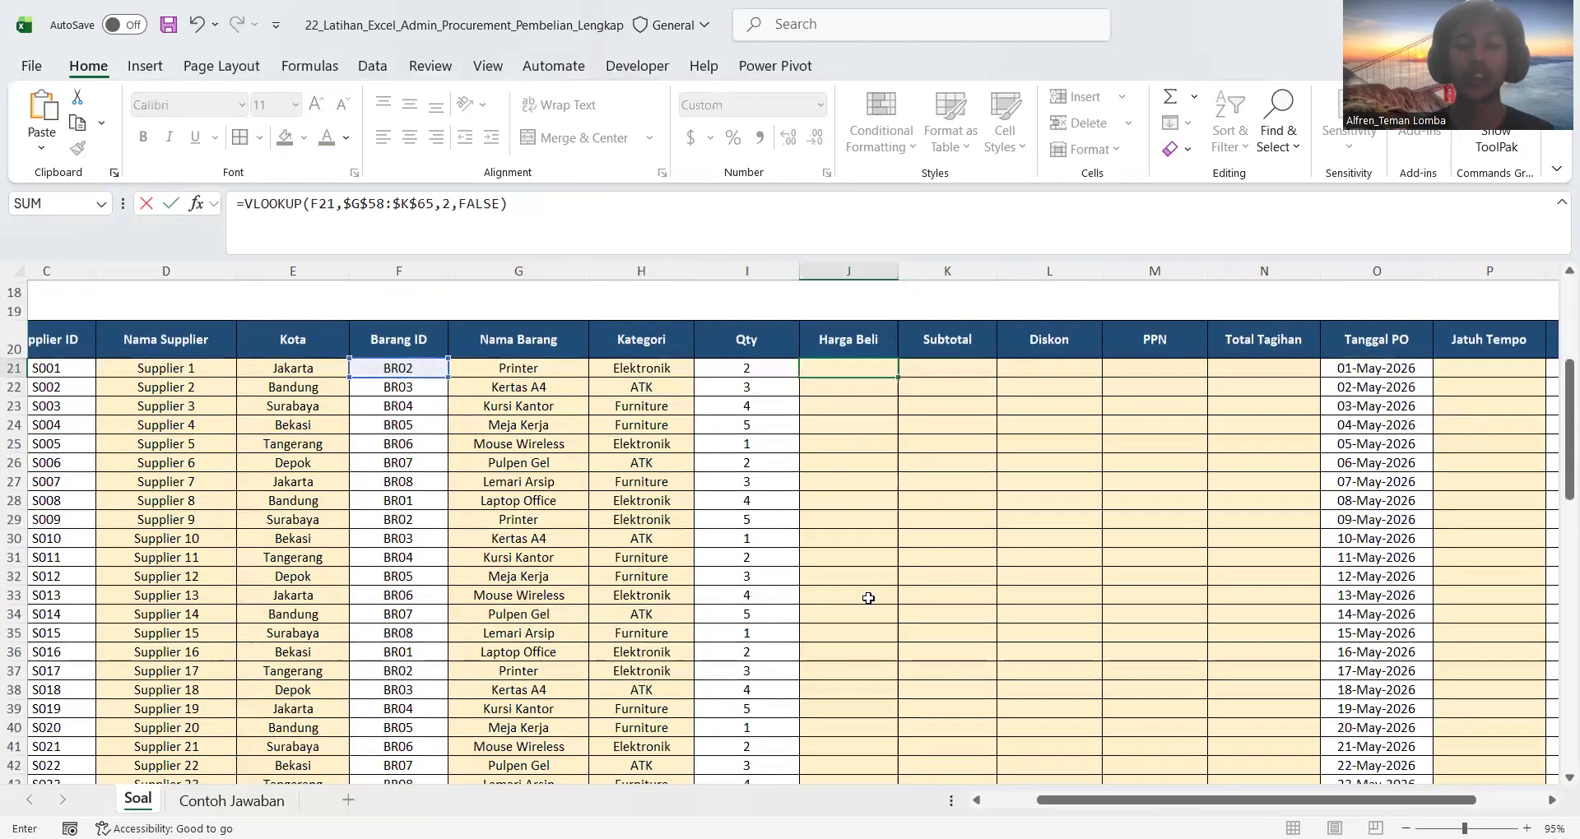
pyautogui.scroll(-3, 872, 606)
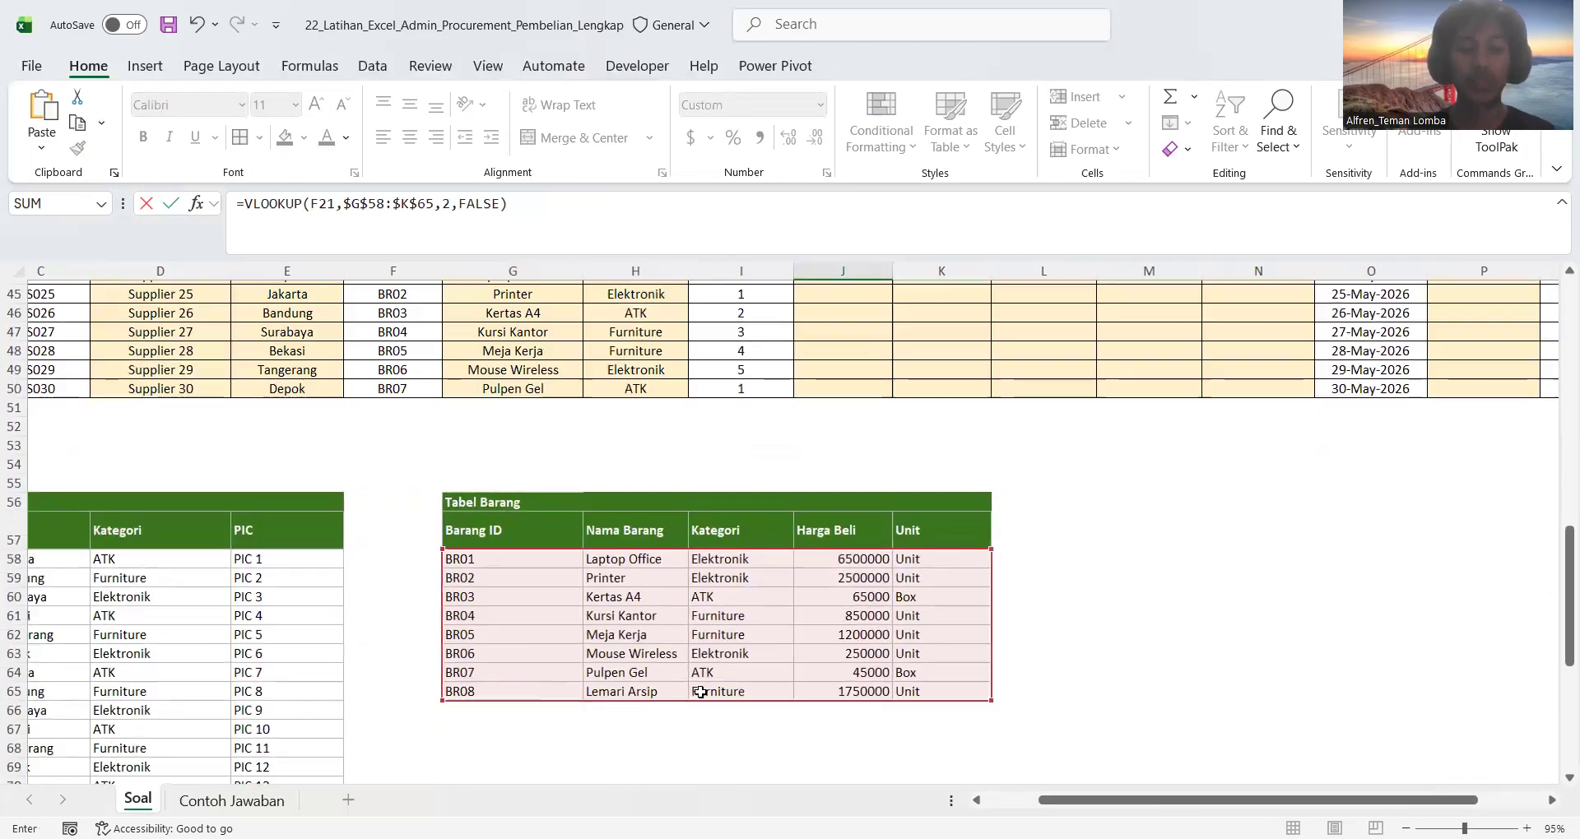
pyautogui.click(447, 205)
pyautogui.press('BackSpace')
pyautogui.write('4')
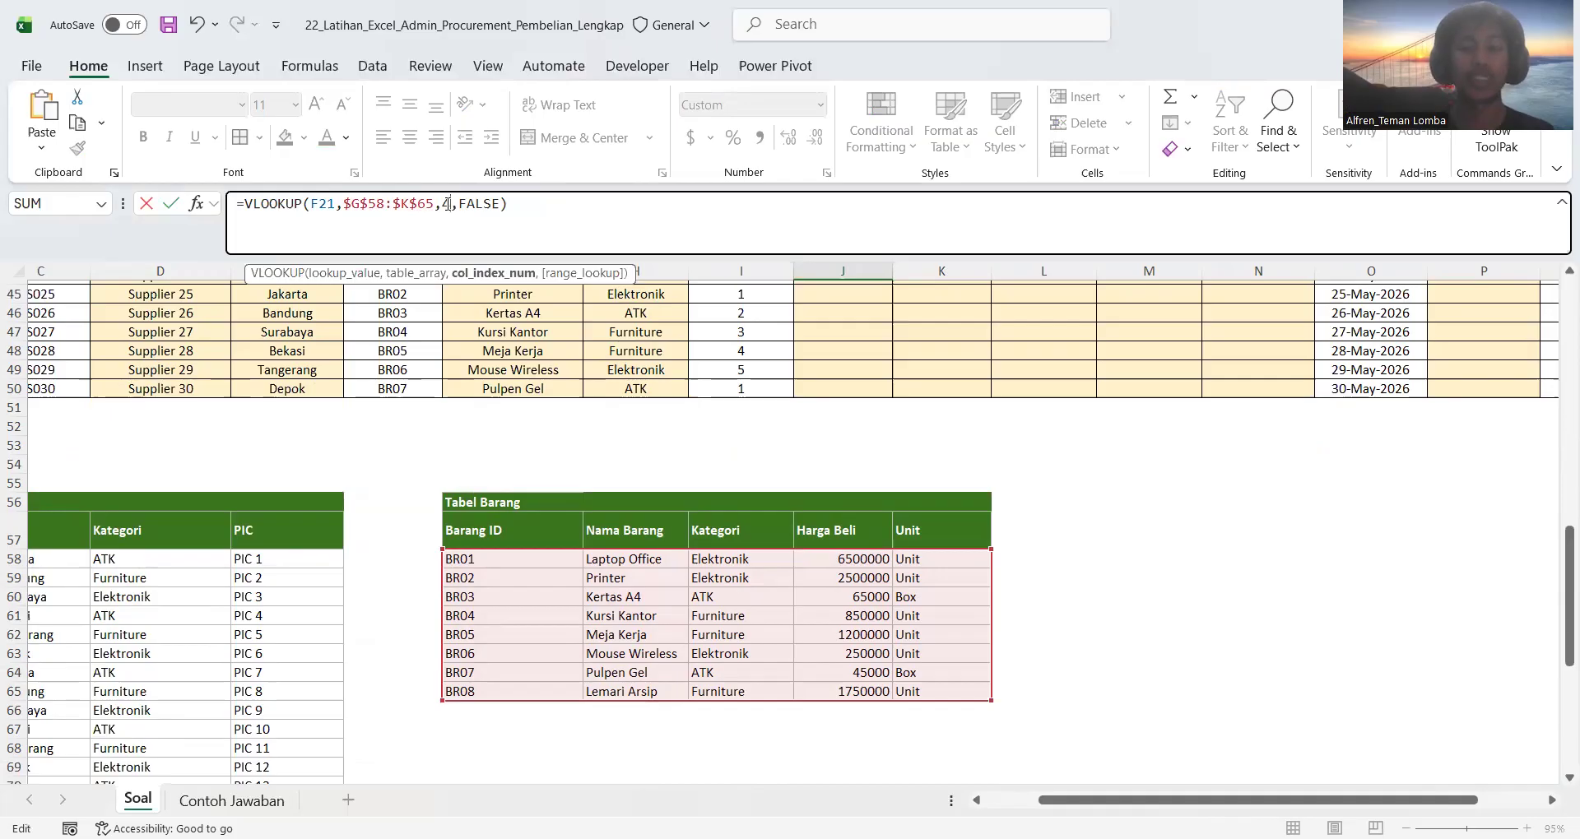
pyautogui.press('Return')
# - Fill the J21 VLOOKUP formula down the Harga Beli column to the last purchase order row
pyautogui.scroll(3, 852, 510)
pyautogui.click(849, 427)
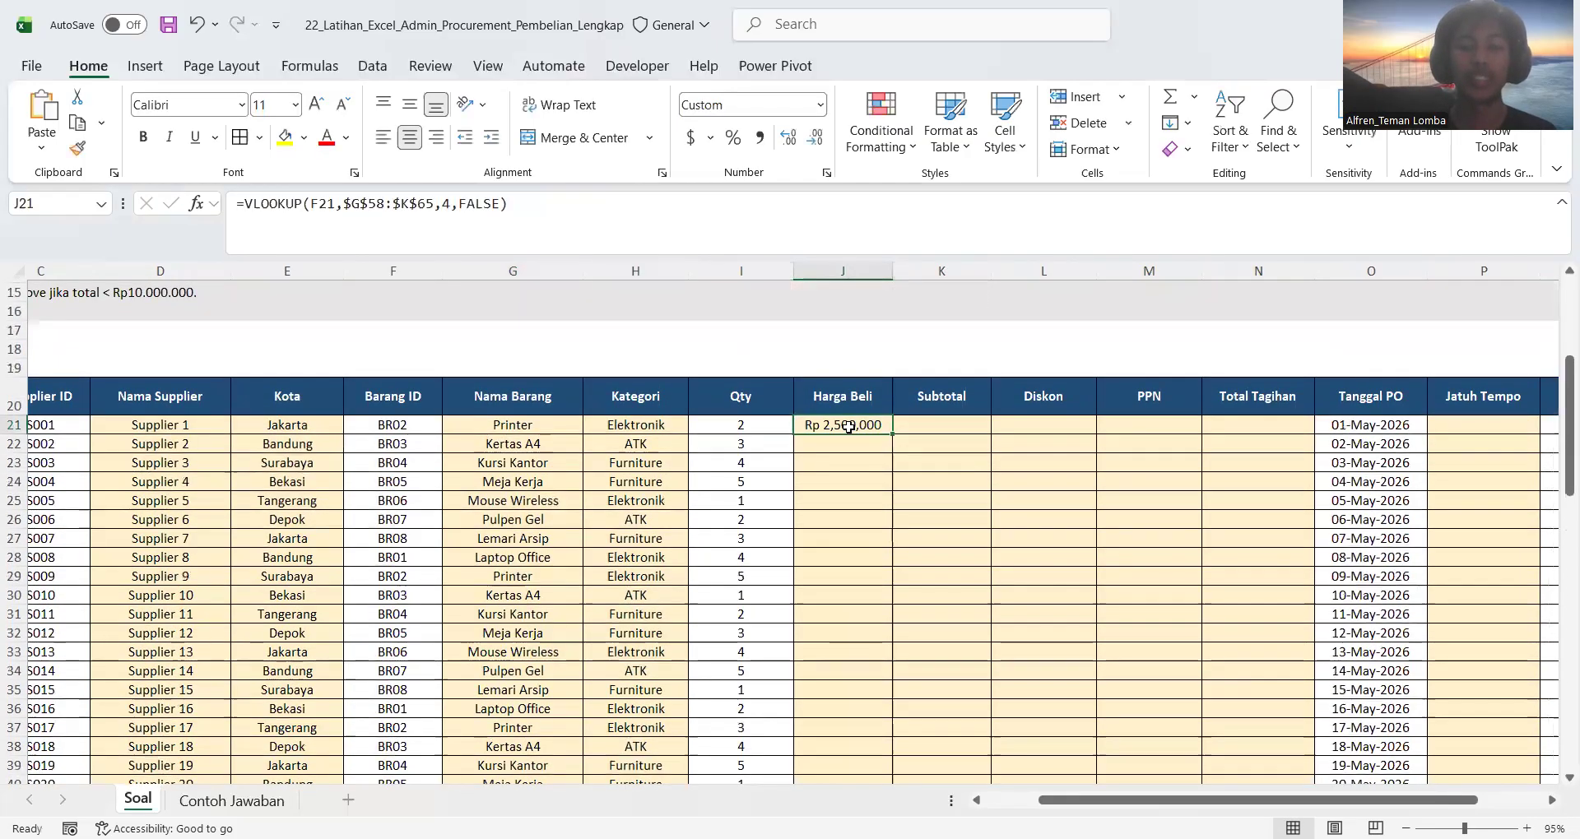
pyautogui.doubleClick(893, 434)
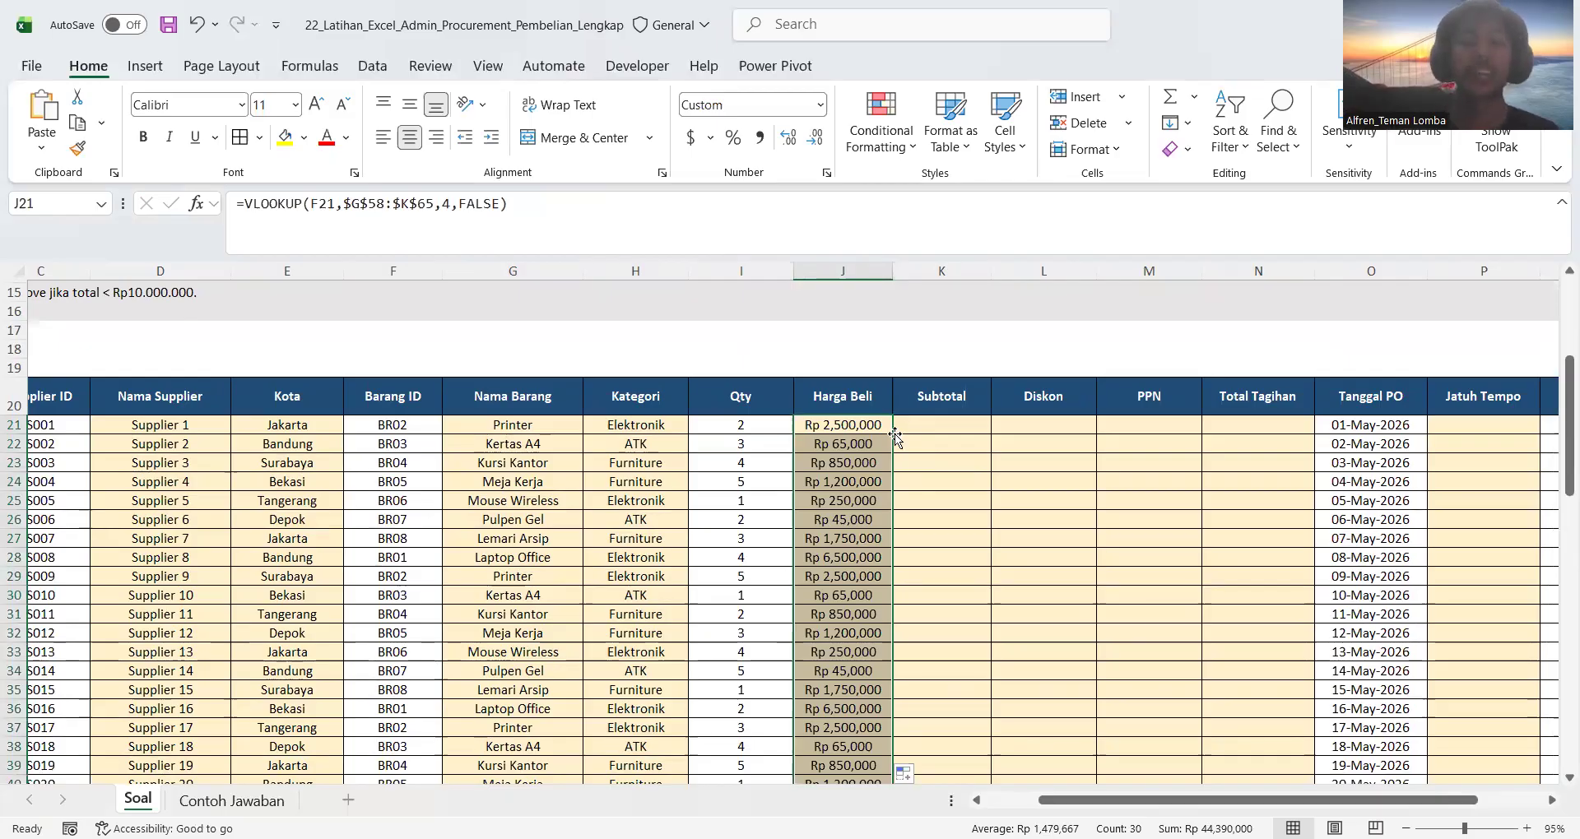
# - Check the Subtotal rule in the instructions and enter =I21*J21, Qty times Harga Beli, in the first Subtotal cell, K21
pyautogui.click(926, 424)
pyautogui.scroll(1, 728, 409)
pyautogui.hscroll(-1, 728, 409)
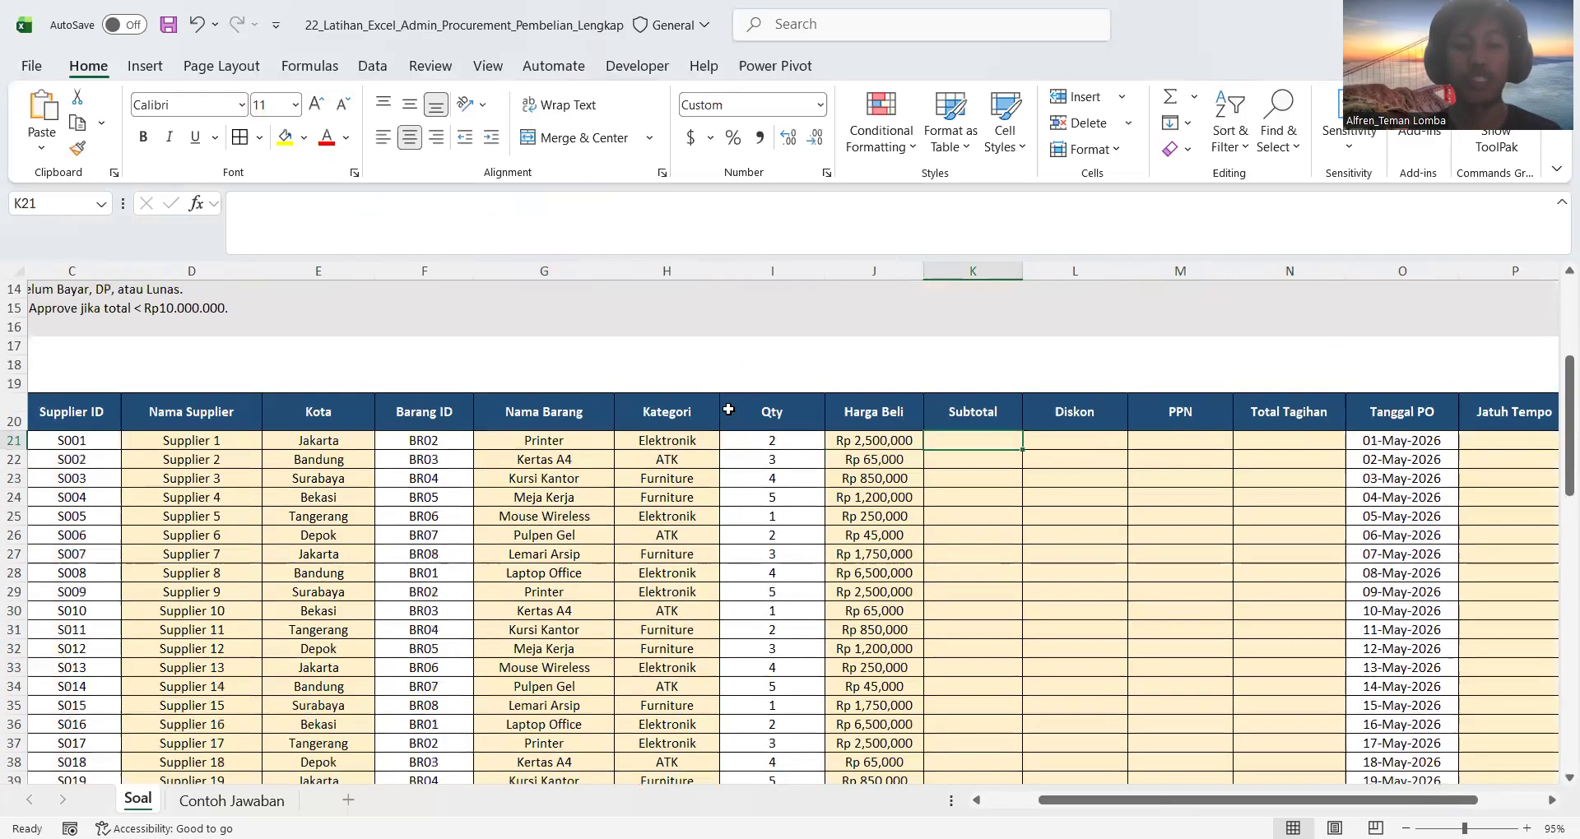
pyautogui.scroll(3, 728, 409)
pyautogui.hscroll(-1, 728, 409)
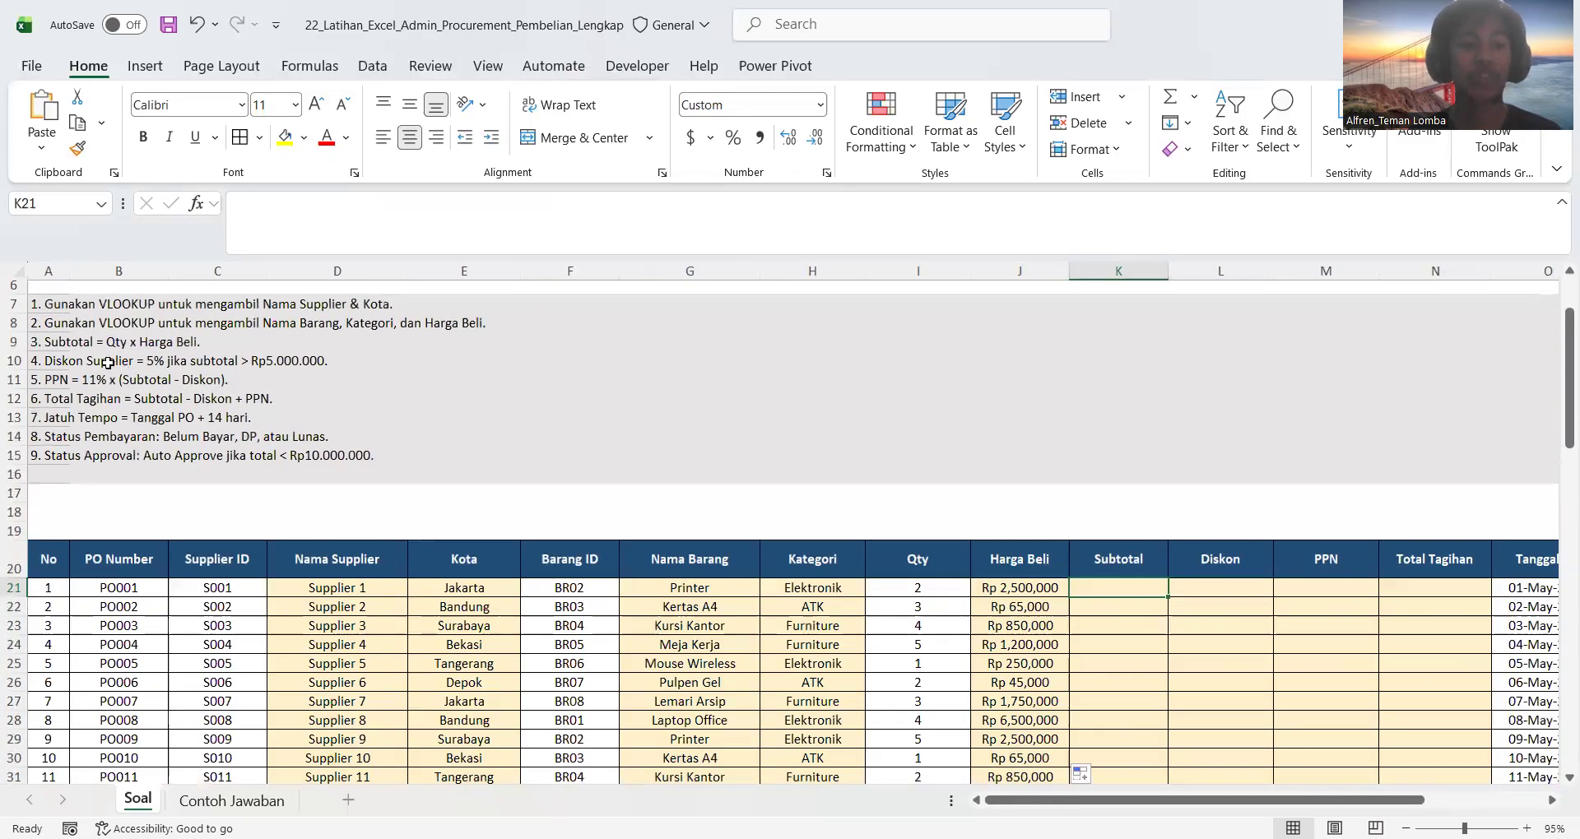
pyautogui.scroll(-1, 740, 452)
pyautogui.hscroll(2, 741, 452)
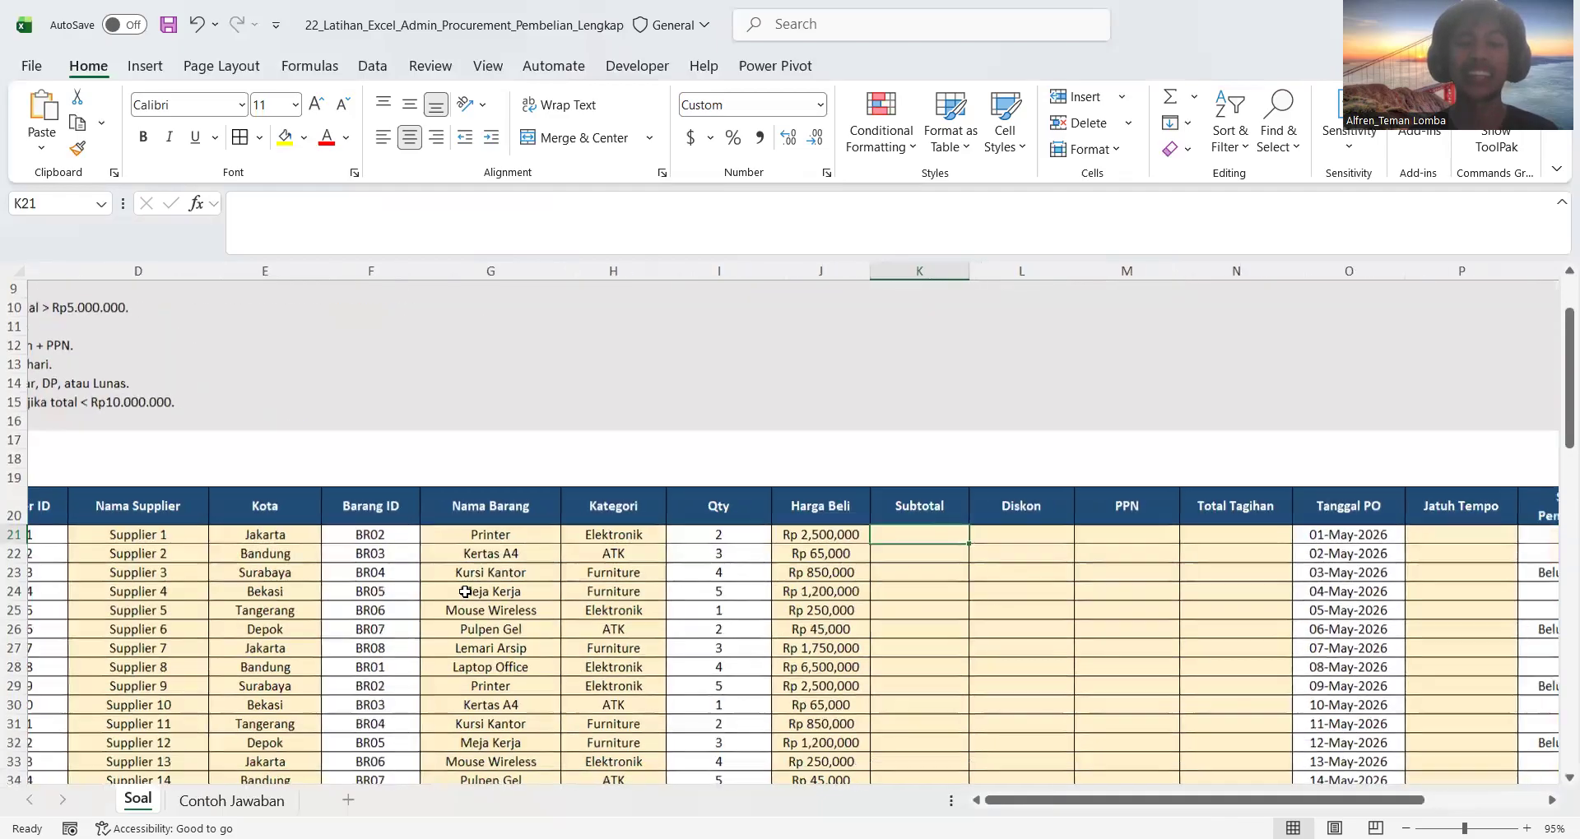
pyautogui.write('=')
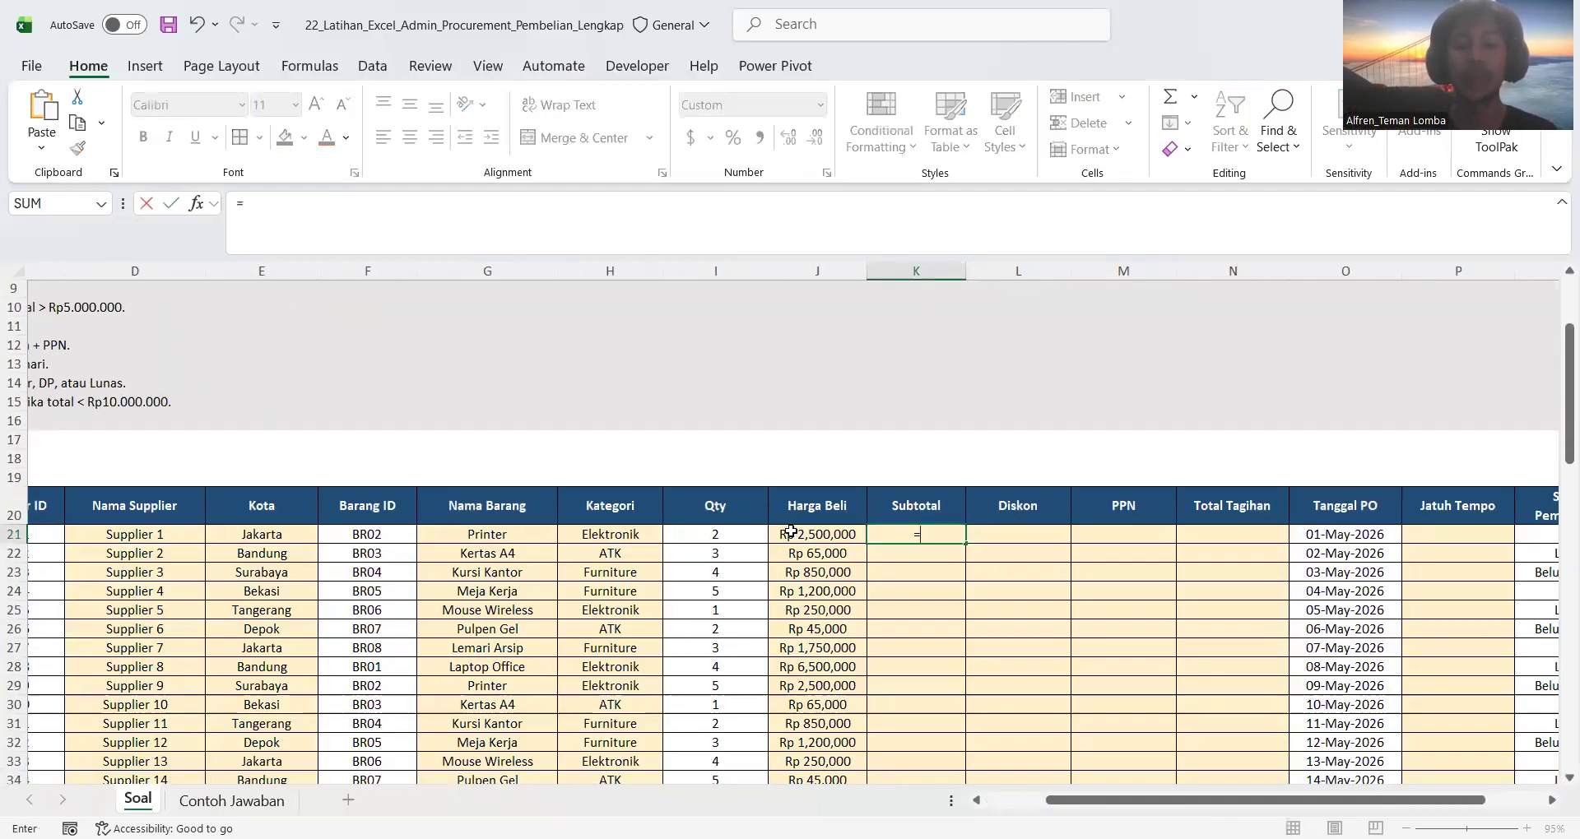
pyautogui.click(738, 536)
pyautogui.write('*')
pyautogui.click(821, 540)
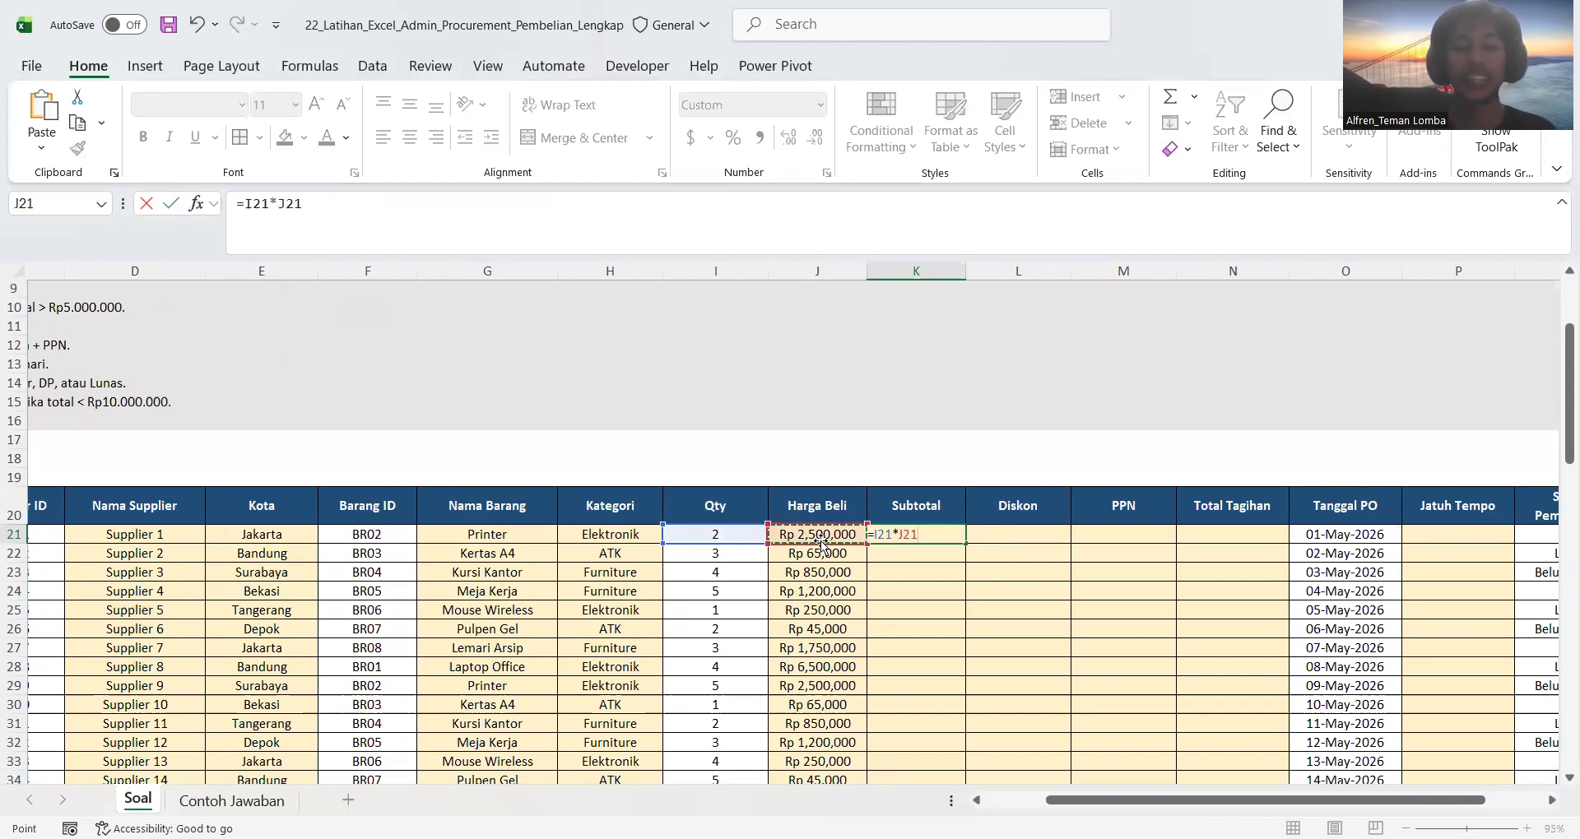
pyautogui.press('Return')
# - Fill the K21 multiplication formula down the Subtotal column to the last purchase order row
pyautogui.click(918, 536)
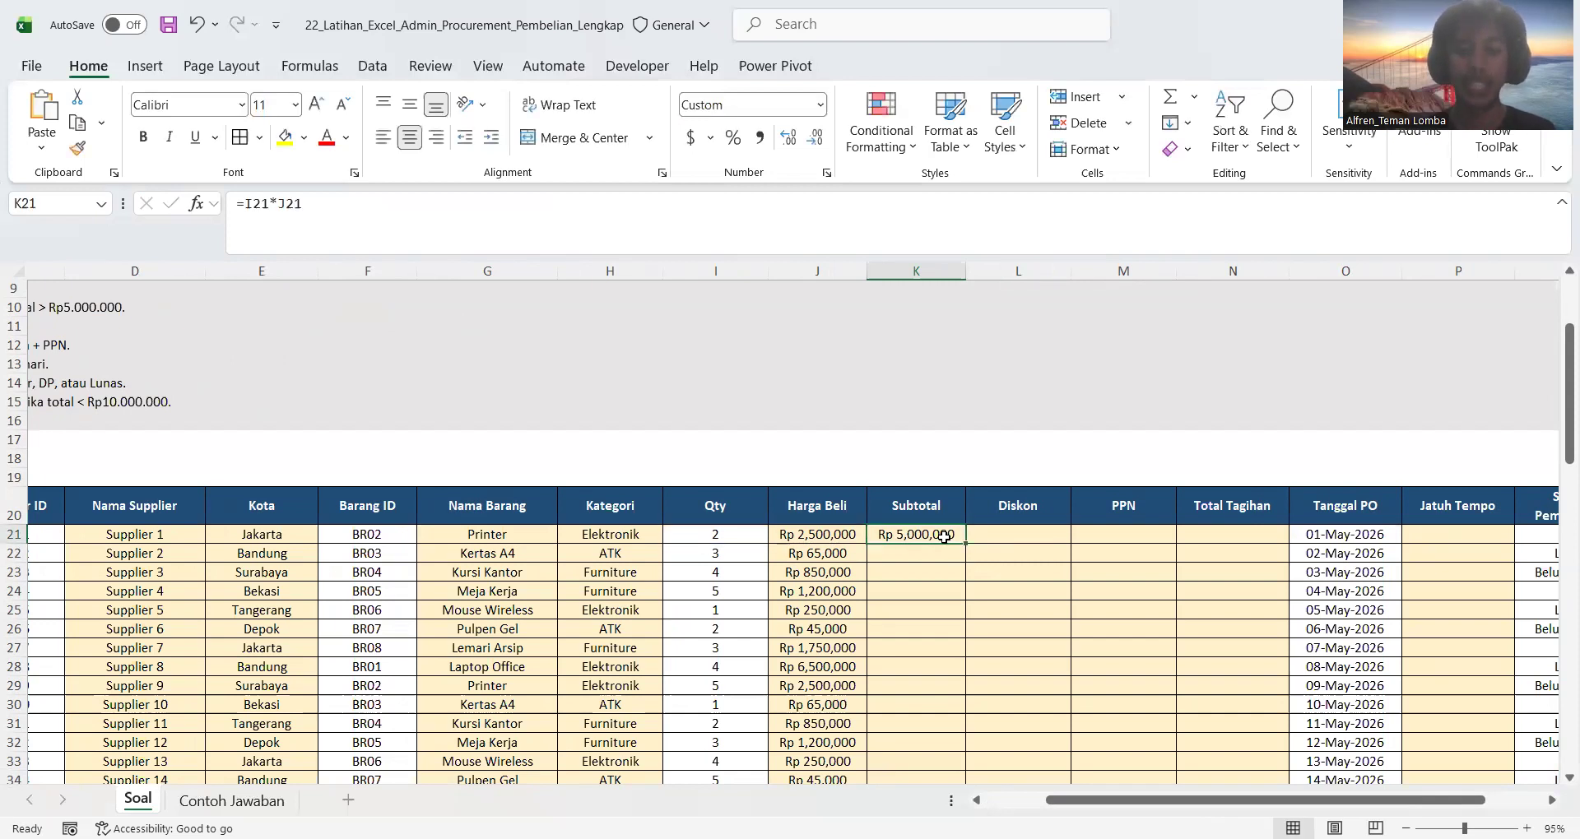
pyautogui.doubleClick(966, 544)
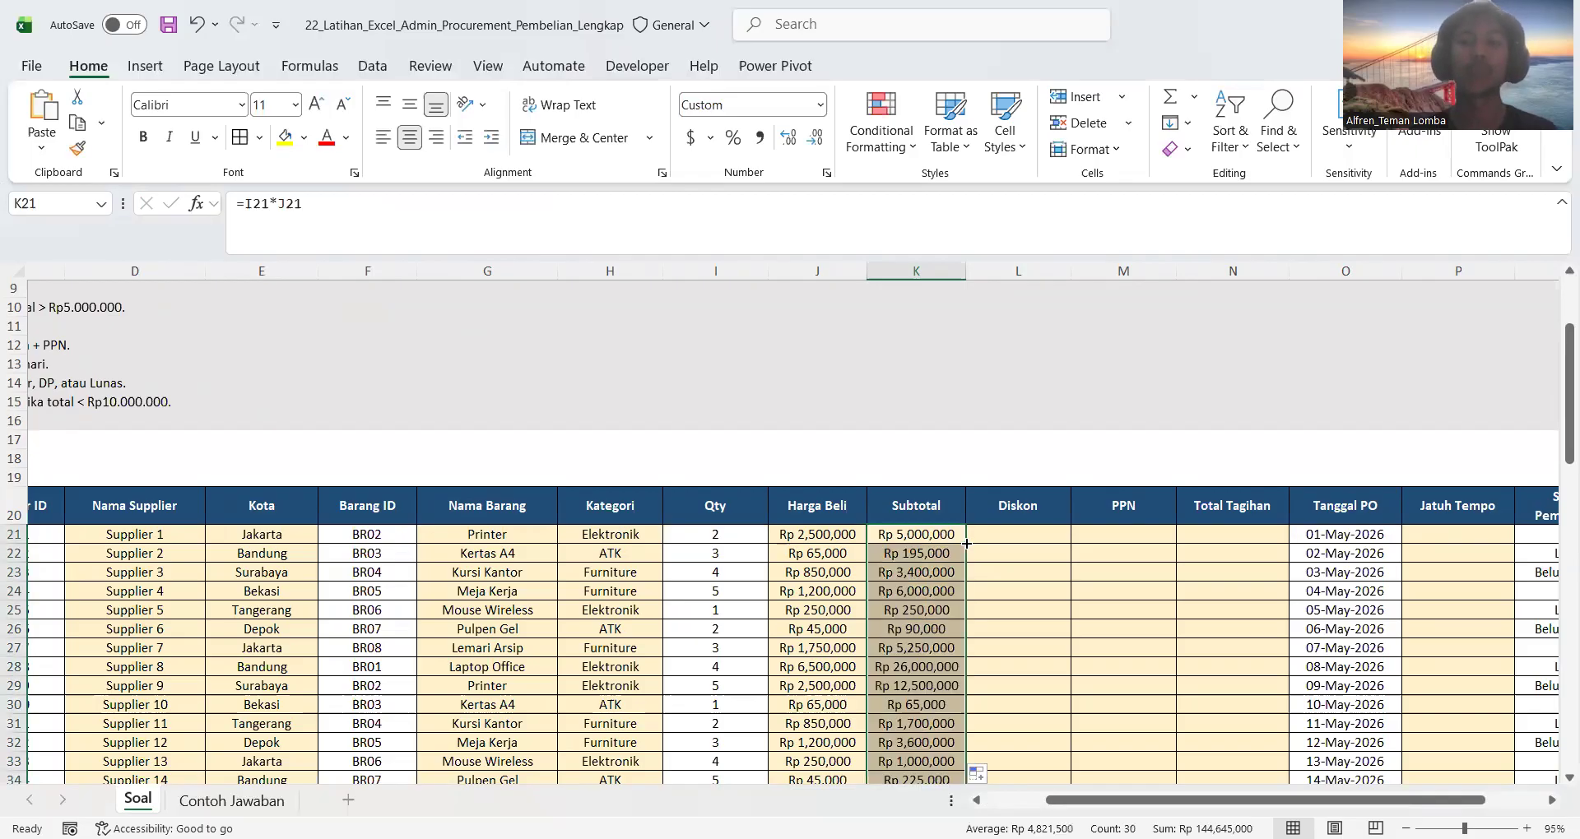
# - Select the first Diskon cell, L21, and examine the supplier discount rule in the exercise instructions
pyautogui.click(1000, 533)
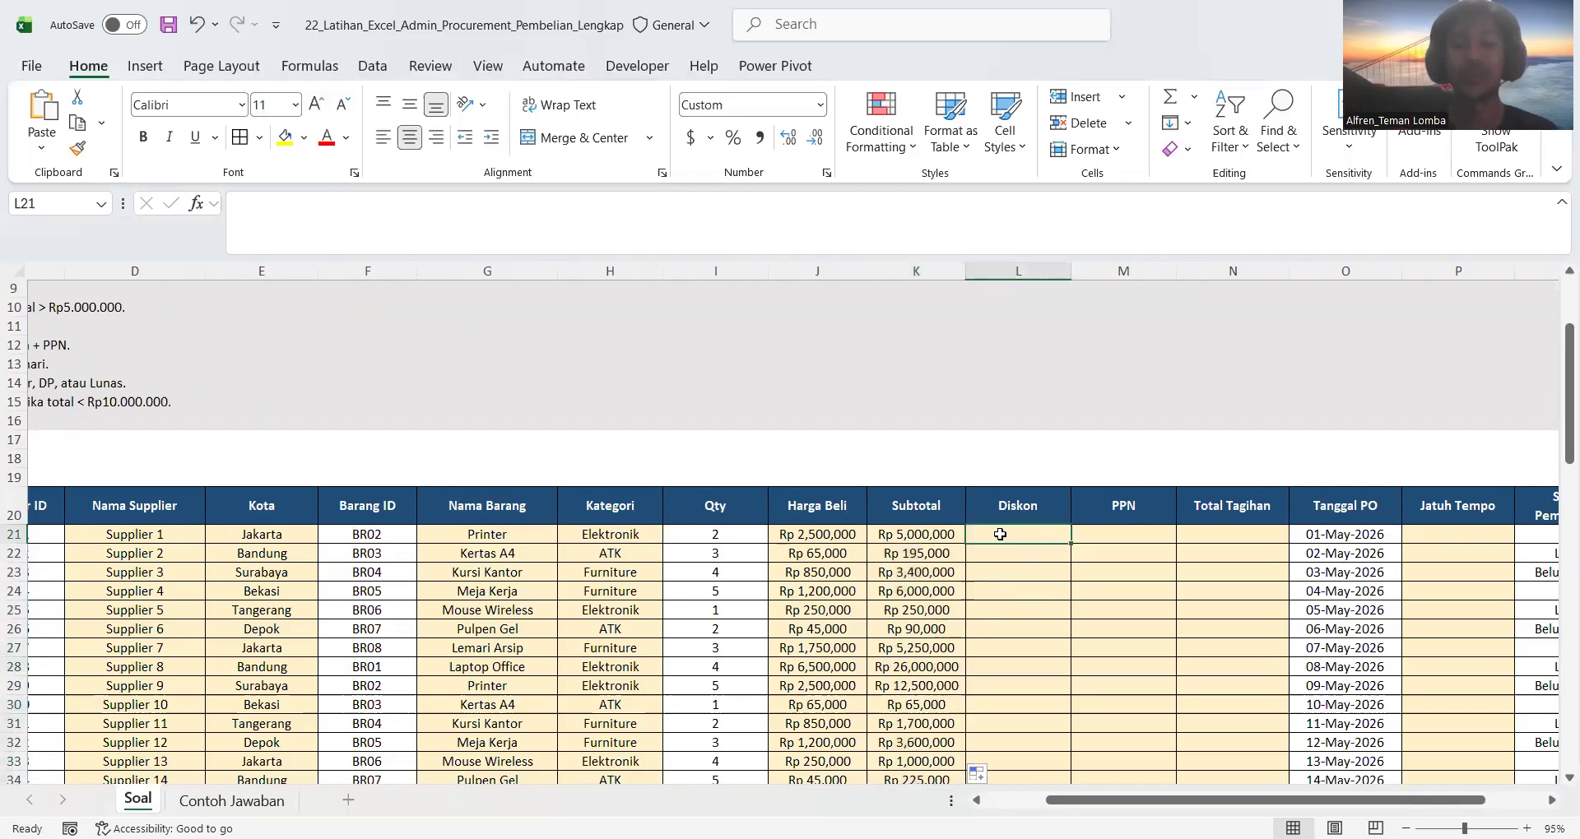
pyautogui.scroll(-1, 1000, 533)
pyautogui.hscroll(1, 1000, 533)
pyautogui.hscroll(-2, 1000, 534)
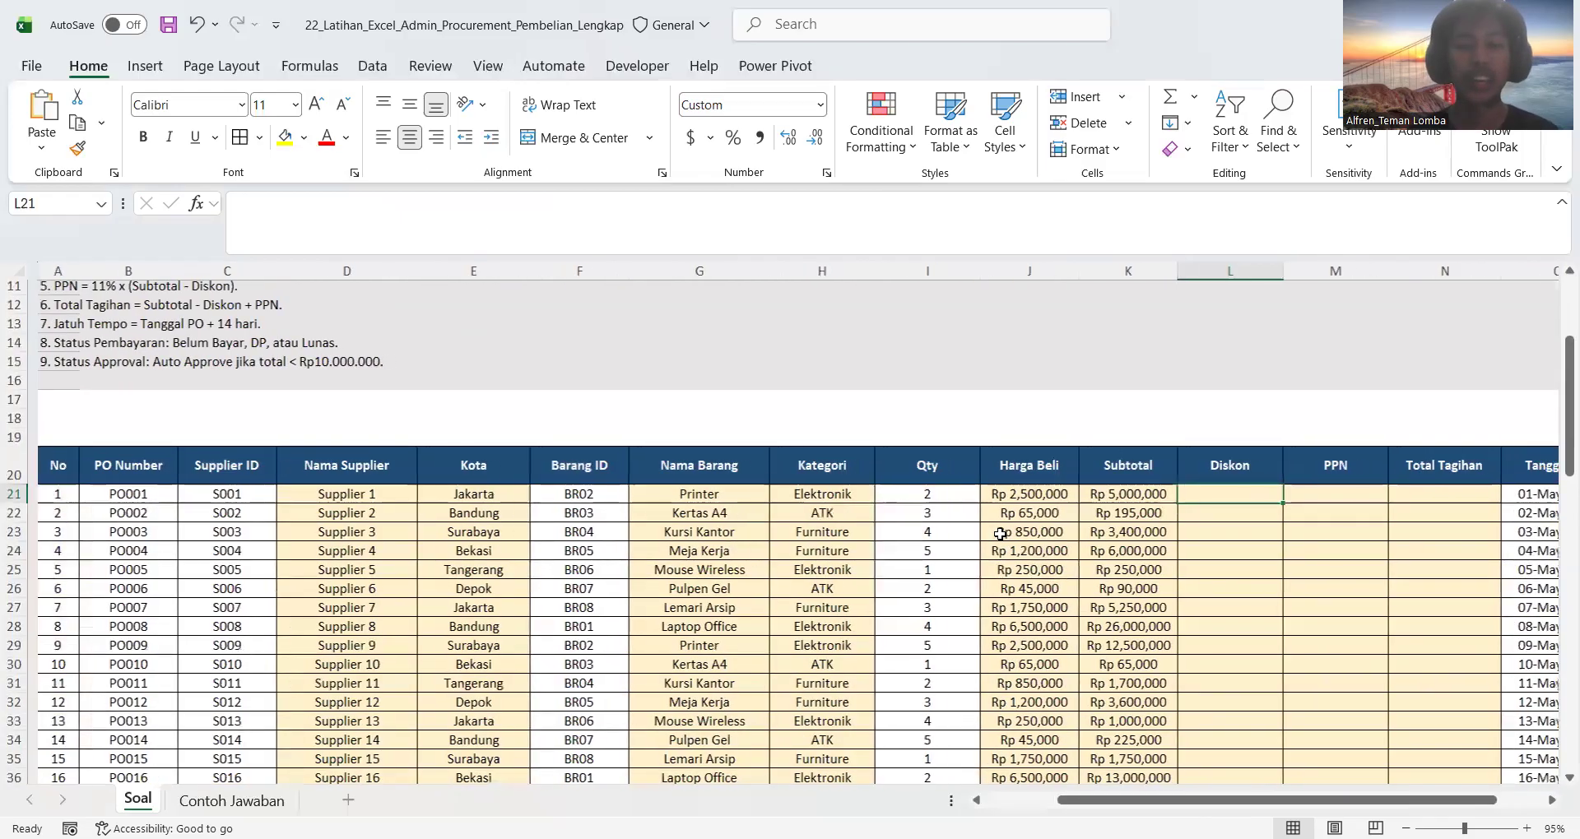
pyautogui.scroll(2, 501, 389)
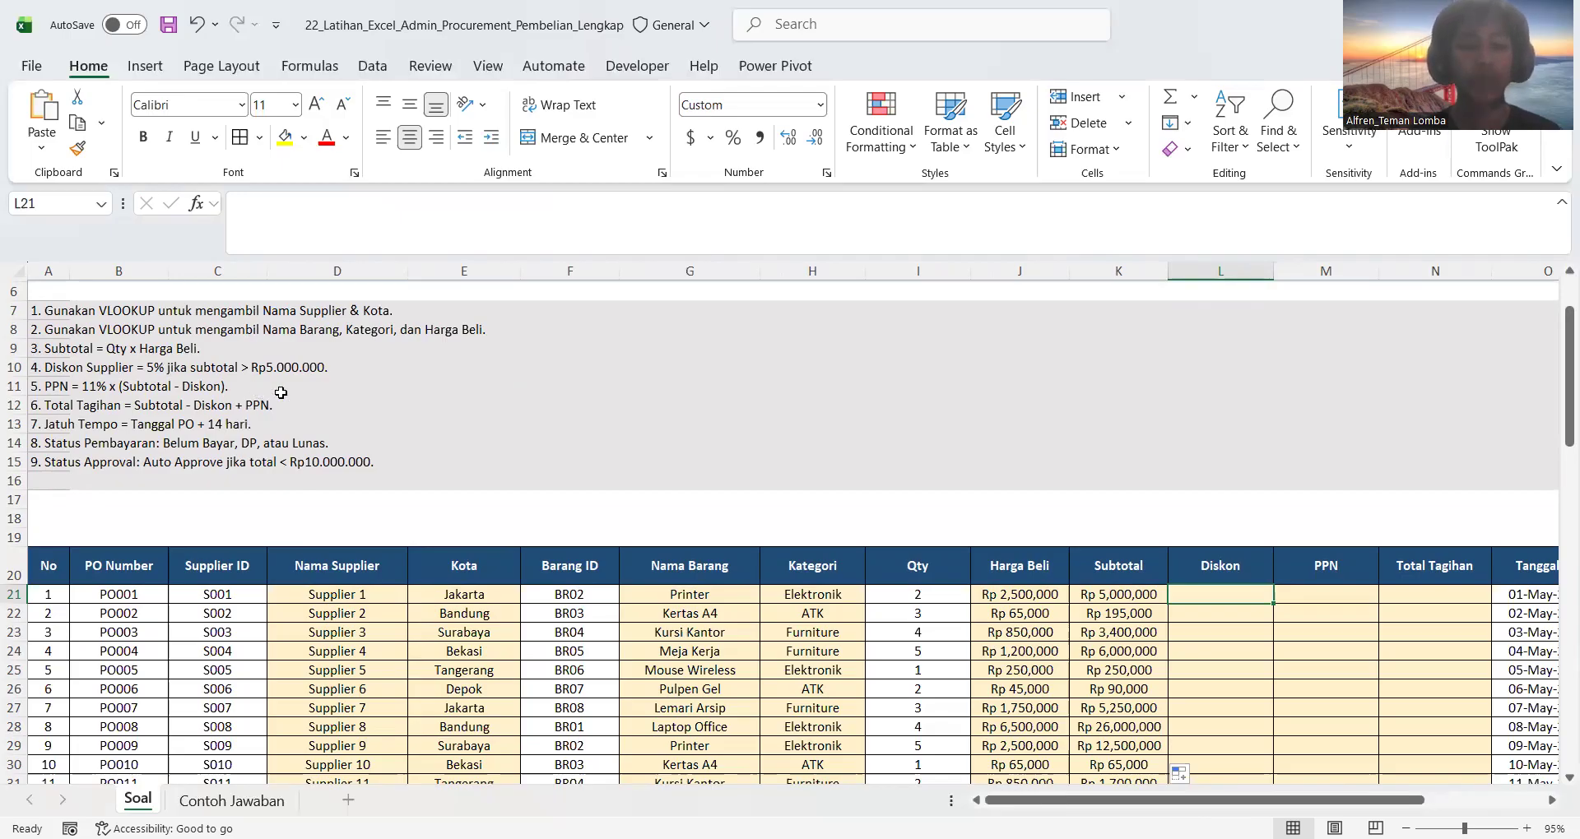
pyautogui.scroll(-3, 748, 614)
pyautogui.hscroll(3, 748, 614)
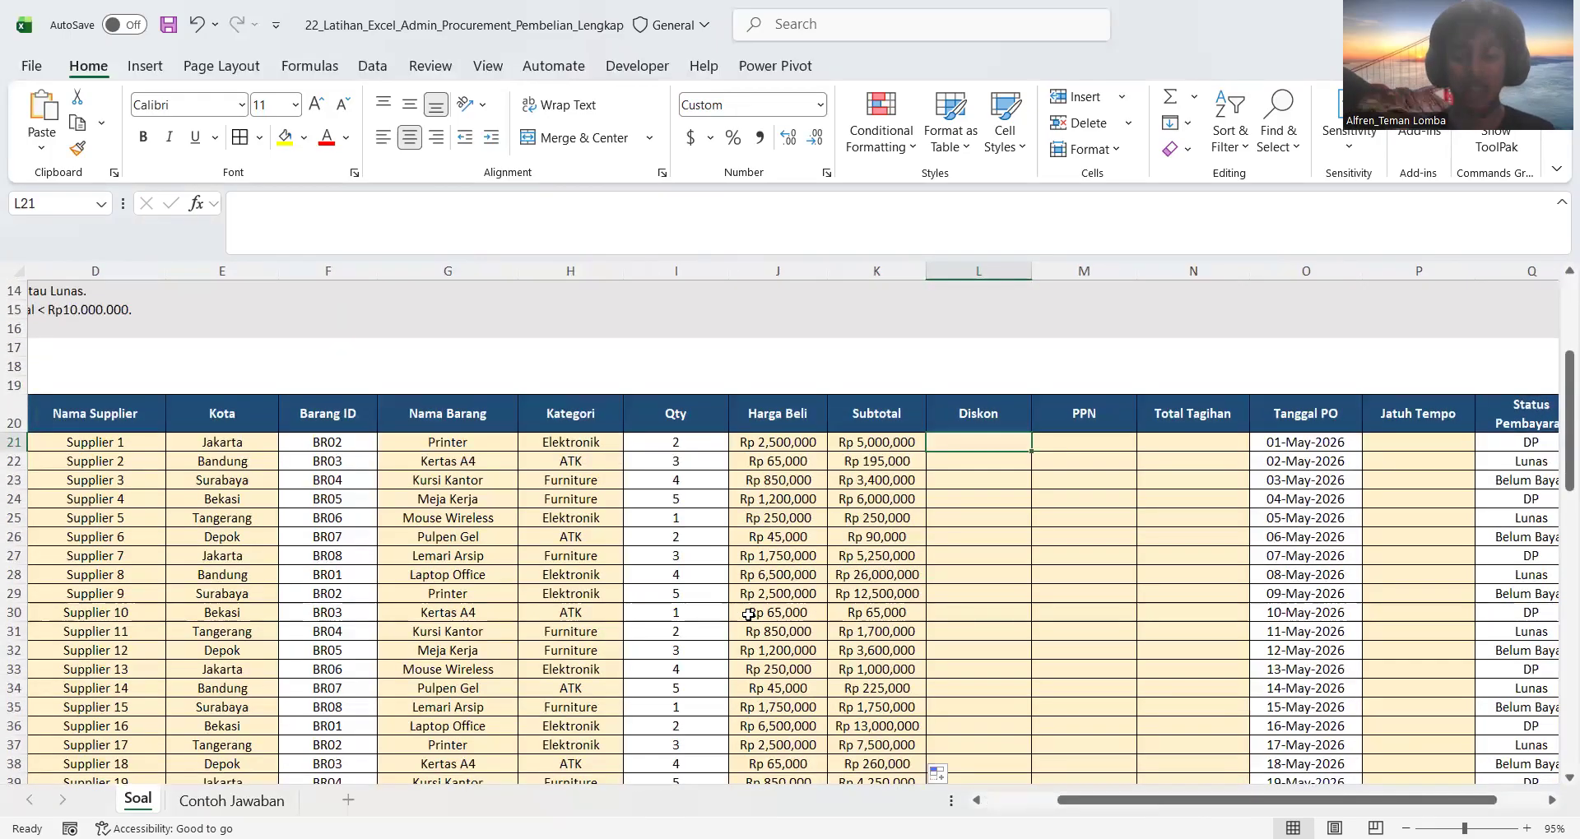
# - Check the Diskon Supplier rule in the instructions and enter =IF(K21>5000000,5%*K21,0) in the first Diskon cell, L21
pyautogui.scroll(4, 748, 614)
pyautogui.hscroll(-3, 748, 614)
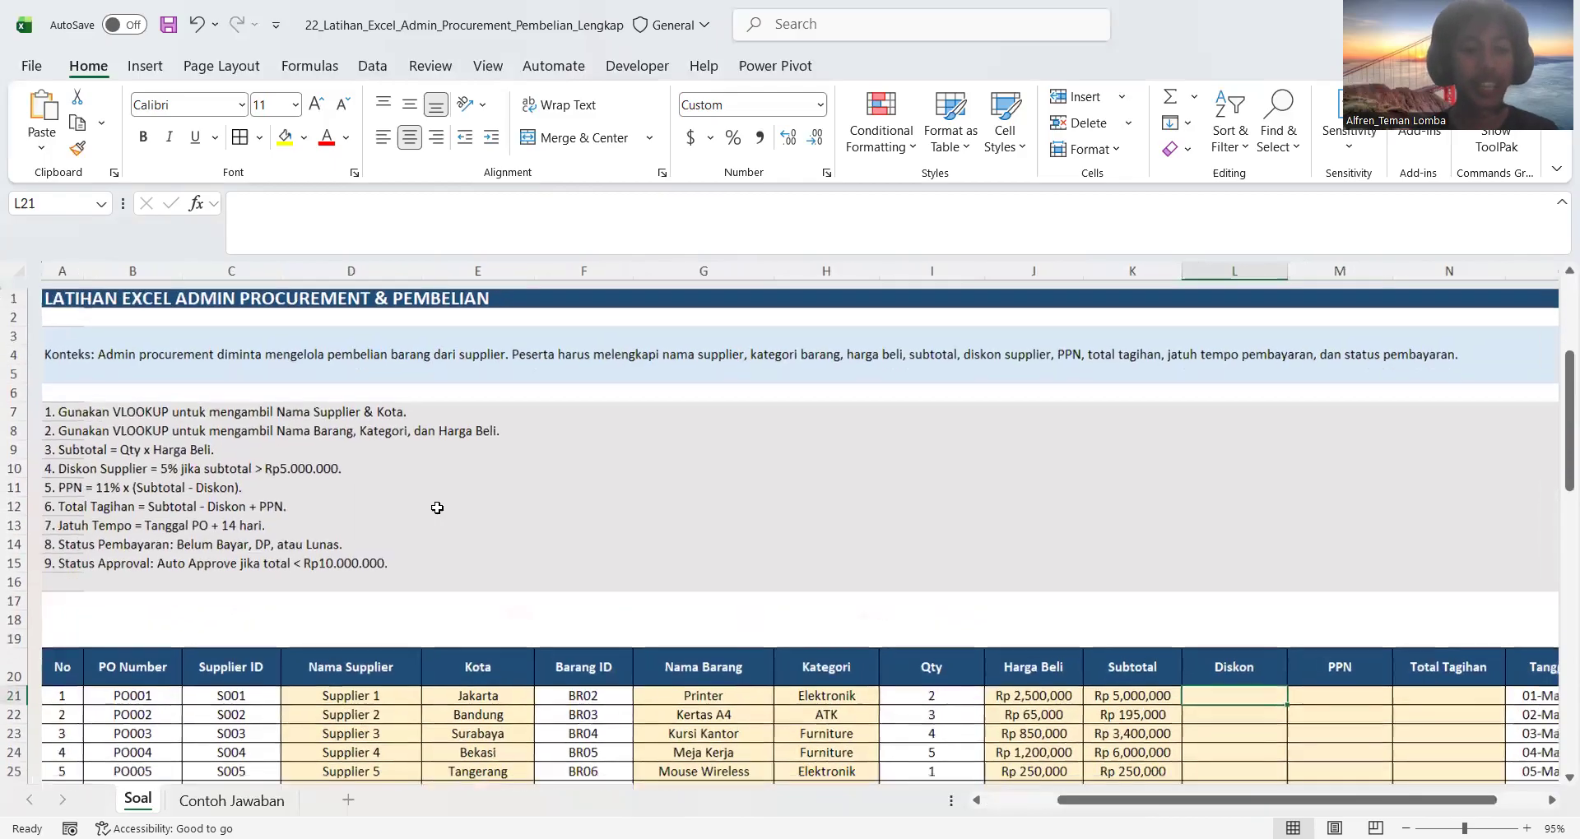
pyautogui.hscroll(2, 977, 601)
pyautogui.scroll(-2, 977, 601)
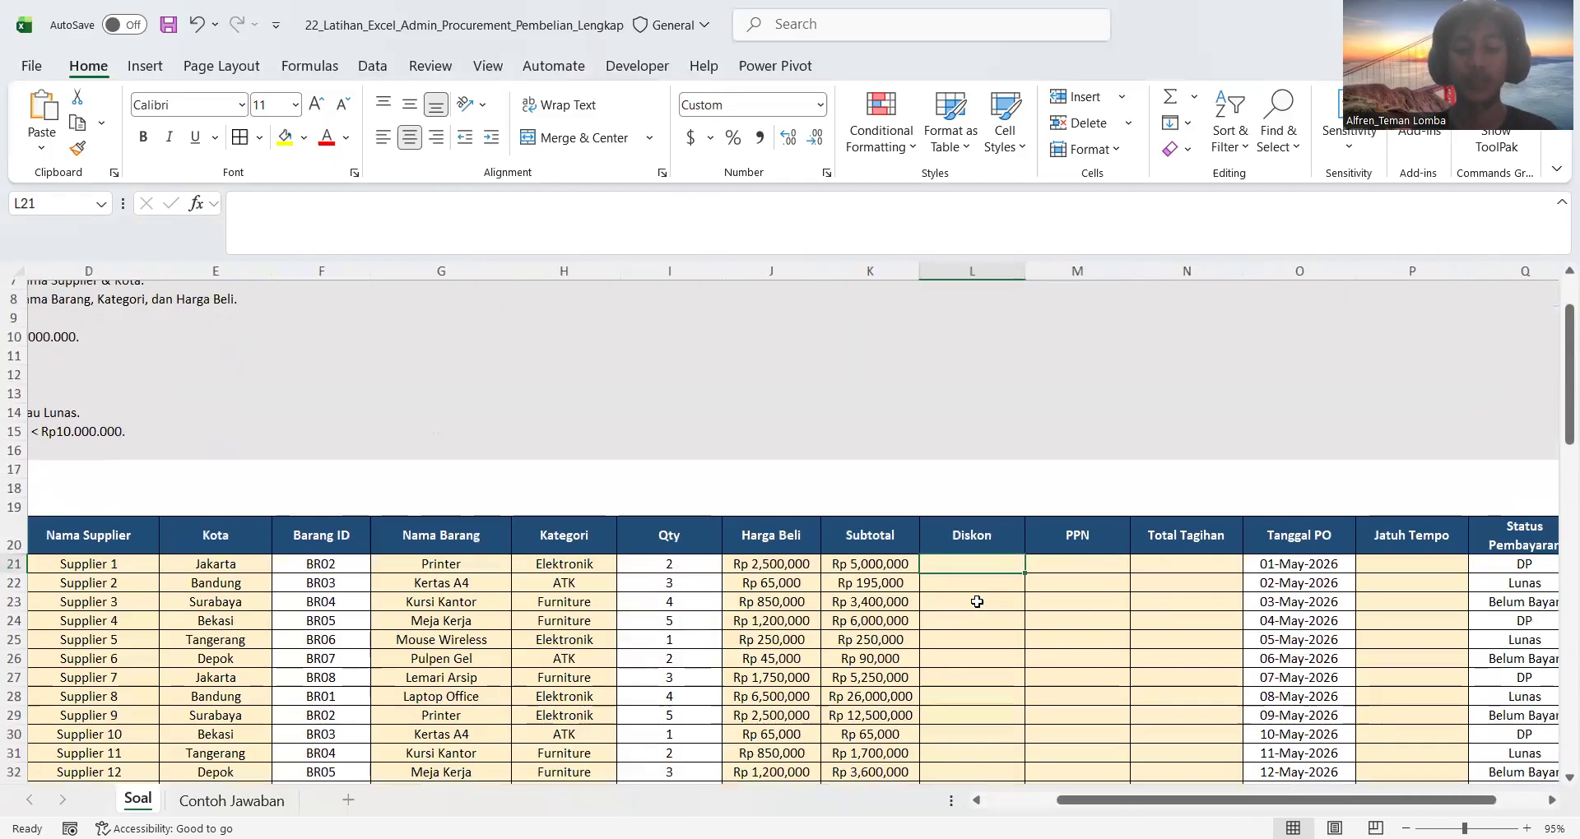
pyautogui.write('=')
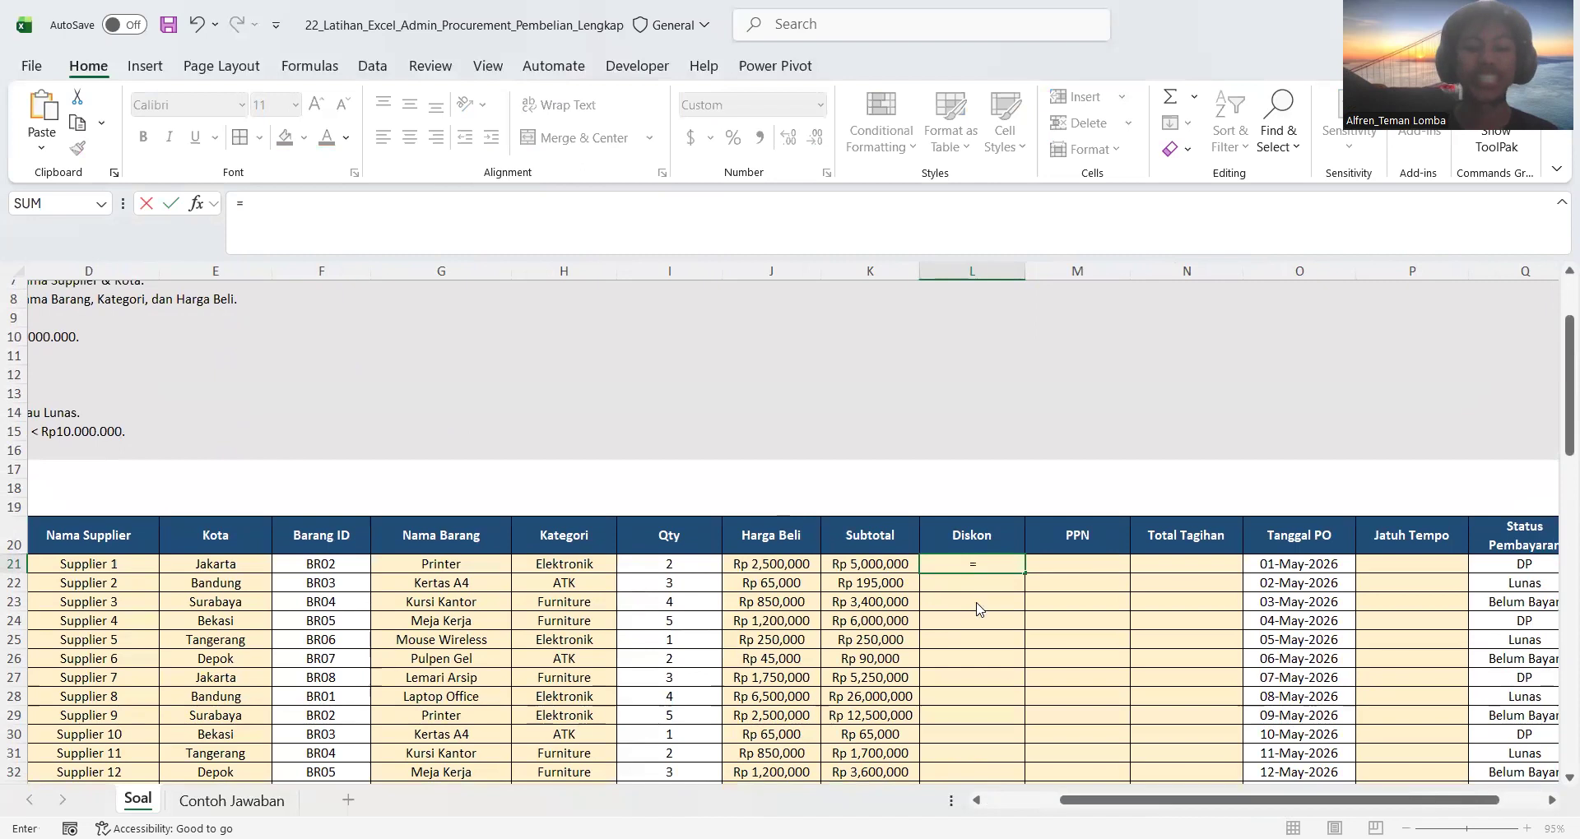
pyautogui.write('IF(')
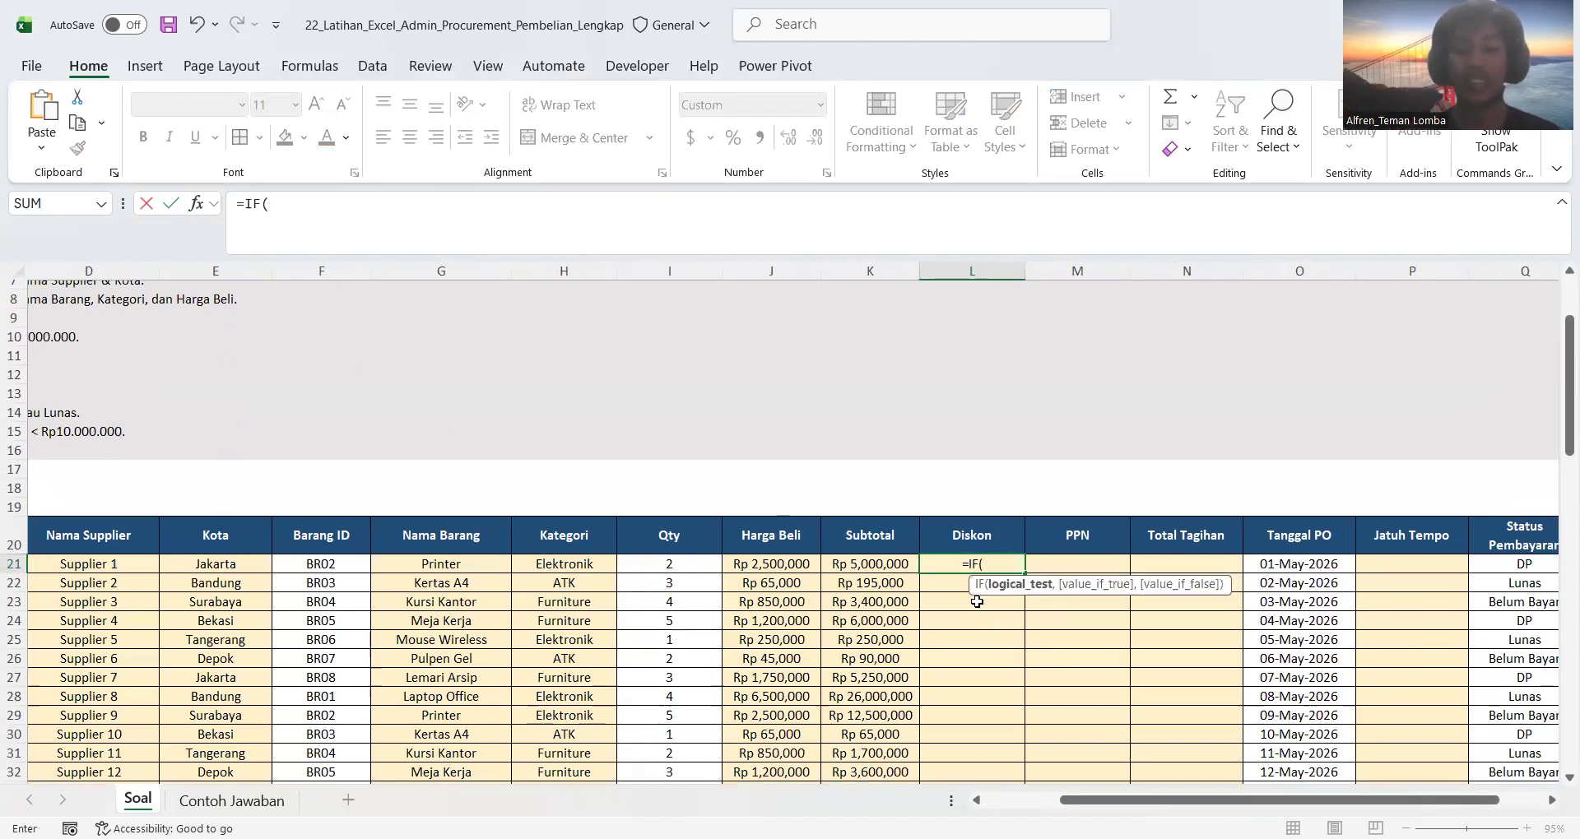
pyautogui.click(875, 562)
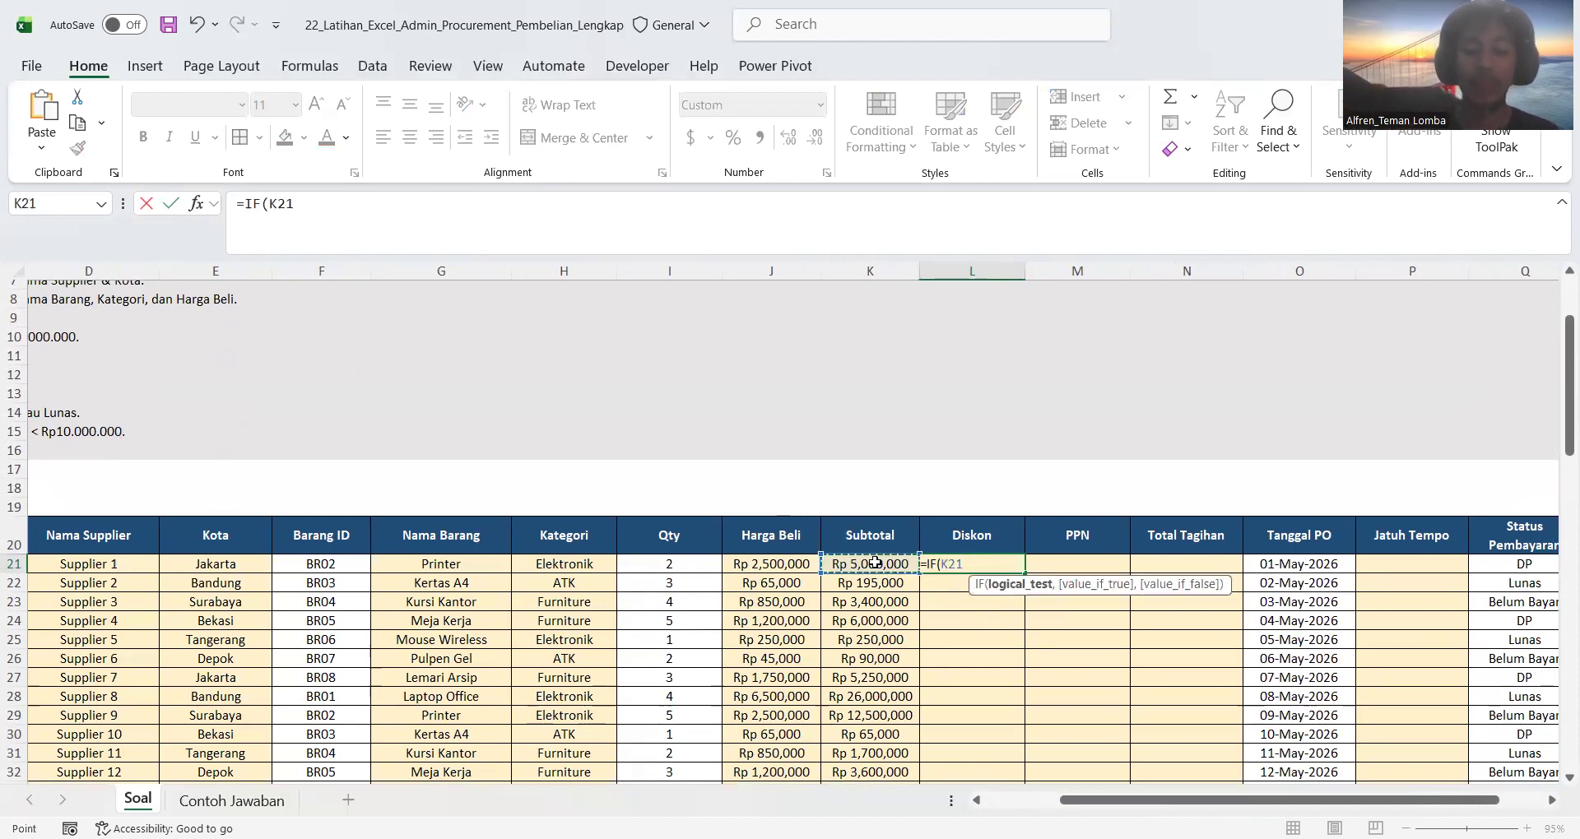
pyautogui.write('>5')
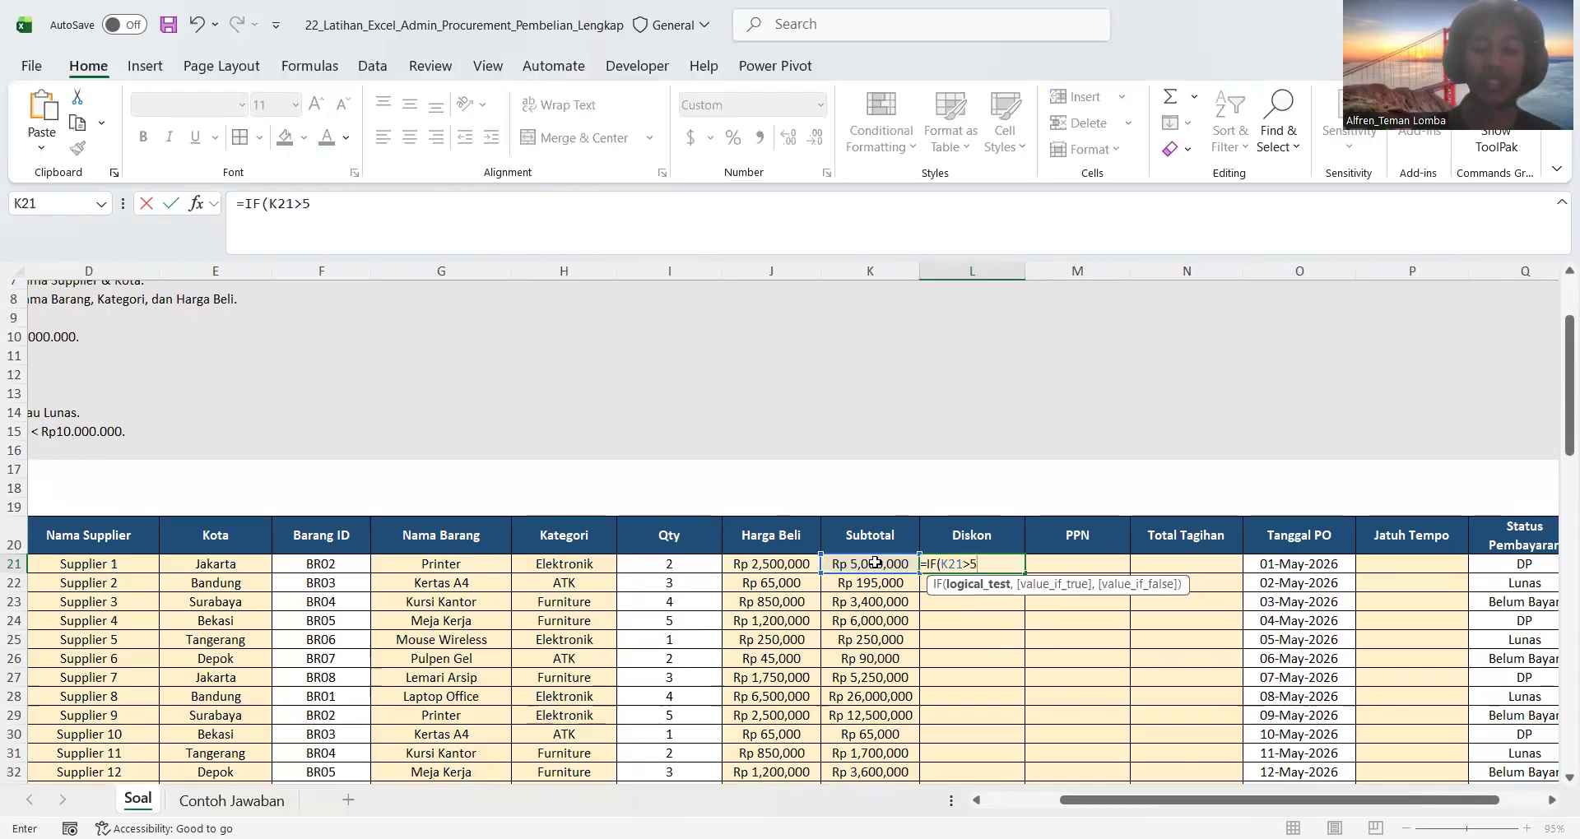
pyautogui.write('0000000,5%*')
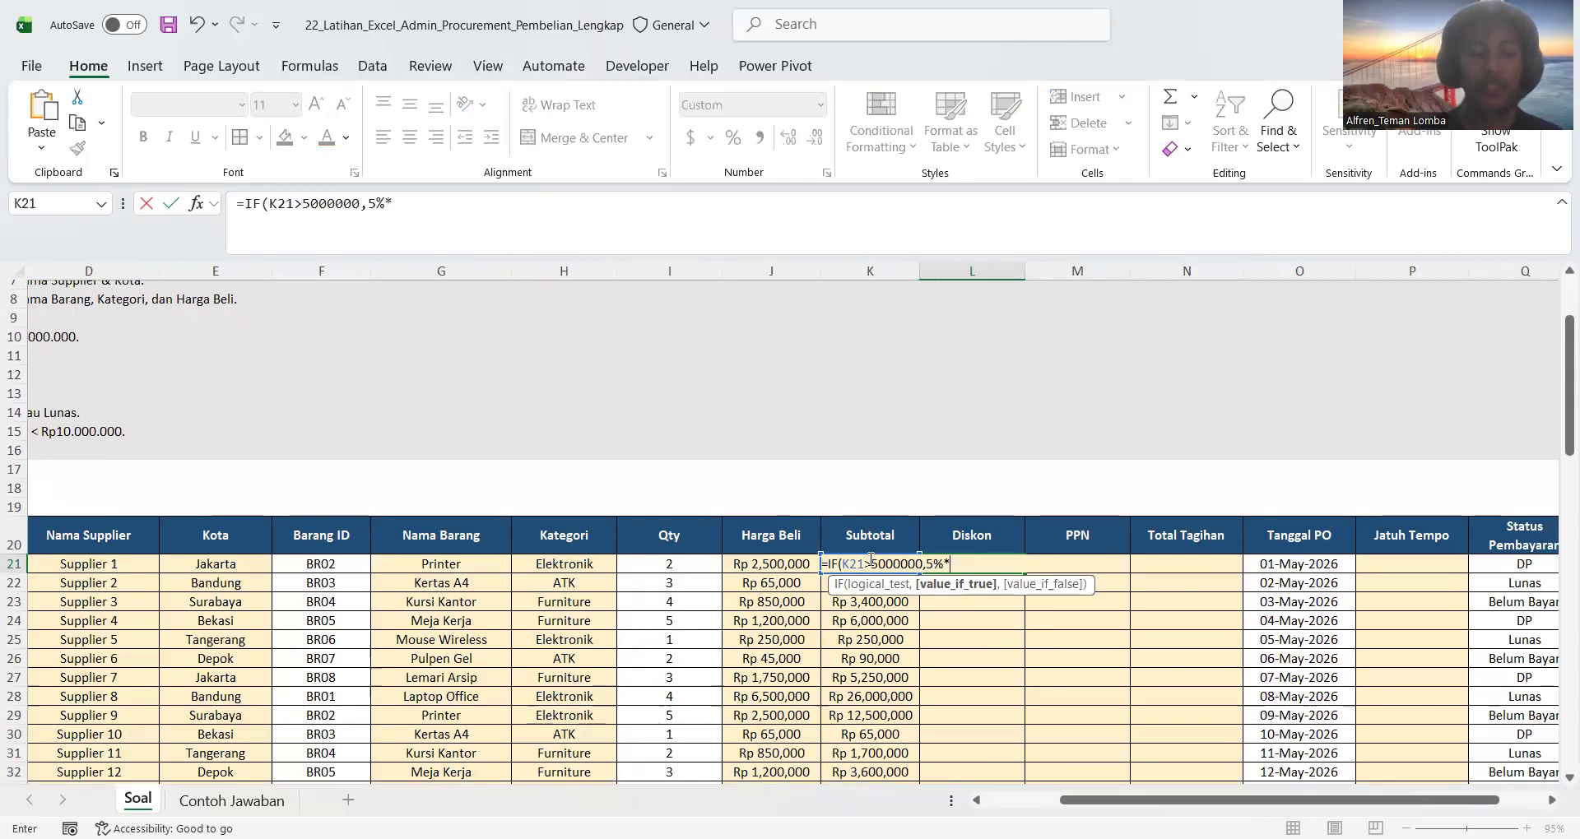
pyautogui.write('K21,')
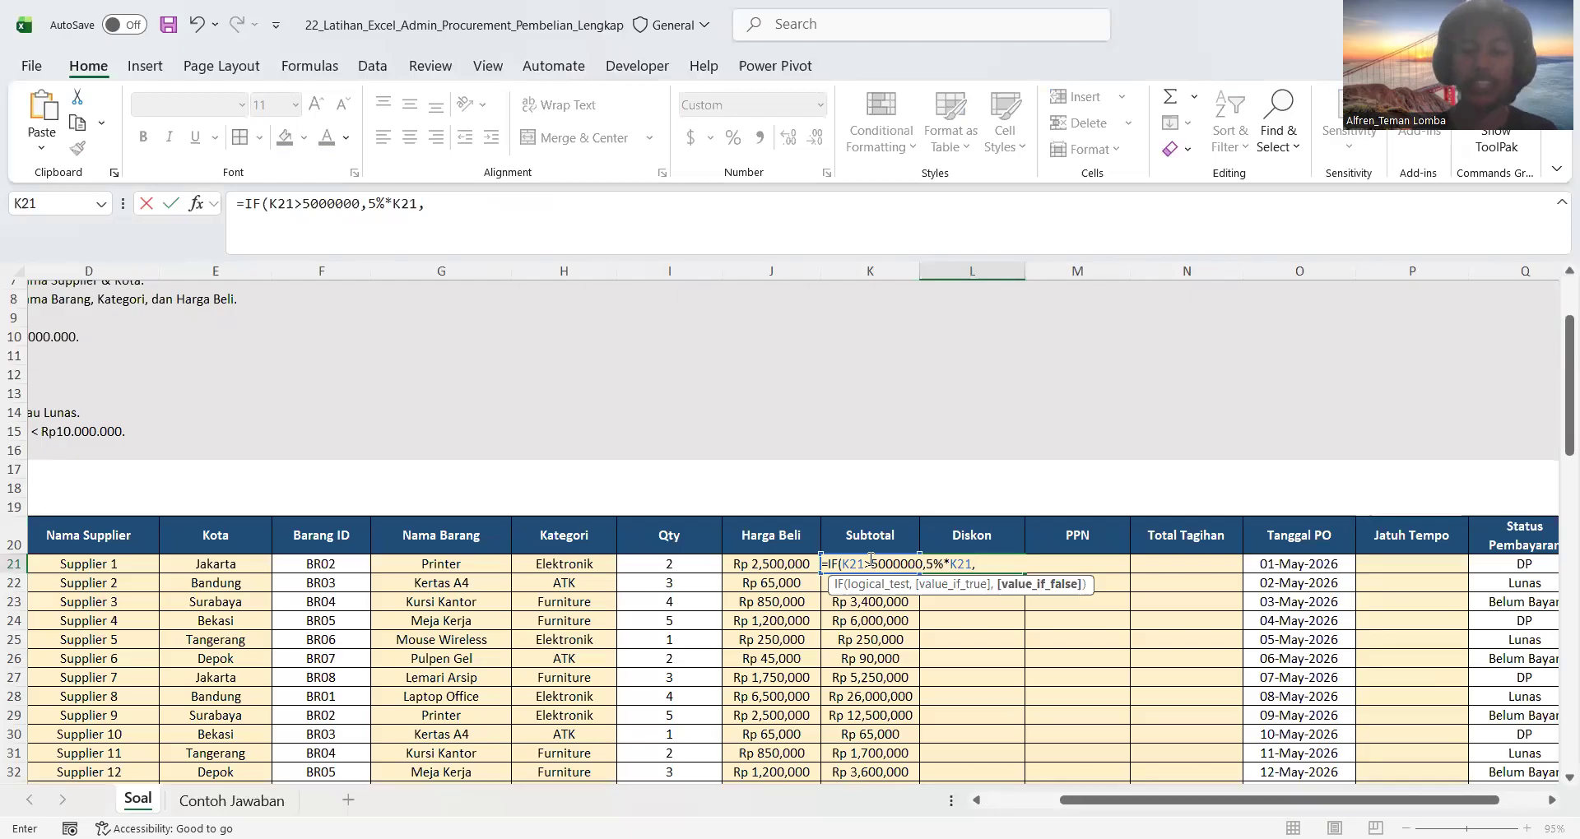
pyautogui.write('0)')
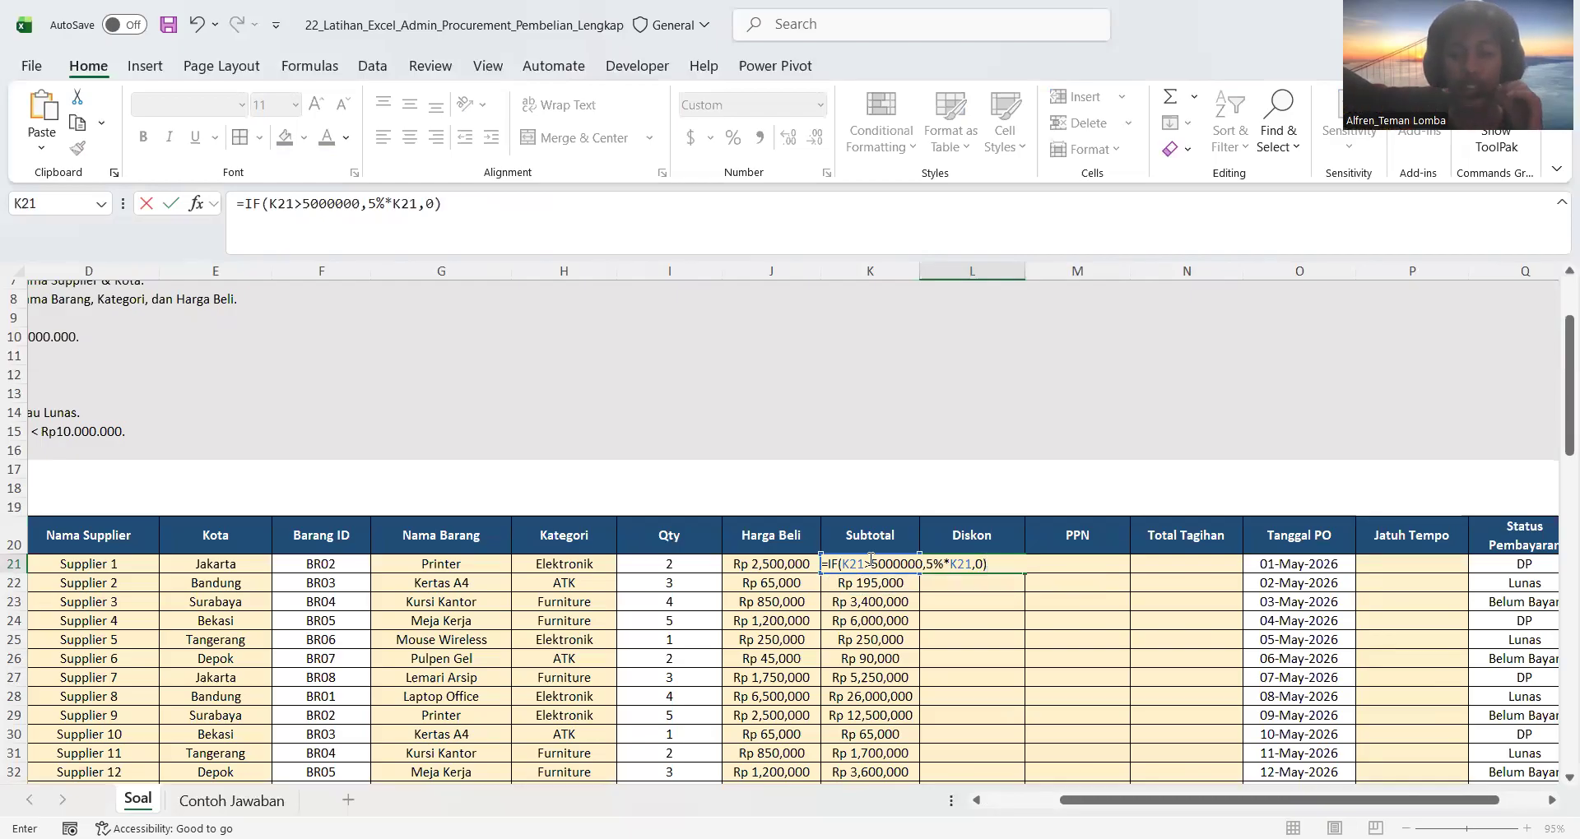
pyautogui.press('Return')
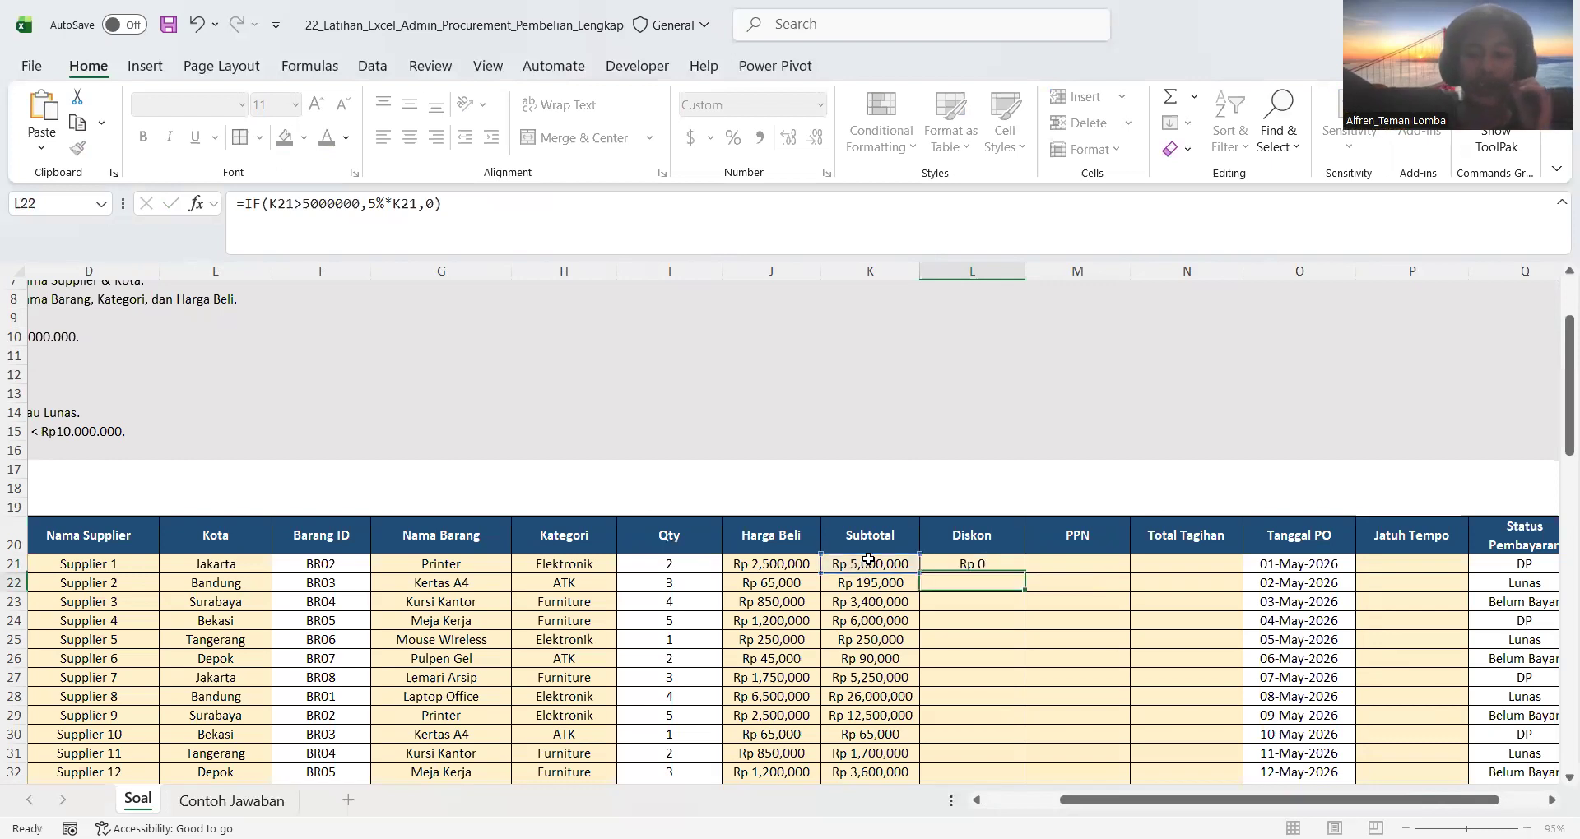
# - Fill the L21 IF formula down the Diskon column to the last purchase order row and check the first row's Subtotal against the discount rule
pyautogui.click(967, 566)
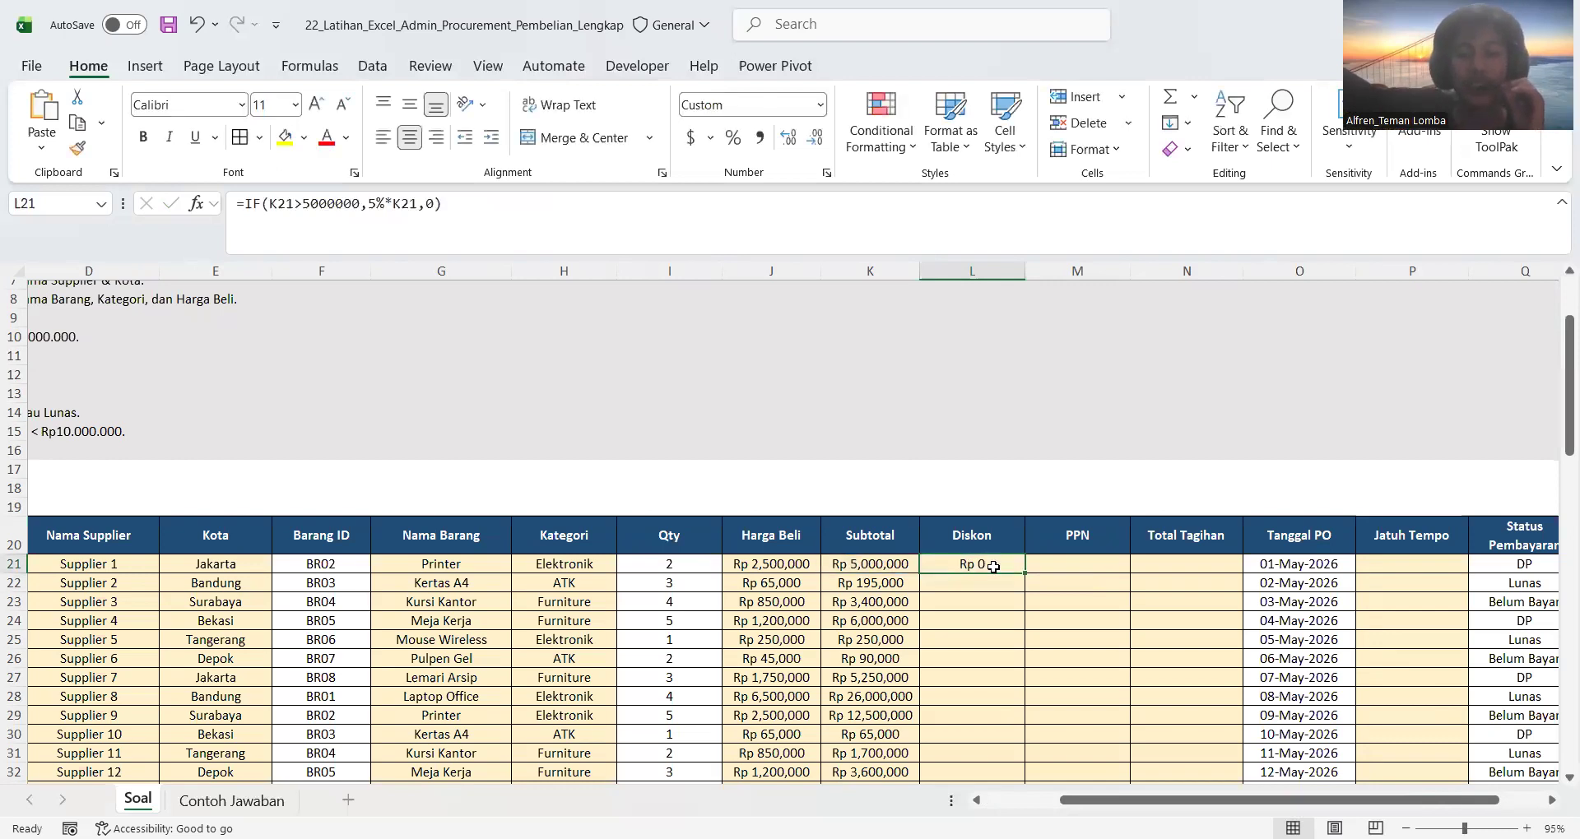
pyautogui.doubleClick(1025, 571)
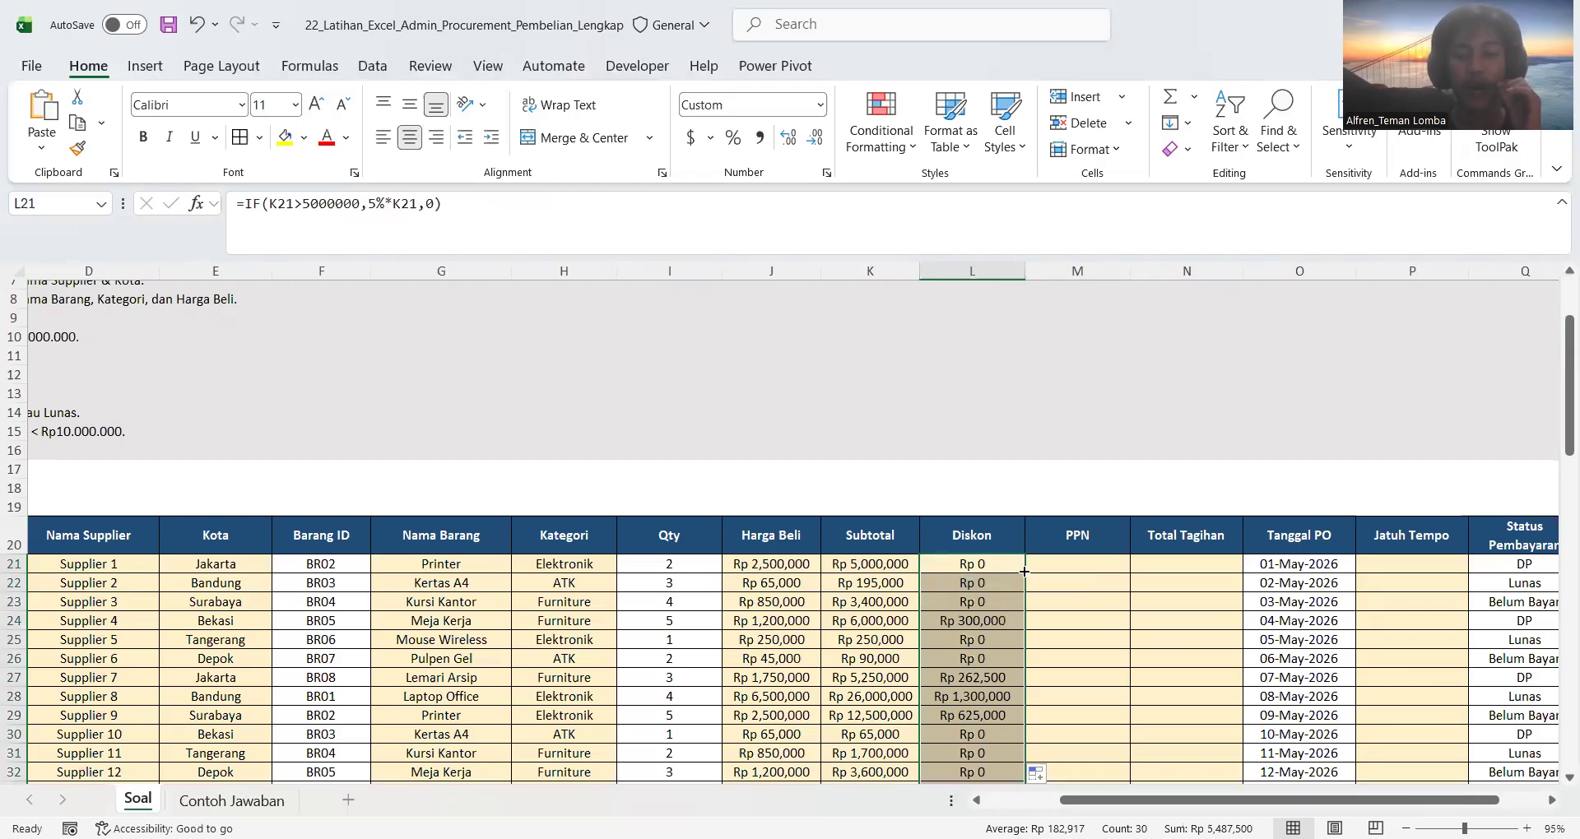
pyautogui.click(976, 568)
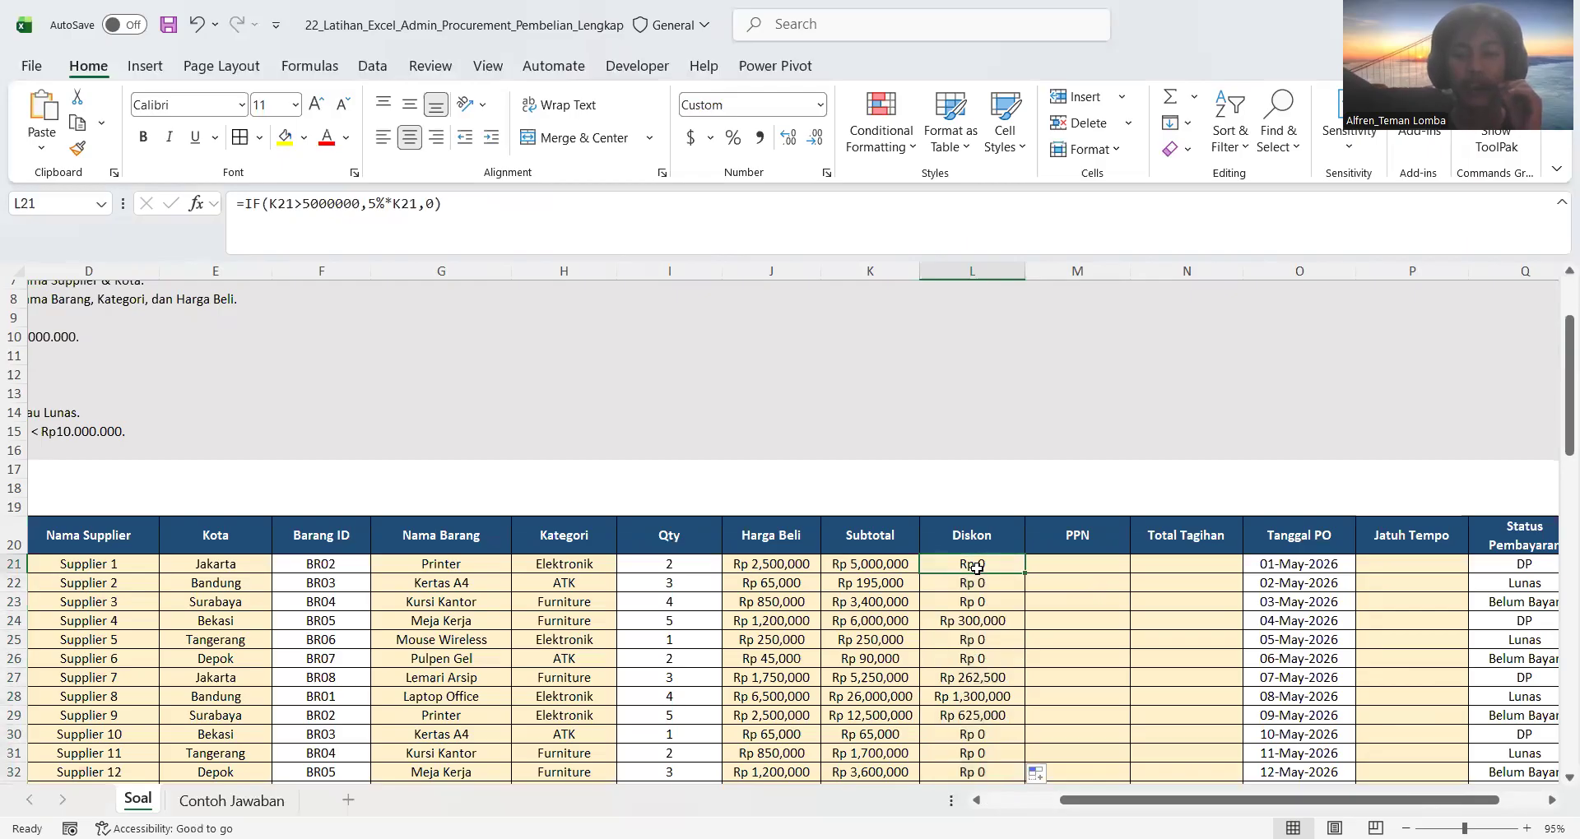
pyautogui.click(905, 566)
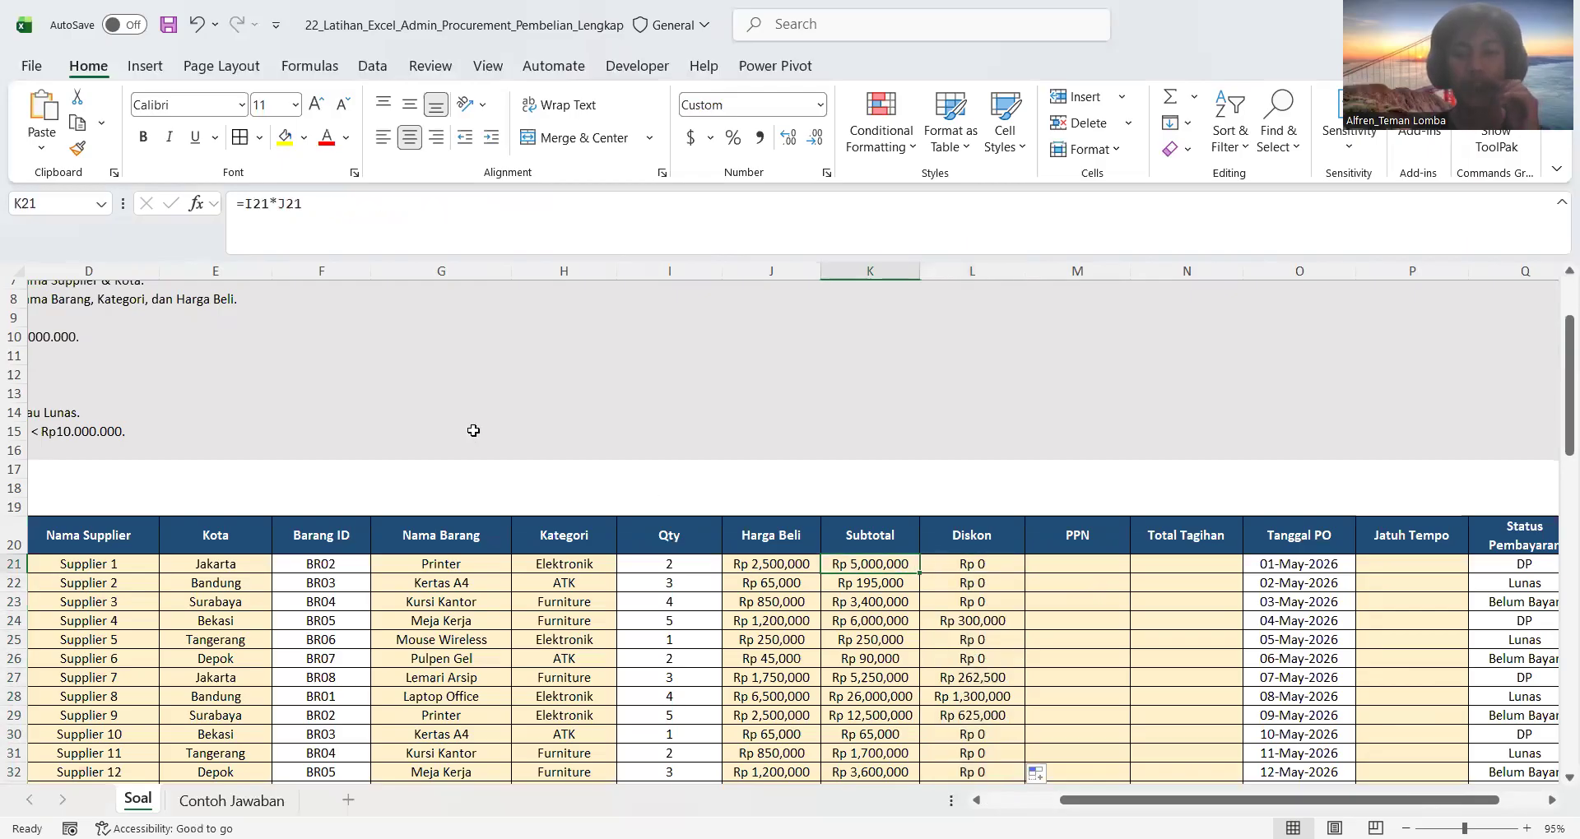
pyautogui.scroll(1, 473, 431)
pyautogui.hscroll(-1, 473, 431)
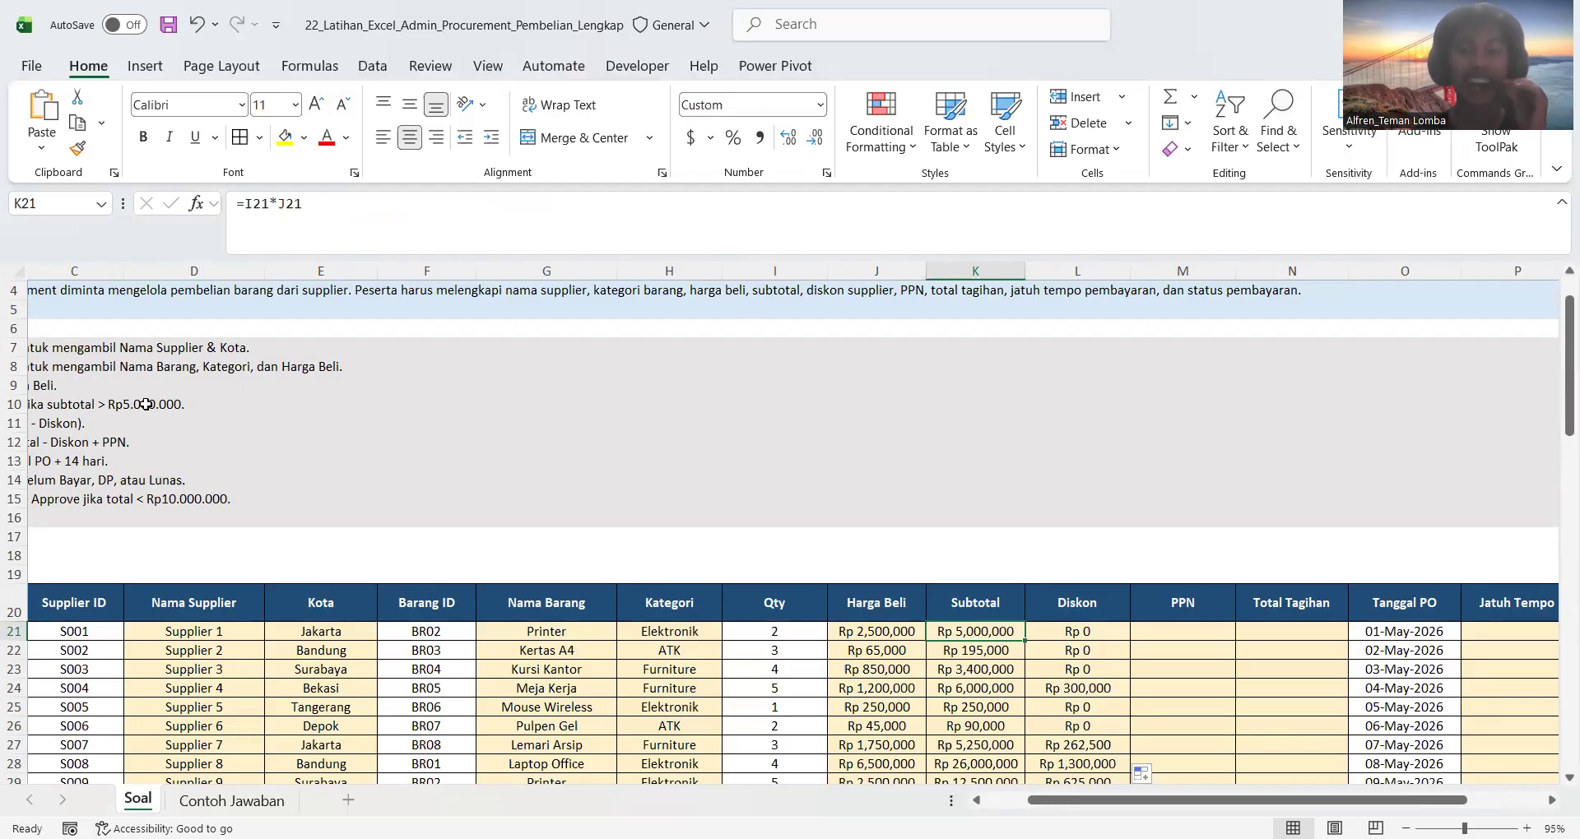
pyautogui.scroll(-1, 342, 512)
pyautogui.hscroll(1, 342, 512)
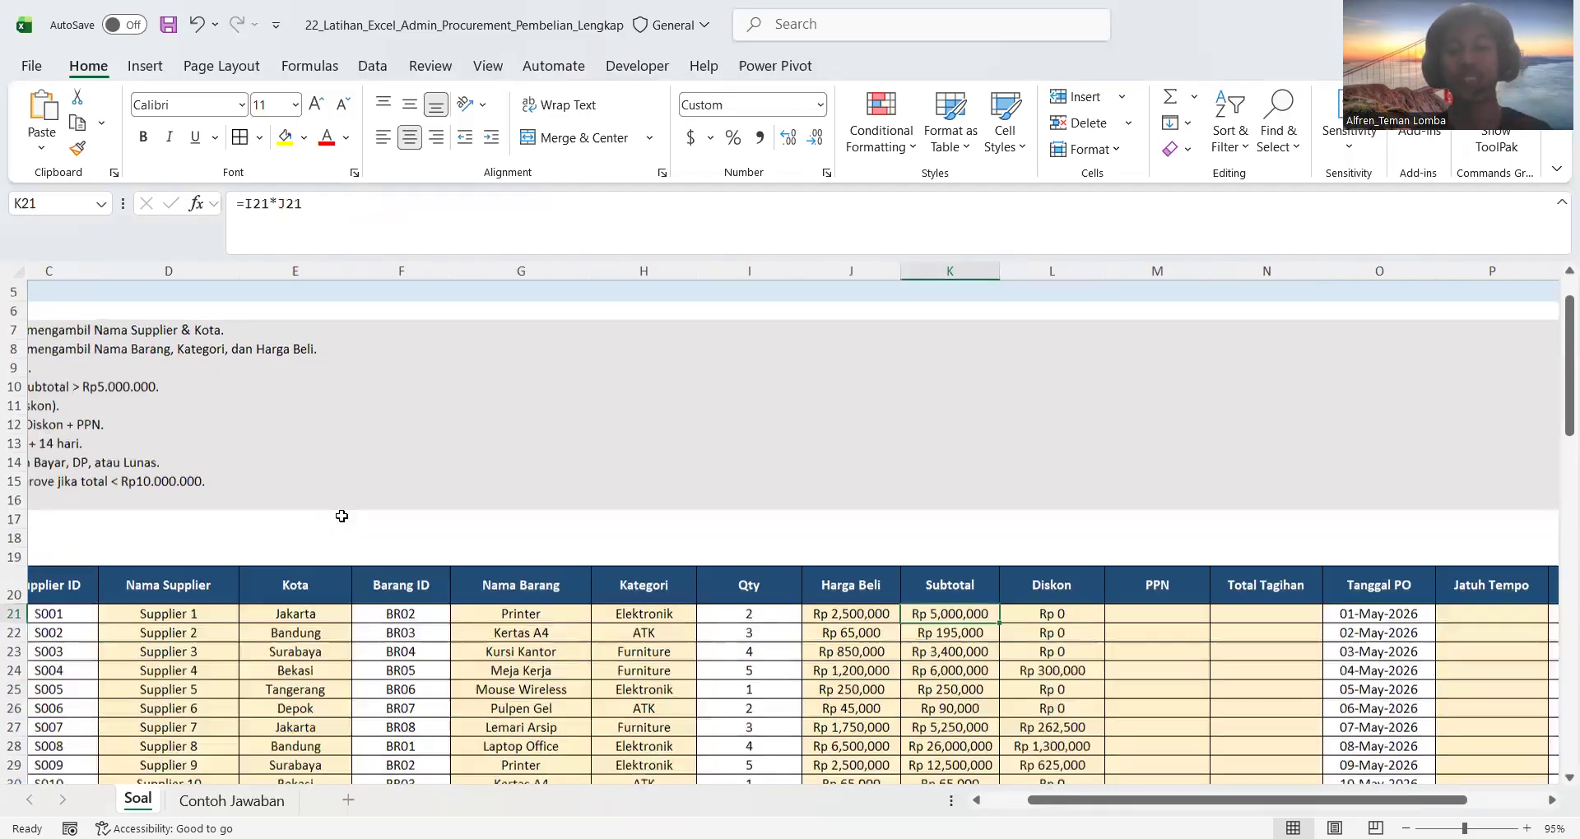
# - Check the PPN rule in the instructions and enter =11%*(K21-L21) in the first PPN cell, M21
pyautogui.click(1092, 585)
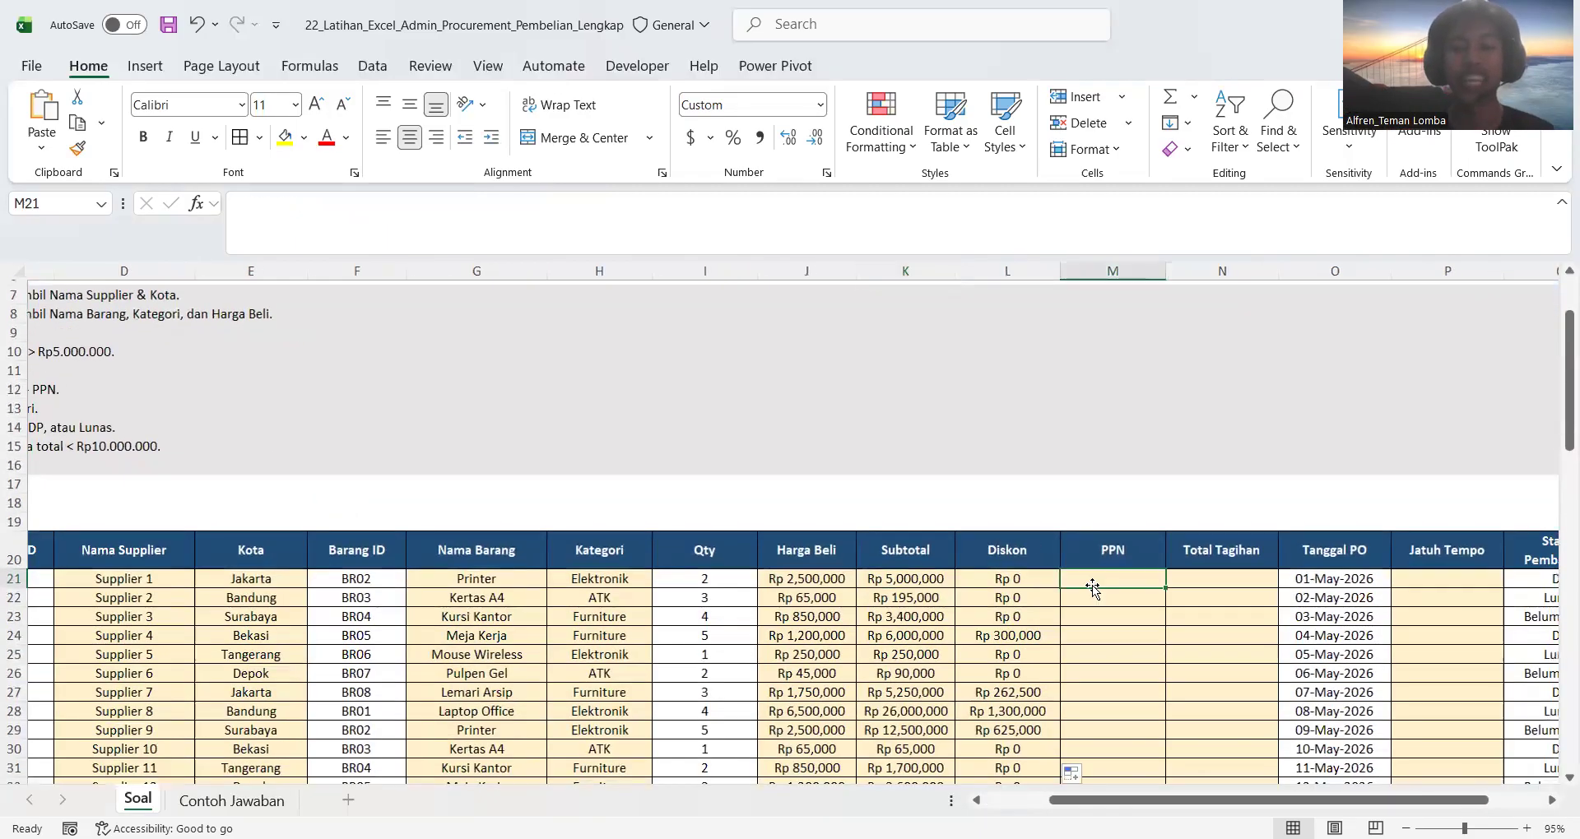
pyautogui.hscroll(-1, 511, 489)
pyautogui.hscroll(-2, 511, 489)
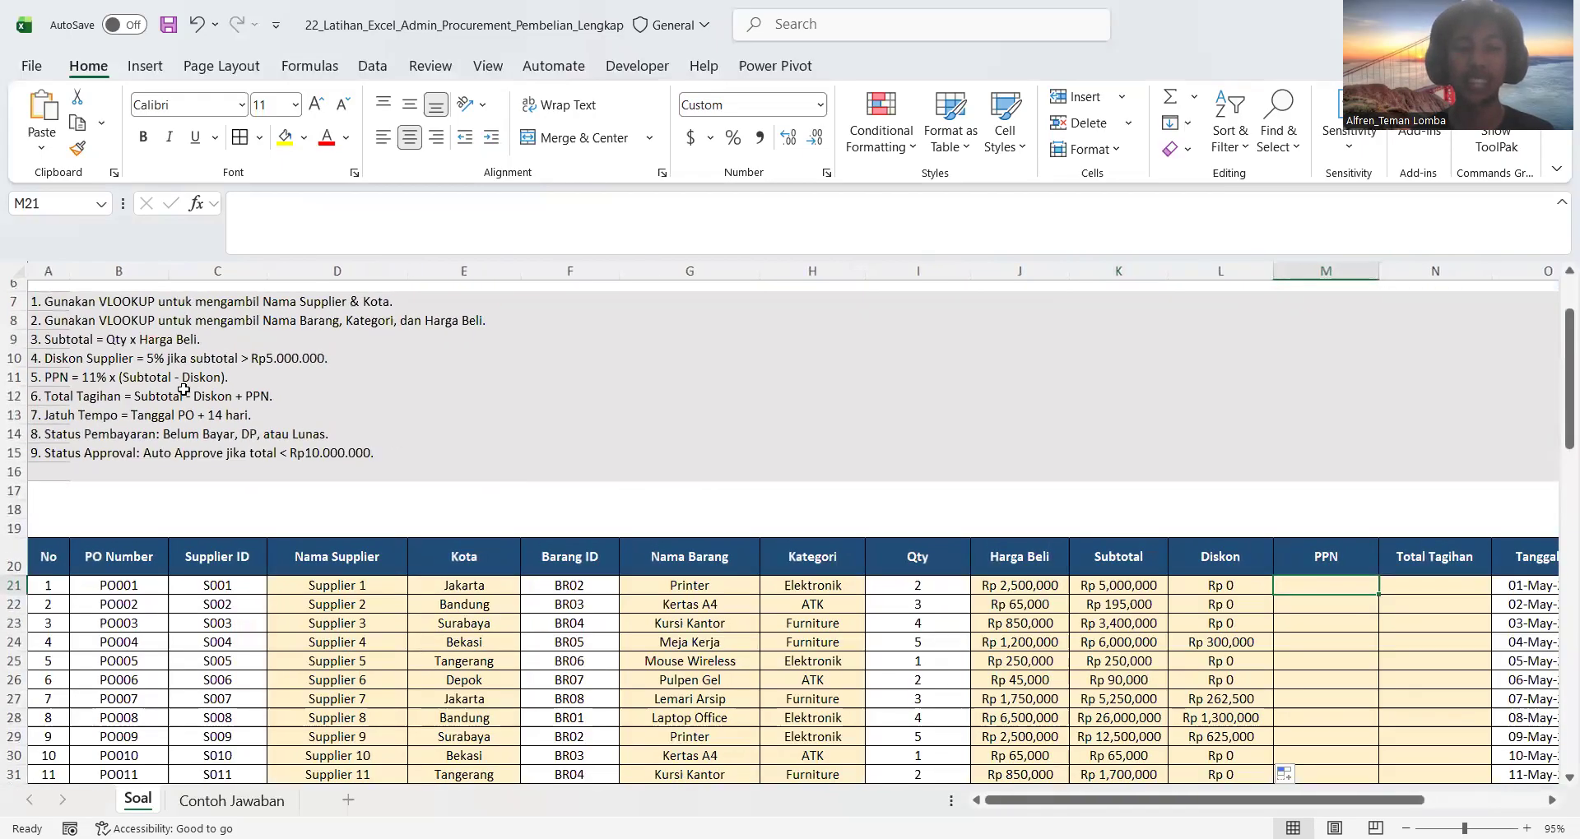
pyautogui.write('=')
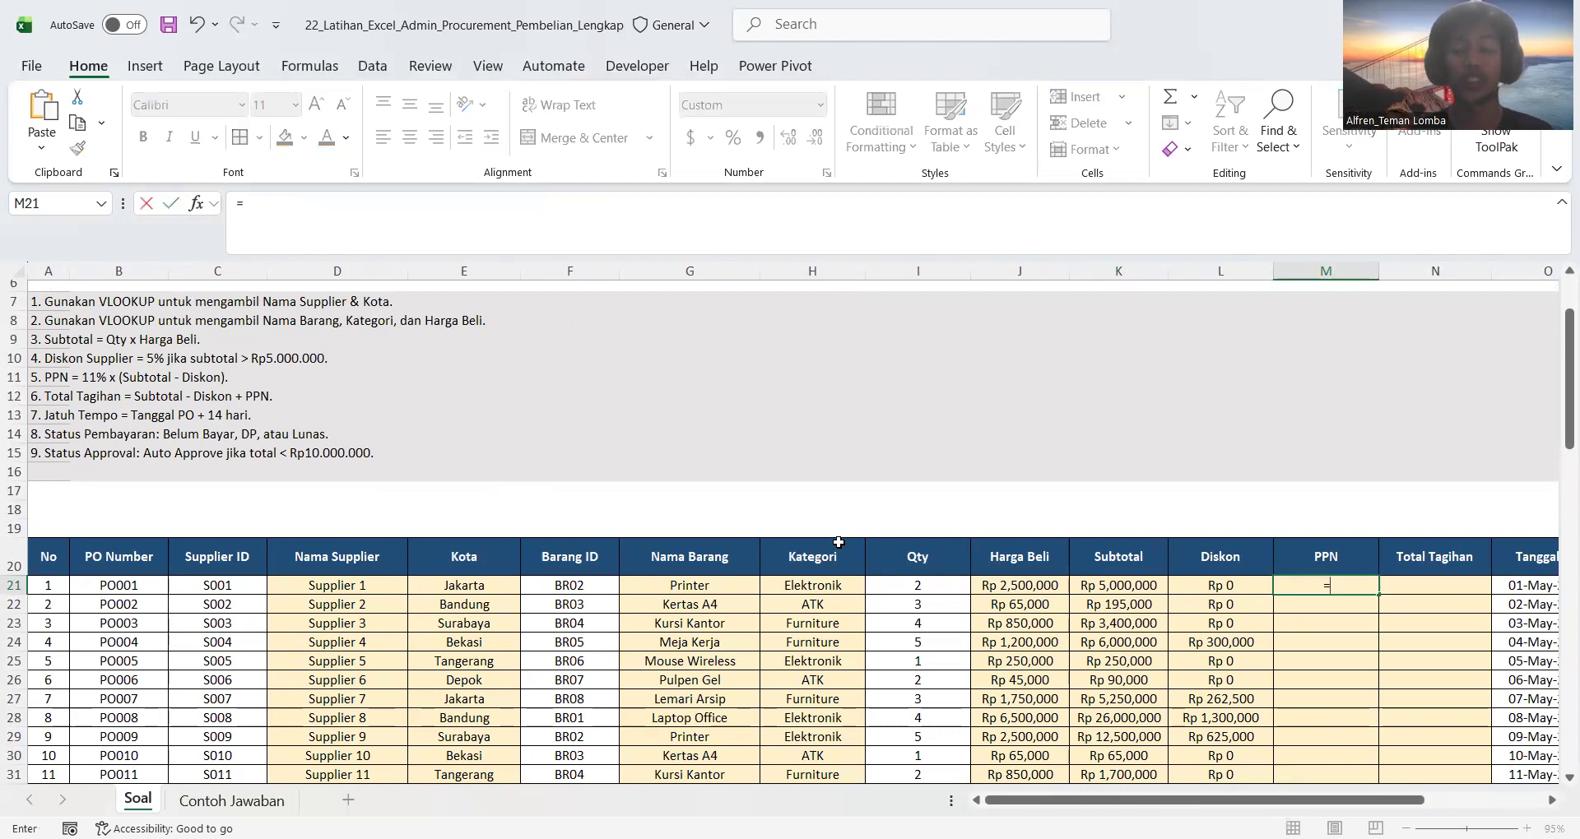
pyautogui.write('11')
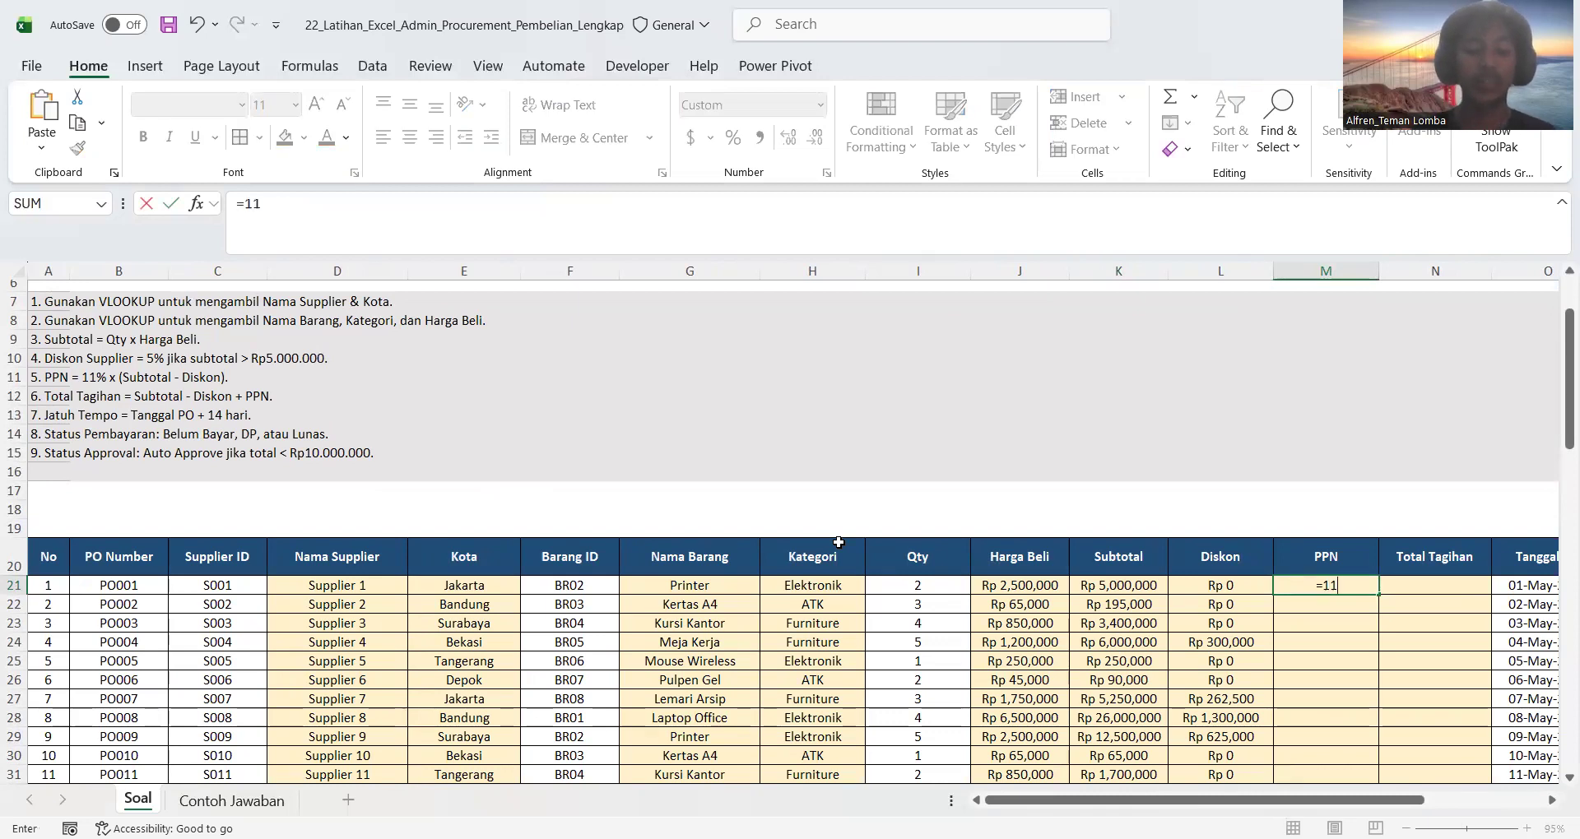
pyautogui.write('%*(')
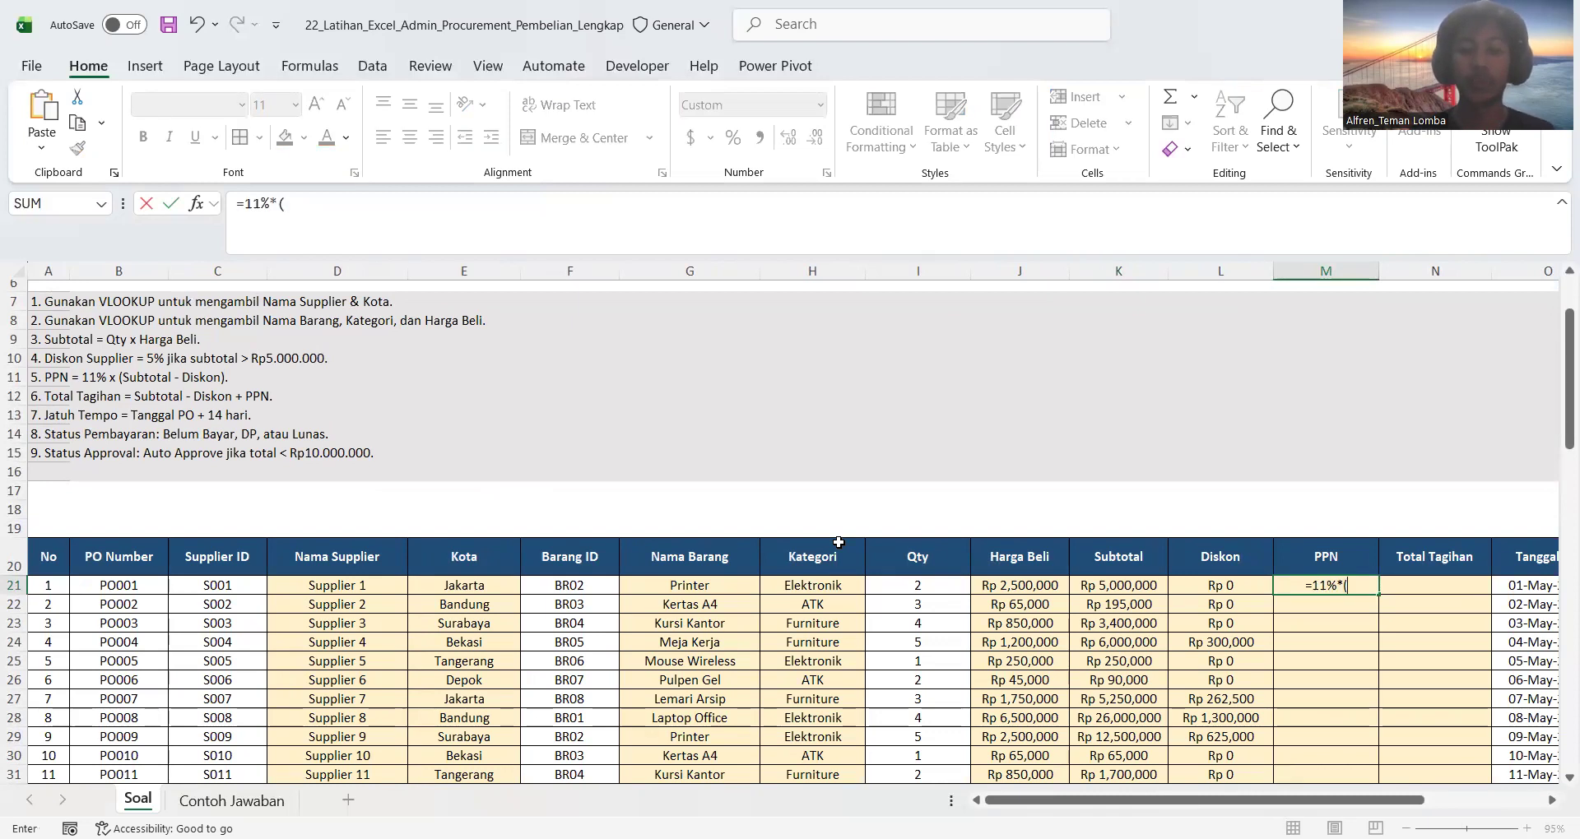
pyautogui.click(1095, 588)
pyautogui.write('-')
pyautogui.click(1206, 584)
pyautogui.write(')')
pyautogui.press('Return')
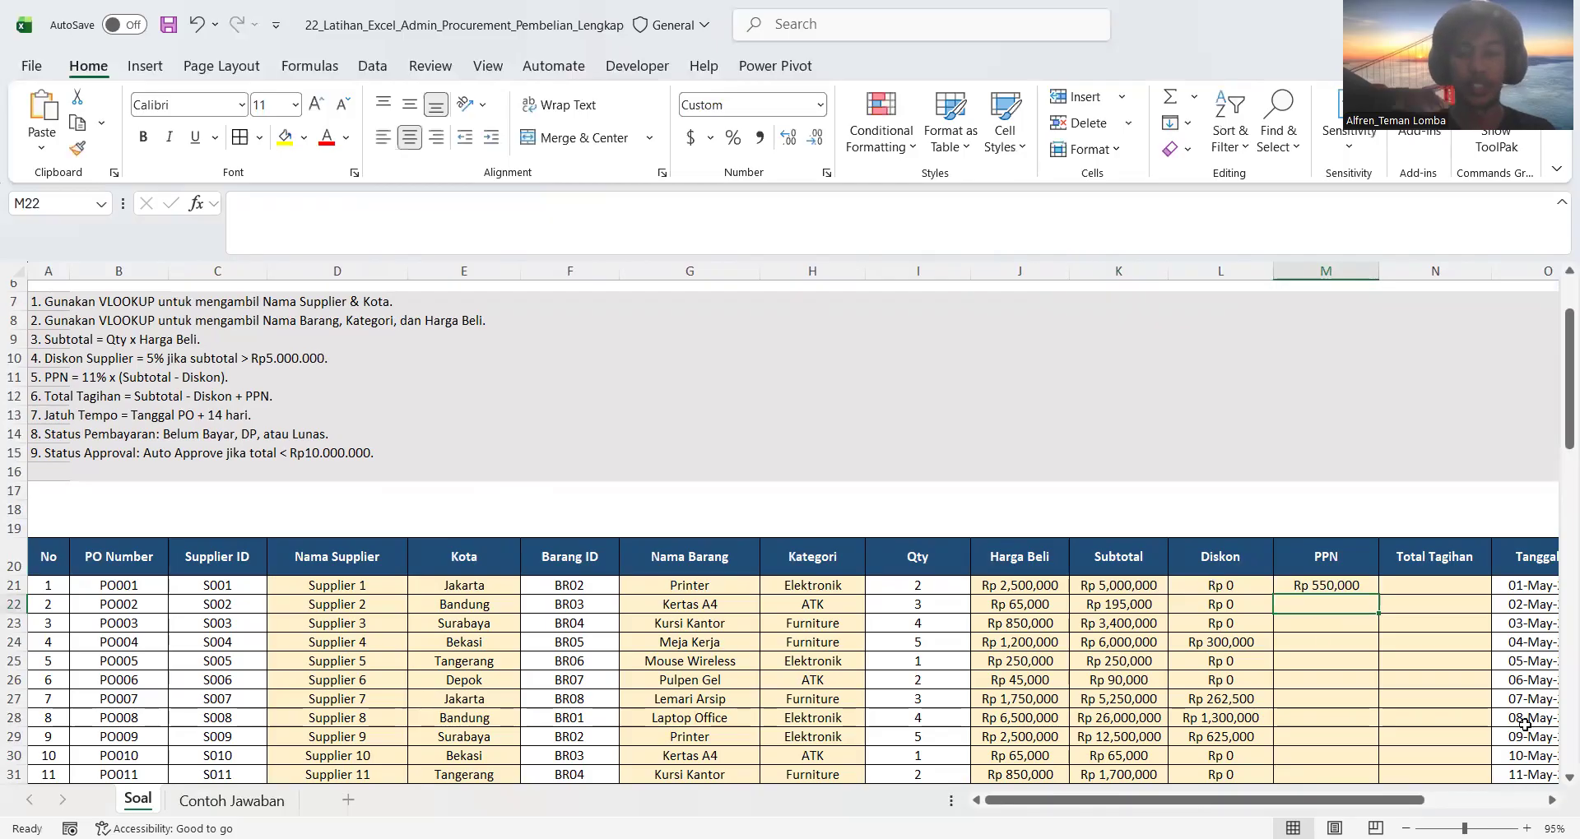
# - Fill the M21 tax formula down the PPN column to the last purchase order row
pyautogui.scroll(-1, 1322, 626)
pyautogui.hscroll(1, 1322, 626)
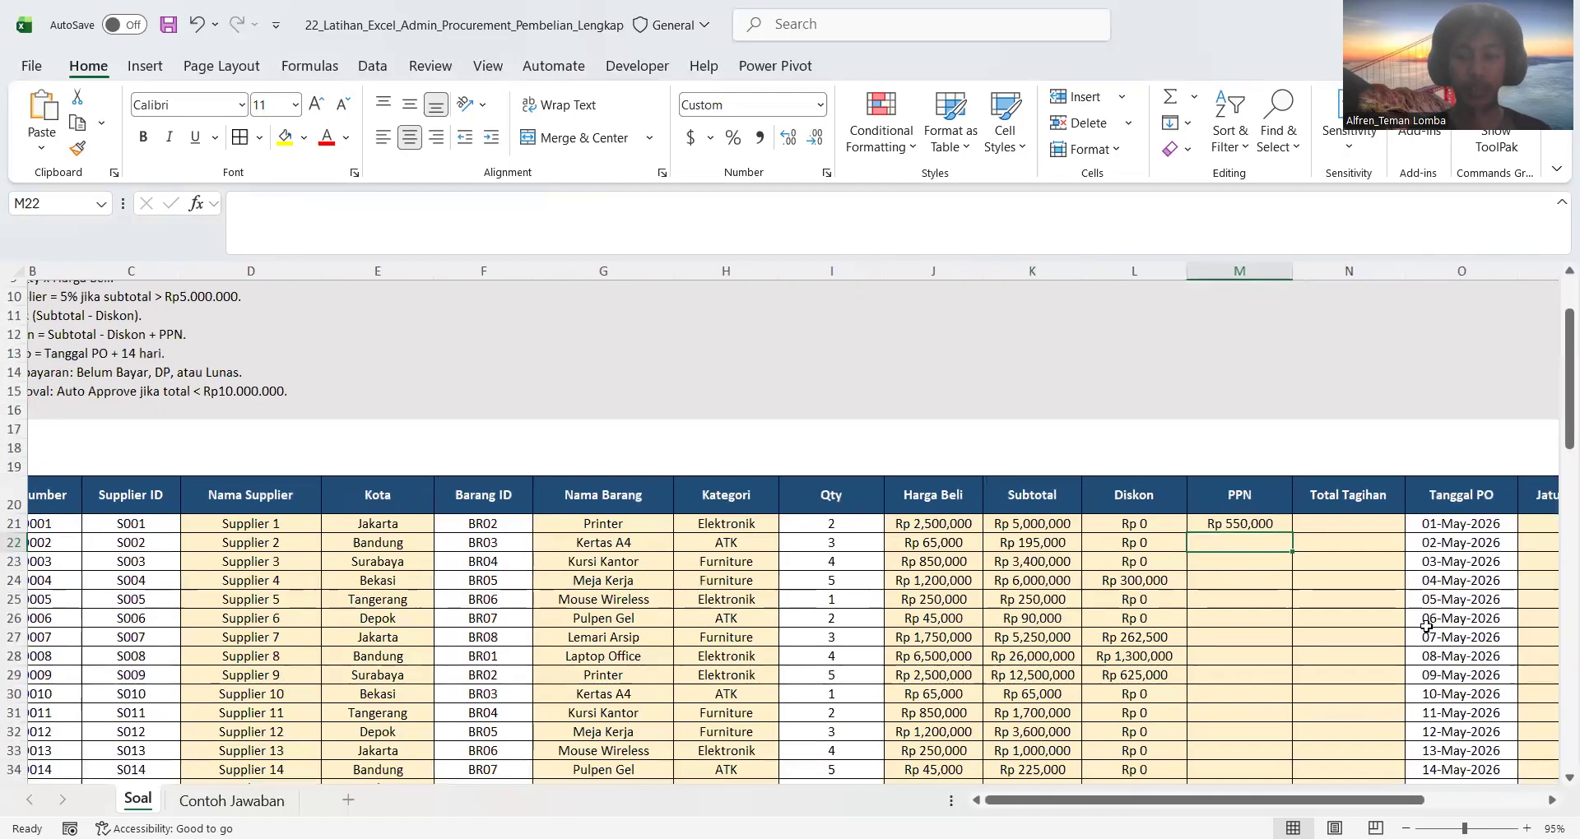
pyautogui.click(1275, 524)
pyautogui.doubleClick(1290, 533)
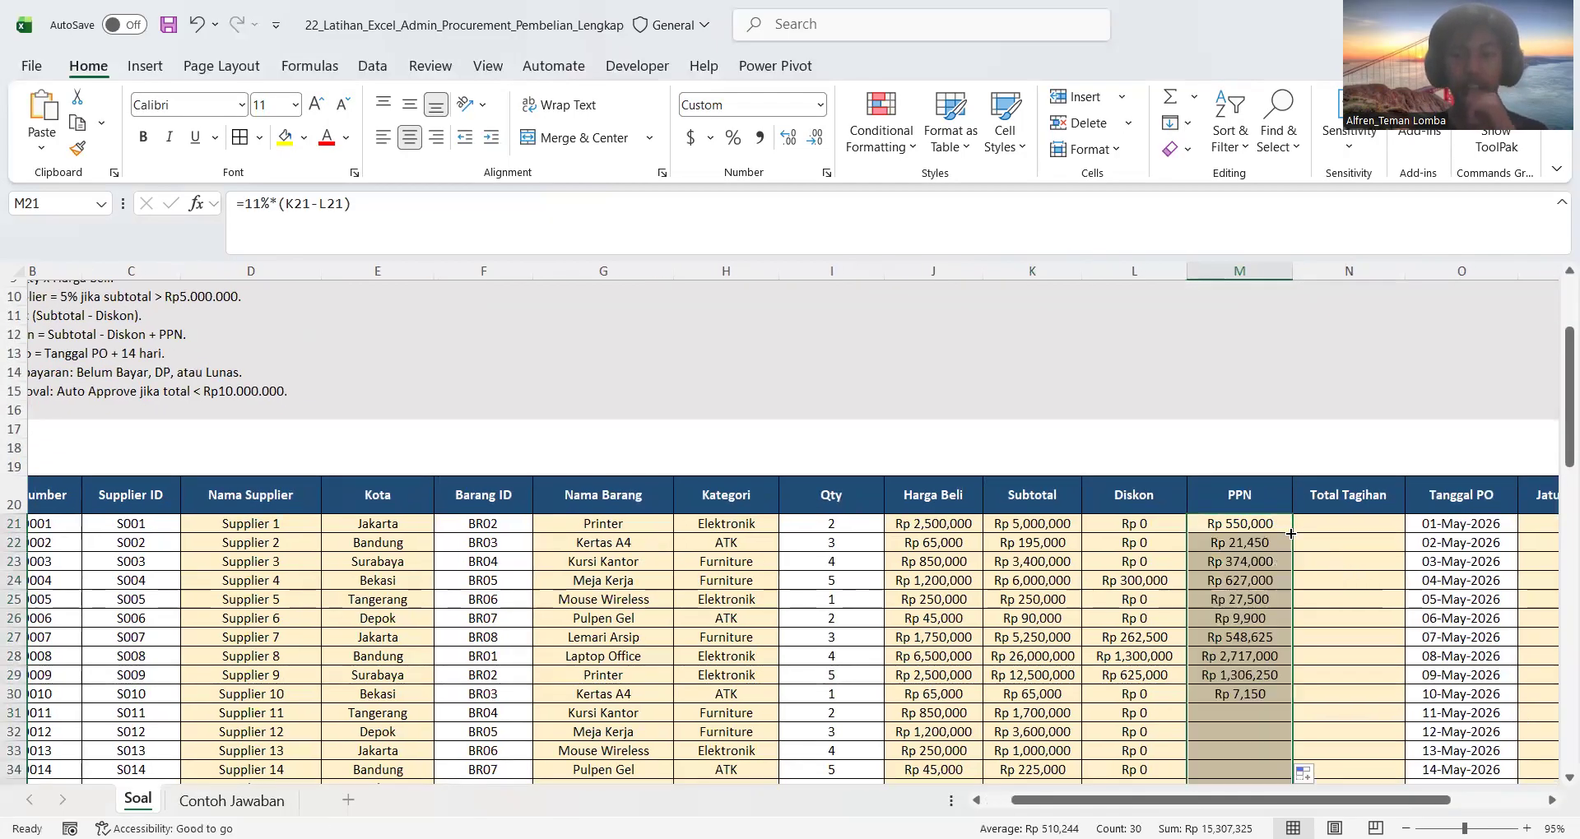
# - Check the Total Tagihan rule in the instructions and enter =K21-L21+M21 in the first Total Tagihan cell, N21
pyautogui.click(1319, 528)
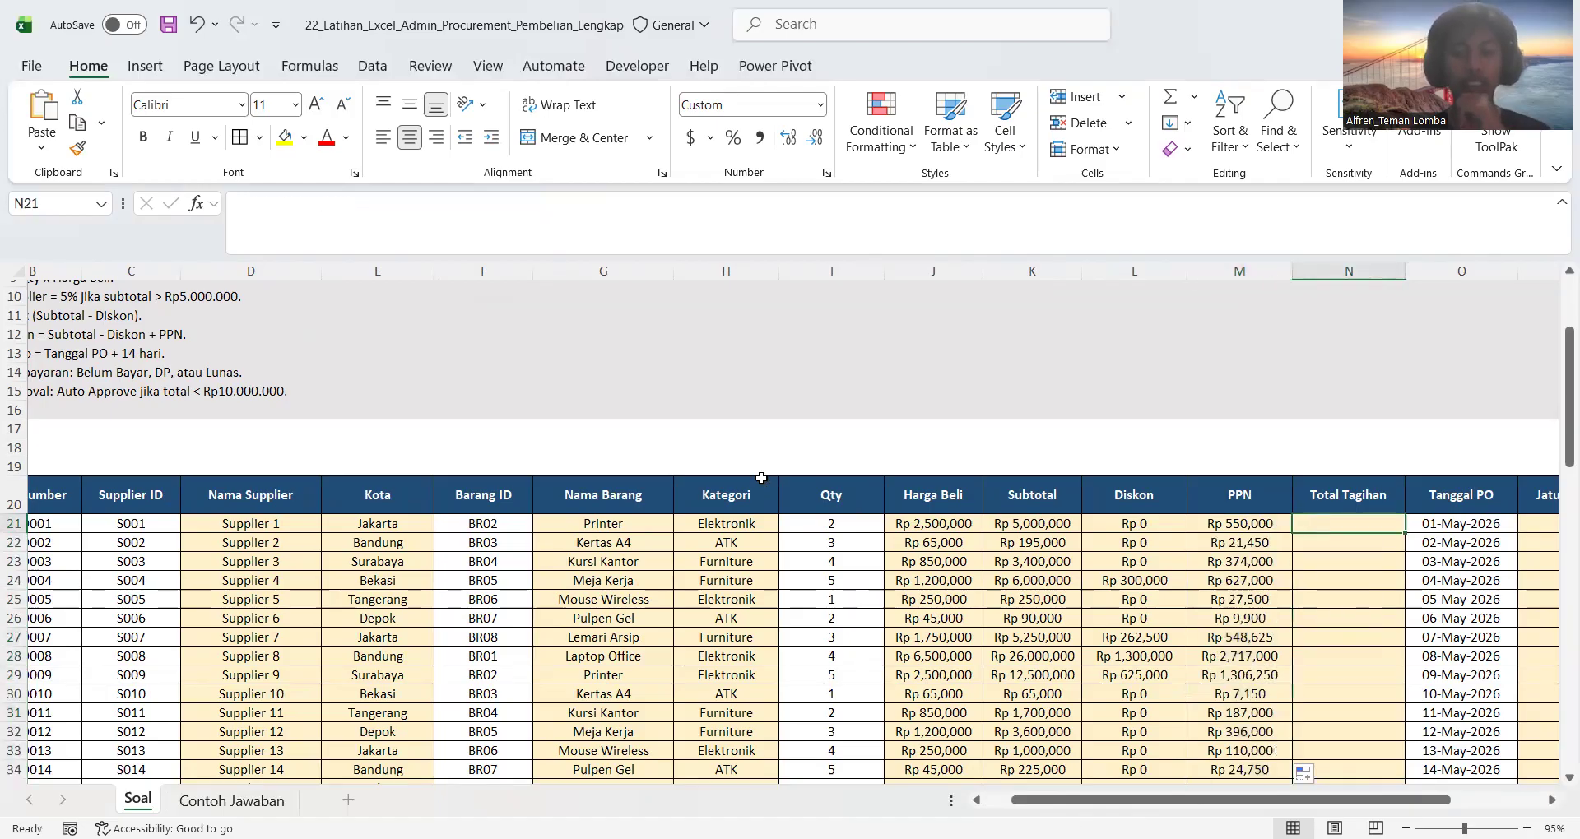
pyautogui.scroll(3, 759, 476)
pyautogui.hscroll(-1, 759, 477)
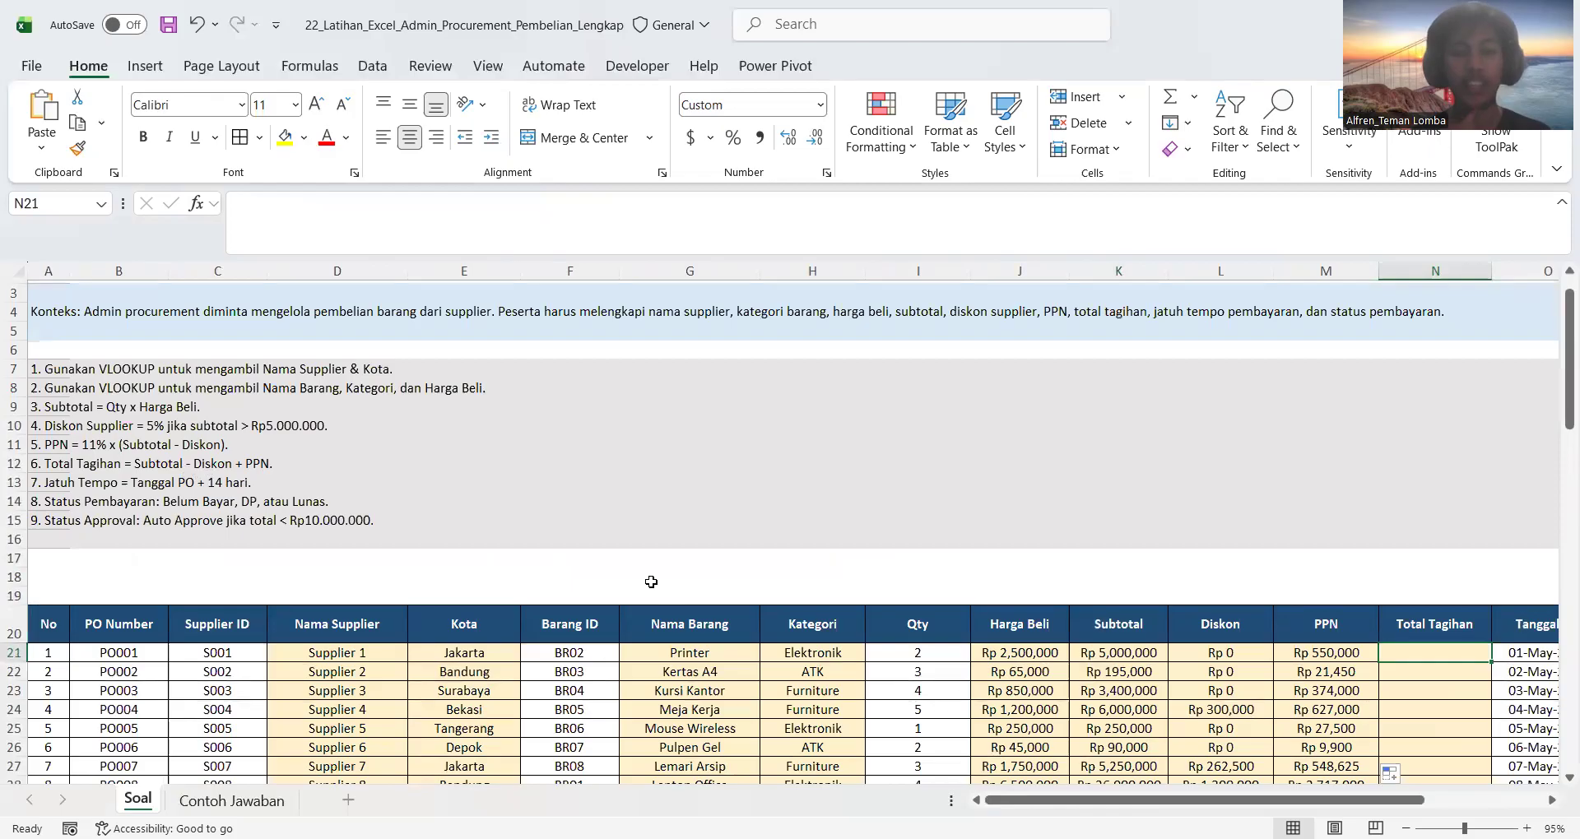
pyautogui.hscroll(1, 651, 582)
pyautogui.write('=')
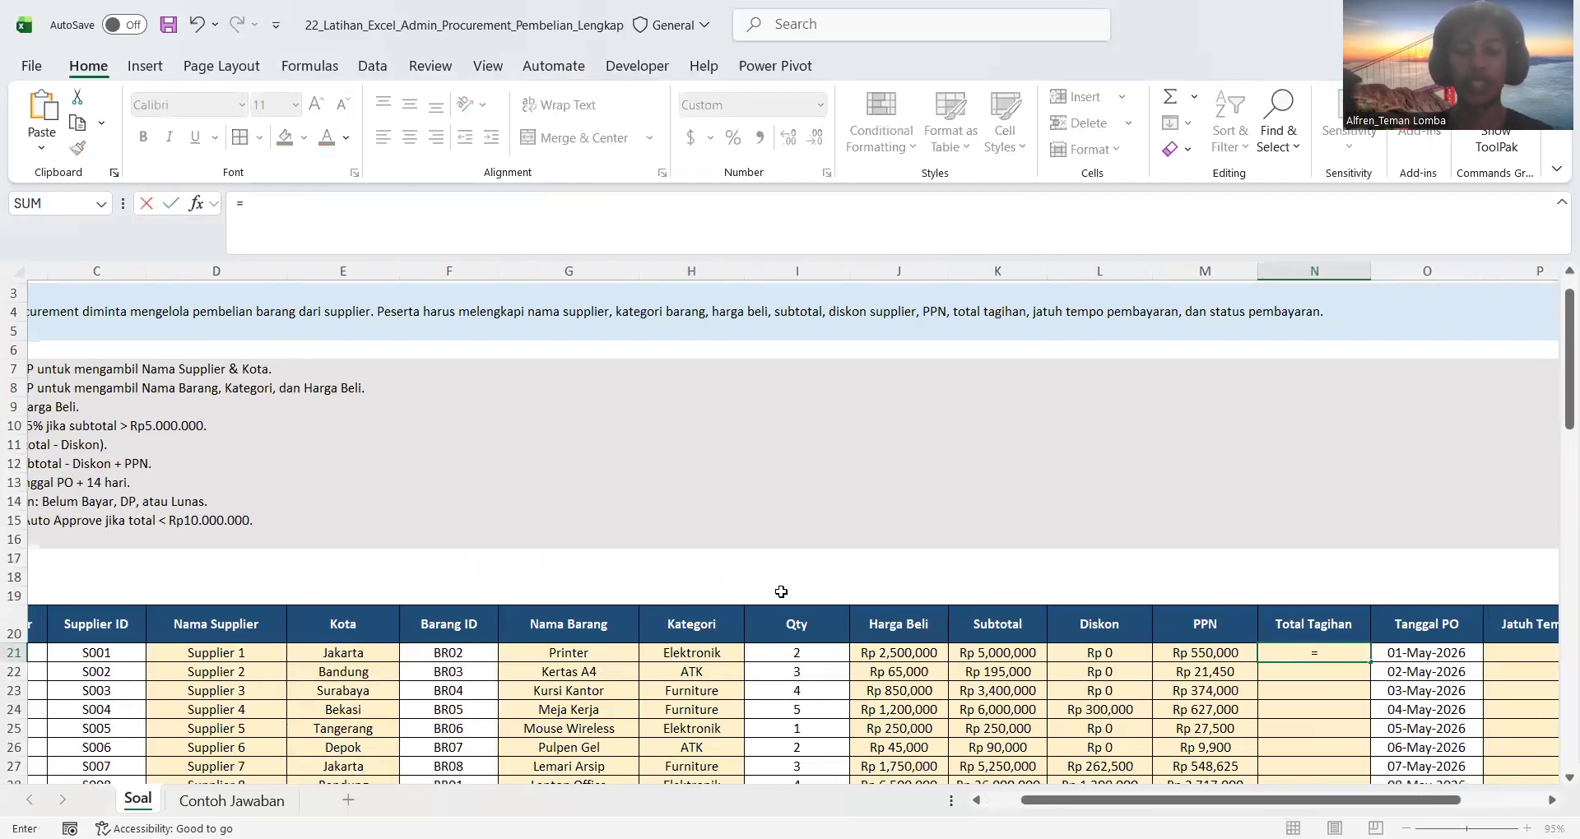
pyautogui.click(982, 654)
pyautogui.write('-')
pyautogui.click(1085, 657)
pyautogui.write('+')
pyautogui.click(1176, 652)
pyautogui.press('Return')
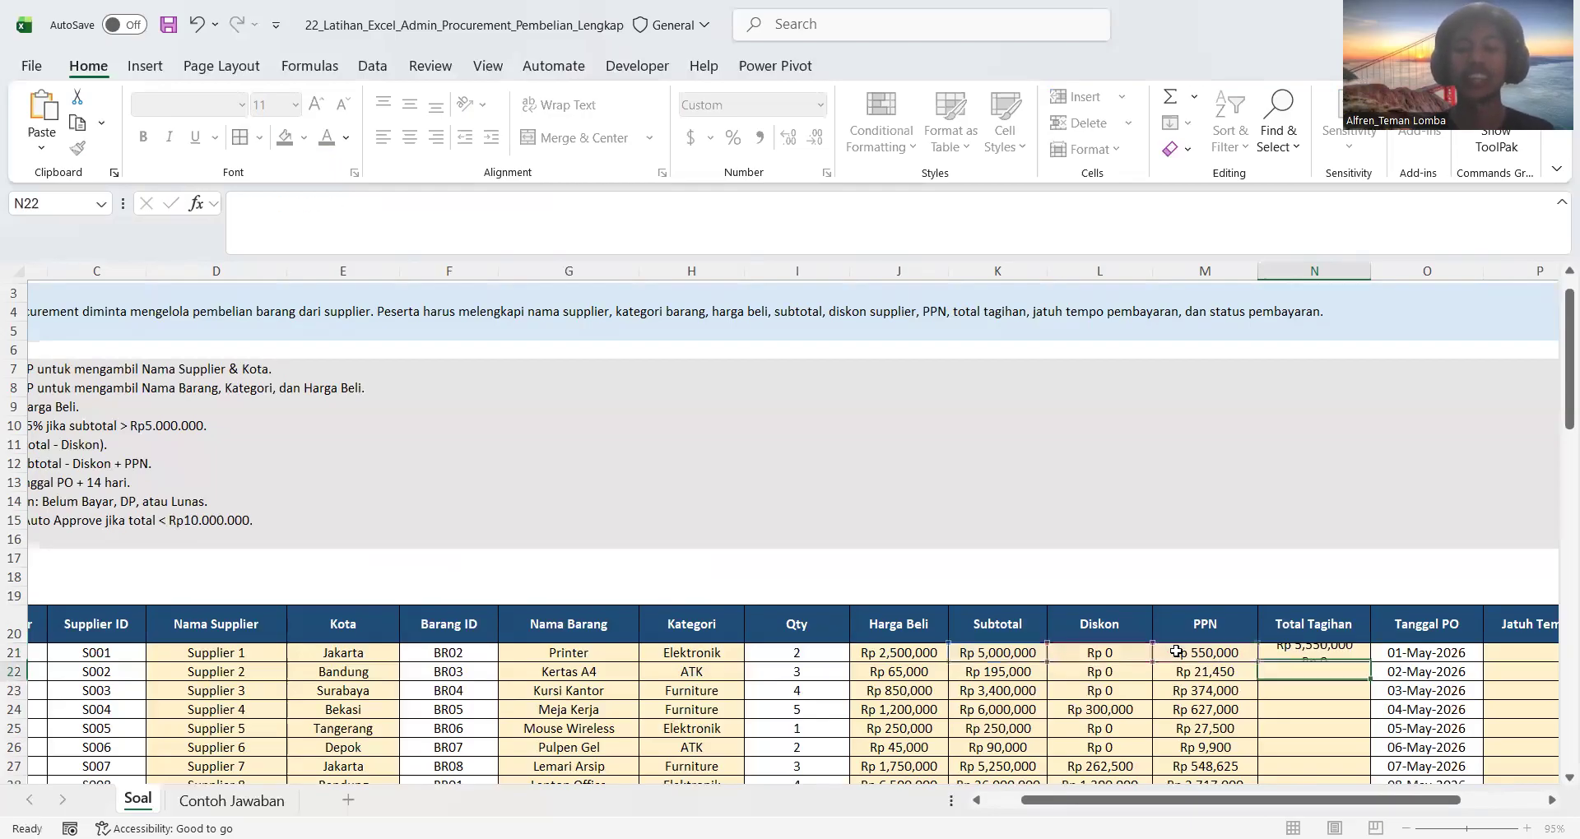
# - Fill the N21 formula down the Total Tagihan column to the last purchase order row
pyautogui.scroll(-1, 1235, 650)
pyautogui.click(1306, 653)
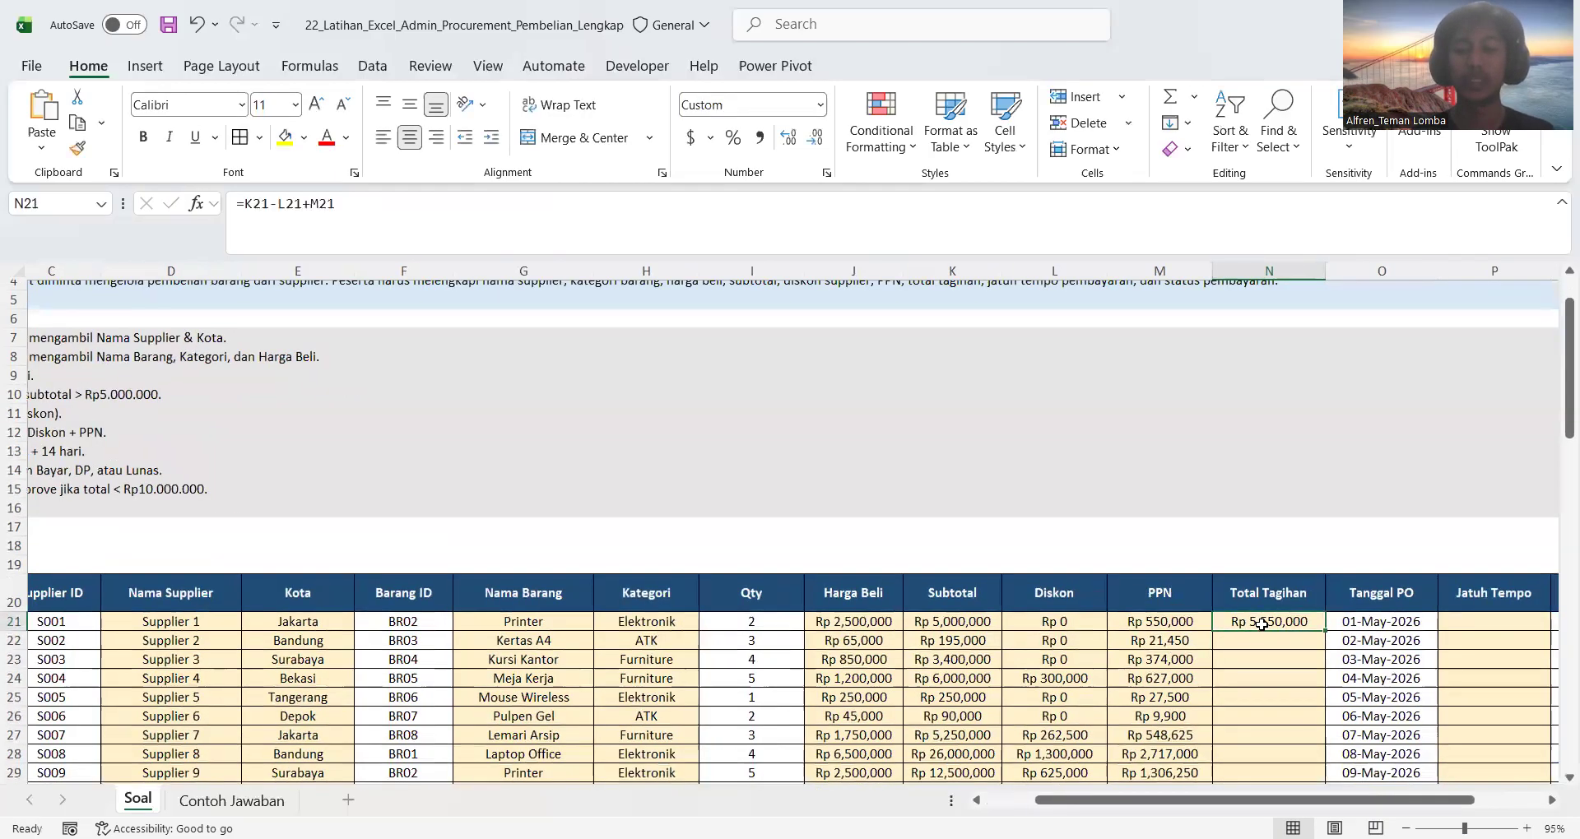
pyautogui.doubleClick(1328, 629)
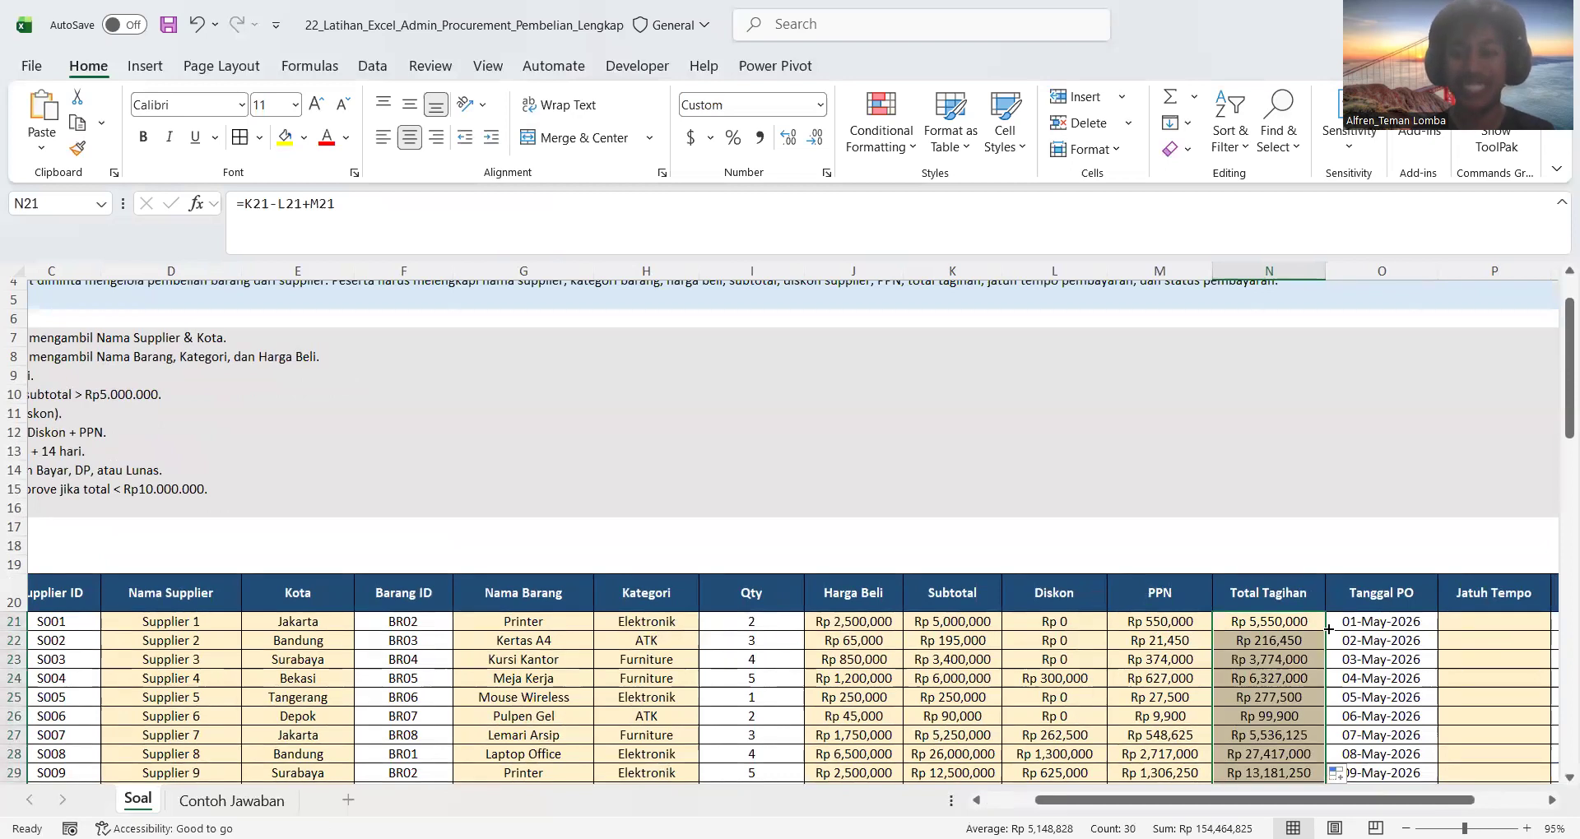
# - Enter =O21+14 in the first Jatuh Tempo cell, P21, following the instructions, and fill it down to the last purchase order row
pyautogui.scroll(-2, 1328, 629)
pyautogui.hscroll(1, 1328, 629)
pyautogui.click(1336, 535)
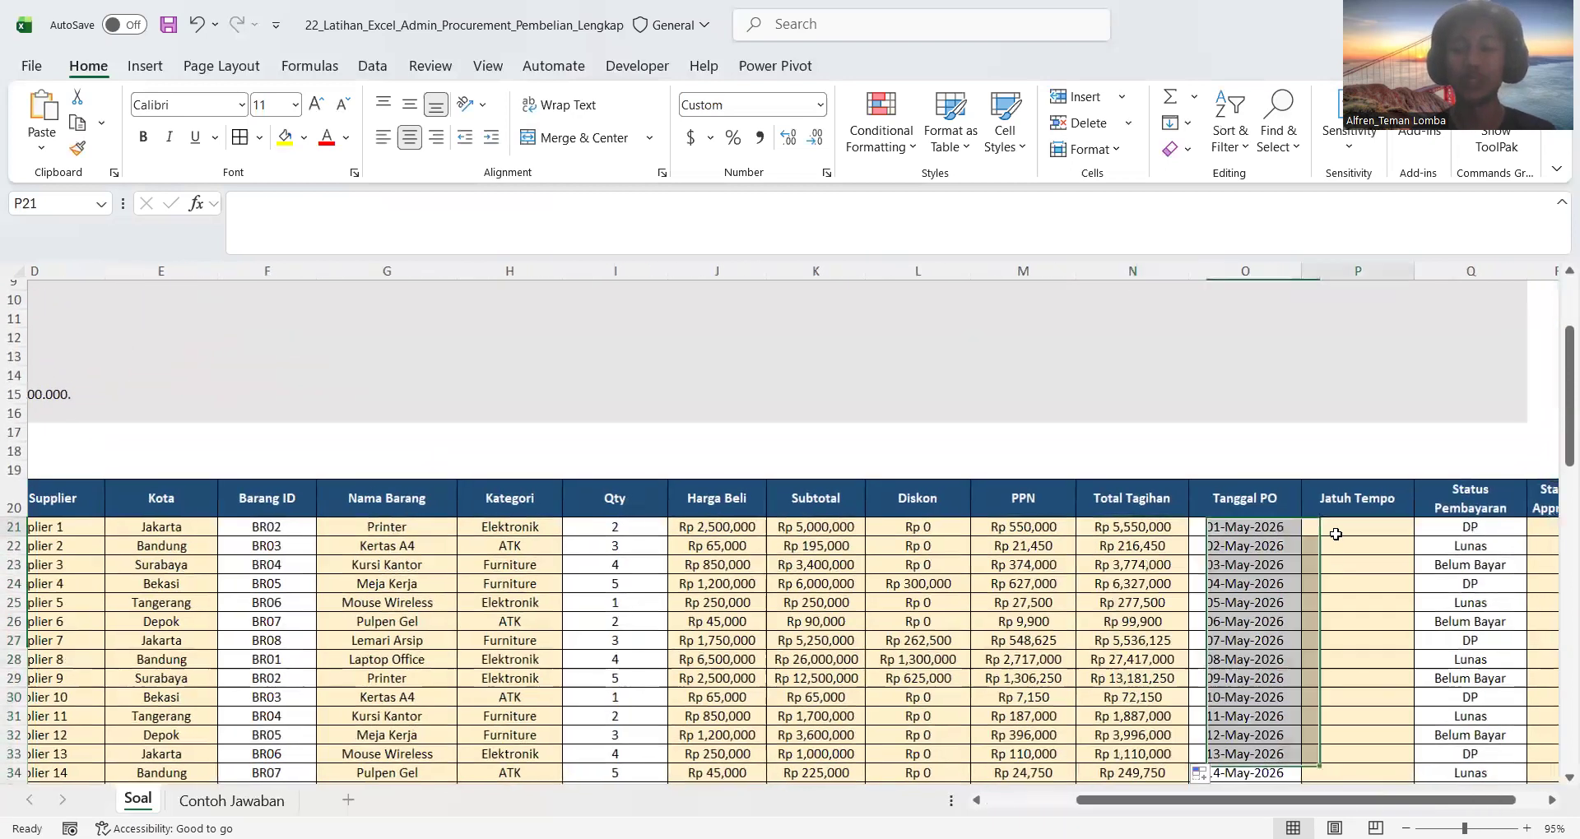
pyautogui.scroll(2, 774, 540)
pyautogui.hscroll(-3, 774, 539)
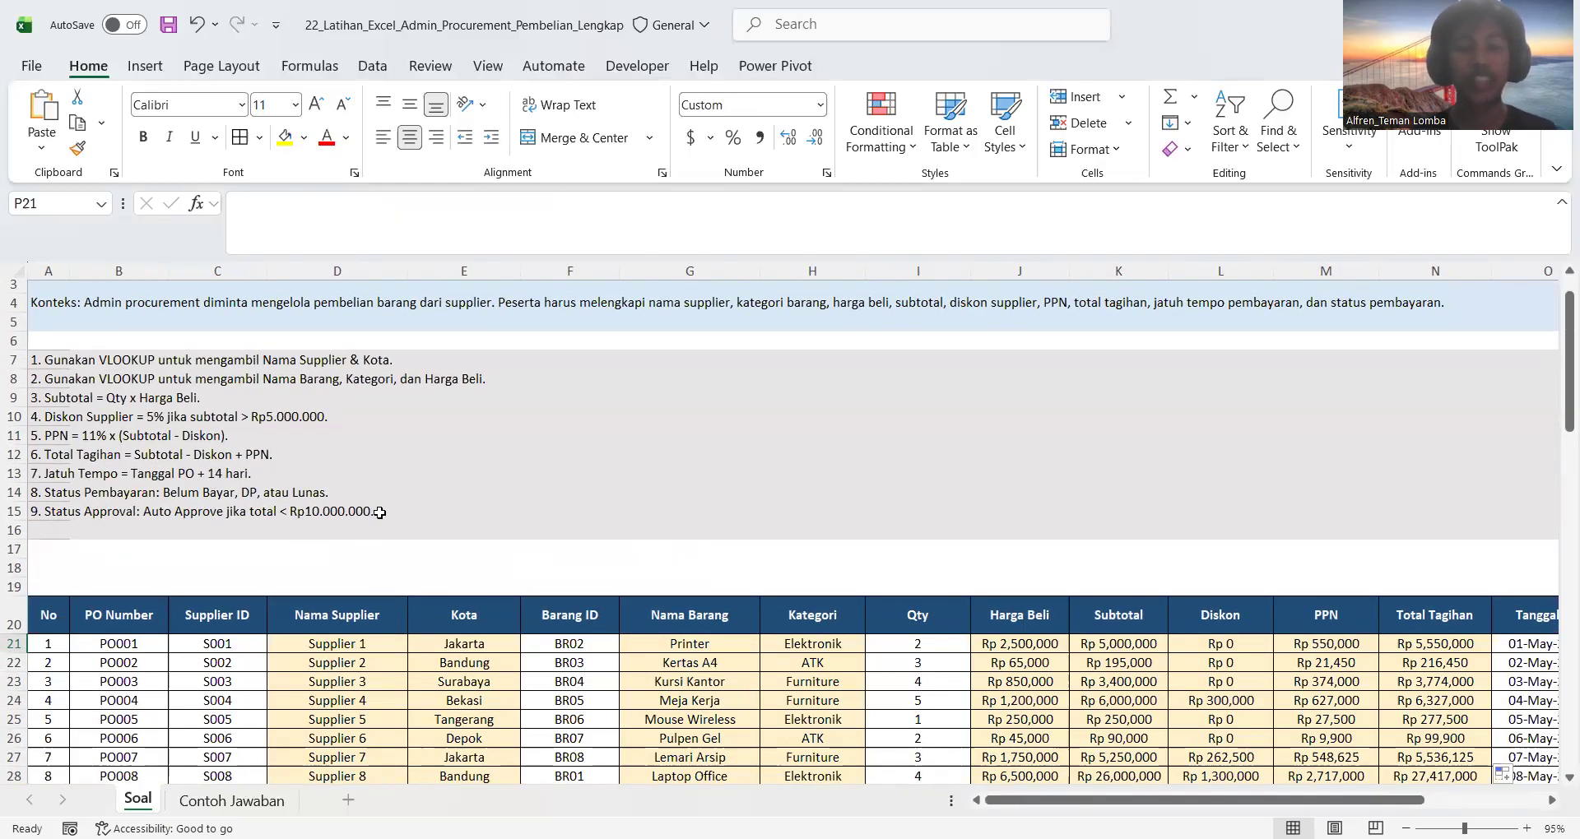
pyautogui.hscroll(5, 529, 529)
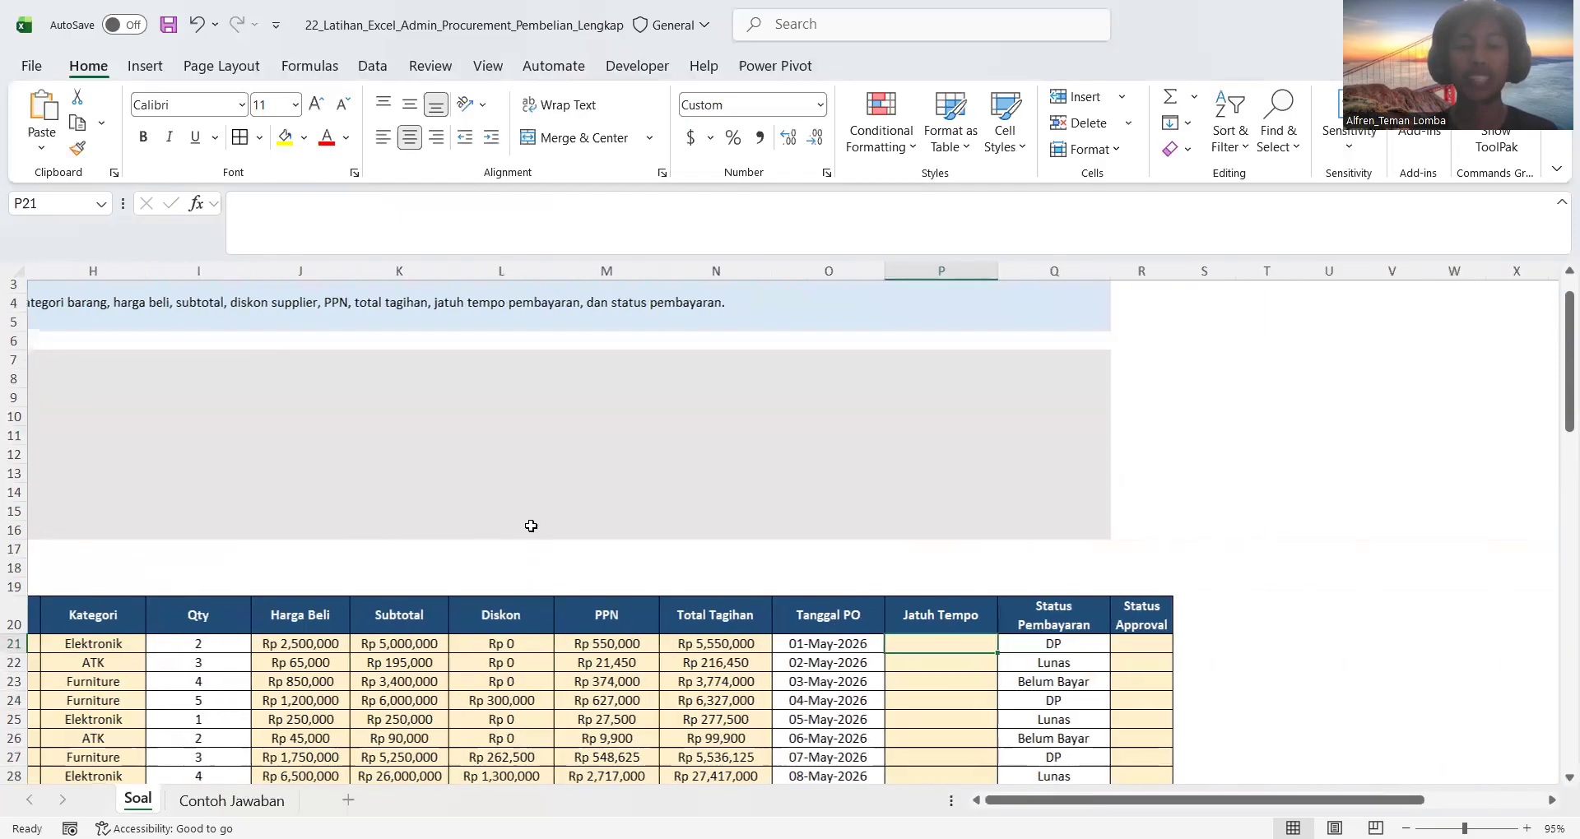
pyautogui.click(831, 647)
pyautogui.click(906, 649)
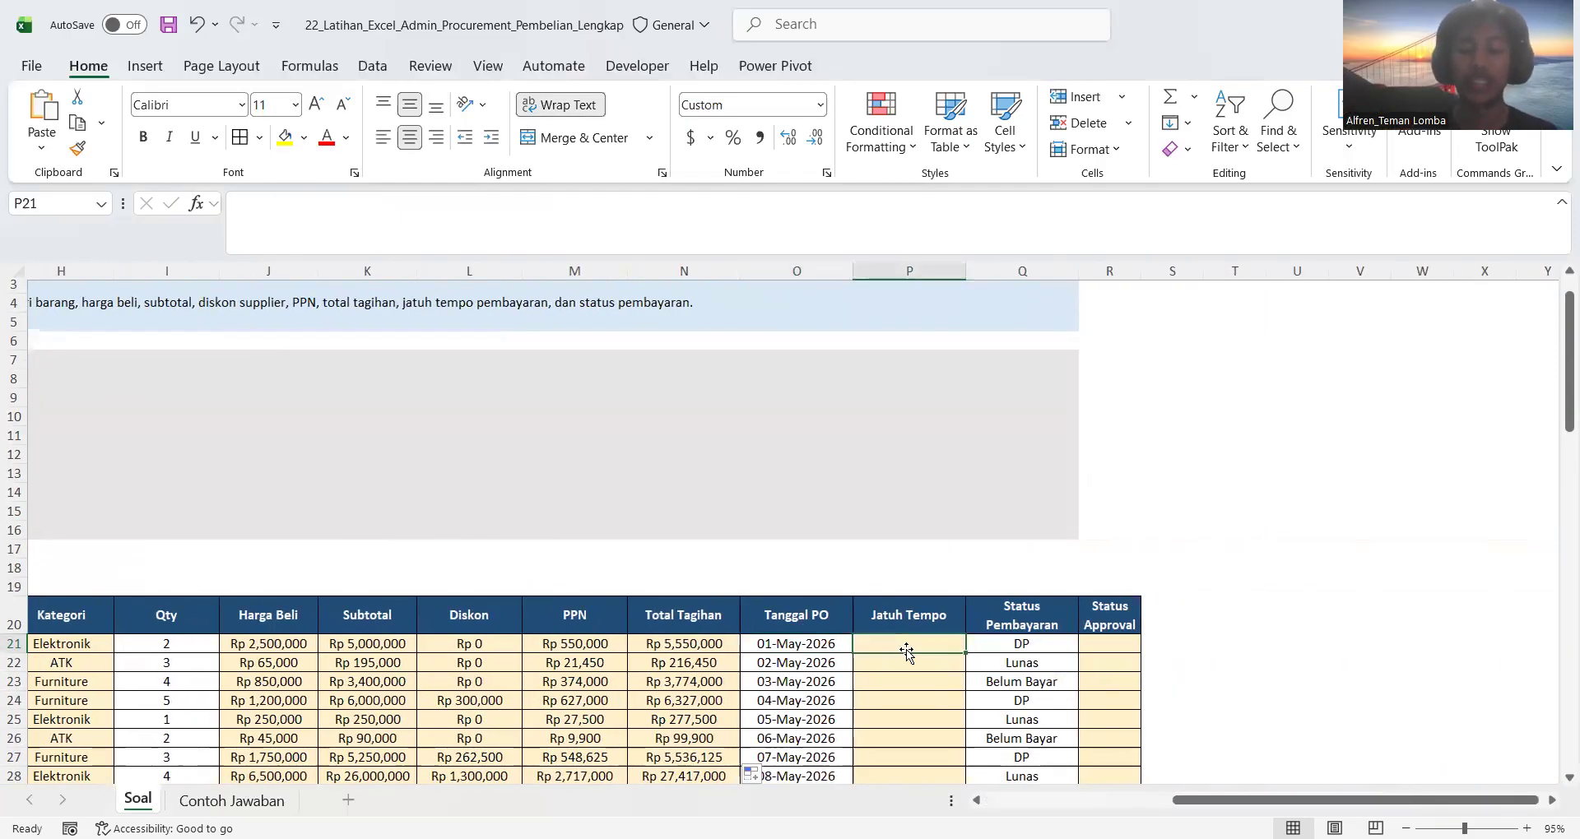
pyautogui.write('=')
pyautogui.click(820, 646)
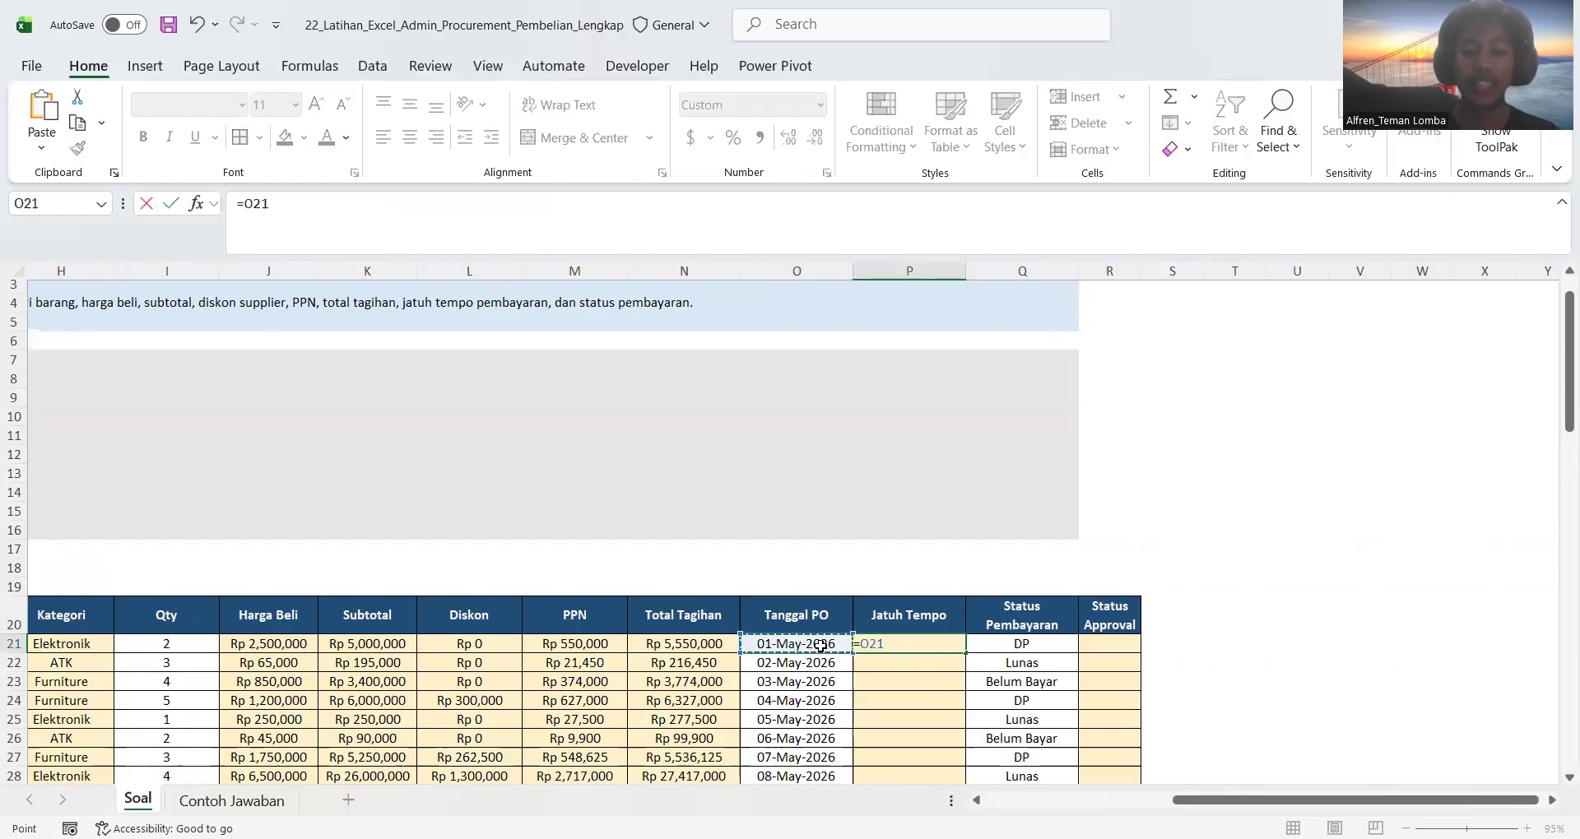
pyautogui.write('+14')
pyautogui.press('Return')
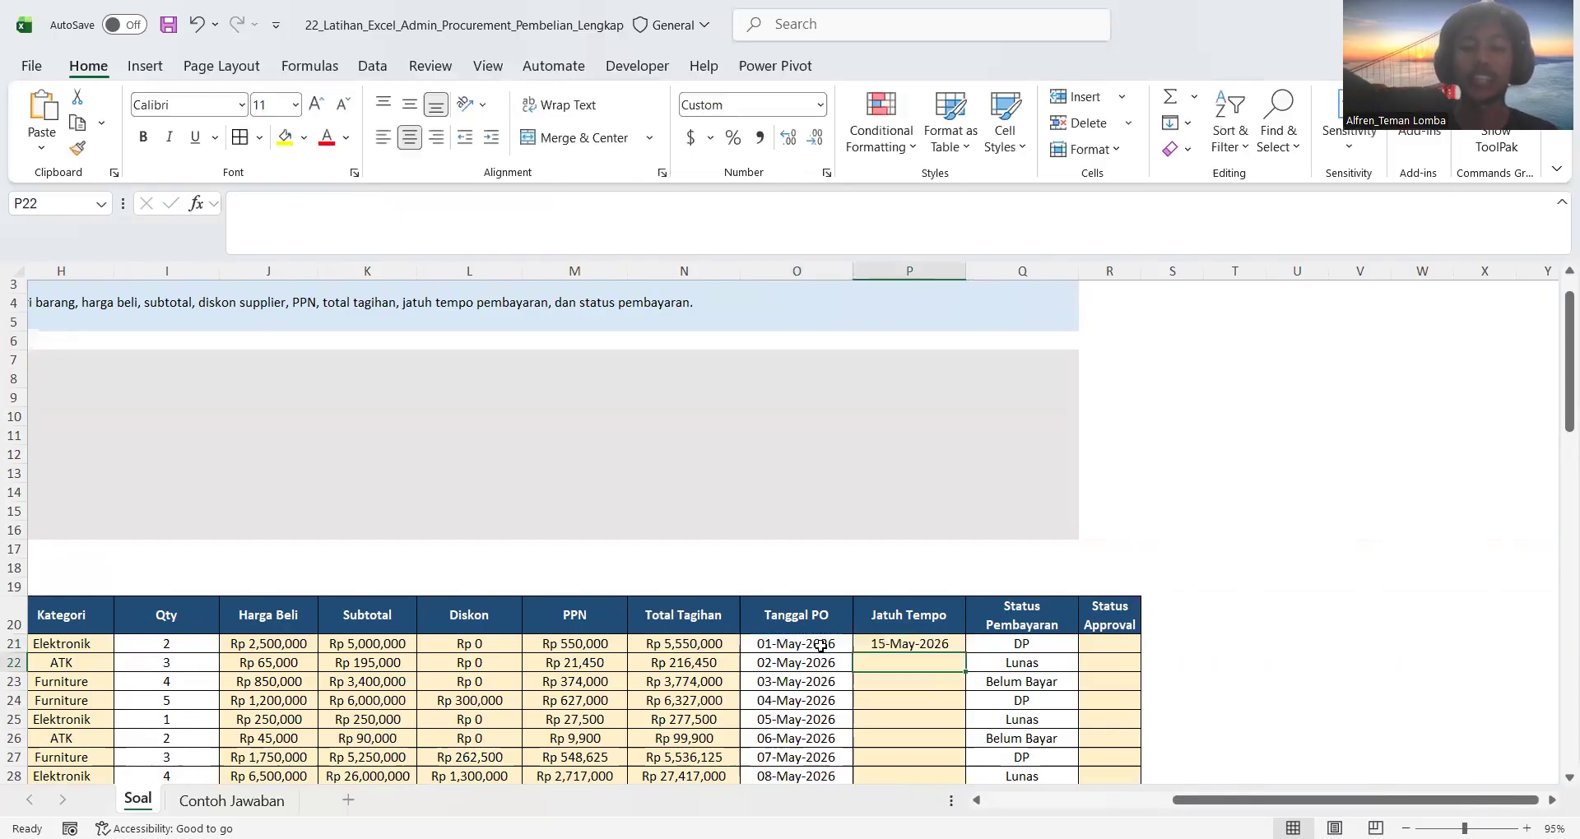
pyautogui.click(875, 644)
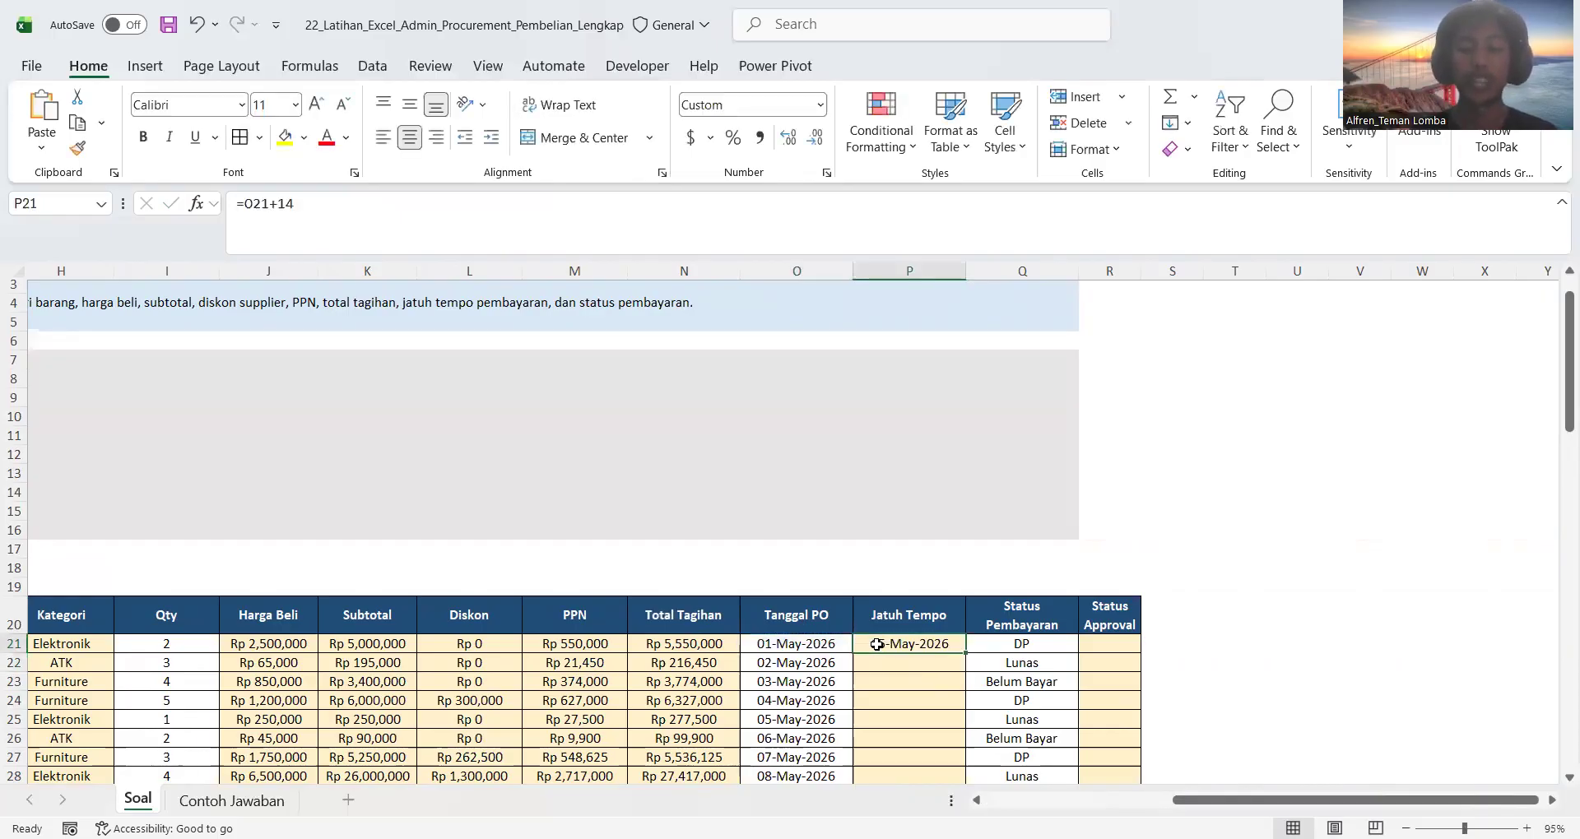
pyautogui.doubleClick(964, 654)
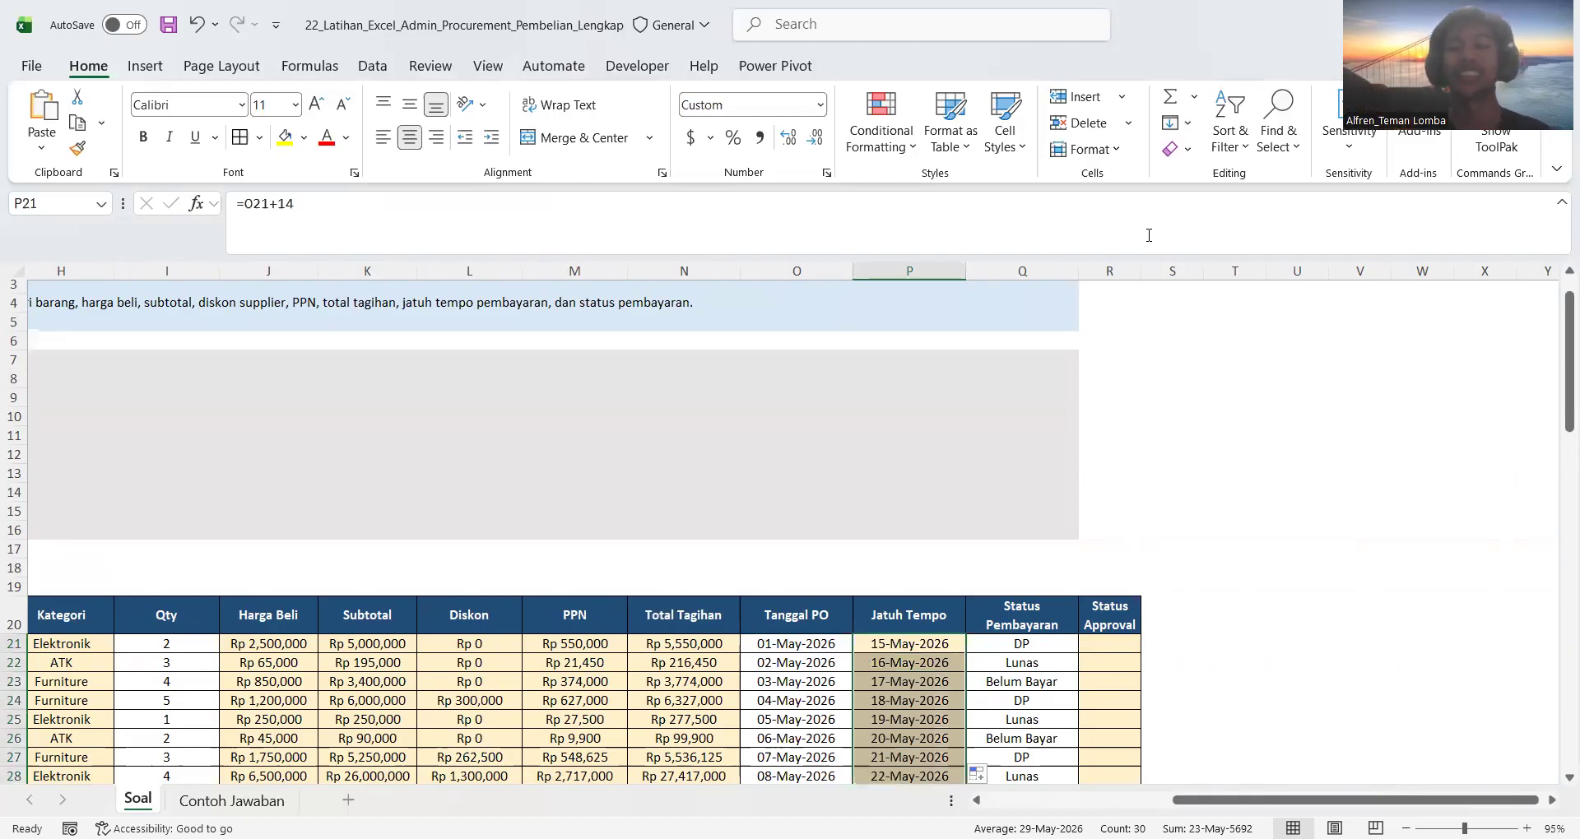
# - Widen the Status Approval column, R, so its header fits on one line
pyautogui.click(1128, 271)
pyautogui.moveTo(1137, 268); pyautogui.dragTo(1197, 268)
pyautogui.scroll(-1, 1183, 652)
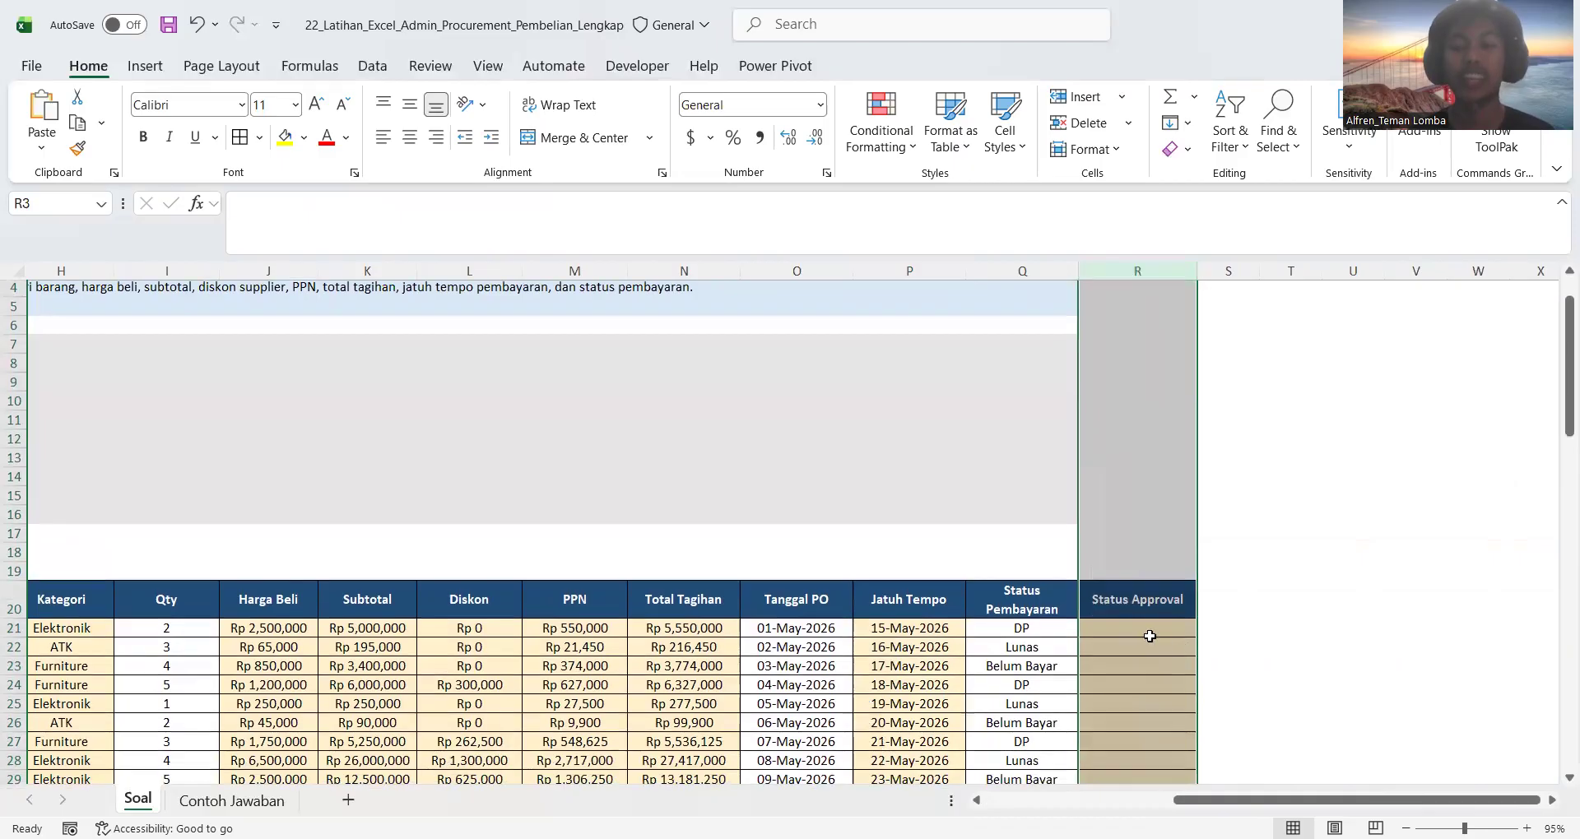
# - Check the Status Approval rule in the instructions and find the Total Tagihan cell it refers to
pyautogui.click(1131, 624)
pyautogui.hscroll(-1, 681, 548)
pyautogui.hscroll(-5, 682, 548)
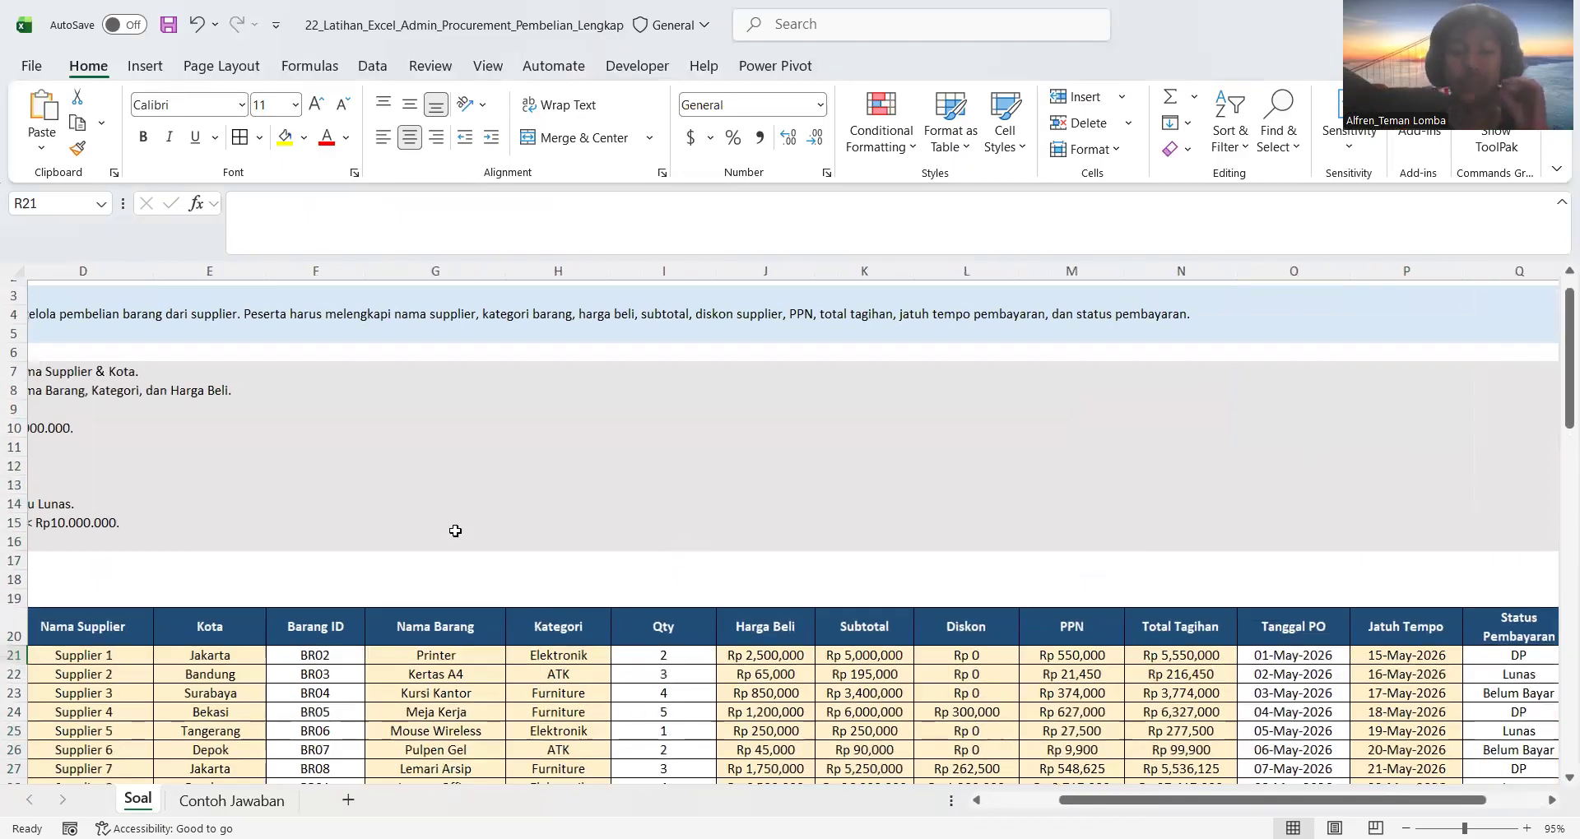
pyautogui.hscroll(-4, 455, 531)
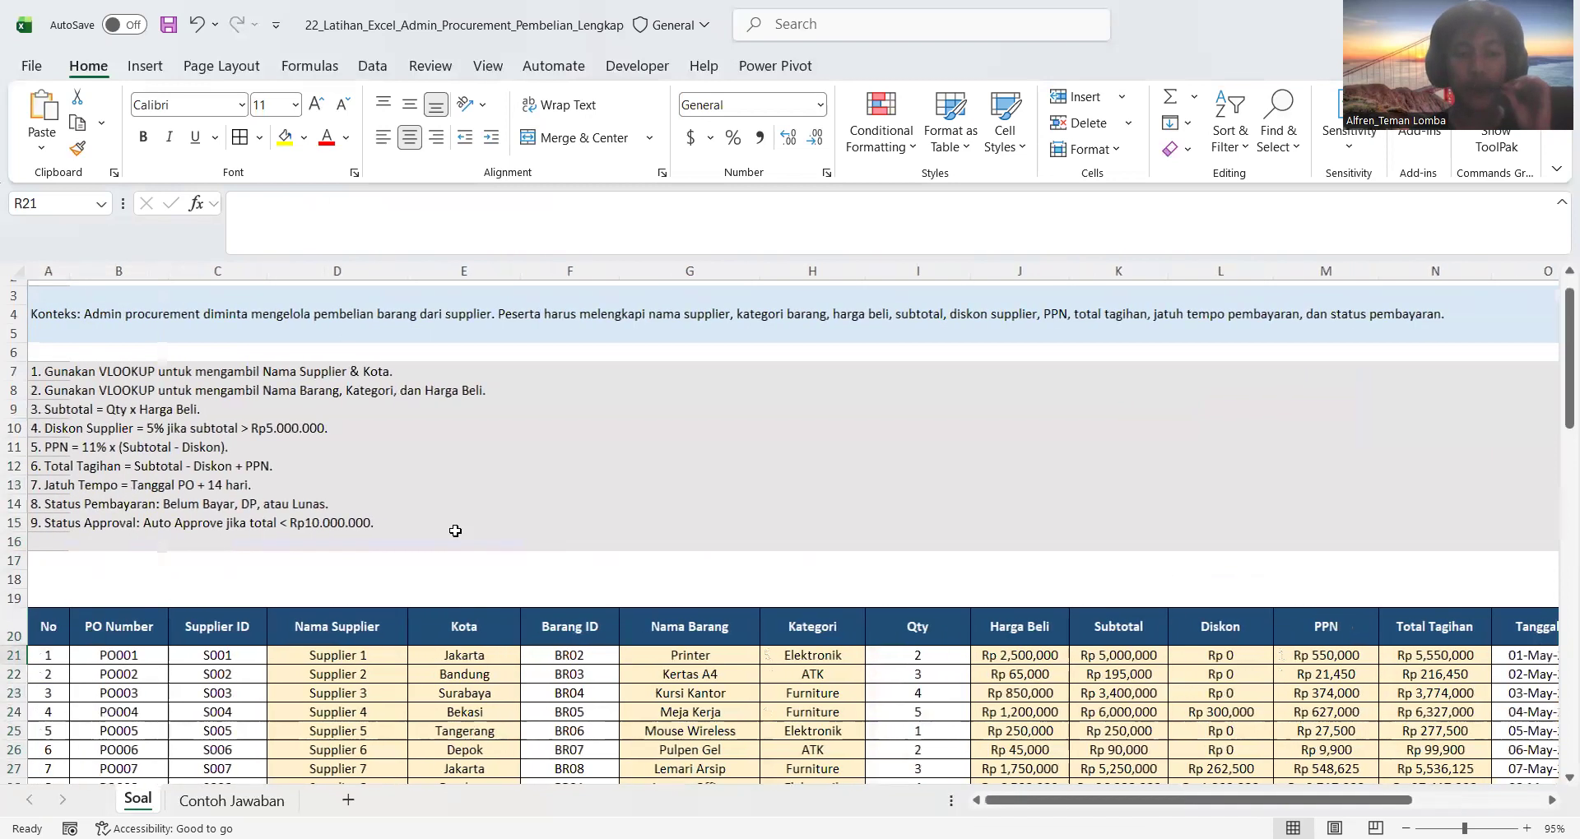
pyautogui.hscroll(-1, 321, 520)
pyautogui.hscroll(-1, 320, 520)
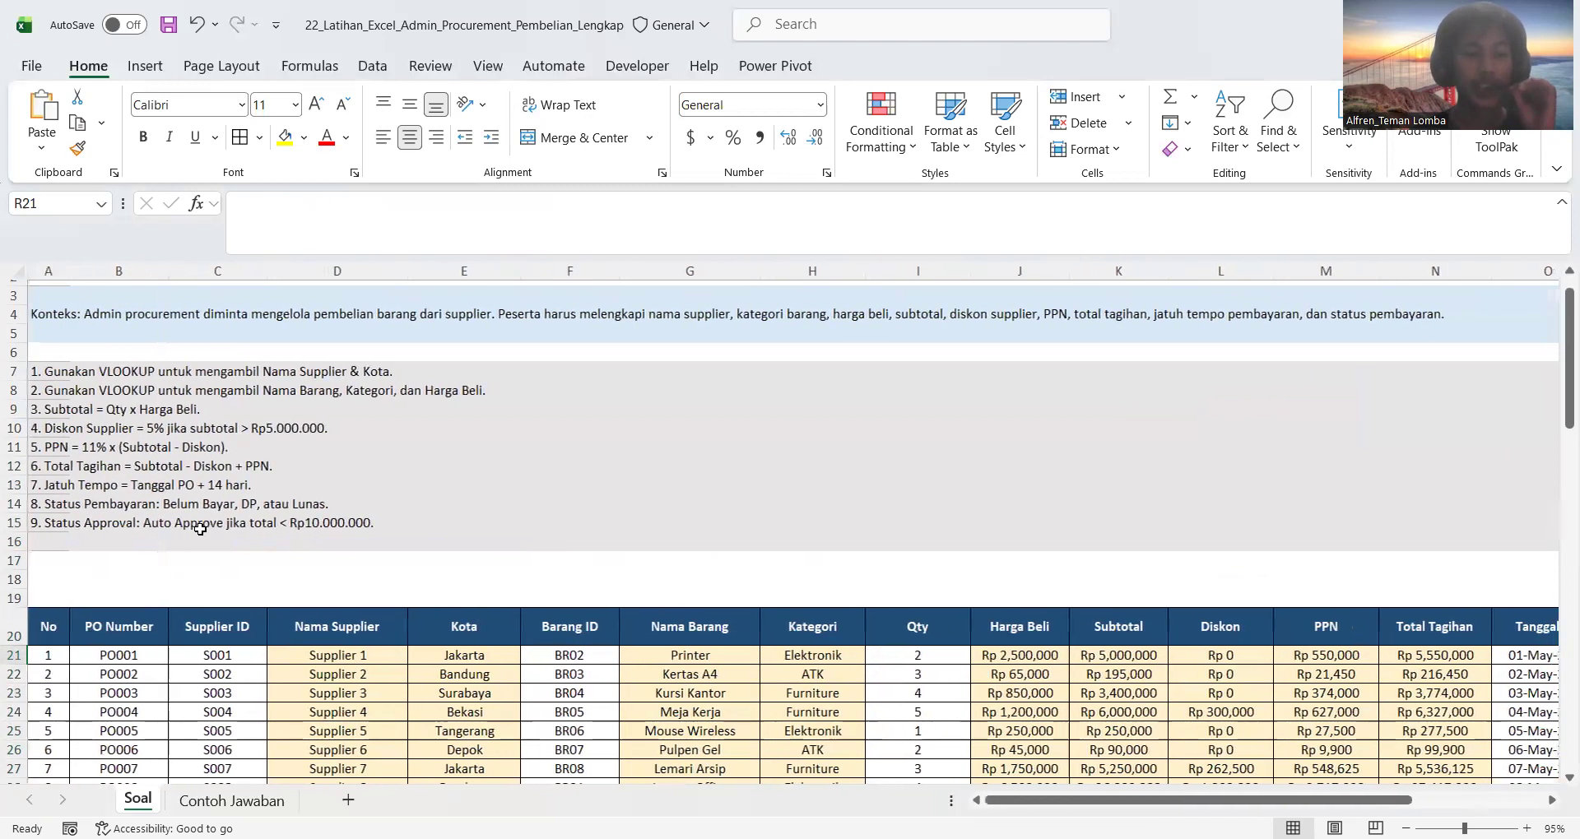
pyautogui.click(200, 529)
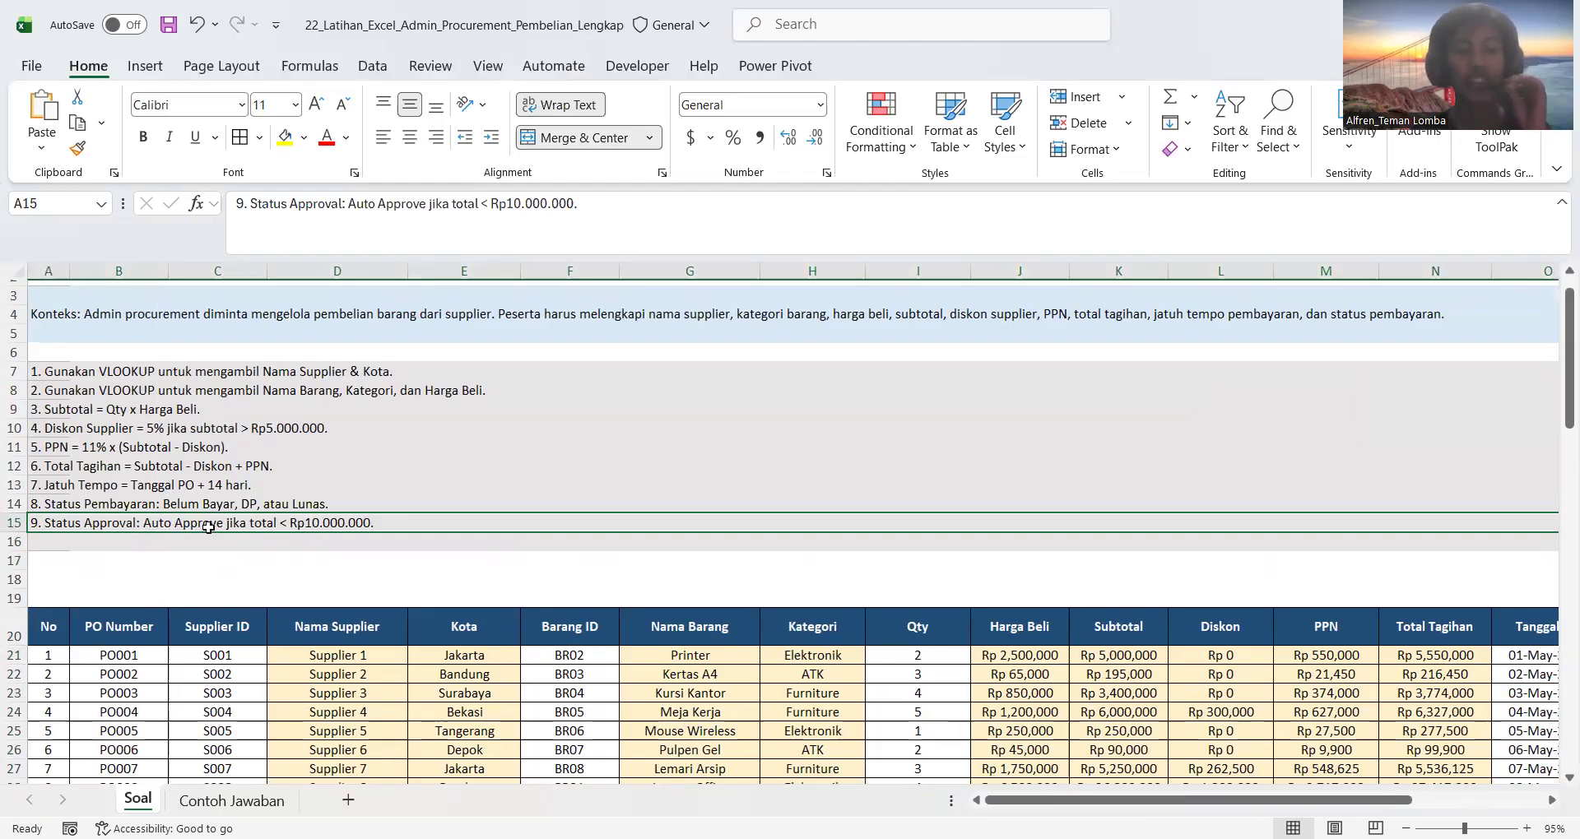
pyautogui.hscroll(5, 590, 558)
pyautogui.scroll(-2, 589, 558)
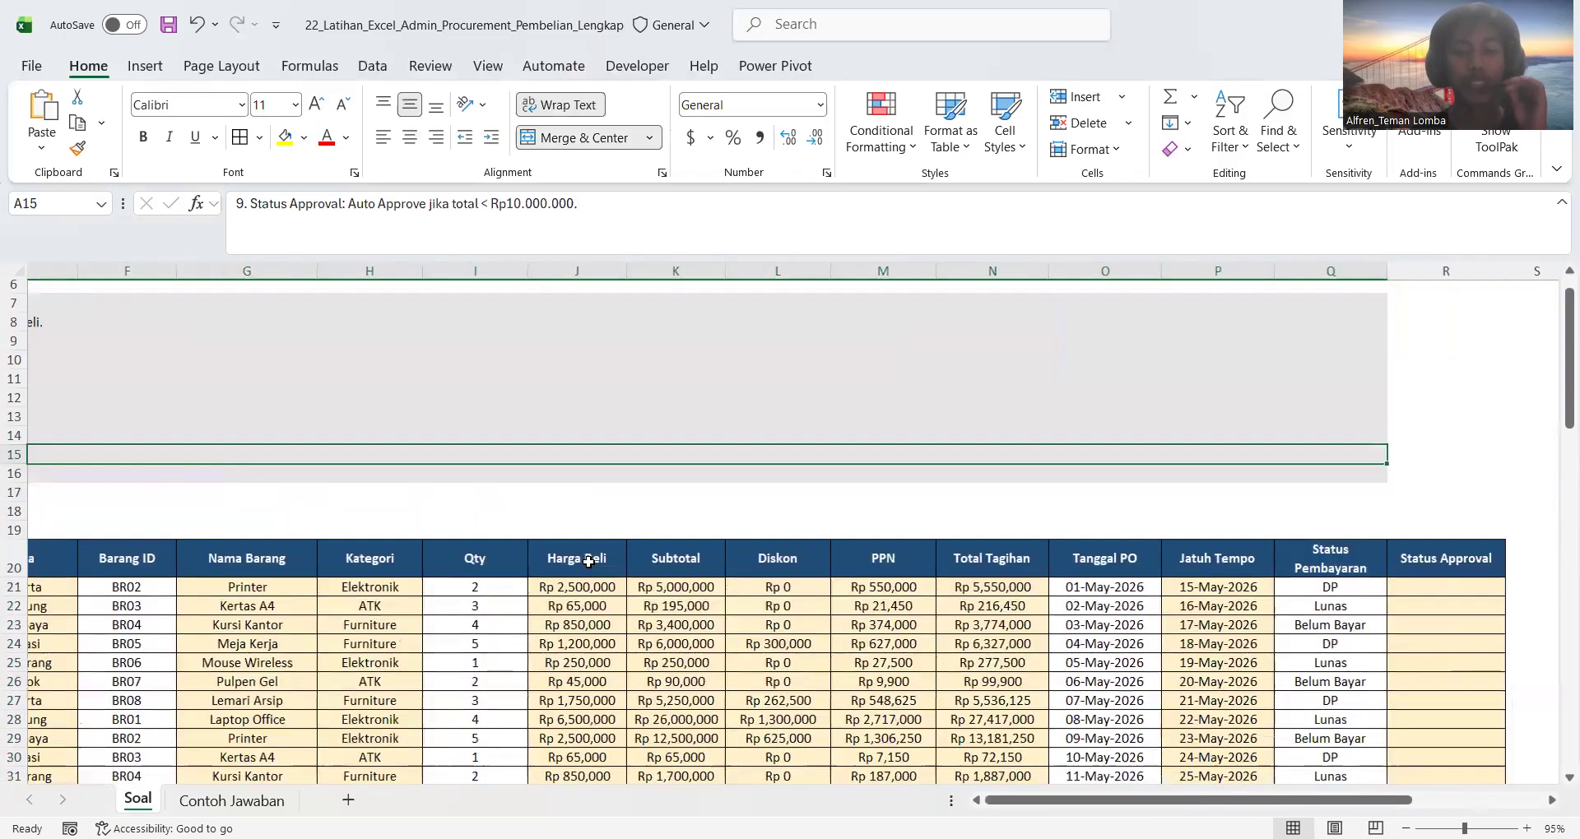
pyautogui.click(951, 524)
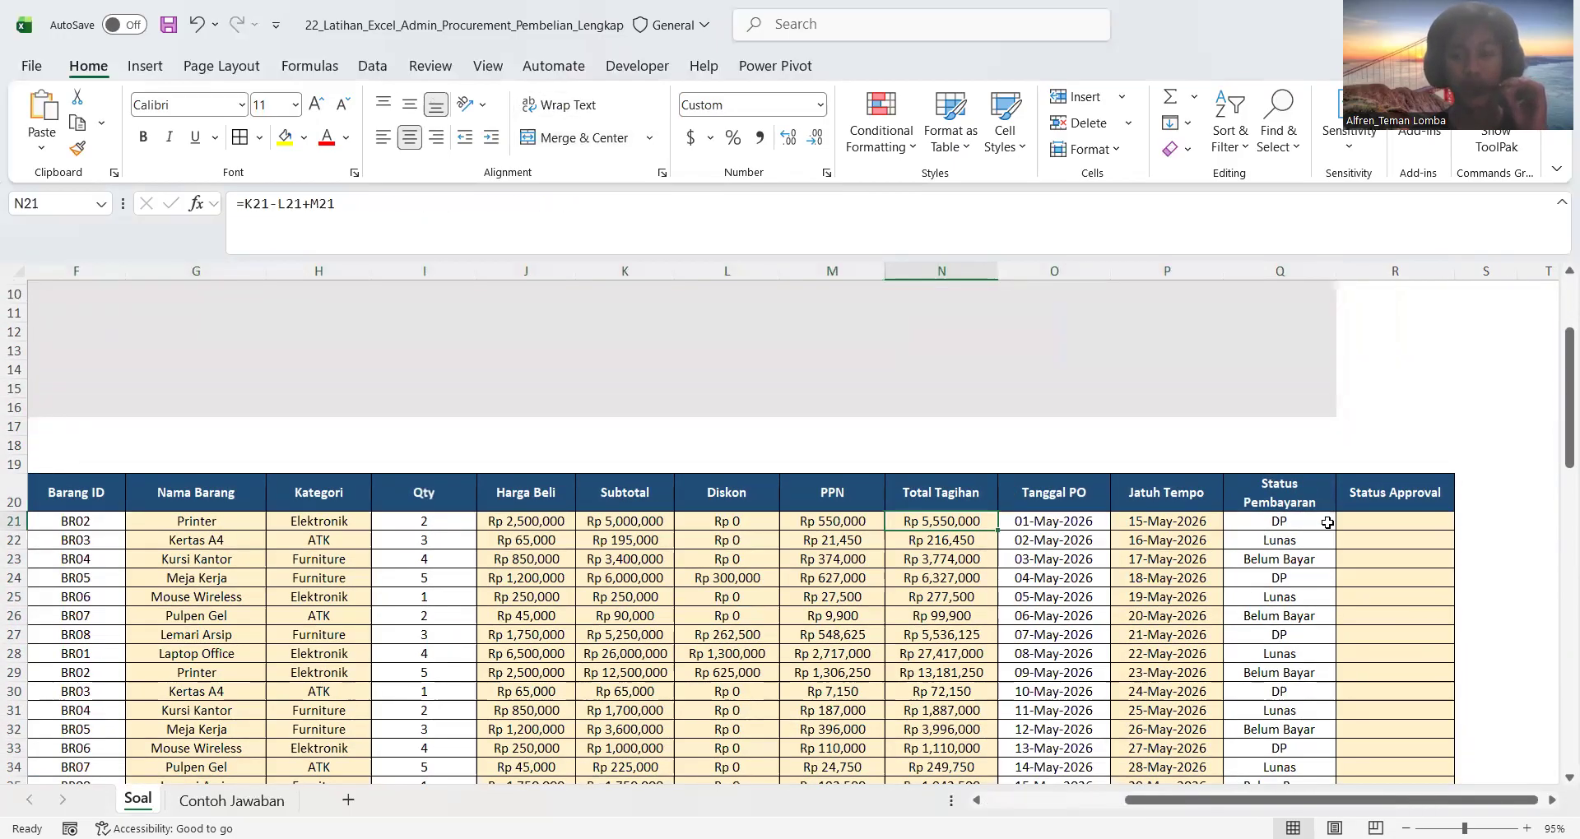
# - Enter =IF(N21<10000000,"Auto Approve","Need Approval") in the first Status Approval cell, R21
pyautogui.click(1363, 521)
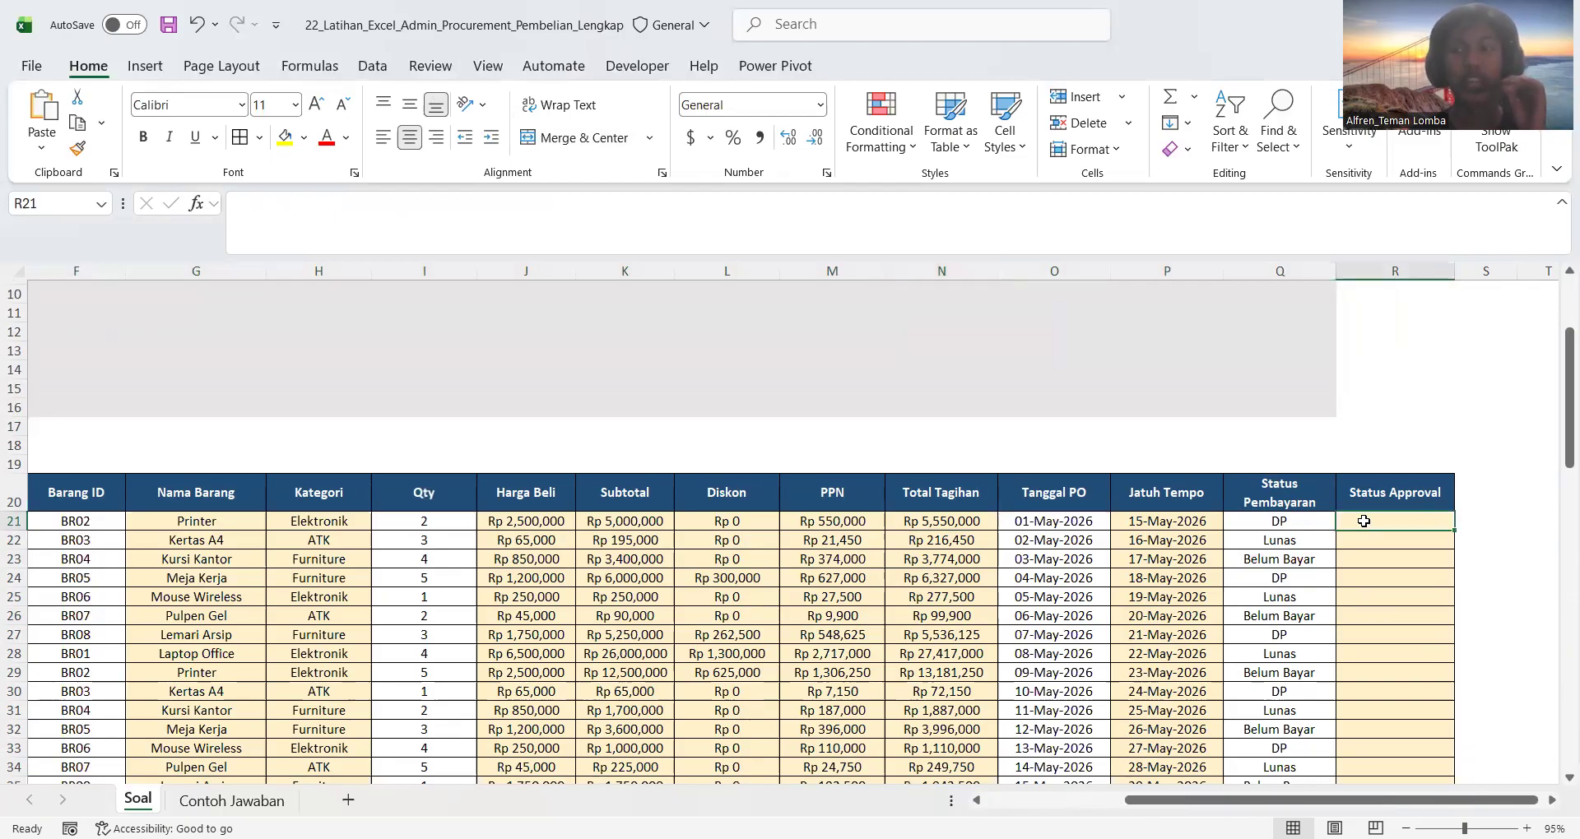
pyautogui.write('=')
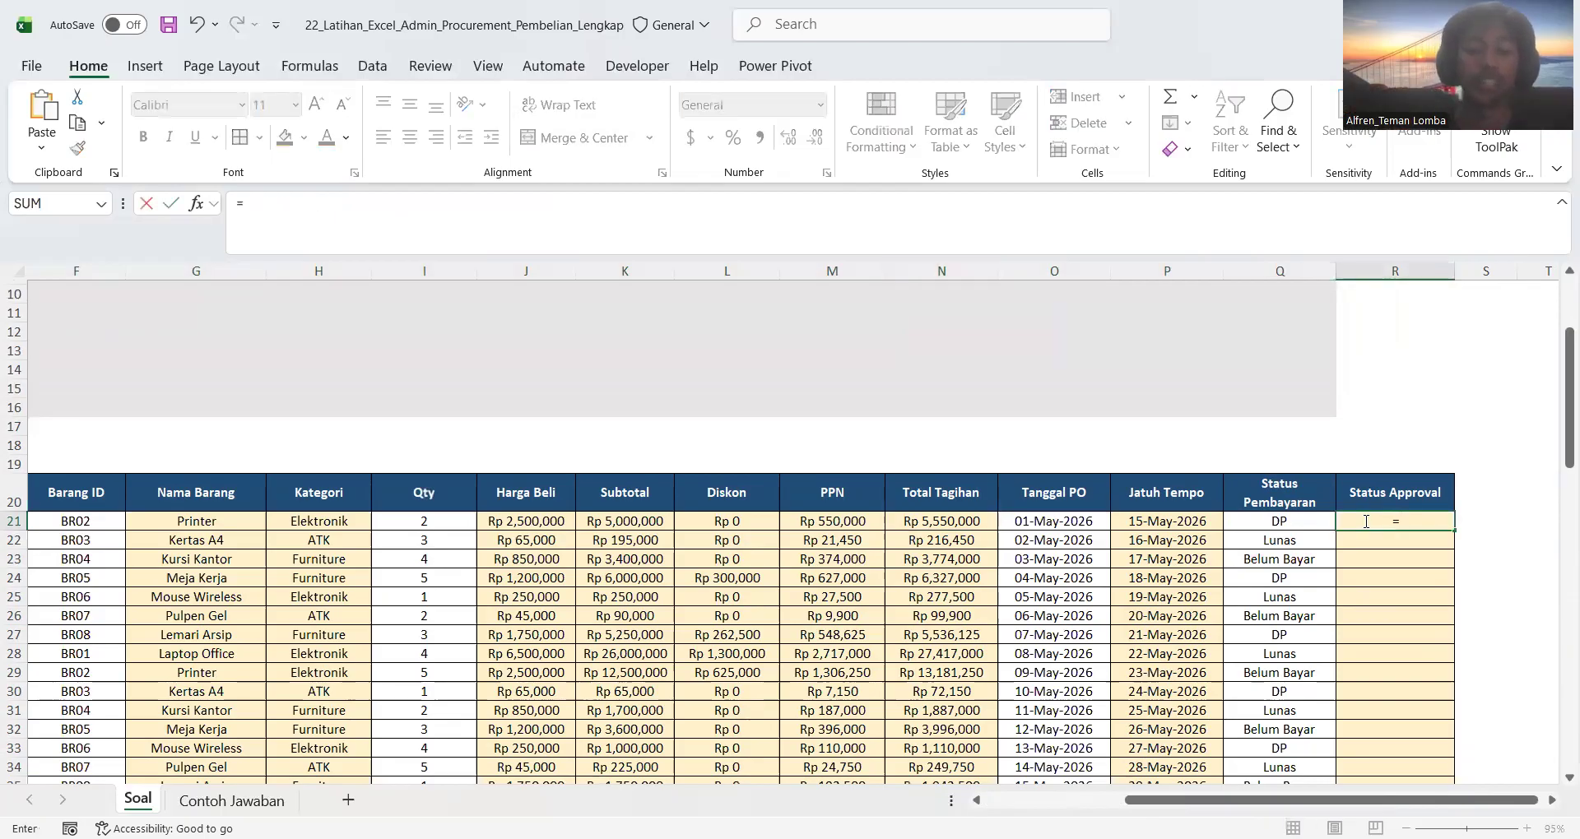
pyautogui.write('IF(')
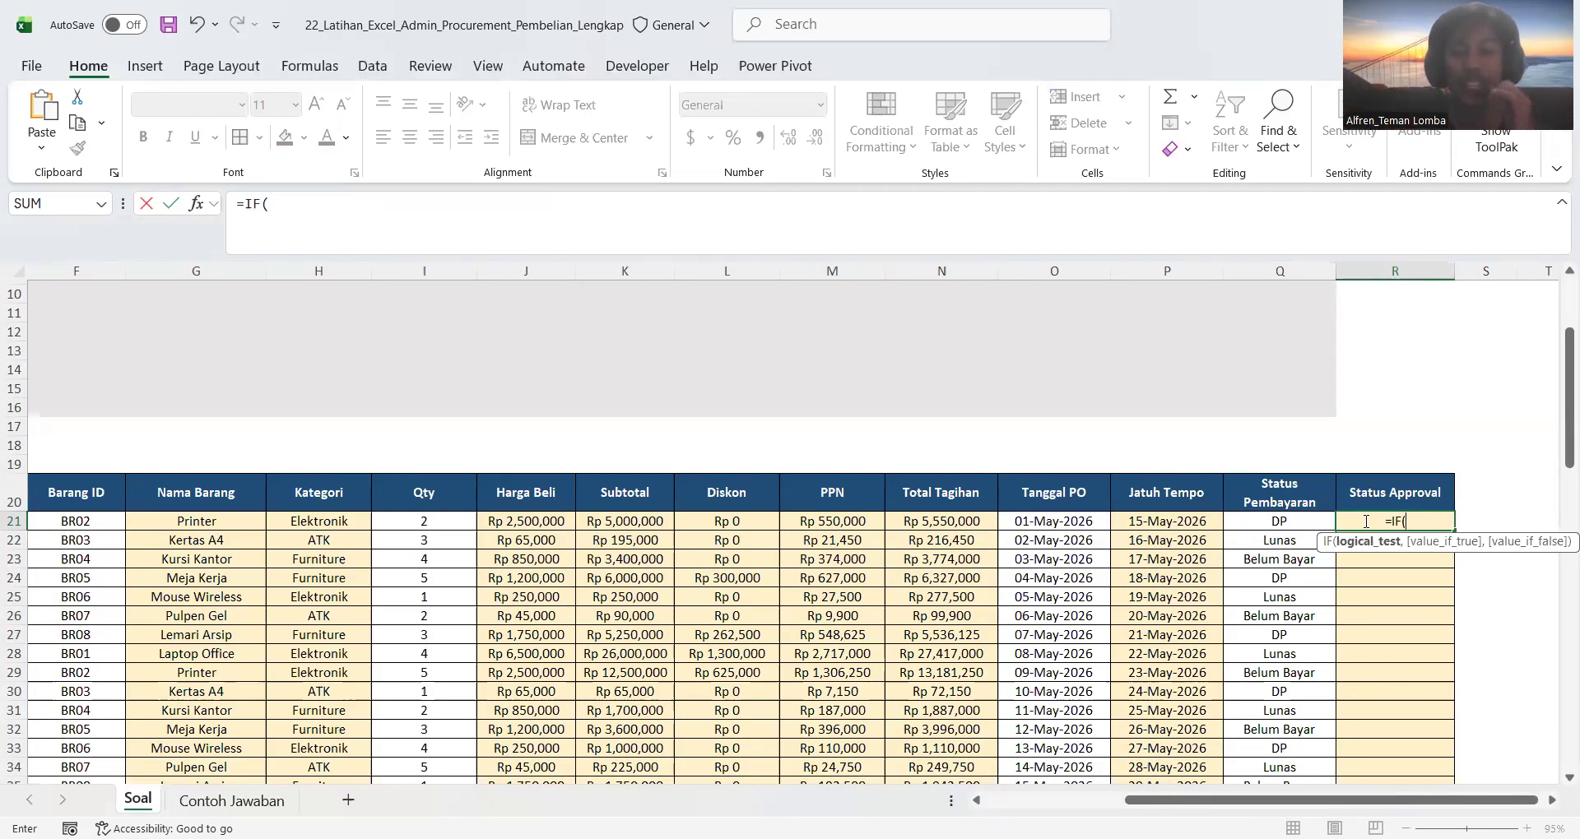
pyautogui.click(982, 520)
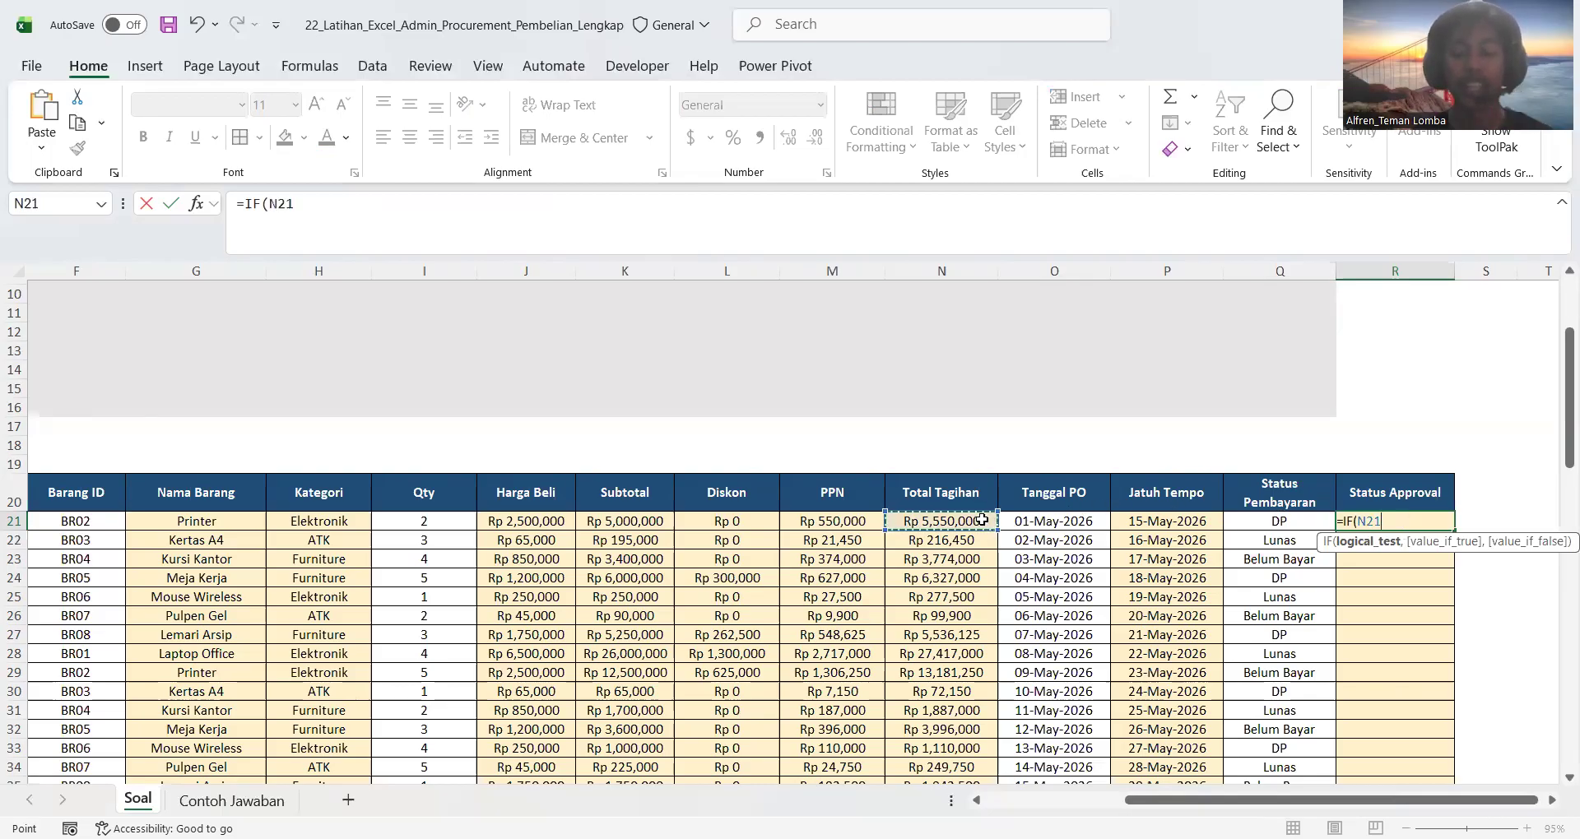
pyautogui.write('<')
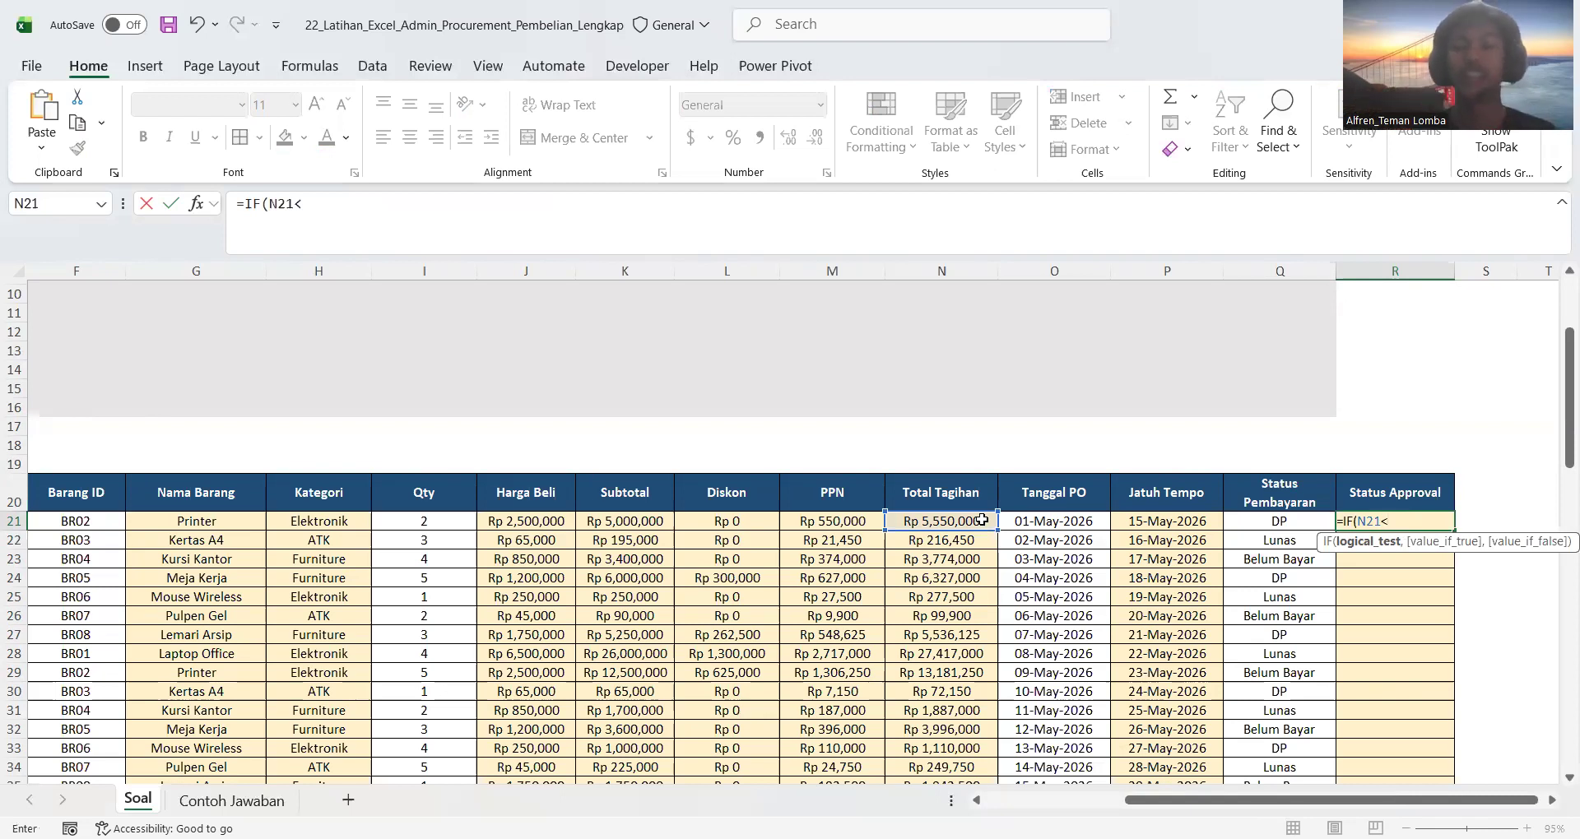
pyautogui.write('10000000,"Aut')
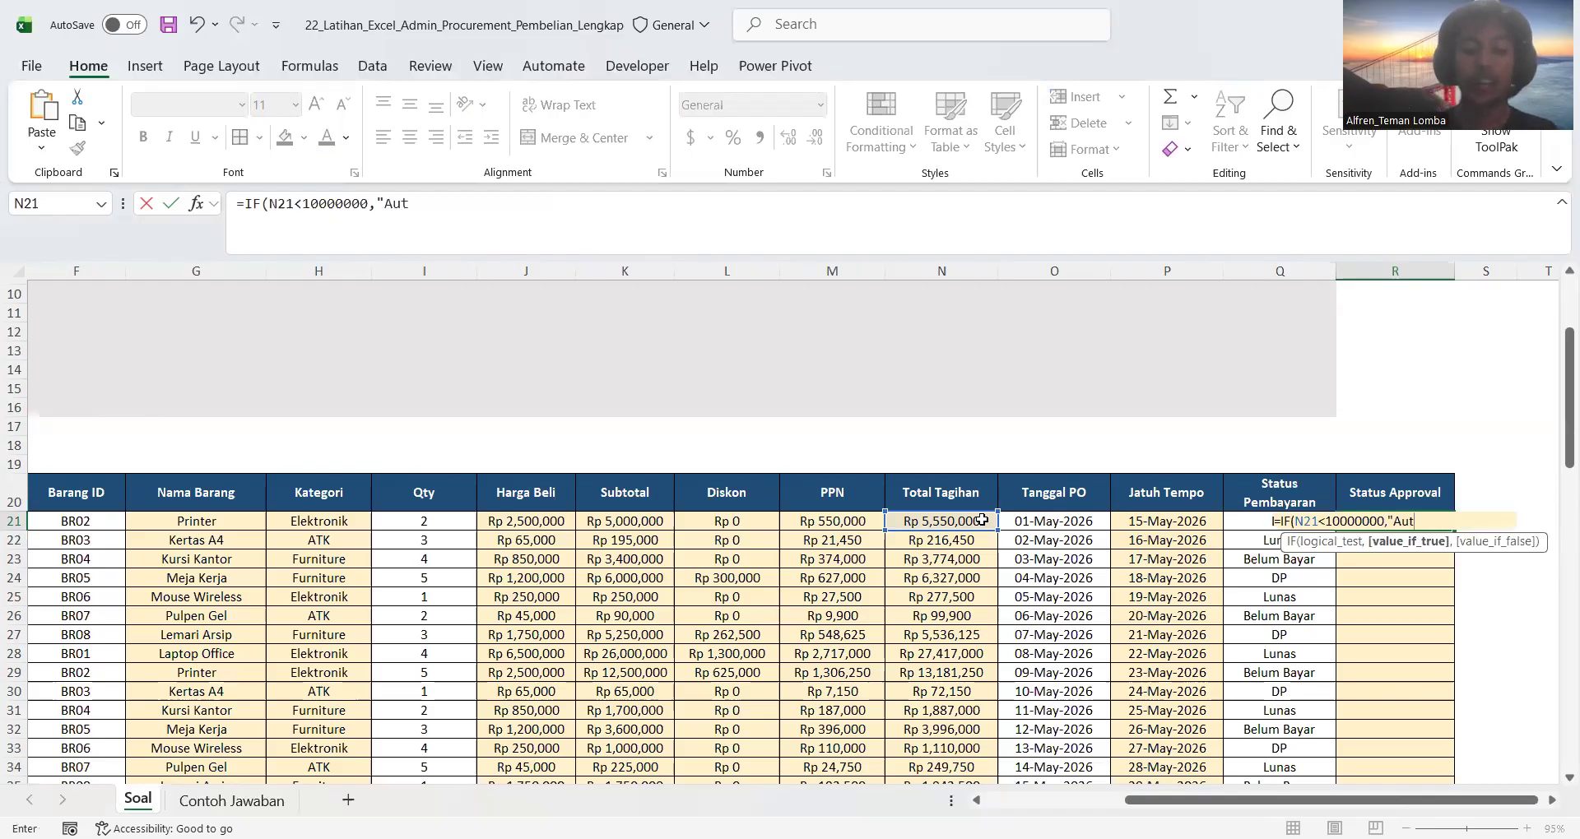
pyautogui.write('orApprove')
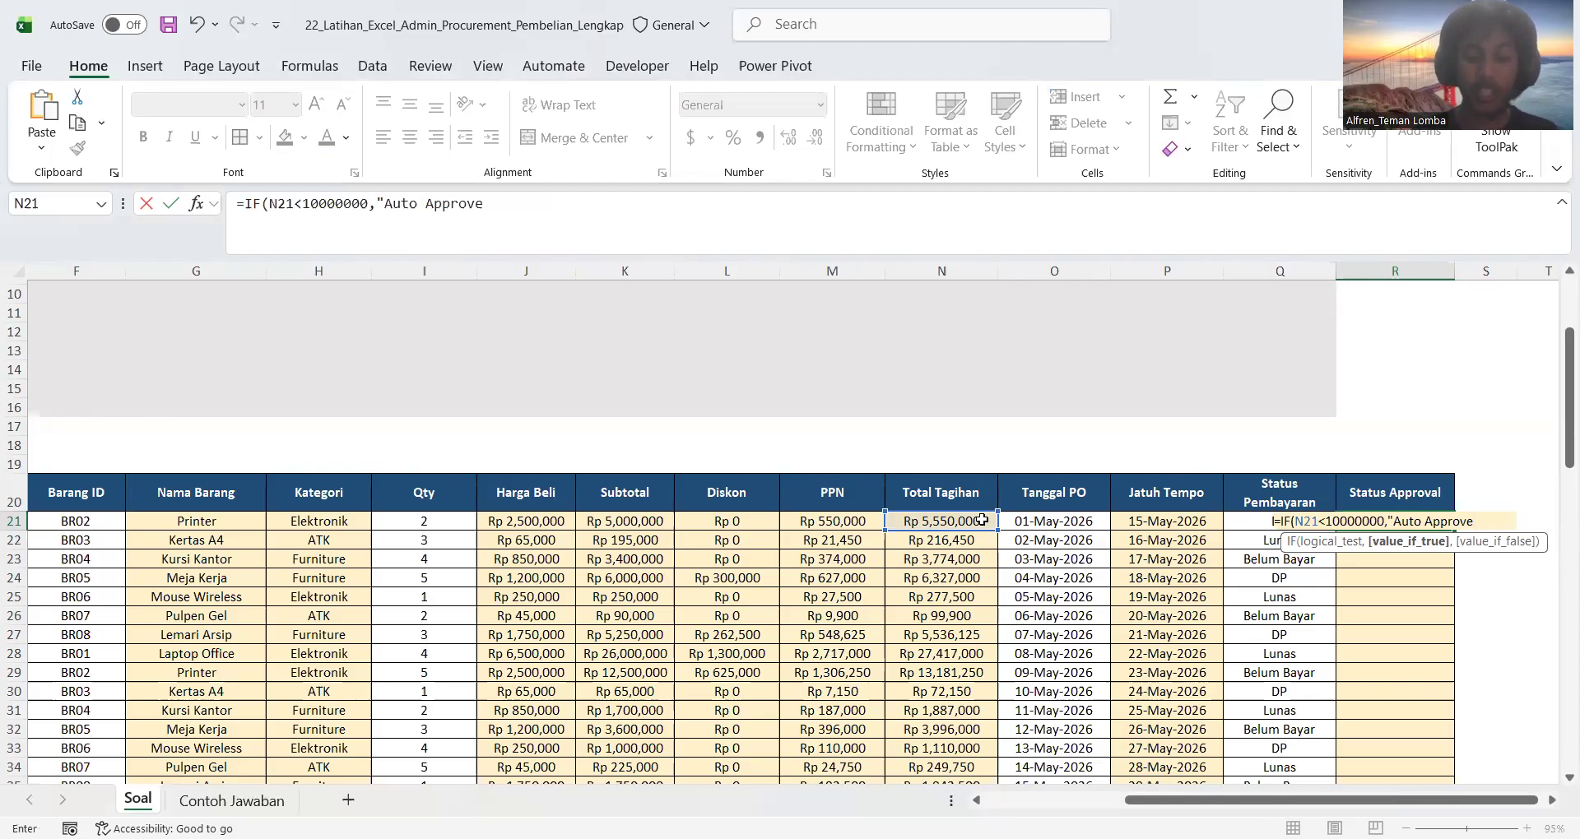
pyautogui.write('",')
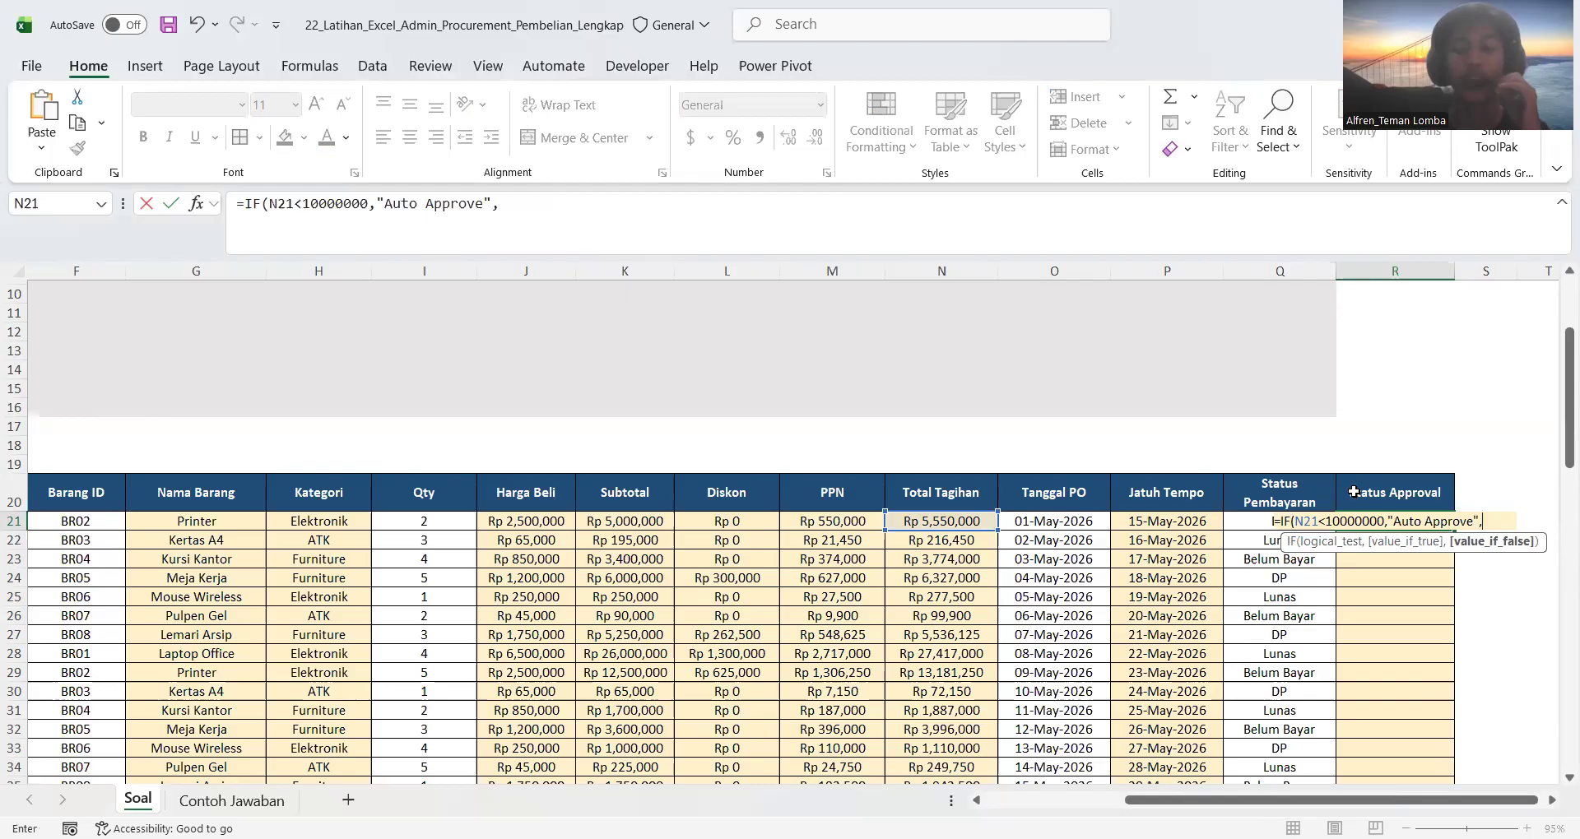
pyautogui.write('"')
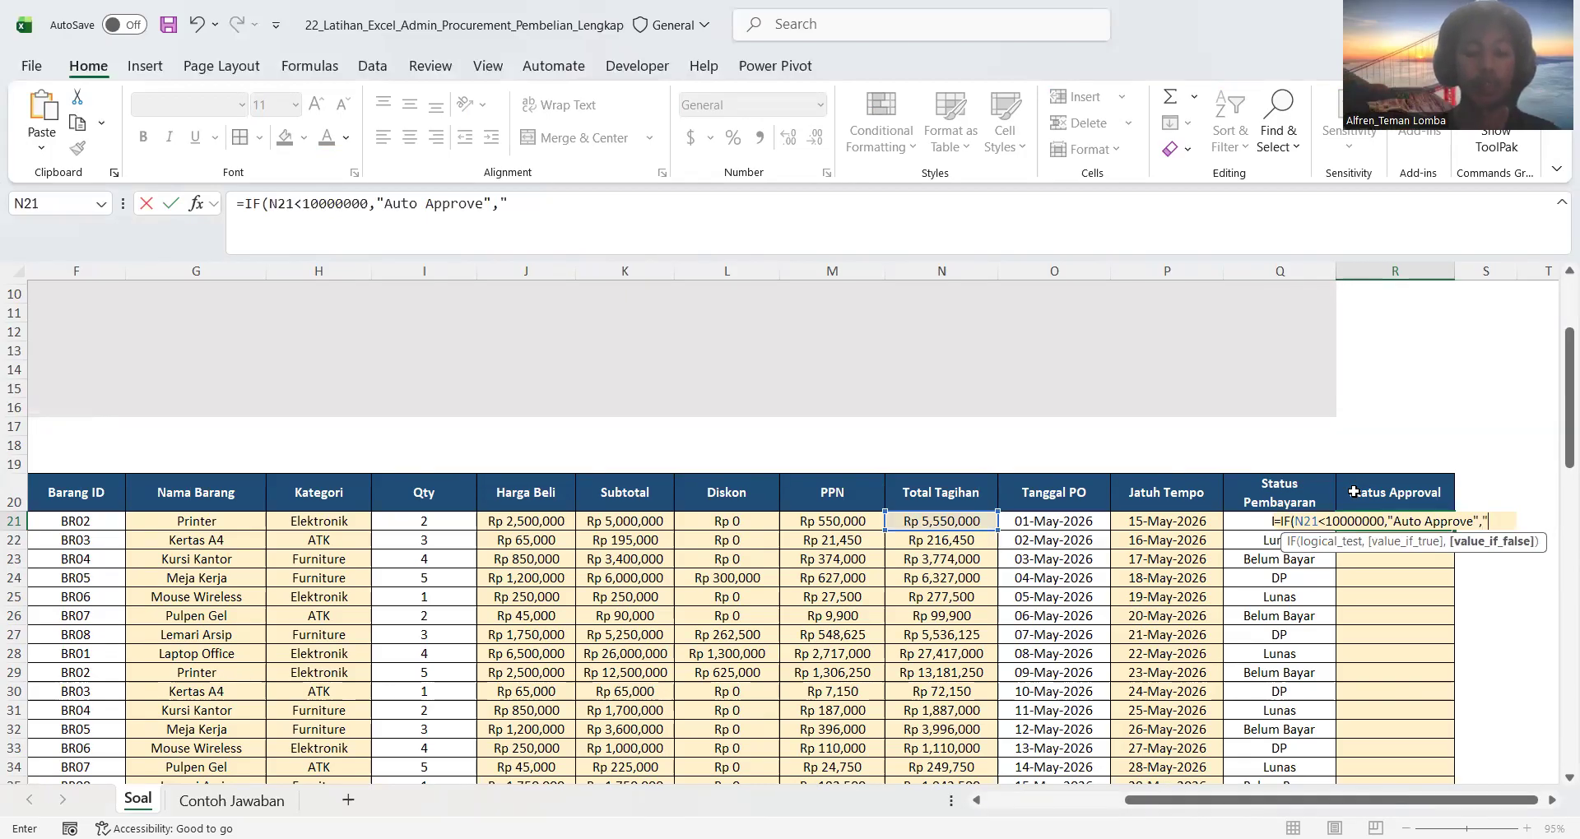
pyautogui.write('Need')
pyautogui.write(' Rev')
pyautogui.write('i')
pyautogui.press('BackSpace')
pyautogui.press('BackSpace')
pyautogui.press('BackSpace')
pyautogui.press('BackSpace')
pyautogui.write('App')
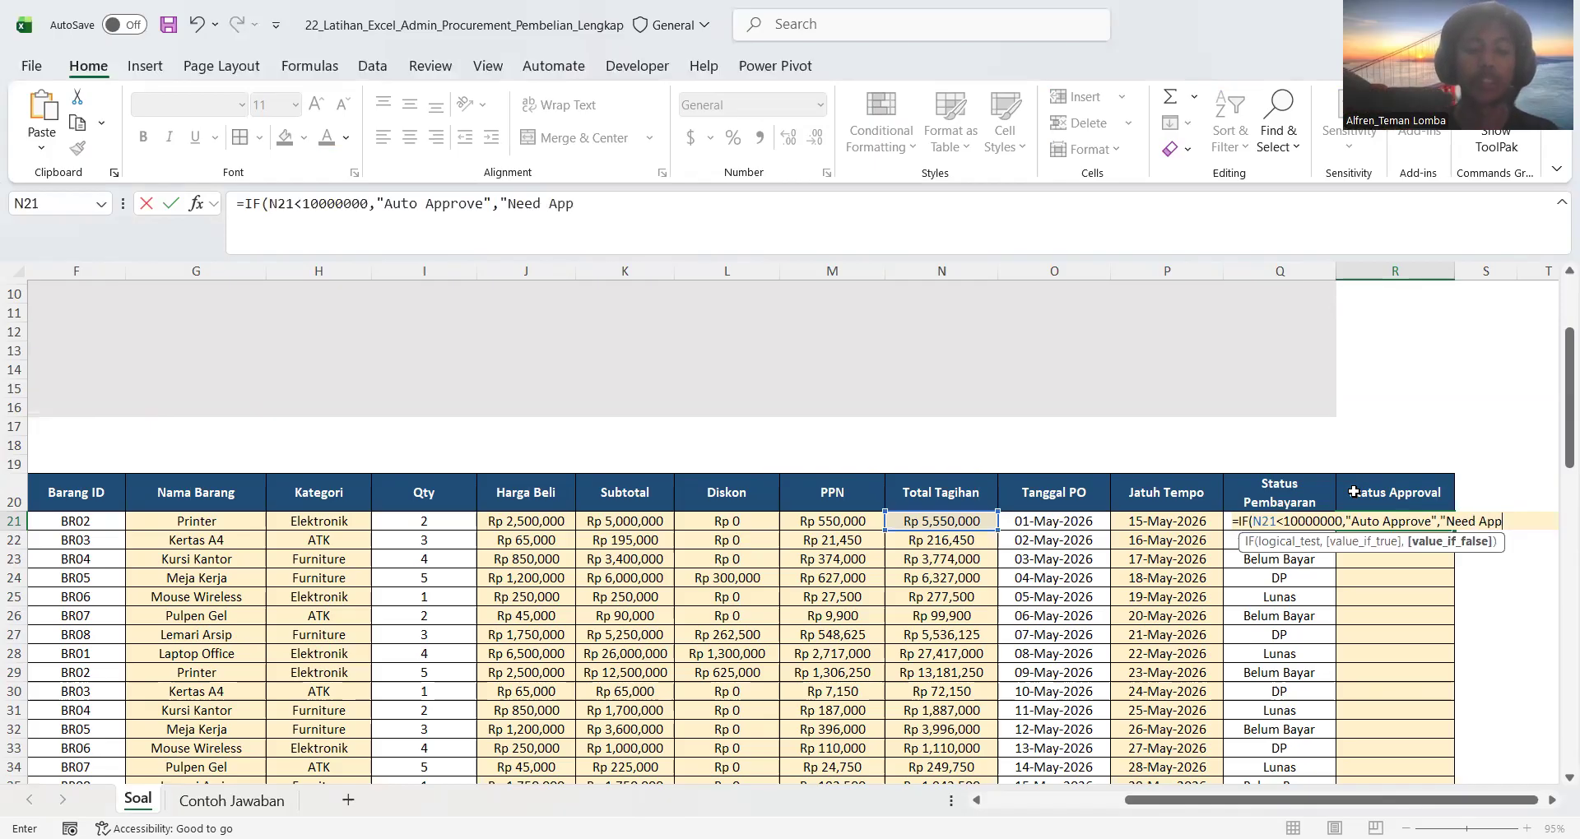
pyautogui.write('roval")')
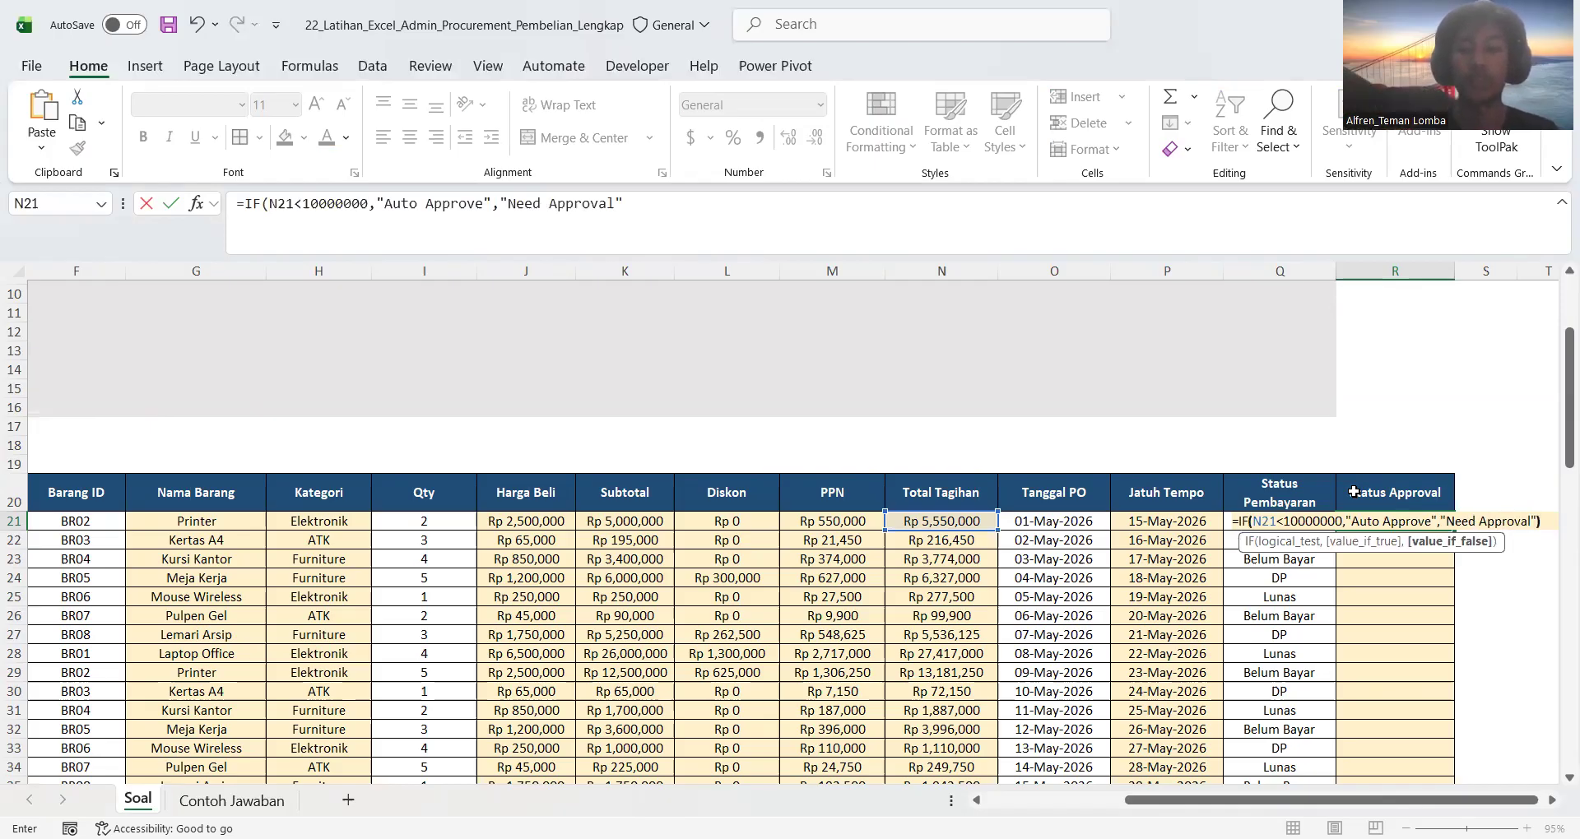
pyautogui.press('Return')
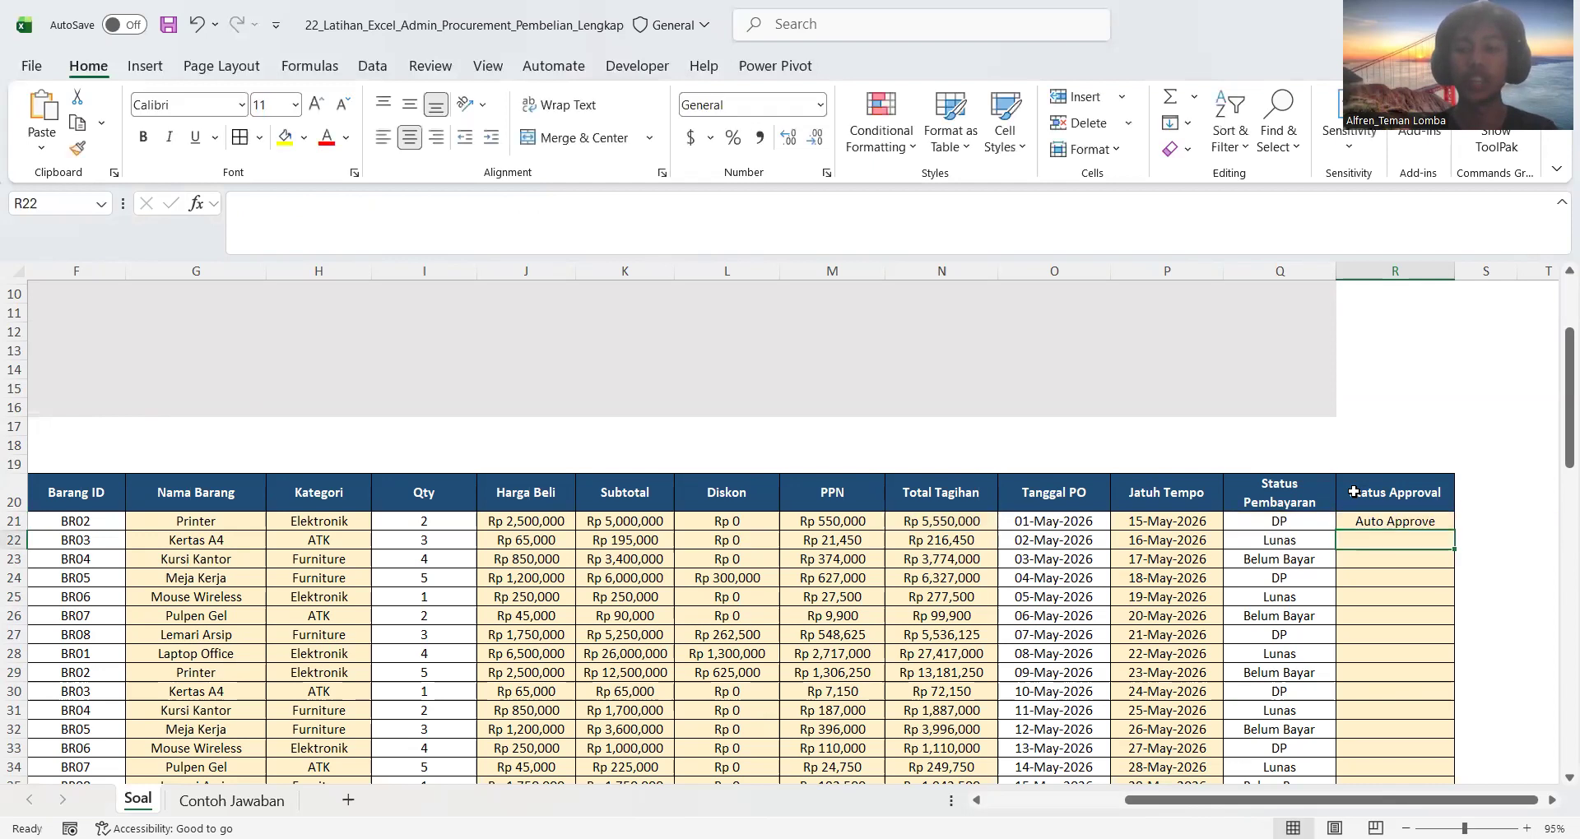
# - Fill the R21 approval formula down the Status Approval column to the last purchase order row
pyautogui.click(1414, 524)
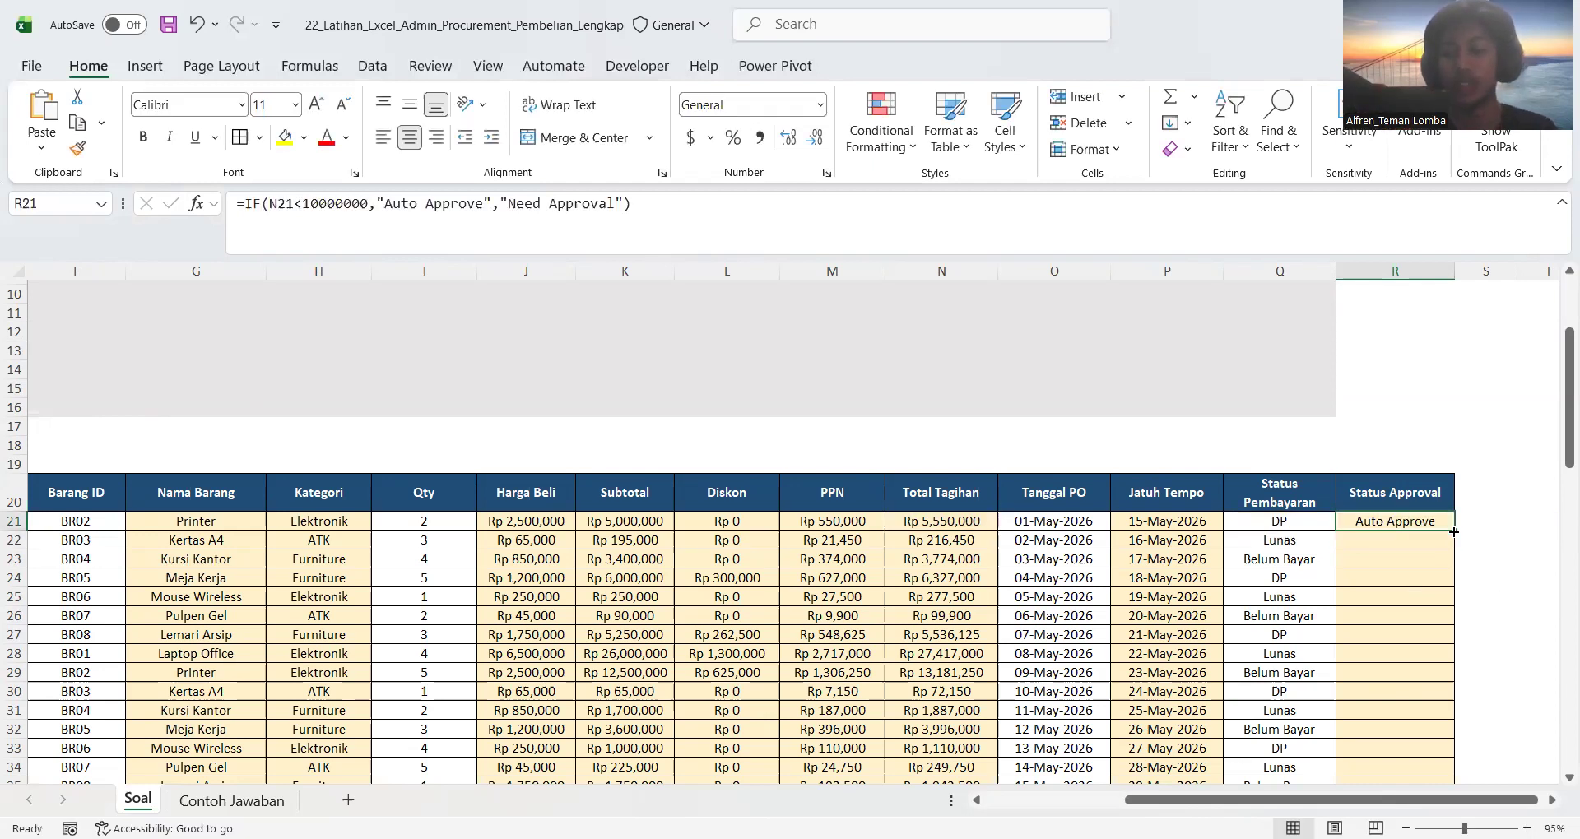
pyautogui.doubleClick(1454, 531)
pyautogui.scroll(-2, 1321, 533)
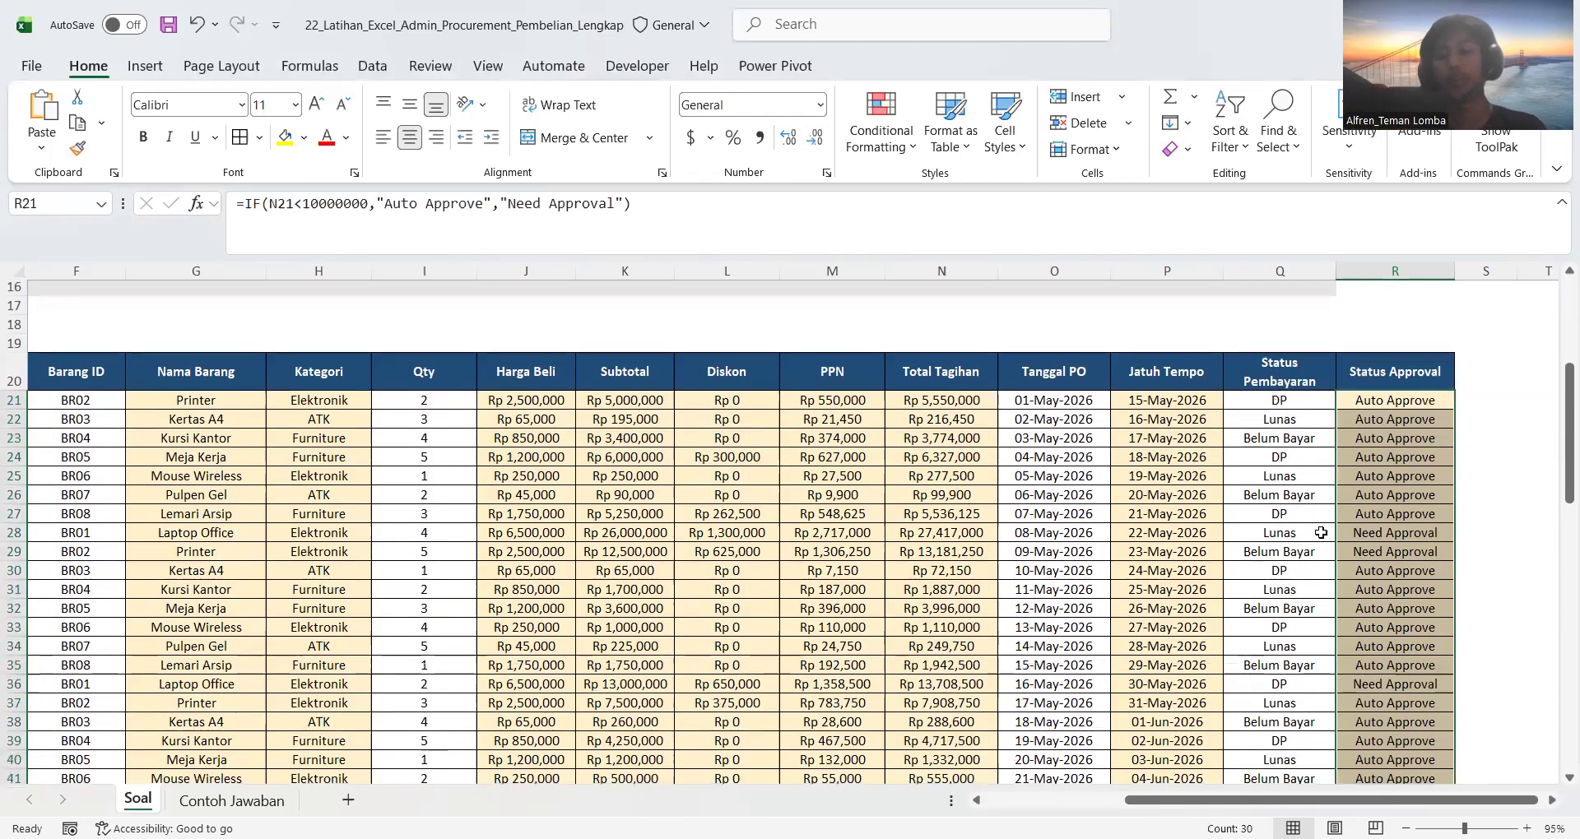
# - Compare the Status Approval results with the Total Tagihan amounts across several purchase order rows
pyautogui.click(1321, 533)
pyautogui.click(1371, 533)
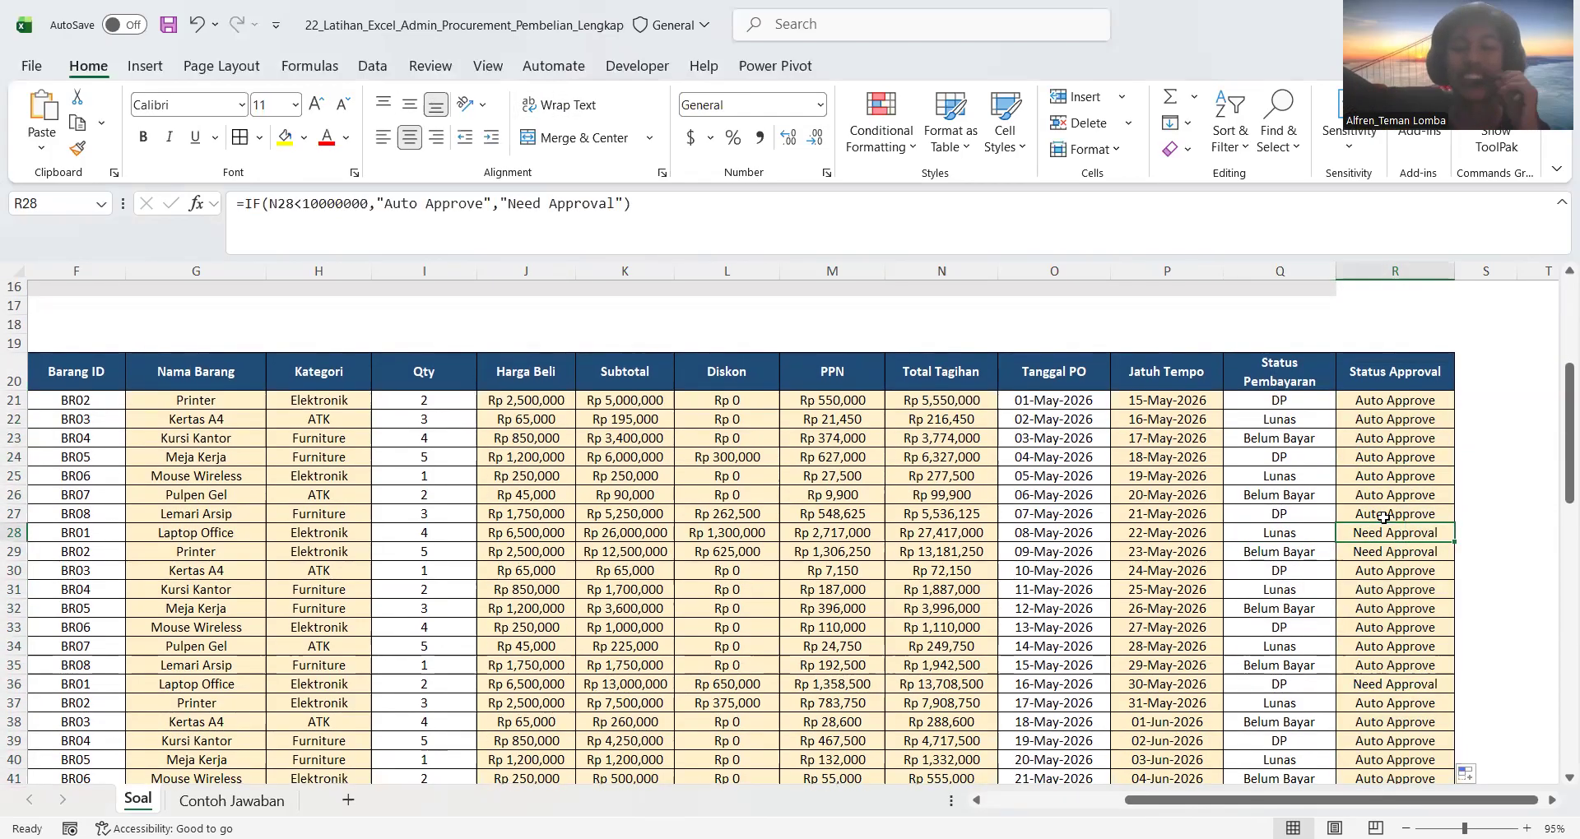
pyautogui.click(1397, 403)
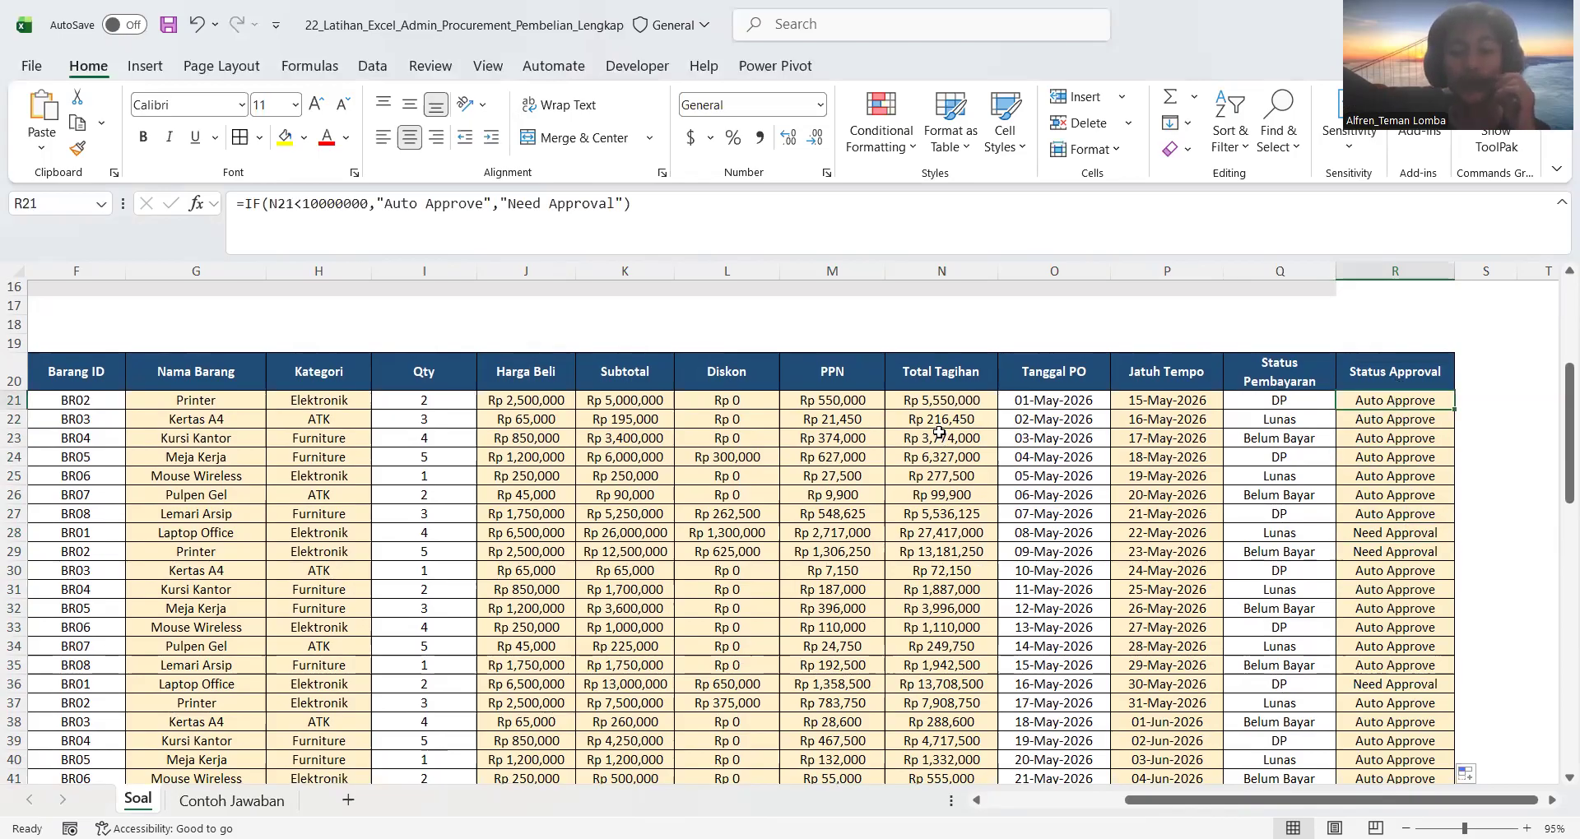
pyautogui.click(1394, 535)
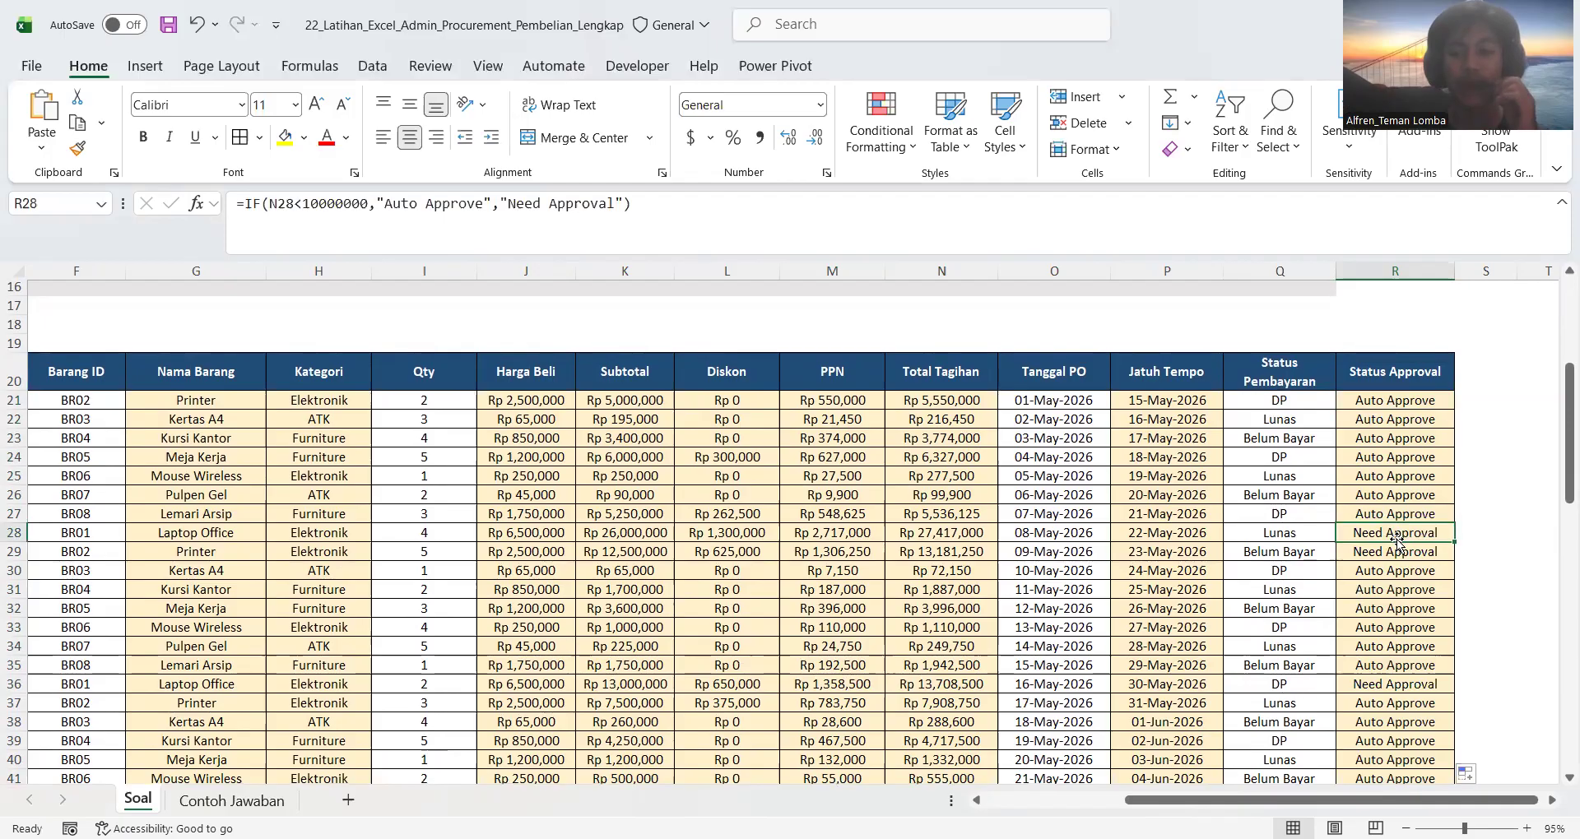
pyautogui.click(956, 532)
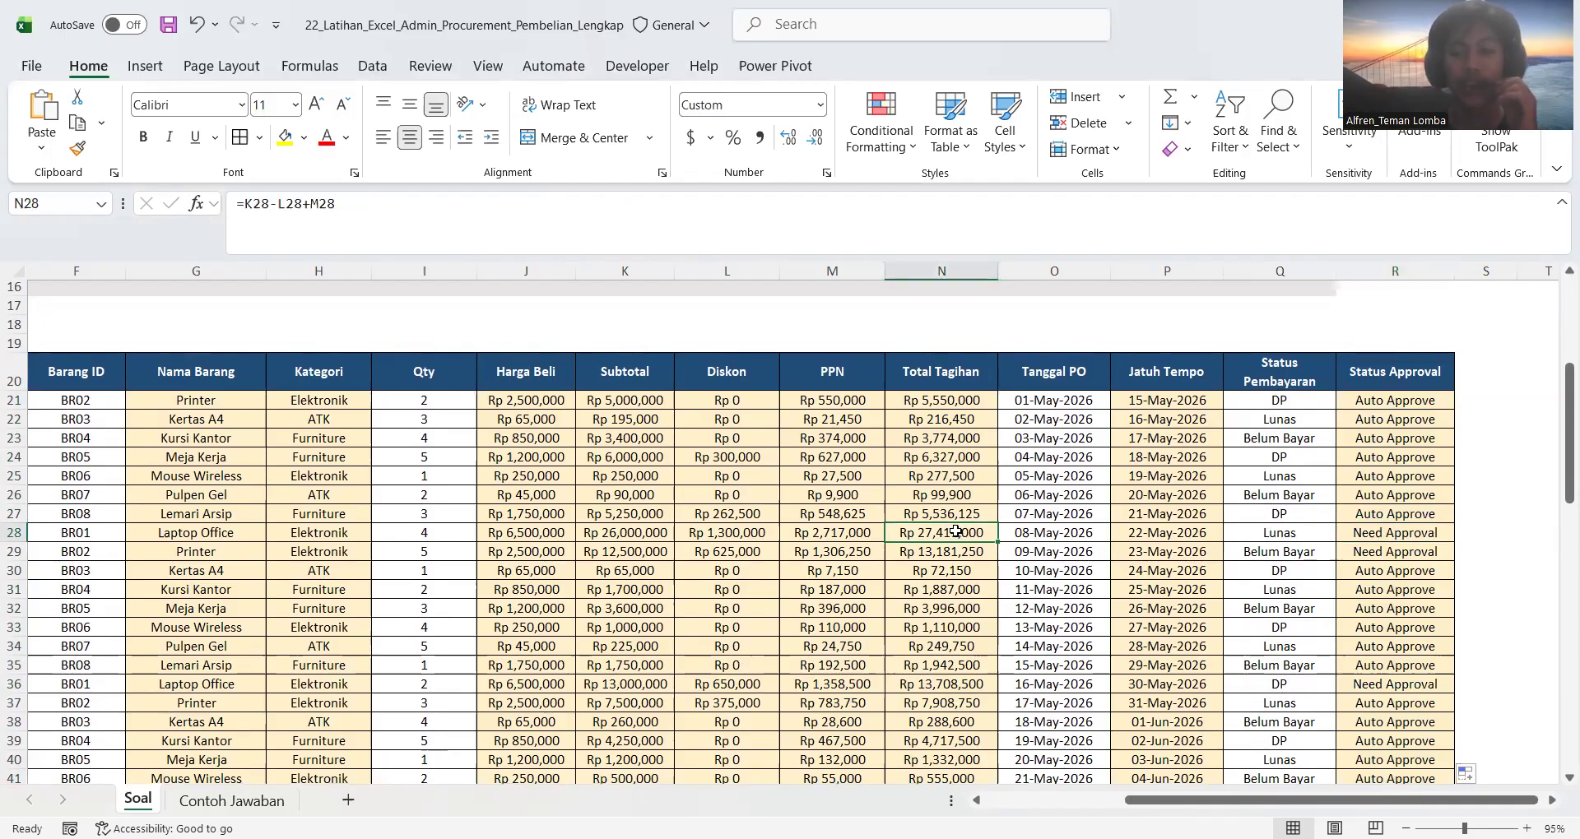
pyautogui.click(955, 551)
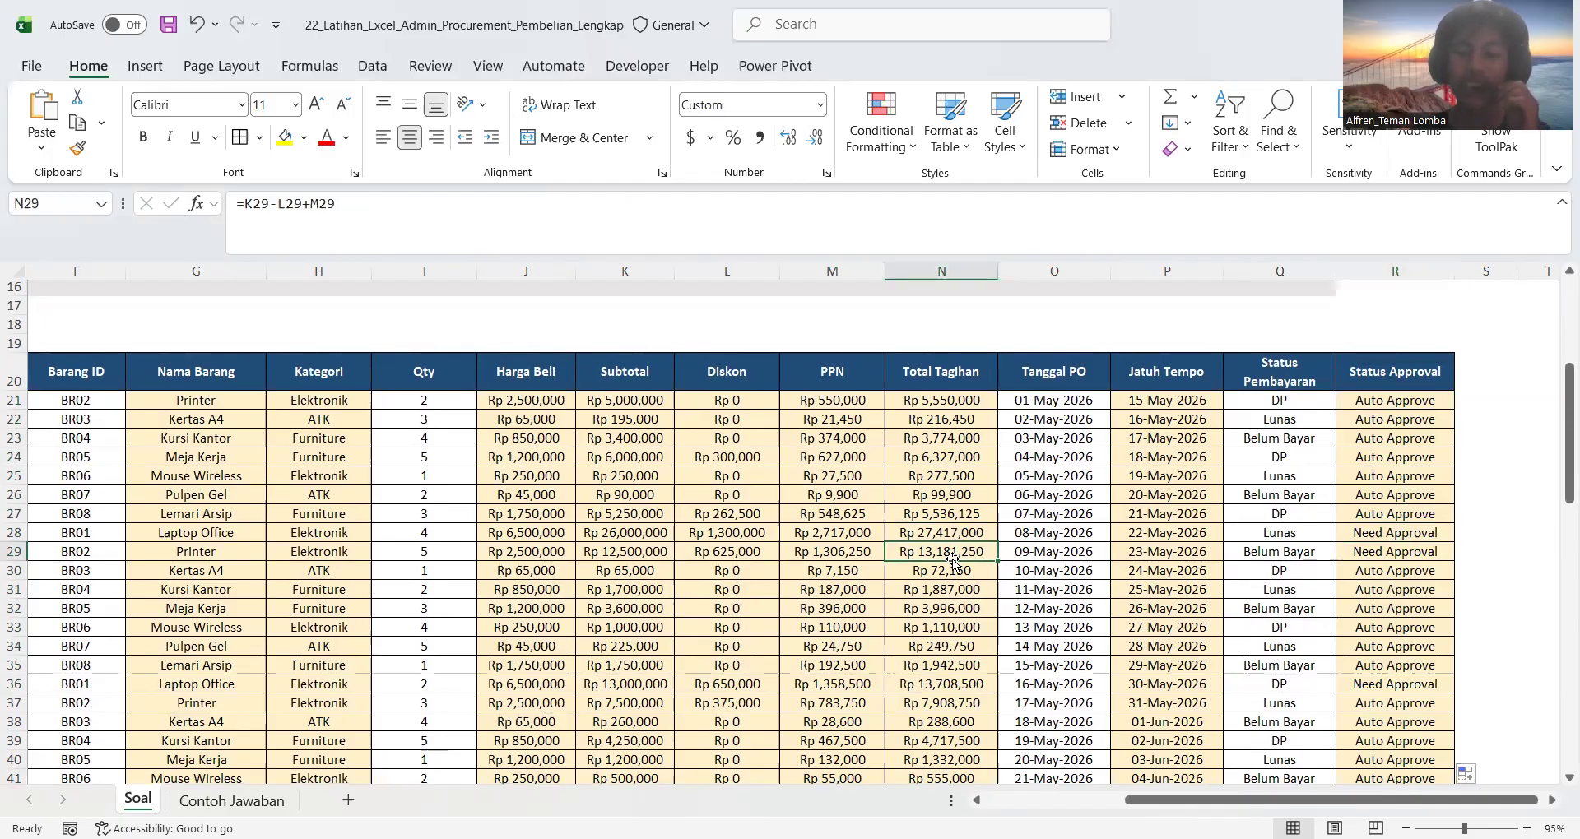
pyautogui.scroll(-3, 1244, 605)
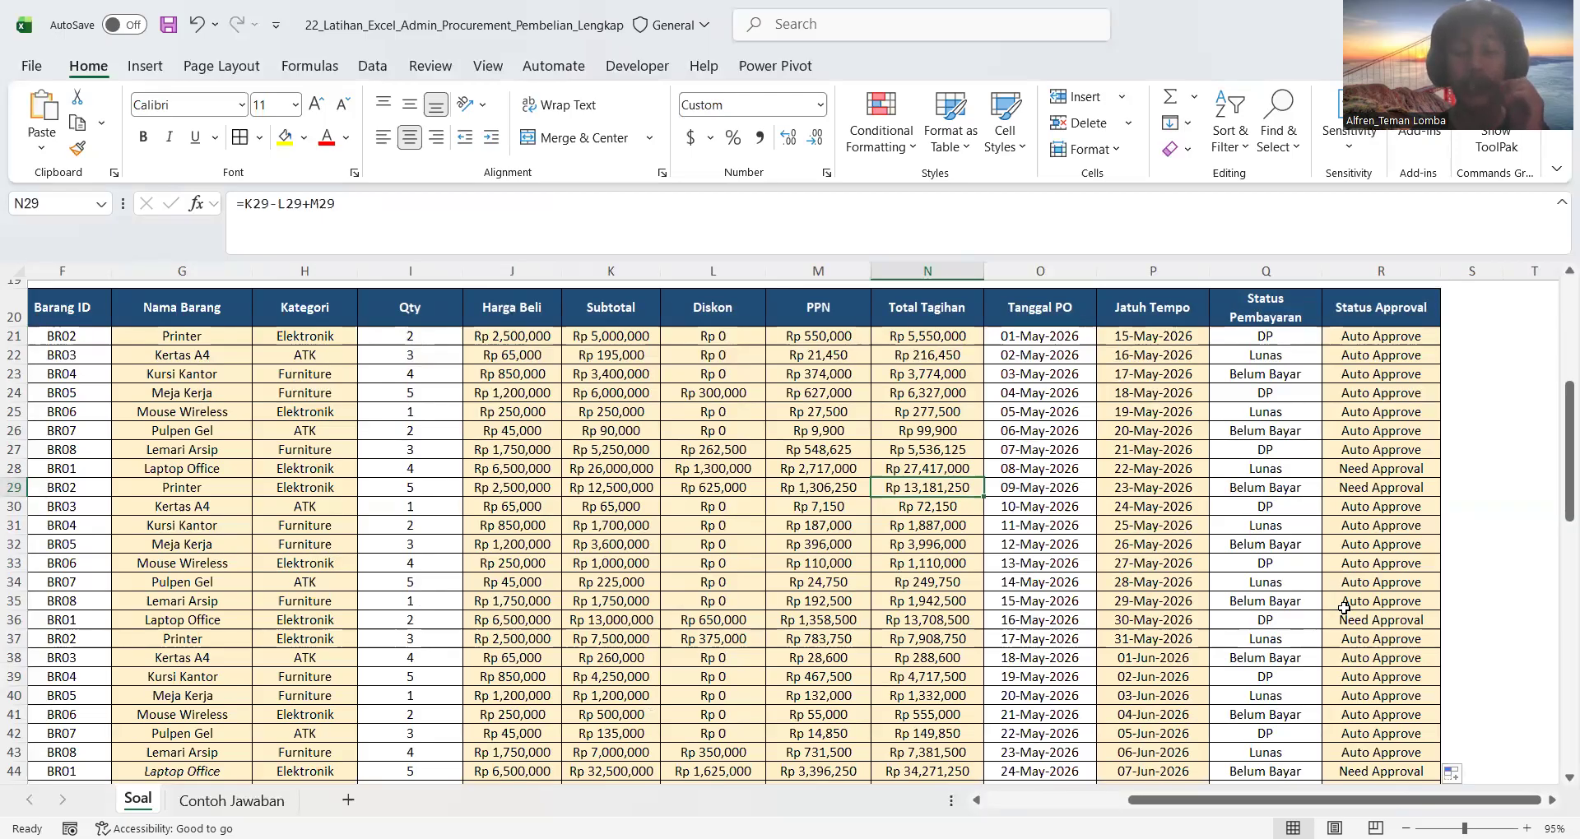
pyautogui.click(1376, 566)
pyautogui.scroll(2, 1370, 544)
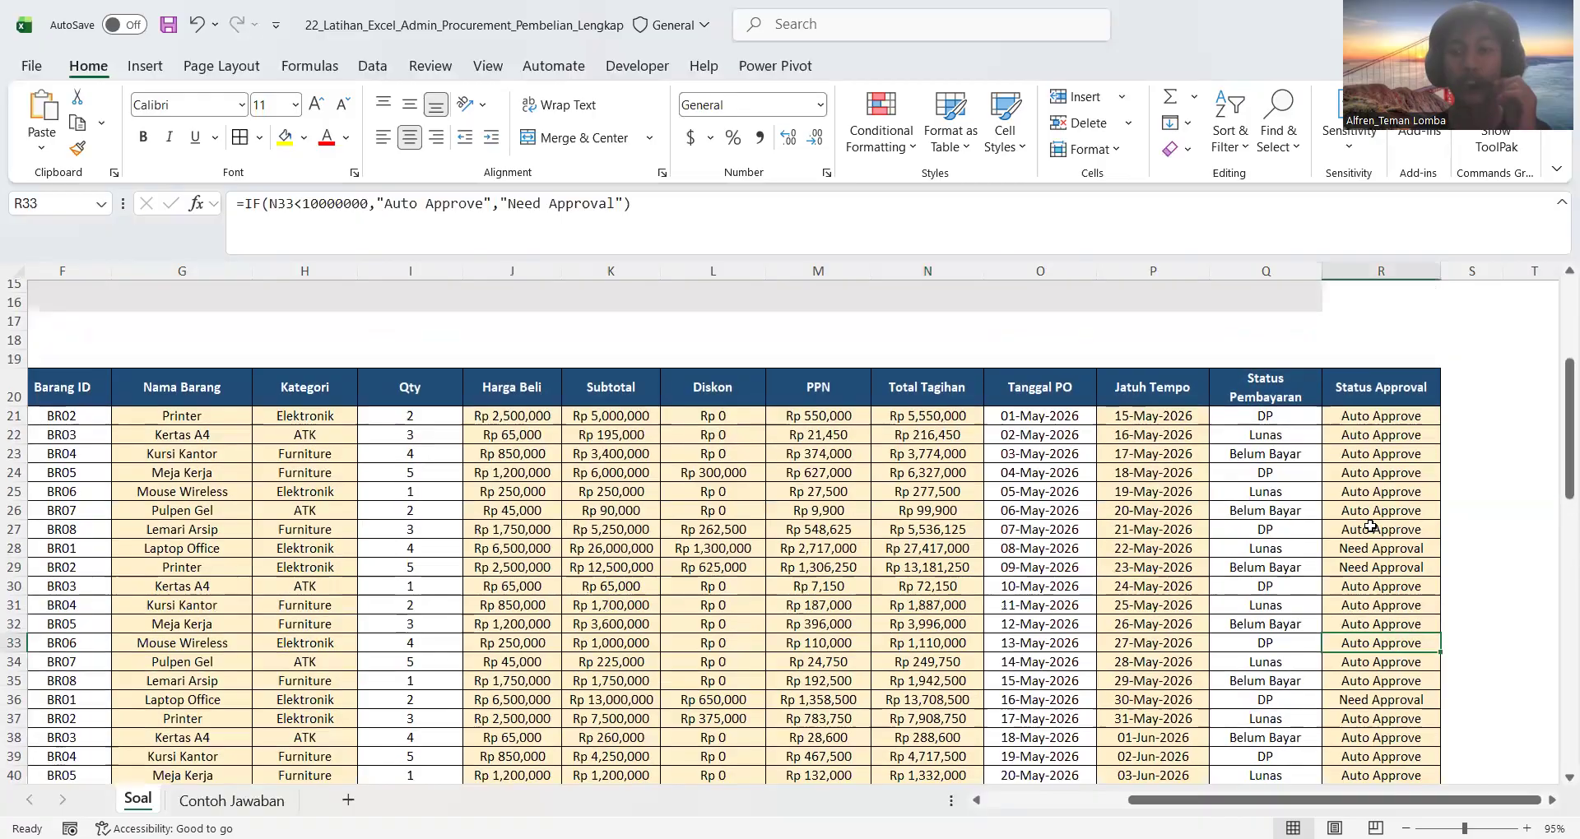
pyautogui.click(1365, 510)
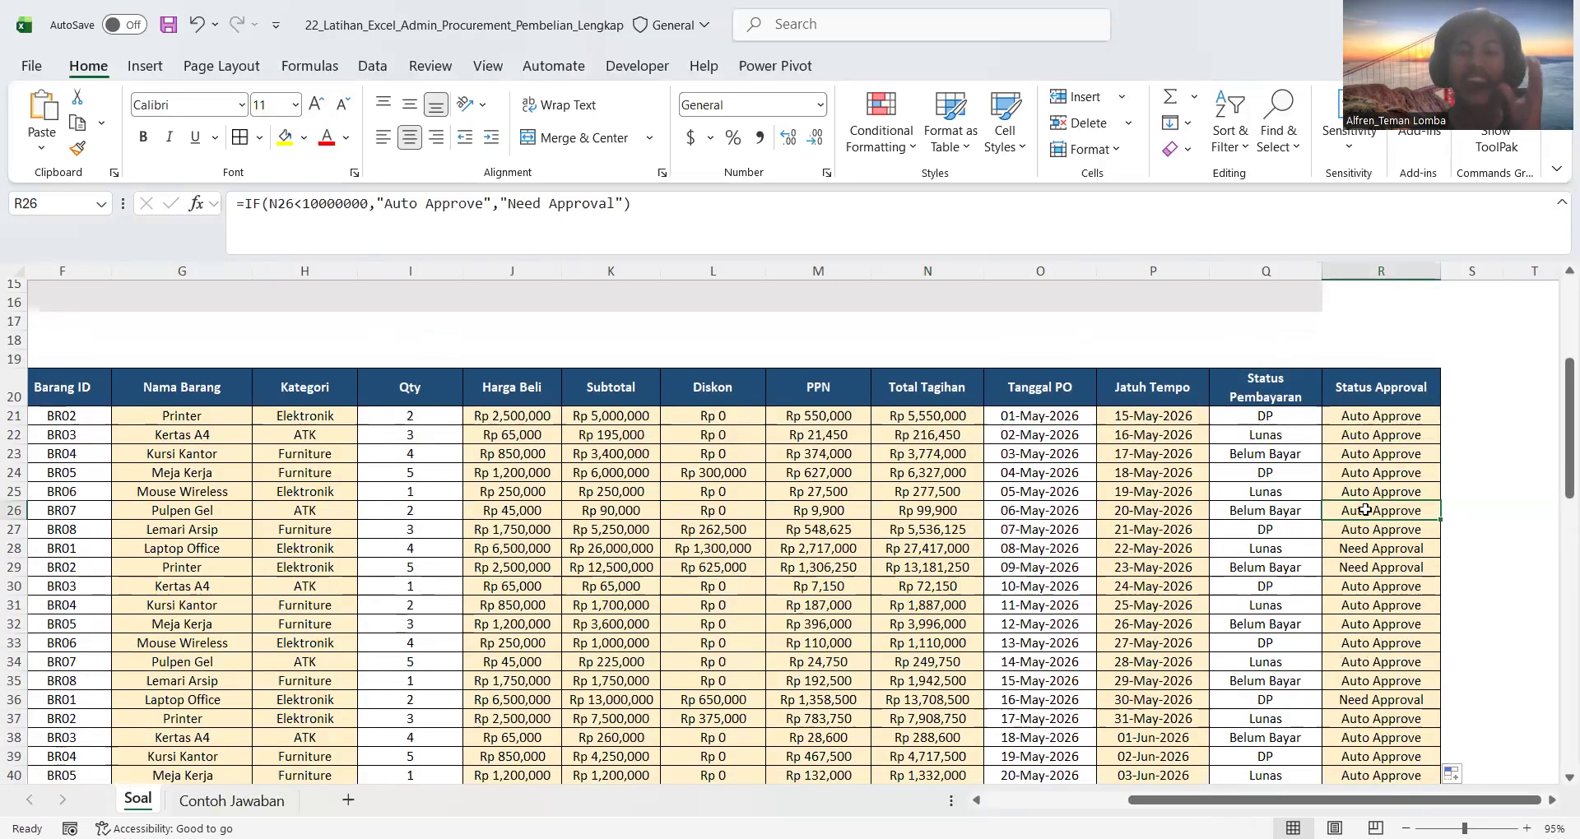